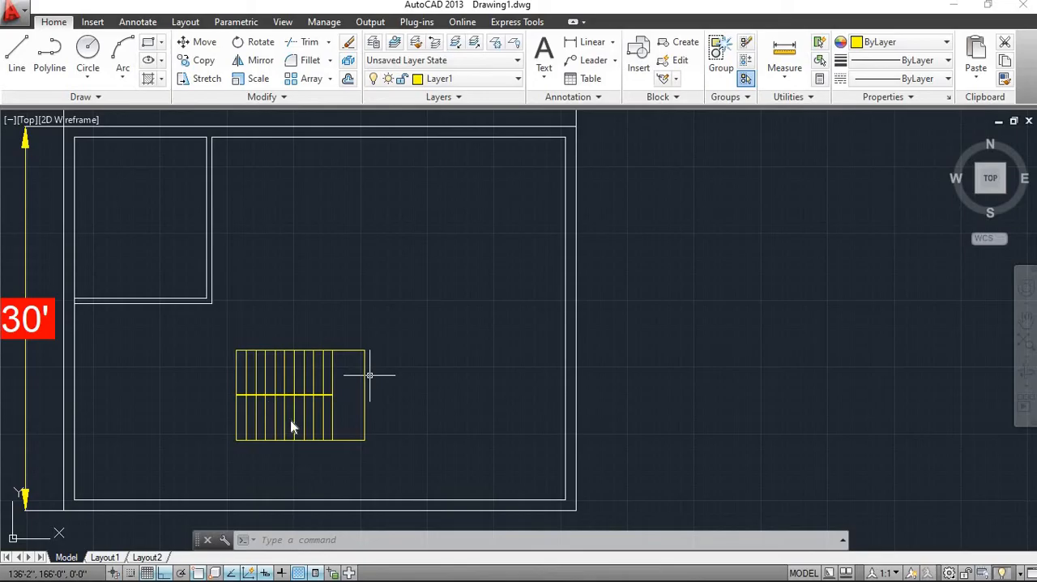
Examine the yellow staircase plan and its position inside the floor plan
scroll(335, 374, up, 5)
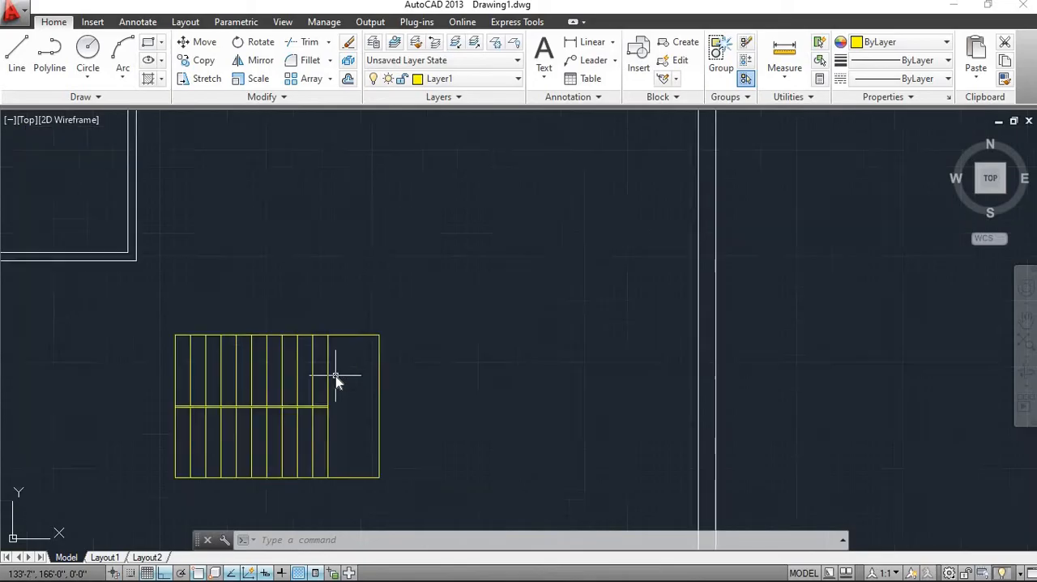
scroll(336, 375, down, 5)
scroll(335, 379, up, 3)
scroll(335, 386, down, 3)
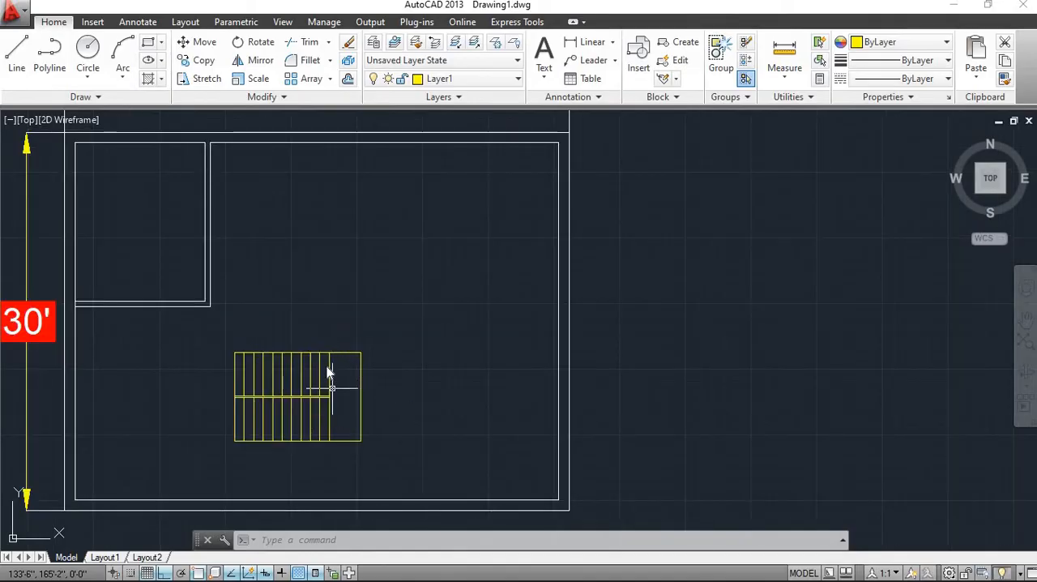
scroll(330, 389, up, 3)
scroll(324, 388, down, 3)
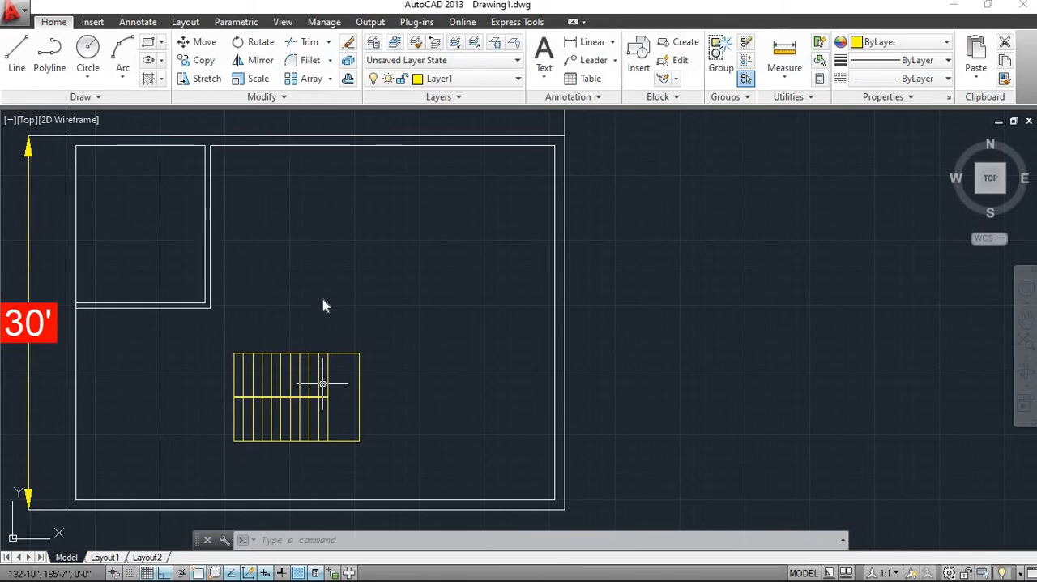
scroll(284, 364, down, 4)
scroll(284, 364, up, 8)
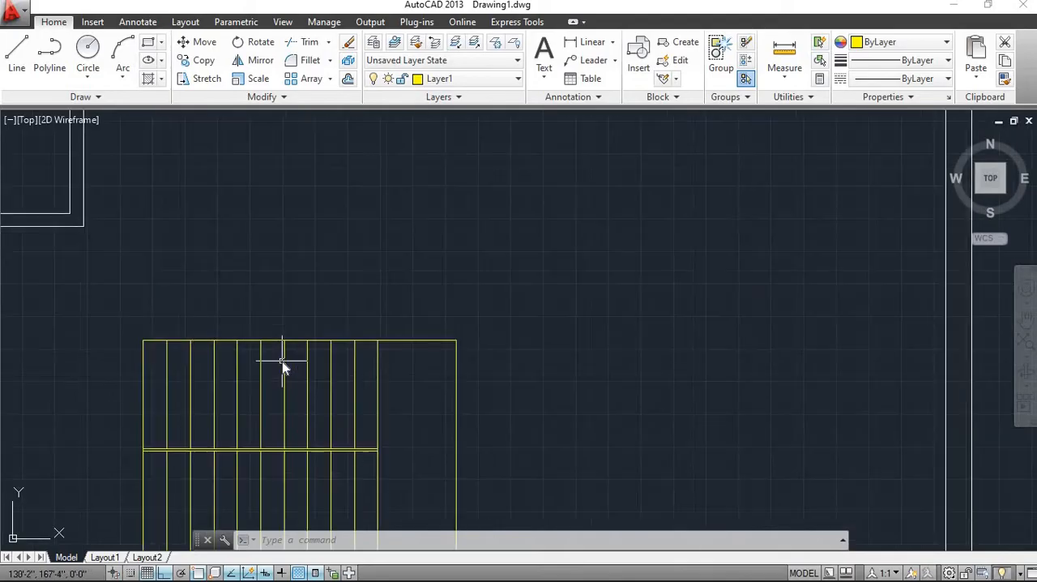
scroll(282, 365, down, 4)
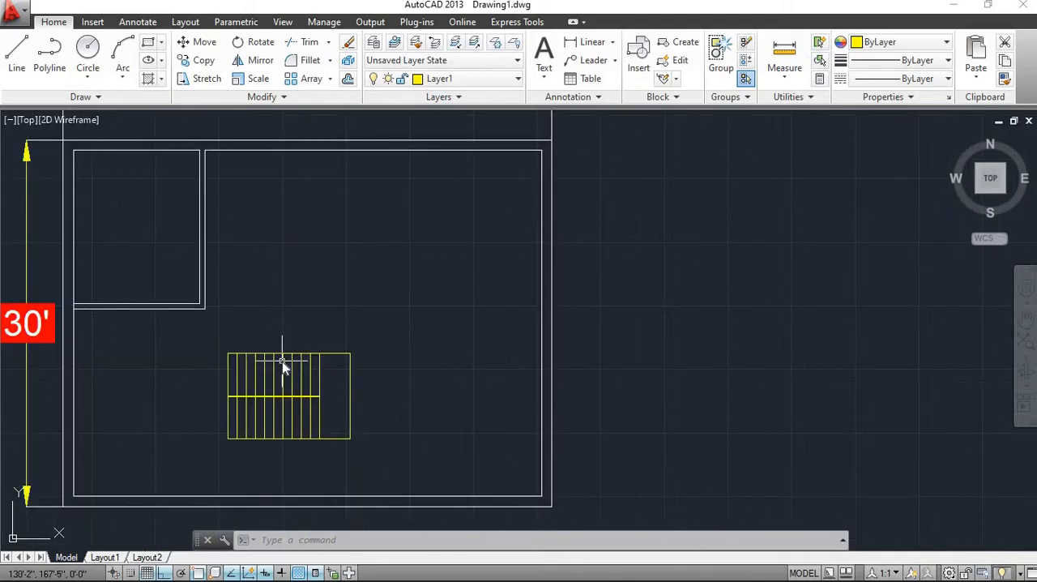
scroll(282, 361, up, 4)
scroll(282, 361, down, 4)
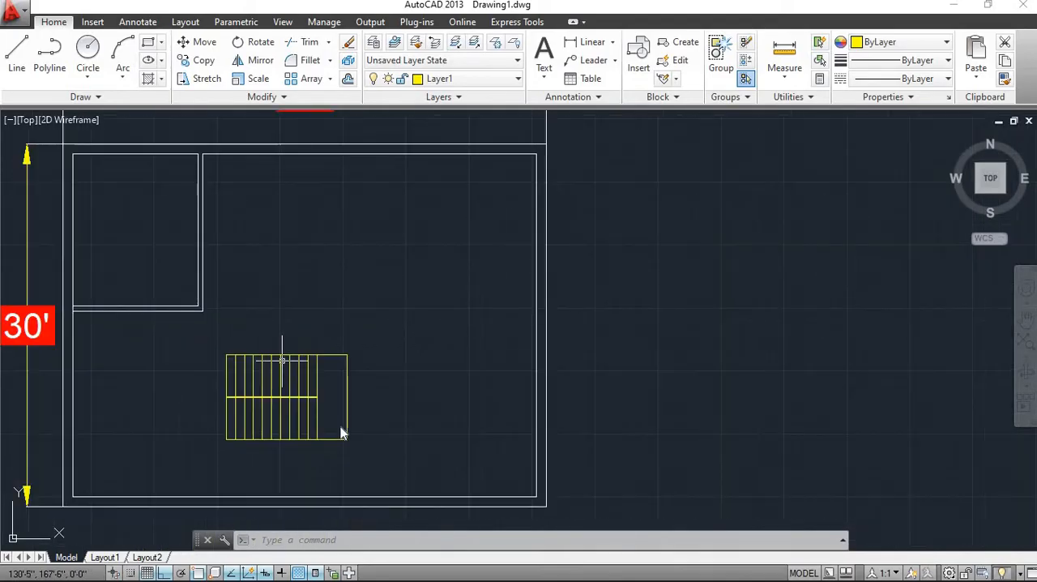
Move all the staircase lines from inside the floor plan to the empty area east of its outer wall, using the lower-right stair corner as base point
click(362, 430)
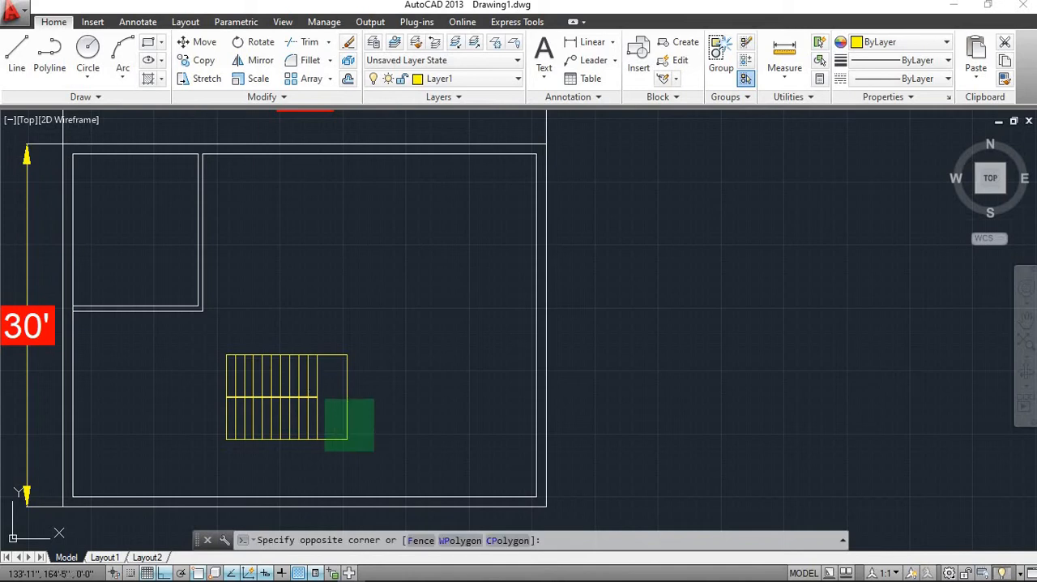
click(234, 337)
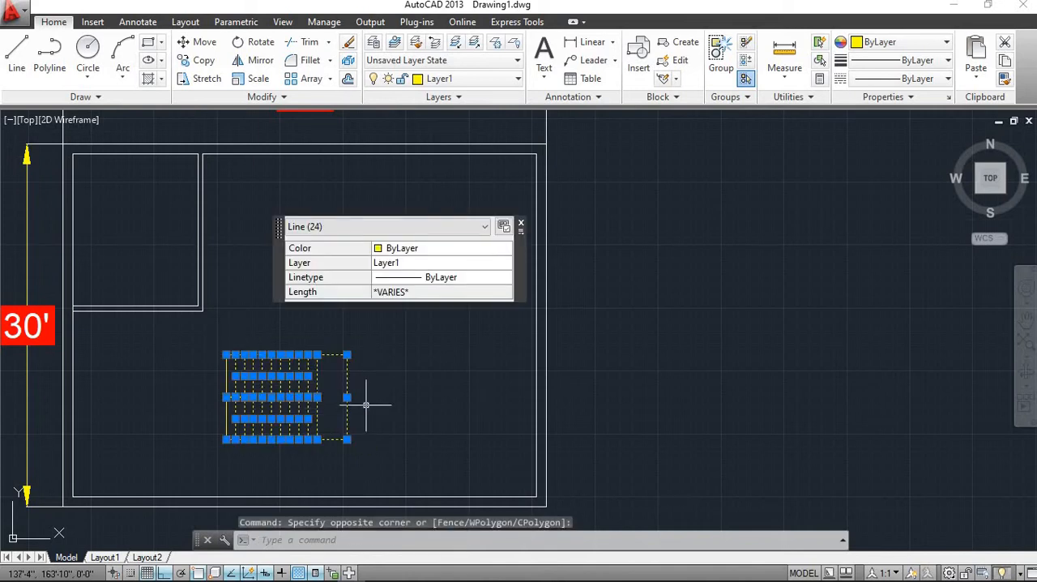
key(Escape)
click(367, 448)
click(226, 344)
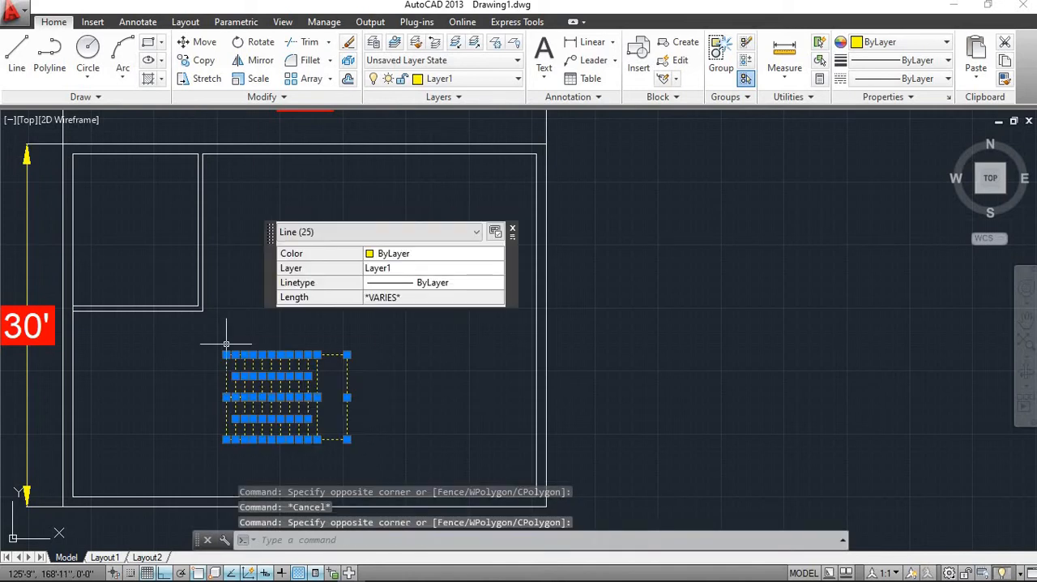
click(200, 42)
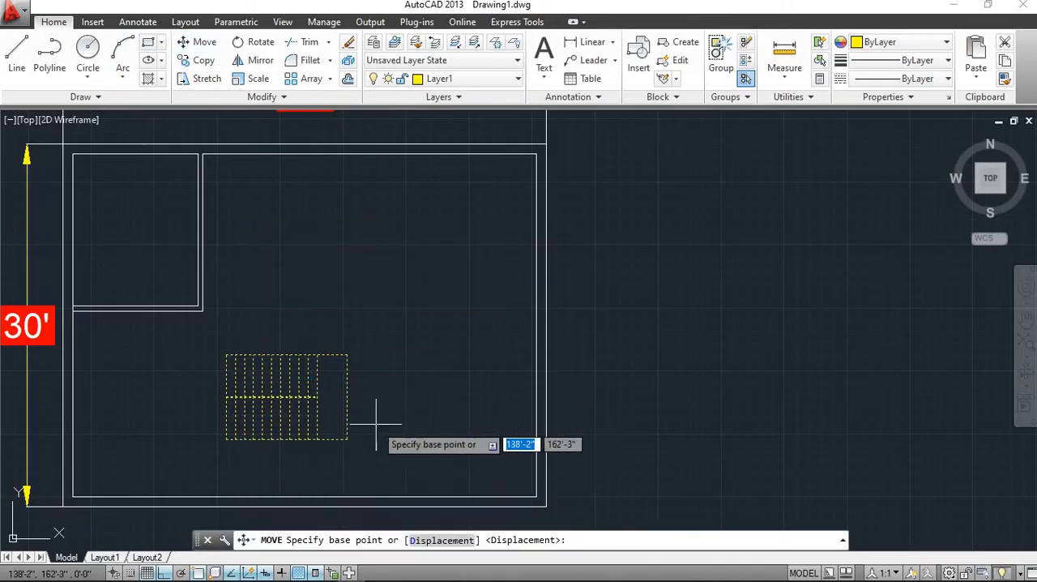
click(348, 439)
click(782, 380)
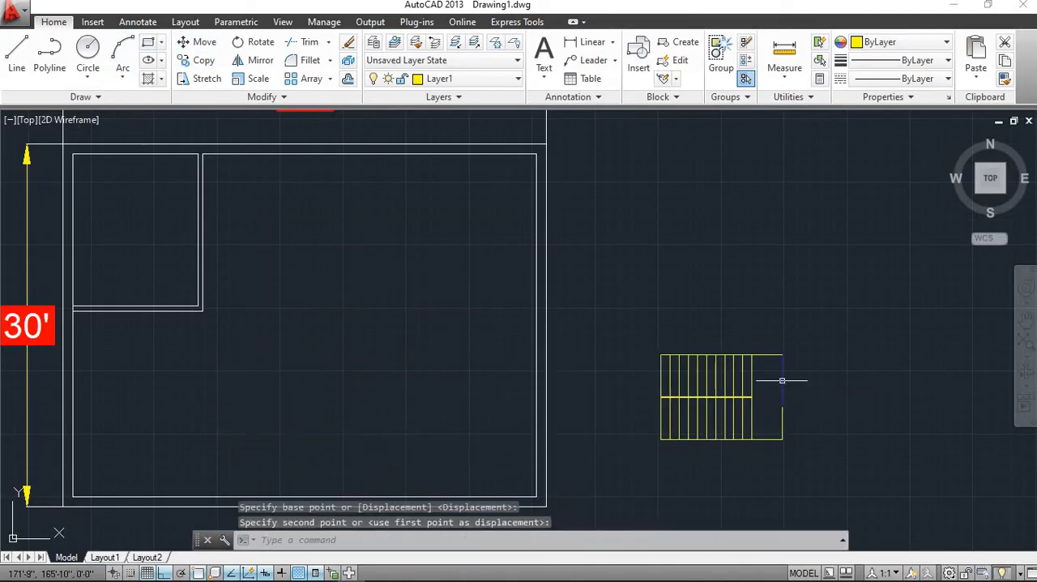
Make layer 0 the current drawing layer
scroll(706, 393, down, 3)
scroll(707, 393, up, 5)
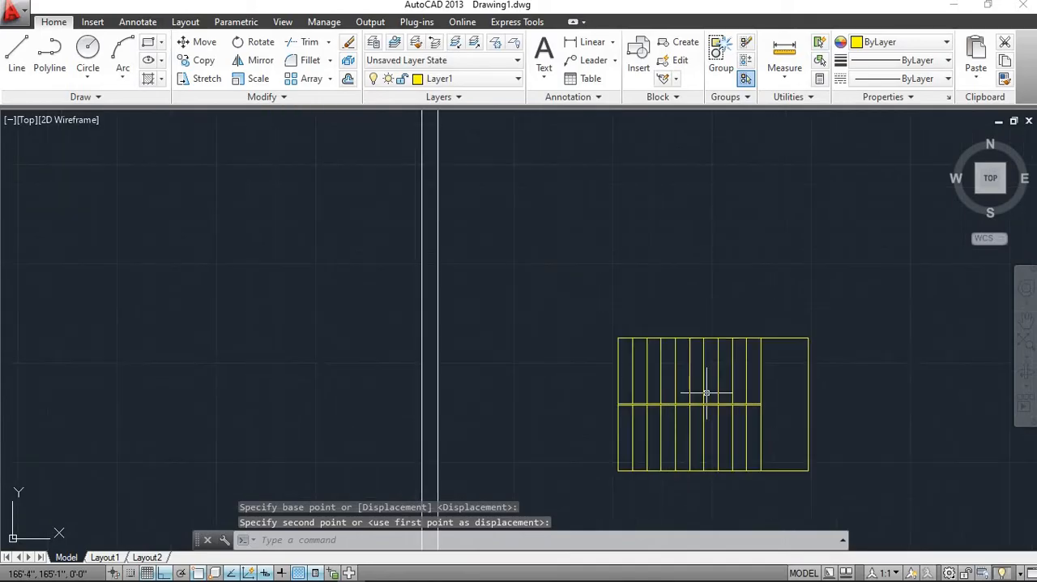
scroll(706, 393, down, 3)
middle_drag(706, 393, 601, 393)
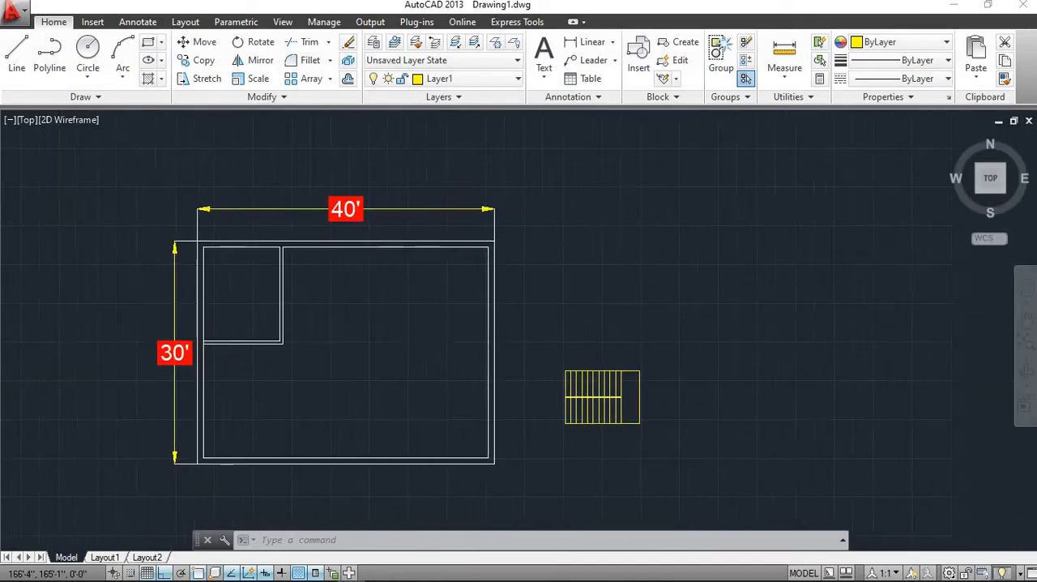
scroll(599, 393, up, 5)
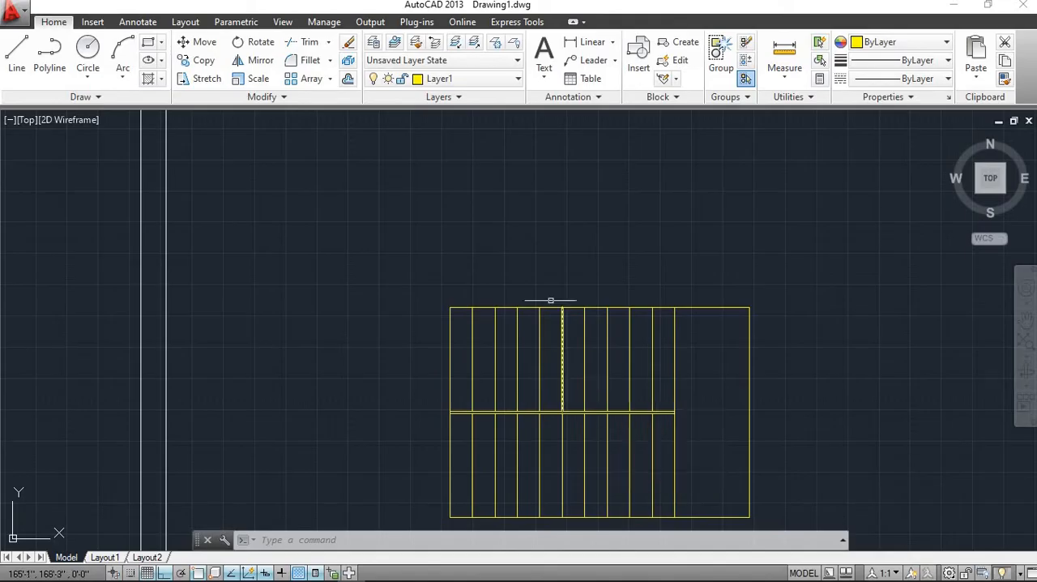
click(489, 81)
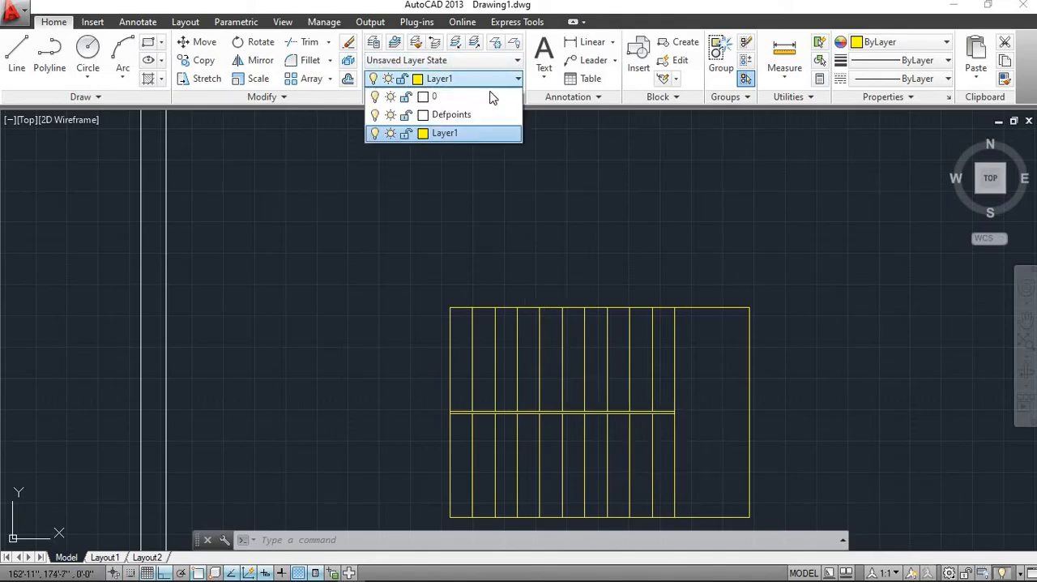
click(442, 97)
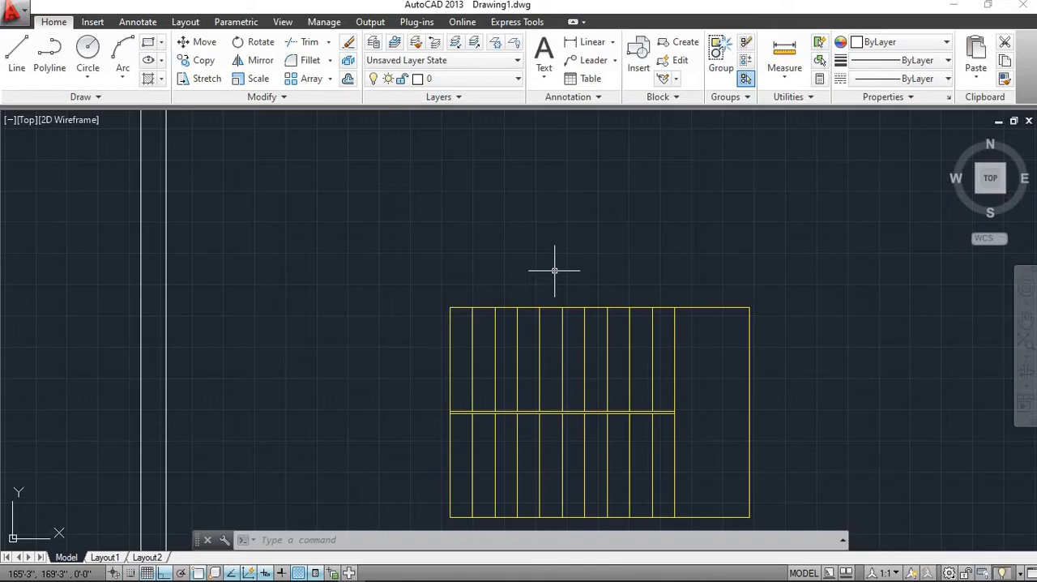
click(507, 79)
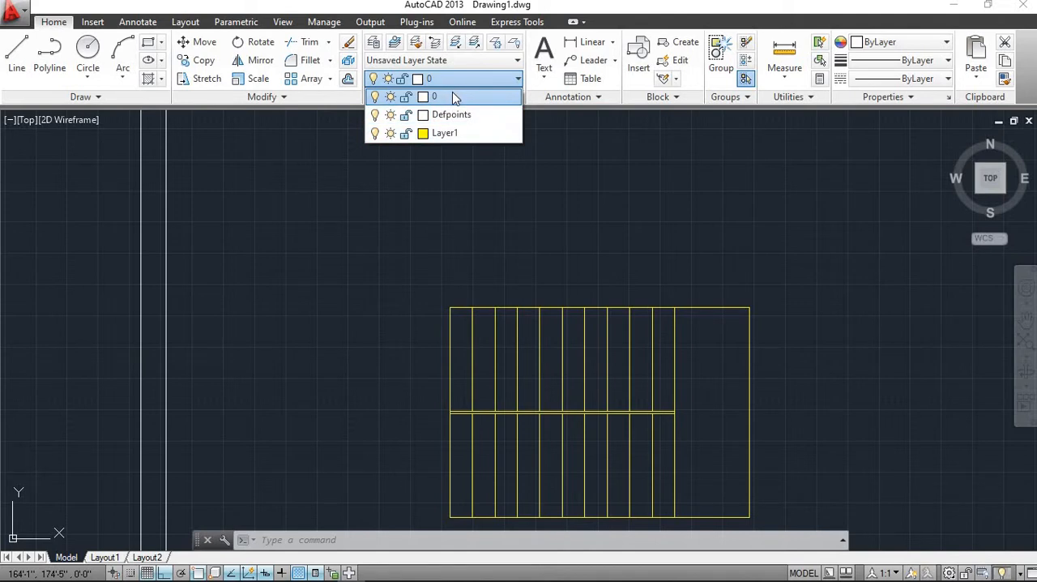
click(454, 97)
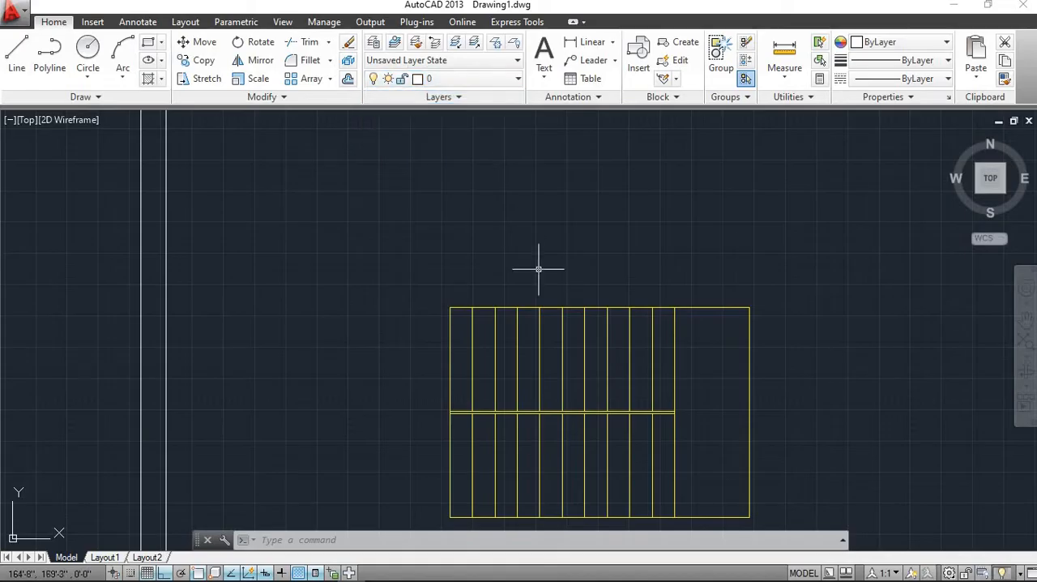
text(x)
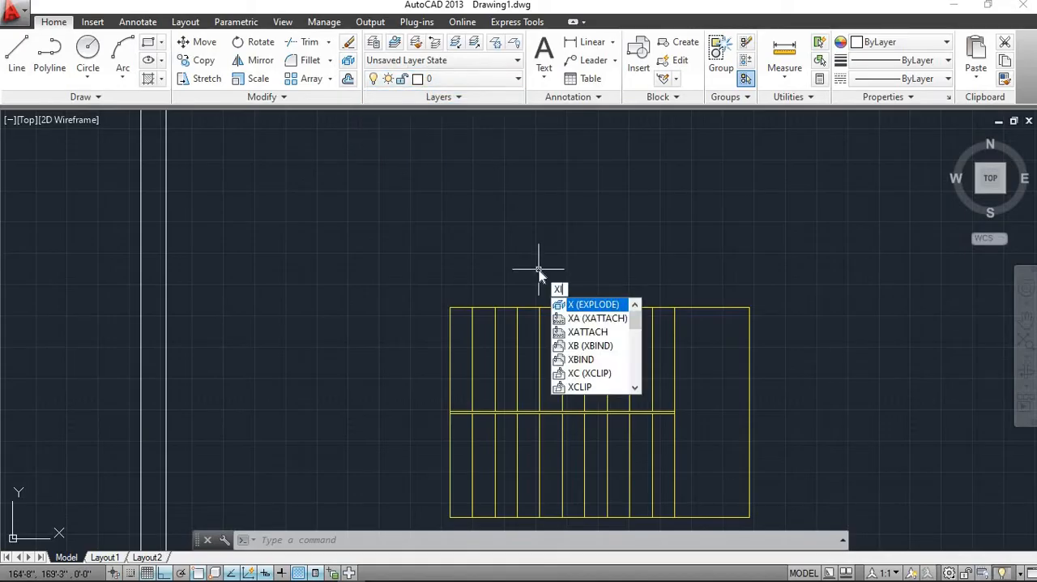
text(l)
key(Return)
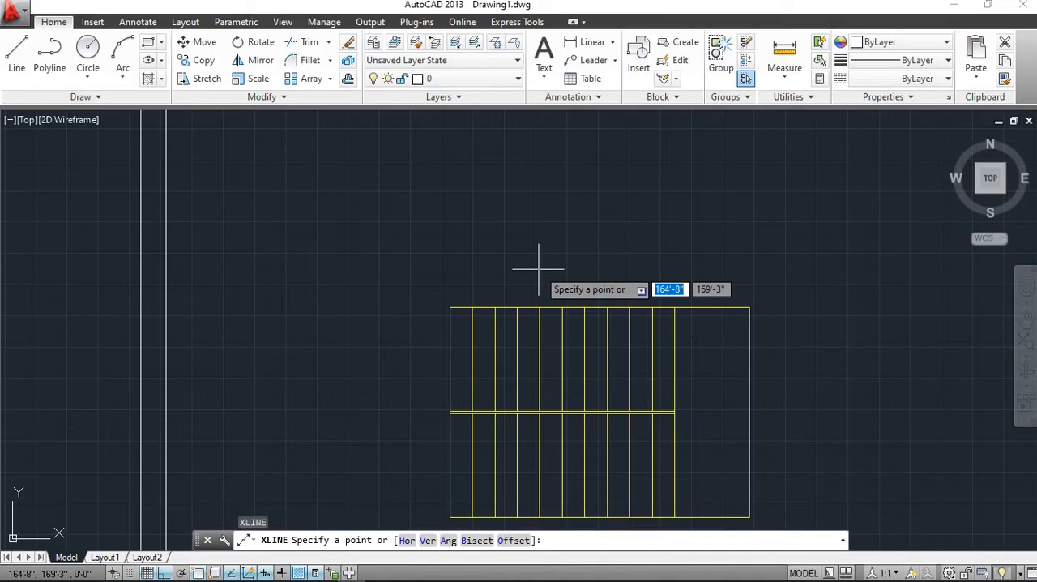
scroll(539, 269, down, 4)
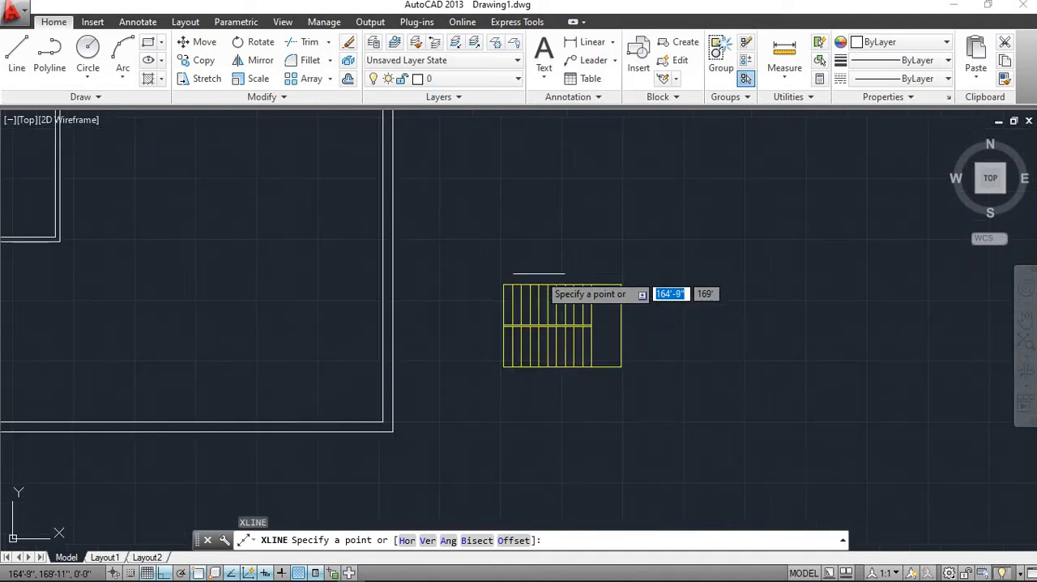
scroll(559, 309, up, 4)
middle_drag(551, 278, 532, 481)
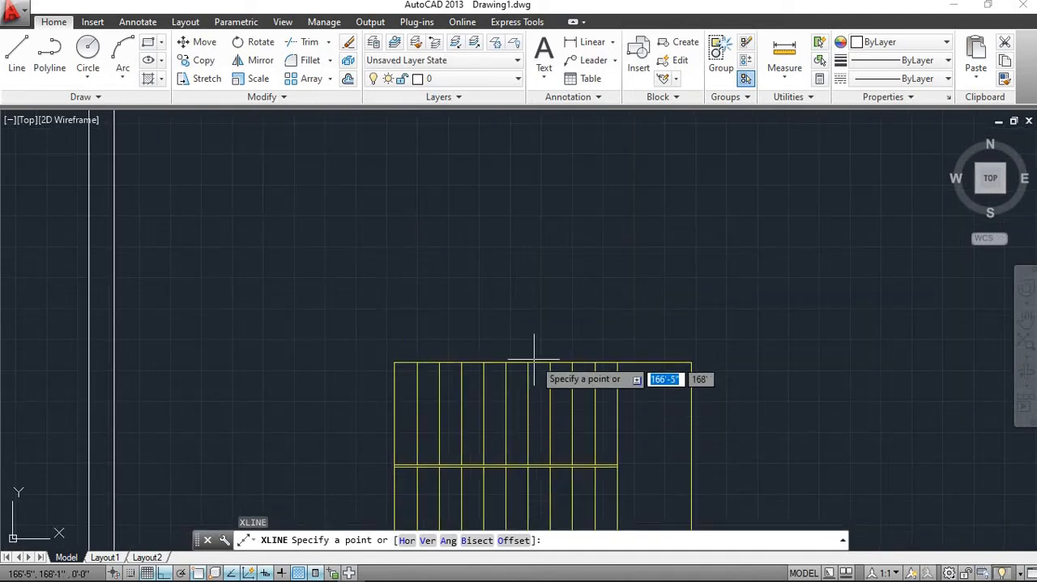
scroll(486, 416, down, 2)
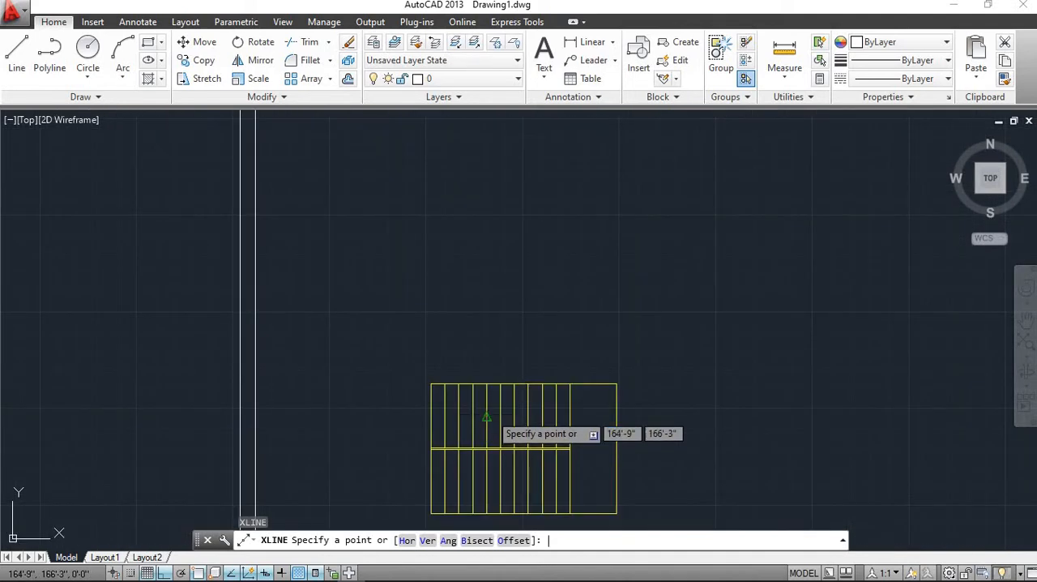
key(Escape)
key(Escape)
key(Escape)
key(Escape)
click(650, 338)
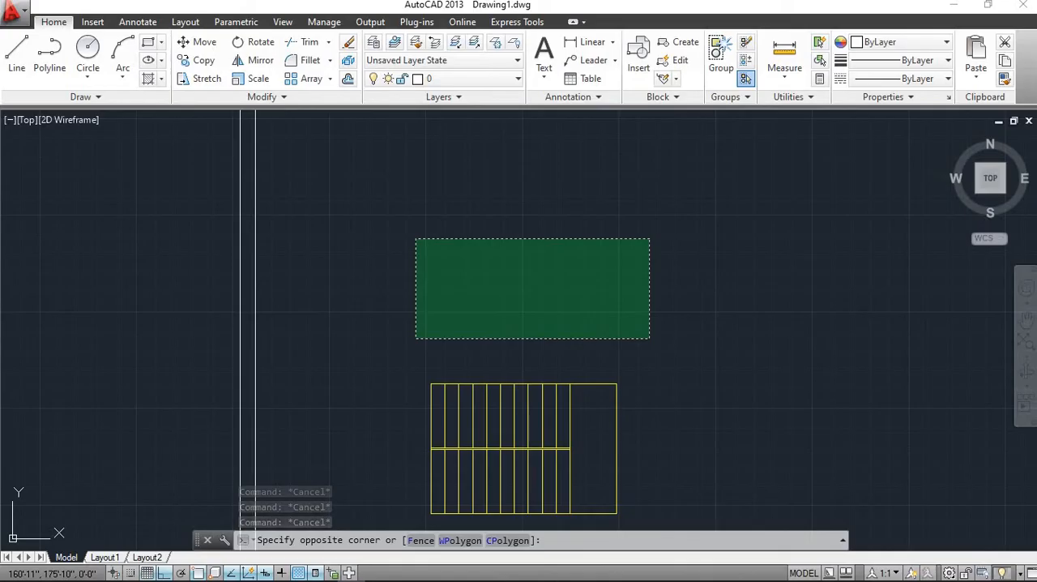
click(416, 239)
scroll(469, 332, down, 1)
scroll(475, 344, up, 3)
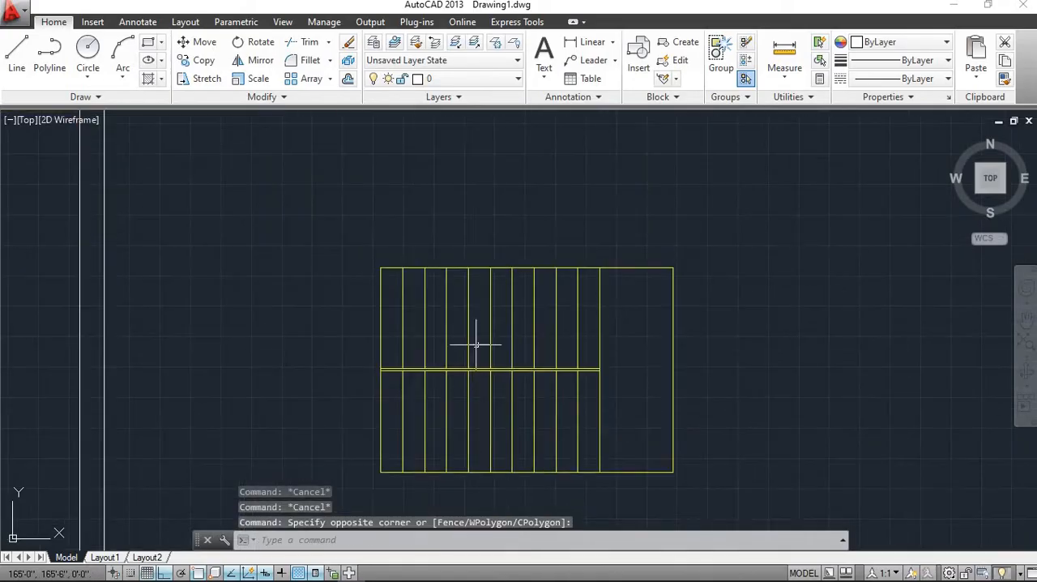
scroll(661, 361, up, 5)
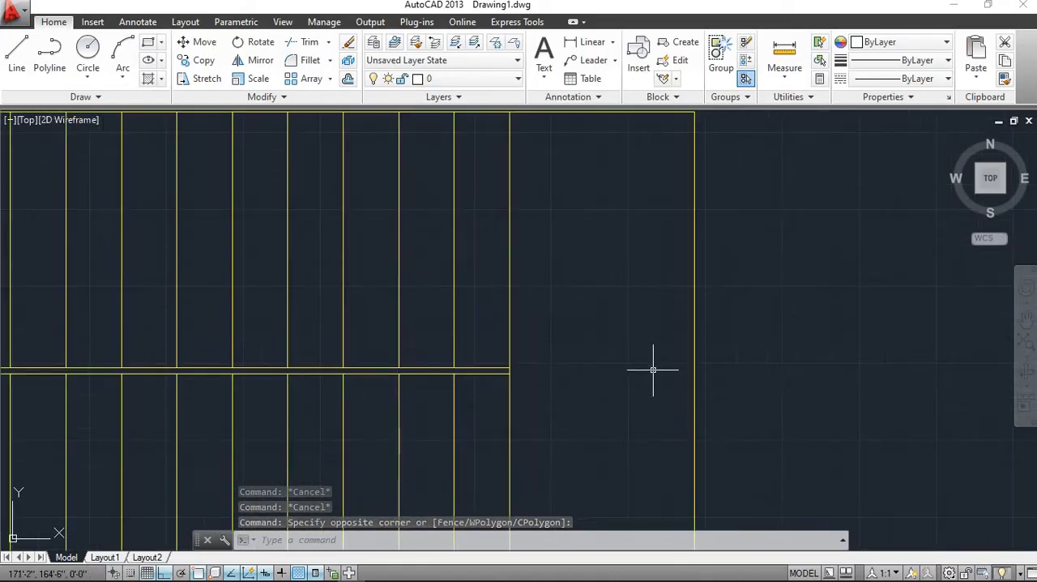
scroll(652, 370, down, 5)
click(844, 427)
click(766, 301)
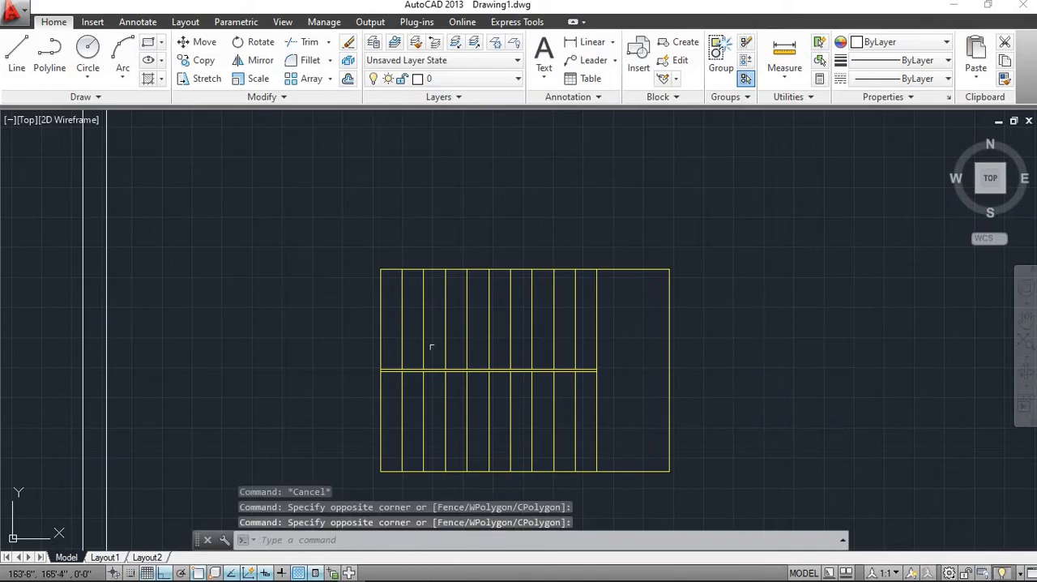
click(325, 417)
click(219, 278)
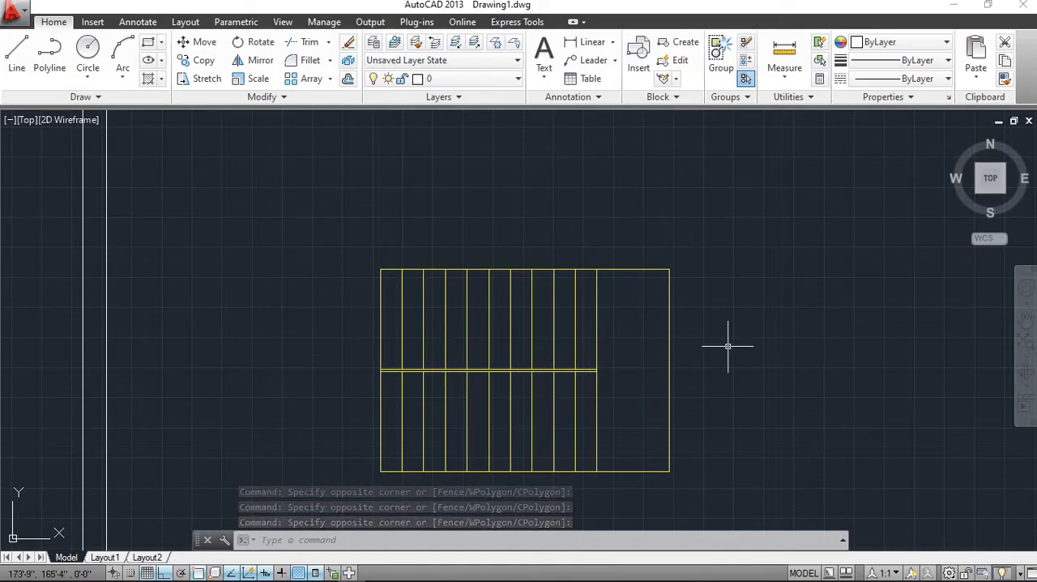
text(H)
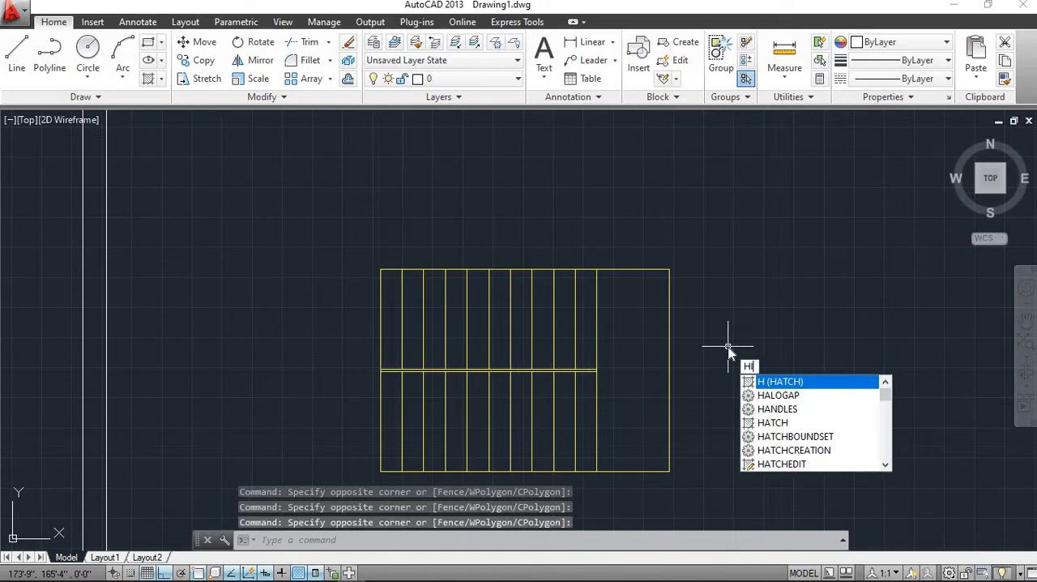
text(L)
key(Escape)
key(Escape)
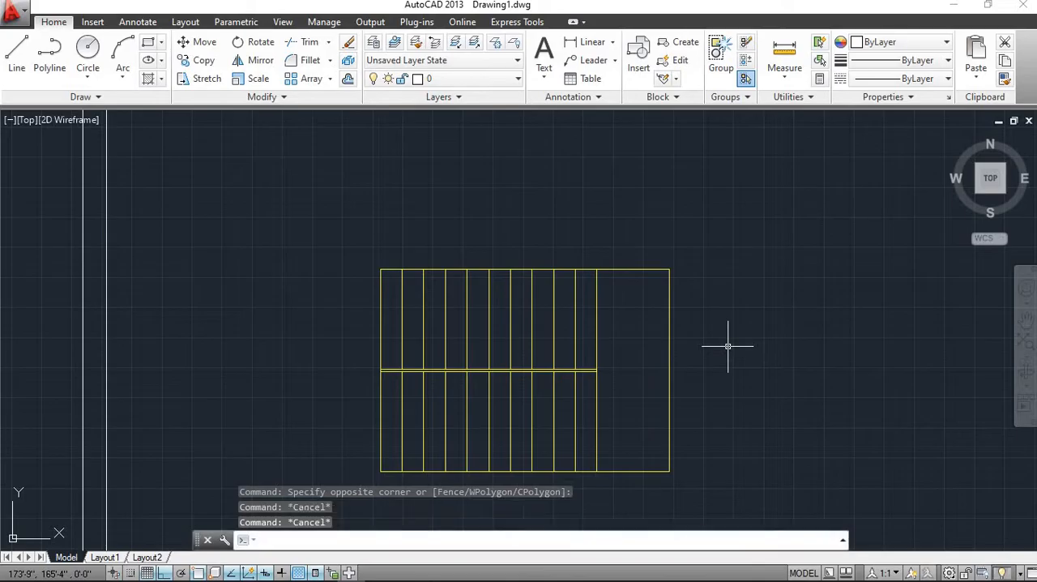
text(xl)
key(Return)
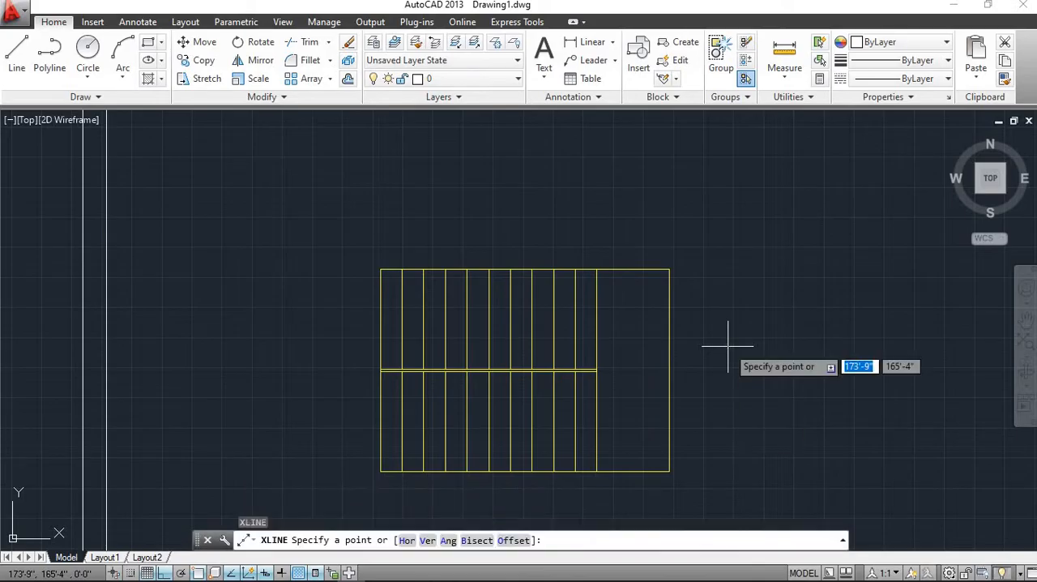
key(BackSpace)
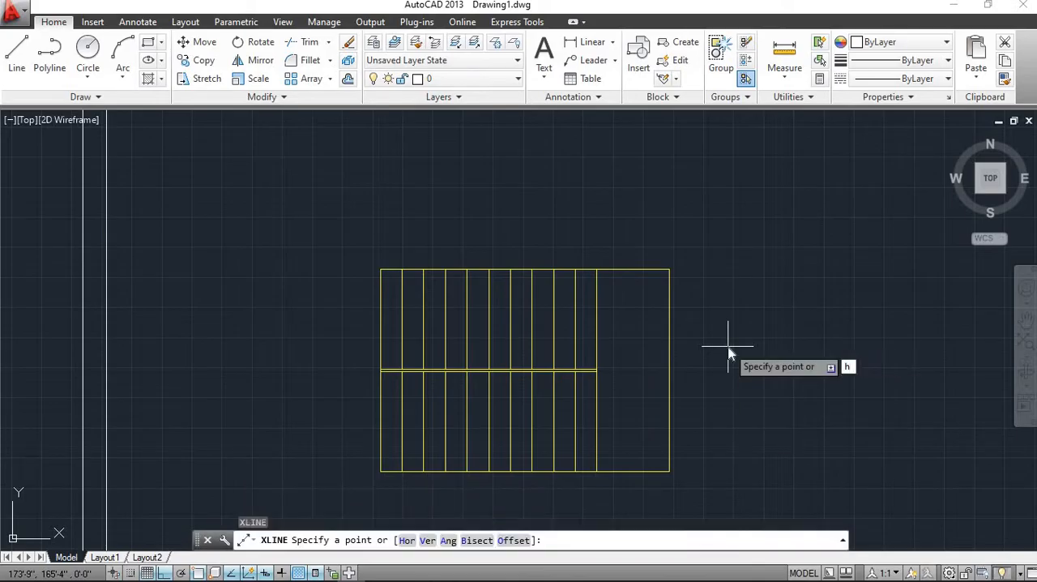
text(h)
key(Return)
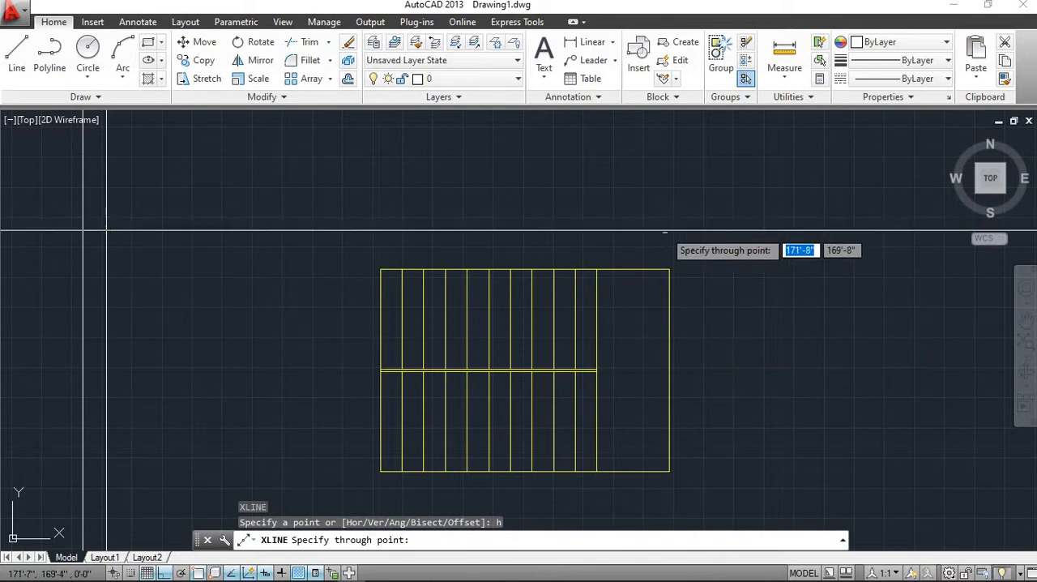
scroll(627, 320, down, 5)
scroll(374, 344, up, 5)
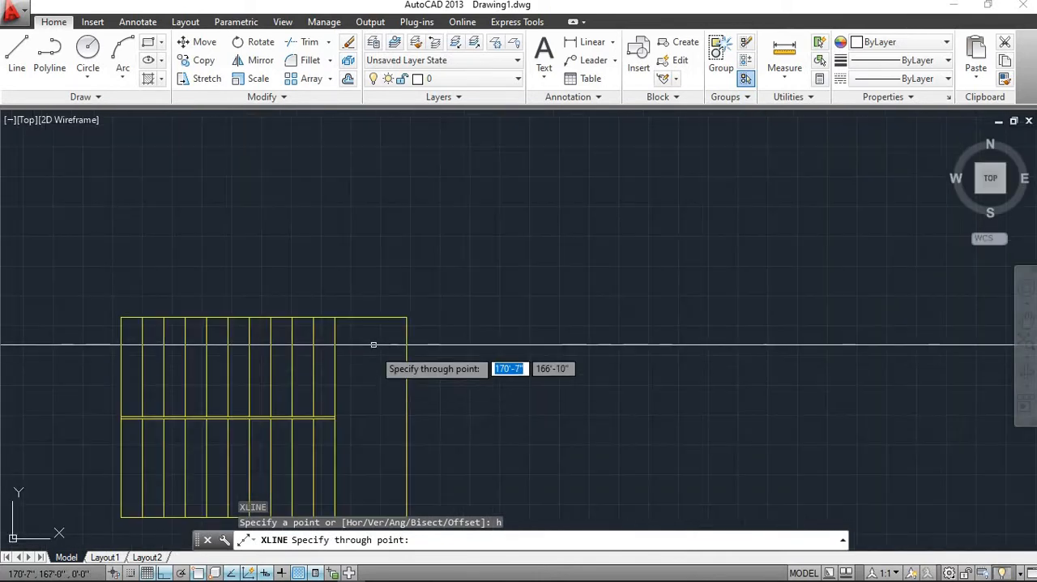
scroll(355, 329, down, 4)
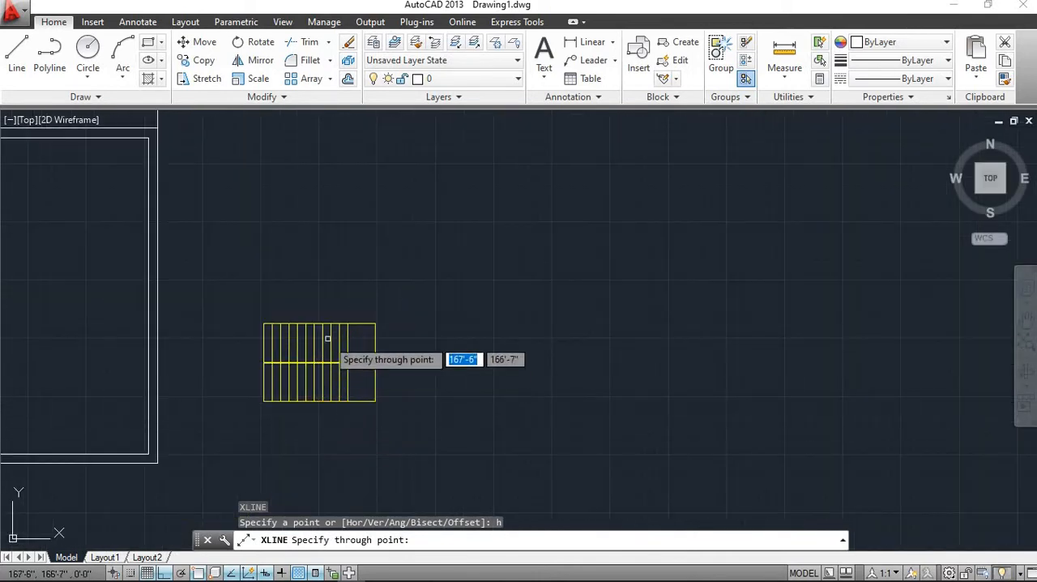
scroll(324, 357, up, 4)
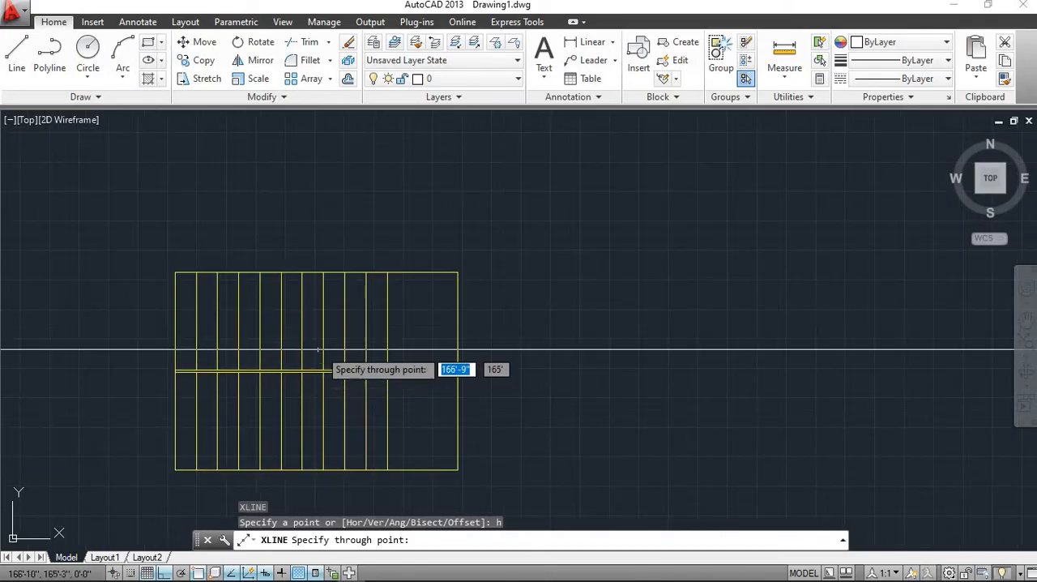
scroll(324, 356, down, 3)
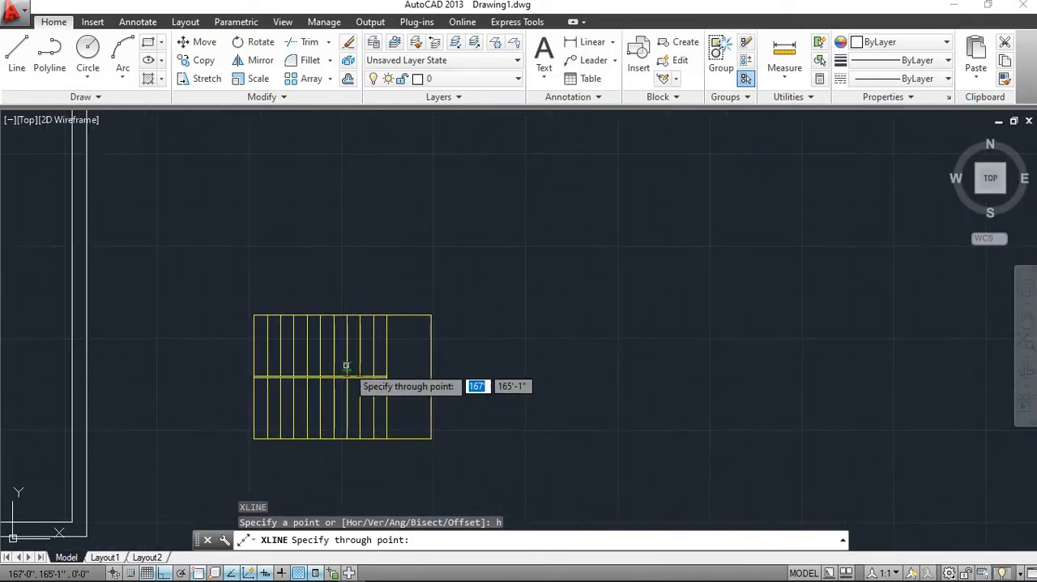
key(Escape)
key(Escape)
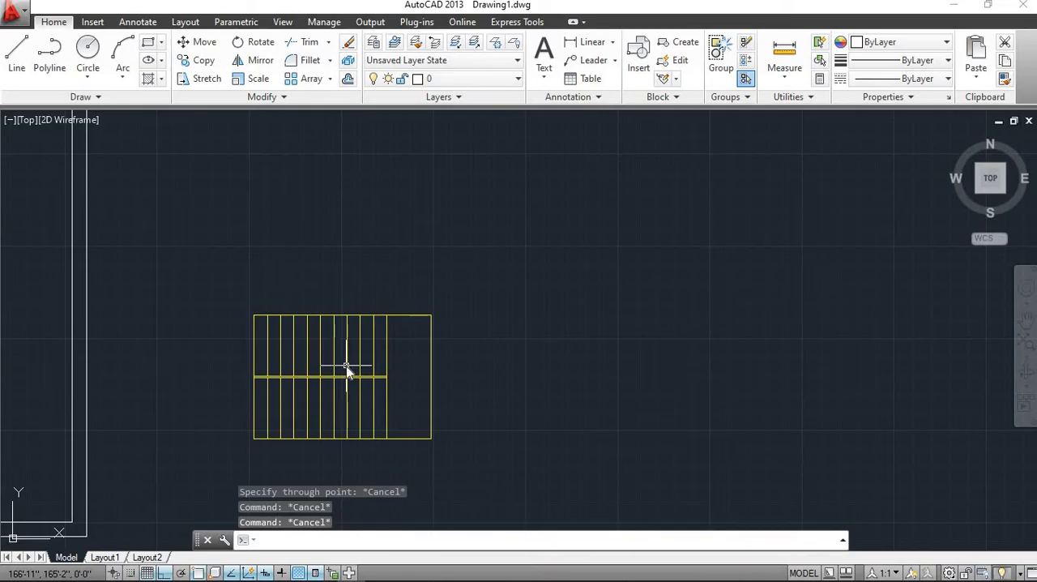
Draw vertical construction lines through the staircase's upper-left corner and the upper end of the first inner tread line
text(xl)
key(Return)
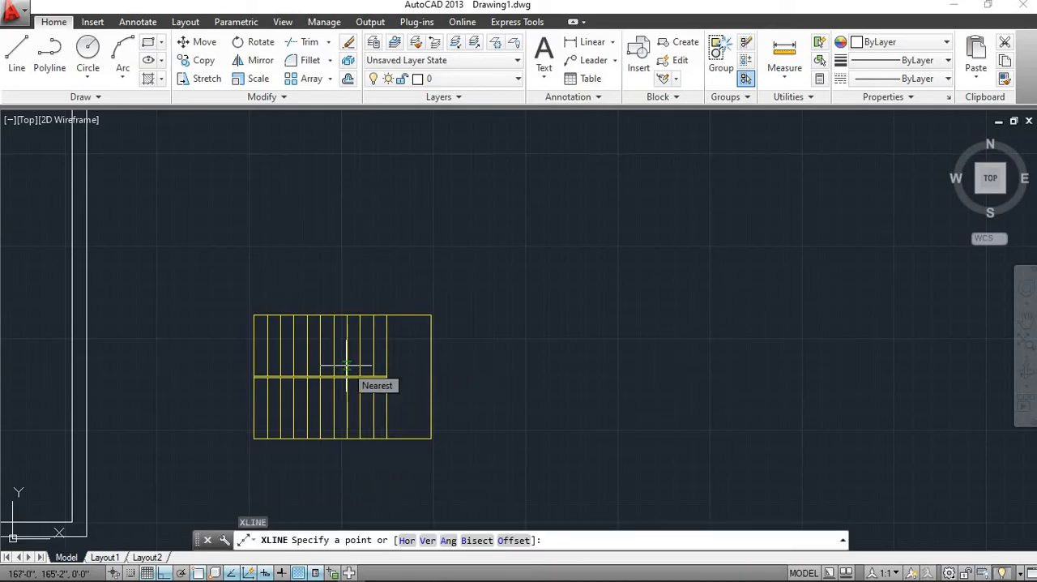
text(v)
key(Return)
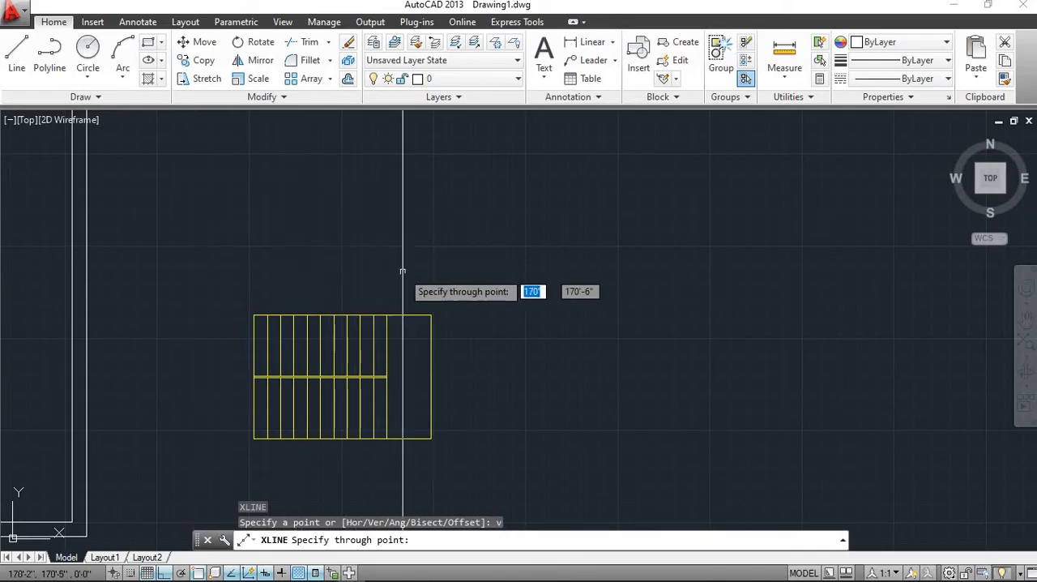
scroll(271, 317, up, 5)
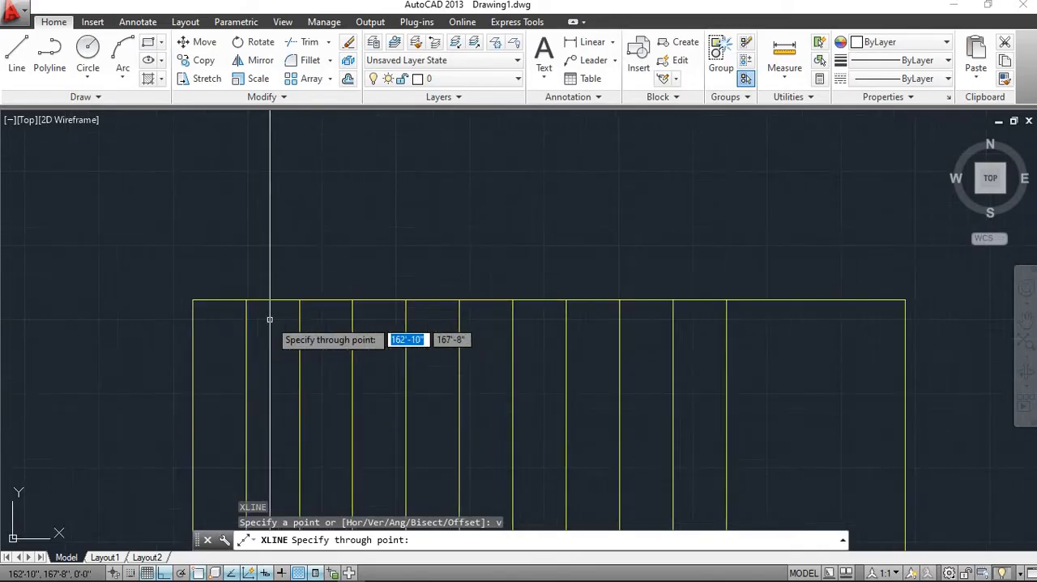
scroll(270, 317, down, 3)
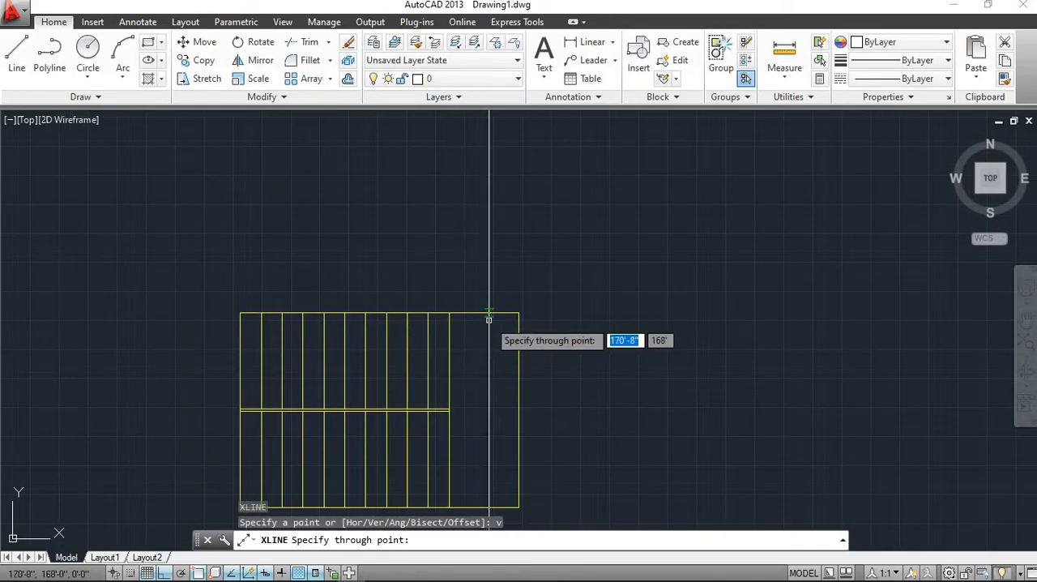
scroll(240, 313, up, 4)
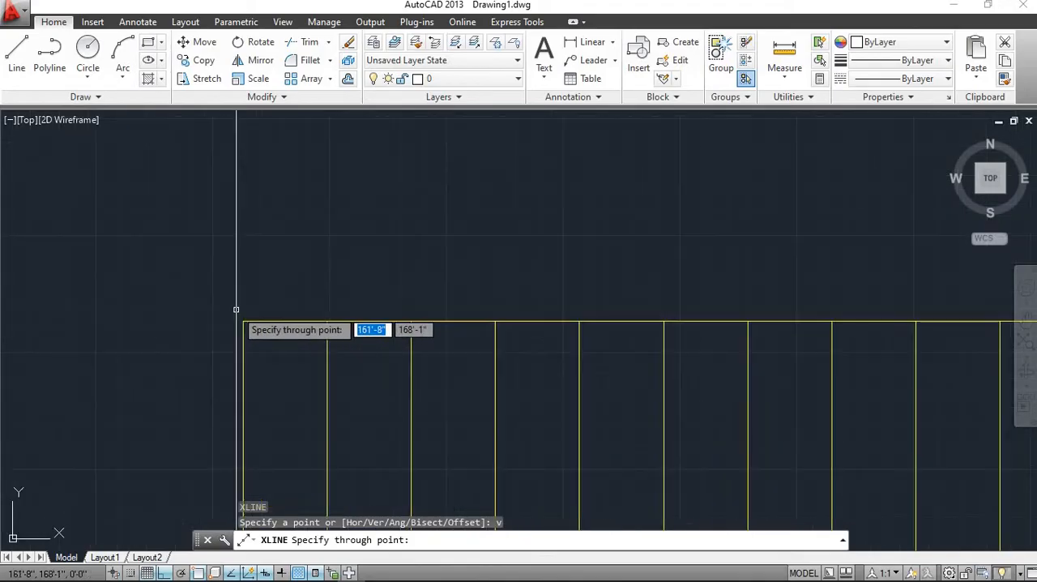
scroll(240, 314, down, 2)
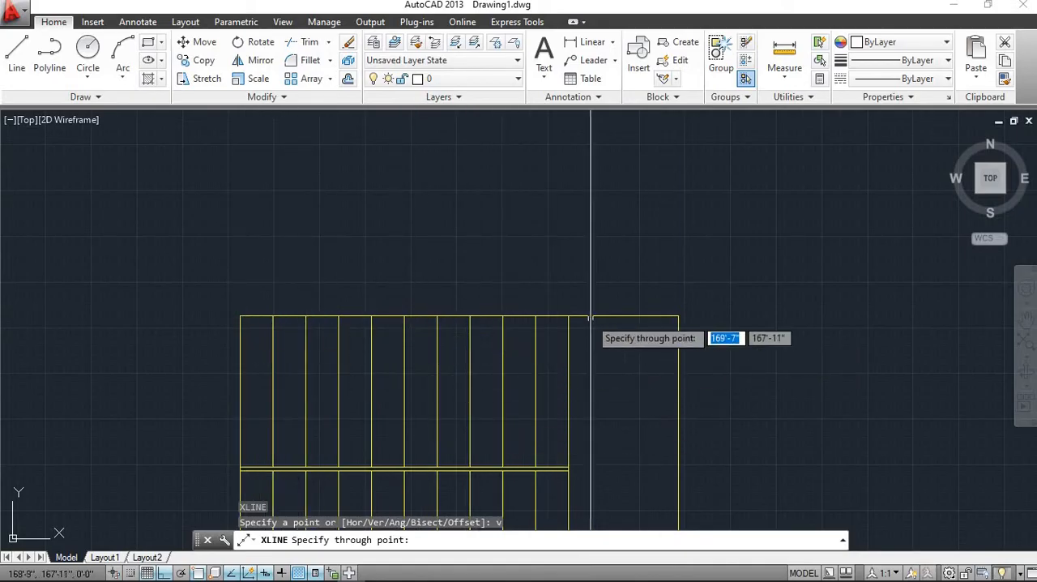
scroll(247, 320, up, 5)
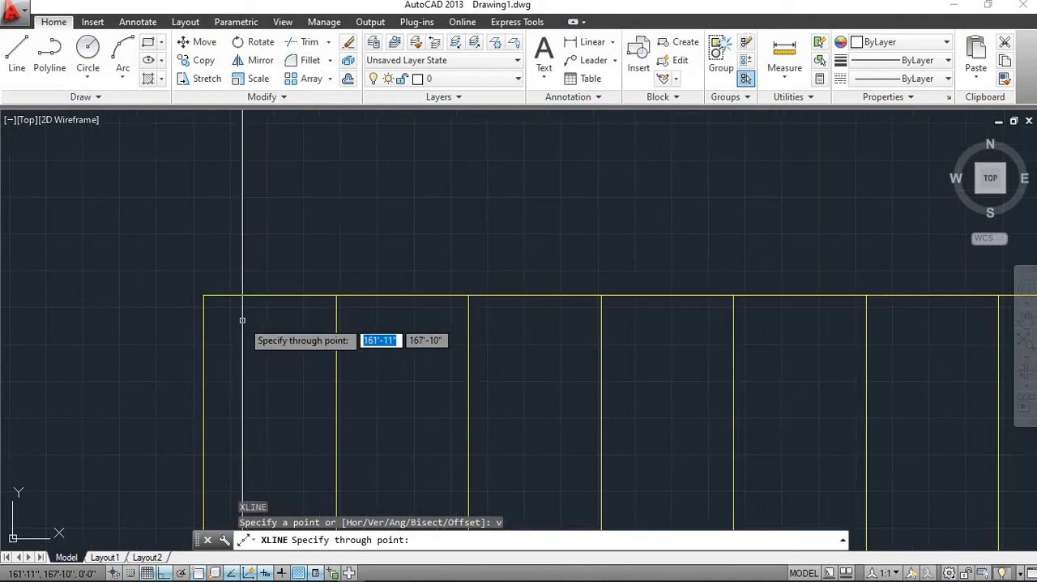
scroll(257, 335, down, 8)
scroll(500, 373, up, 4)
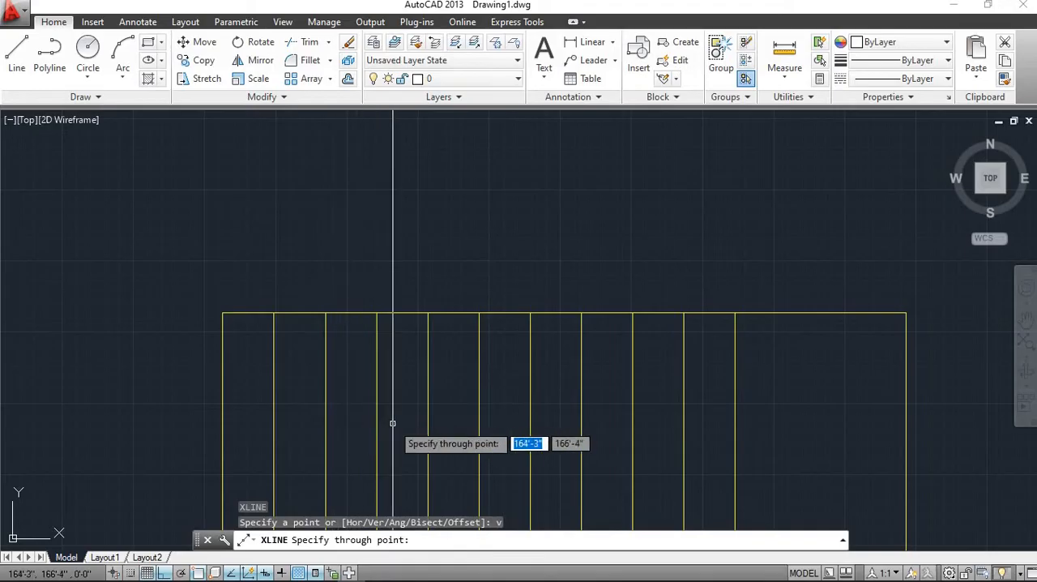
scroll(294, 383, down, 4)
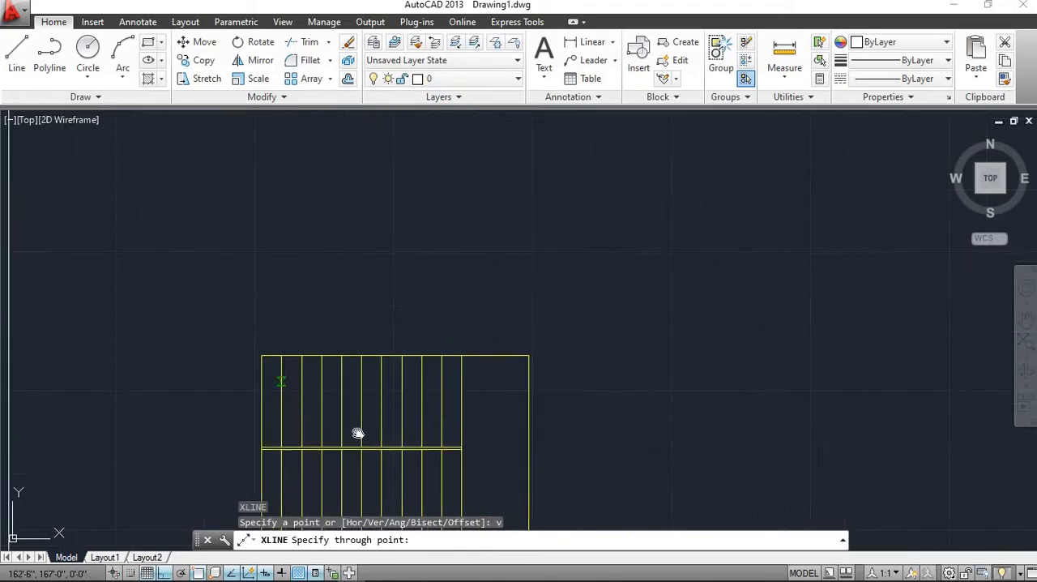
scroll(332, 405, up, 5)
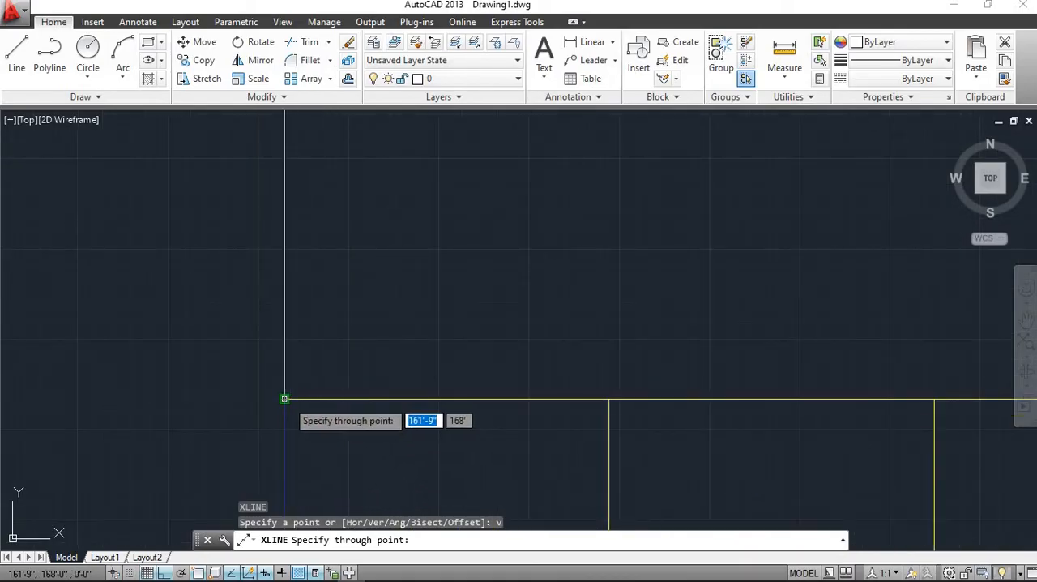
click(285, 399)
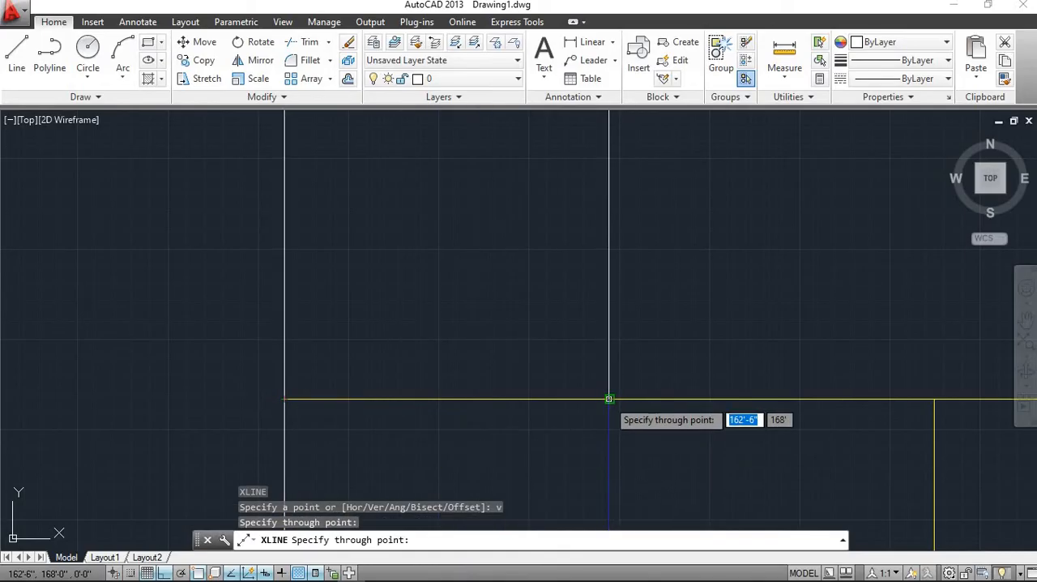
click(610, 399)
Add vertical construction lines through the upper ends of the next five tread lines, moving east along the staircase's upper edge
scroll(683, 402, down, 2)
middle_drag(683, 402, 414, 404)
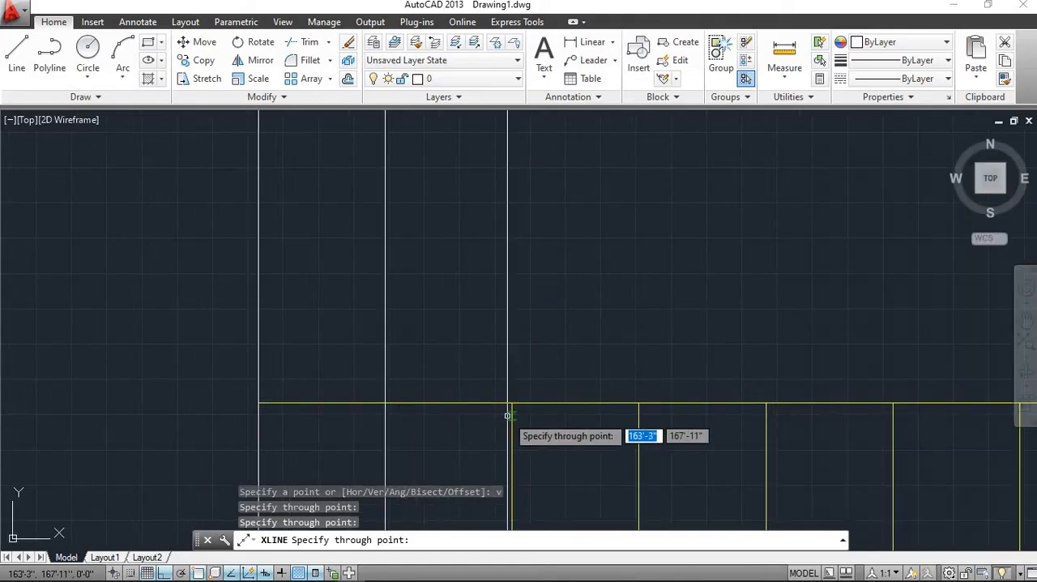
scroll(508, 406, up, 3)
click(497, 373)
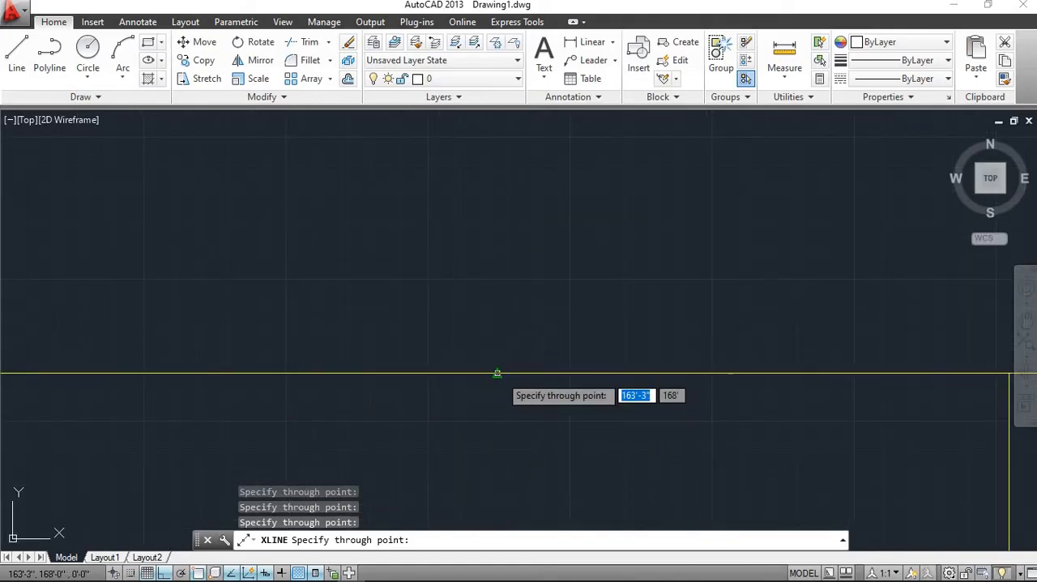
scroll(726, 410, down, 3)
middle_drag(624, 412, 309, 393)
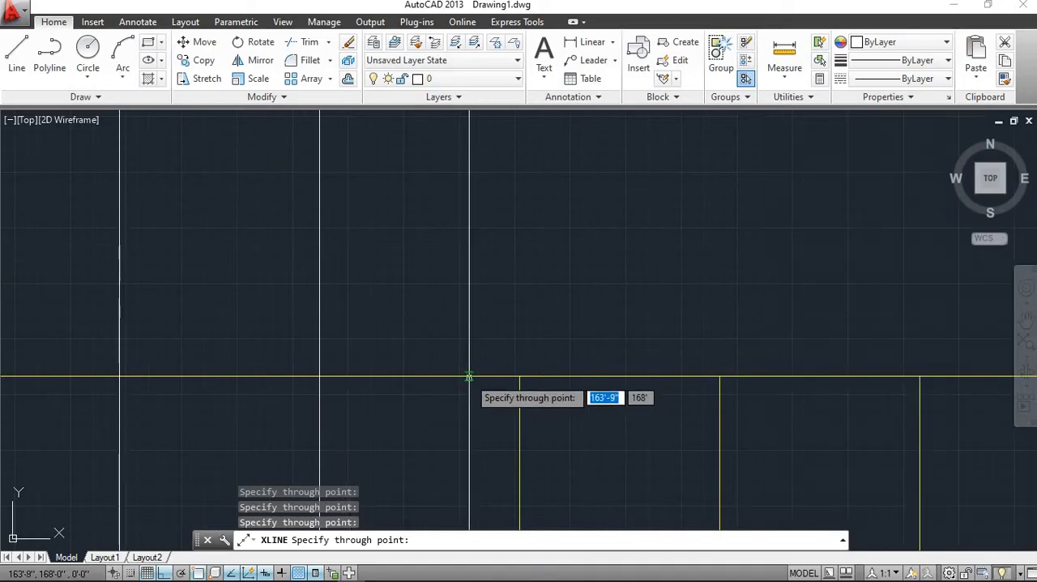
click(519, 376)
scroll(616, 376, down, 2)
middle_drag(617, 378, 412, 399)
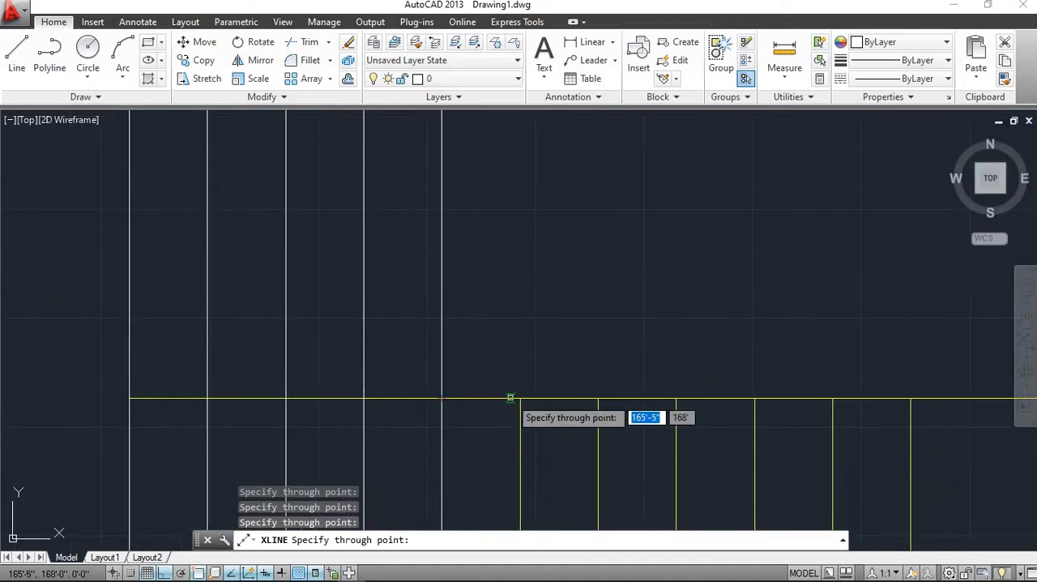
click(520, 397)
click(598, 398)
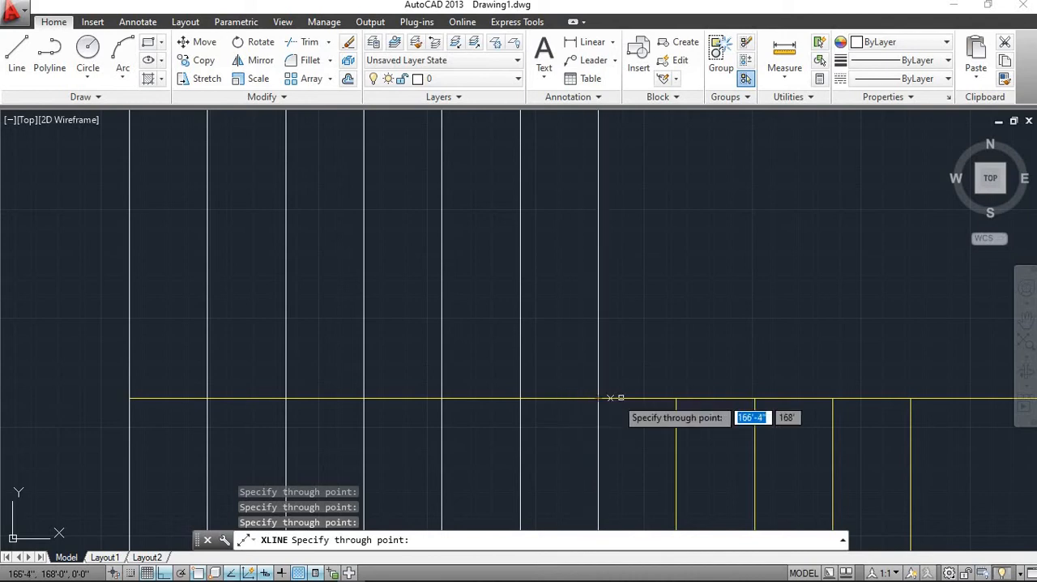
Add vertical construction lines through the upper ends of the remaining four tread lines, up to the start of the landing
scroll(519, 405, down, 2)
scroll(514, 408, up, 4)
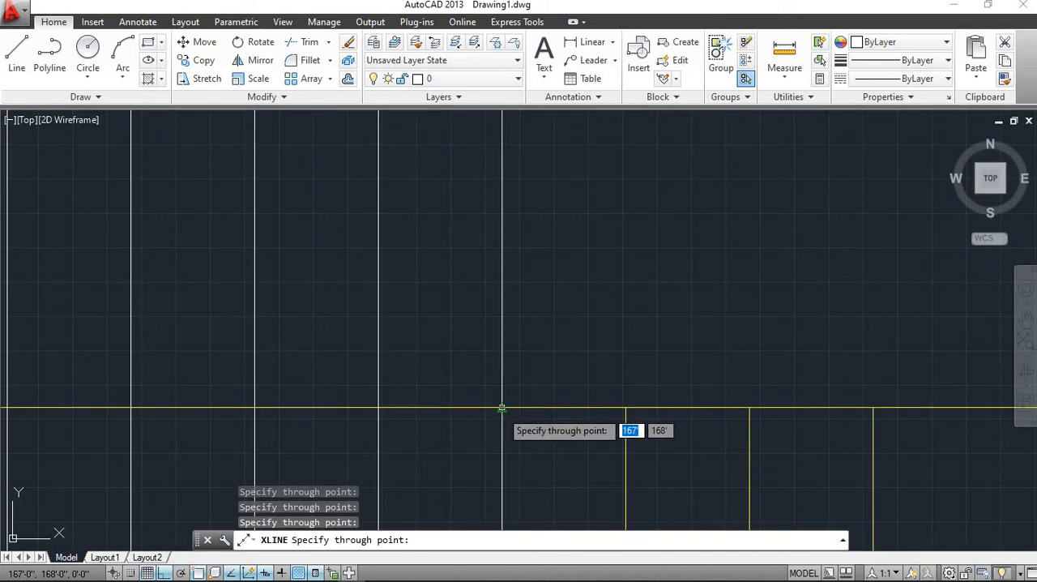
scroll(498, 410, down, 2)
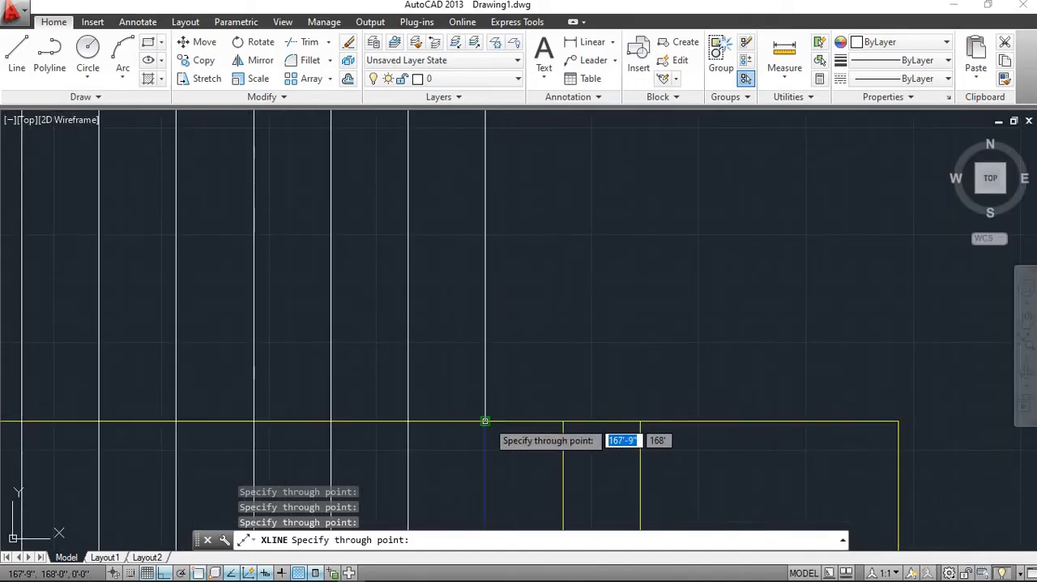
click(485, 420)
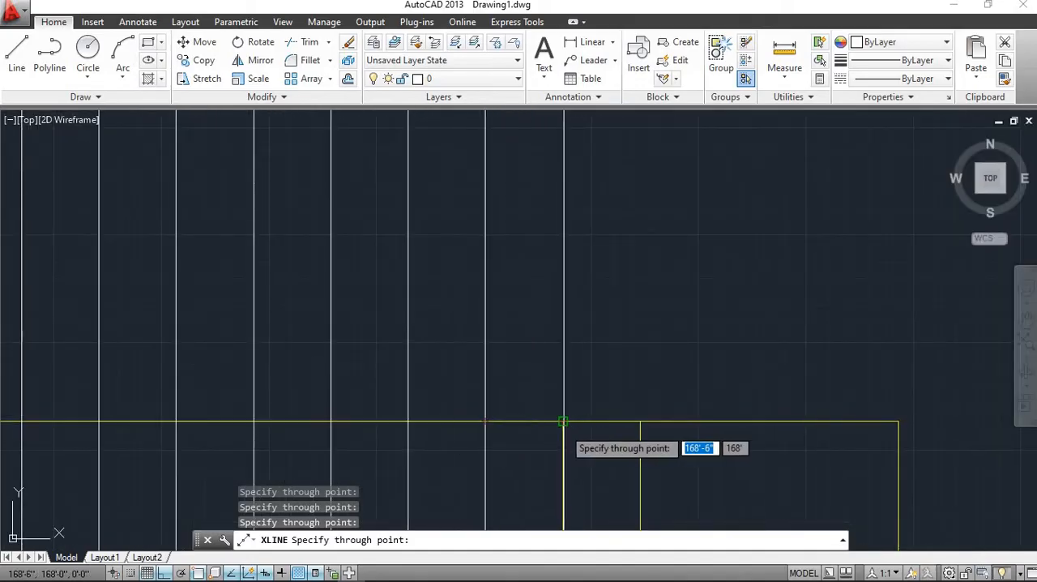
click(563, 421)
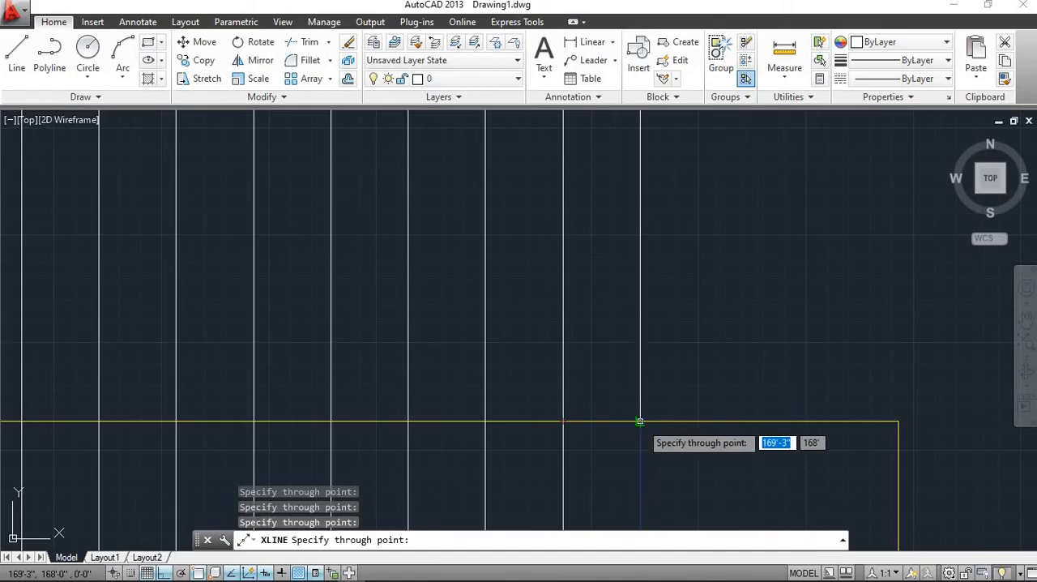
click(640, 421)
Add a vertical construction line through the landing's upper-right corner and end the construction line command
scroll(664, 422, down, 2)
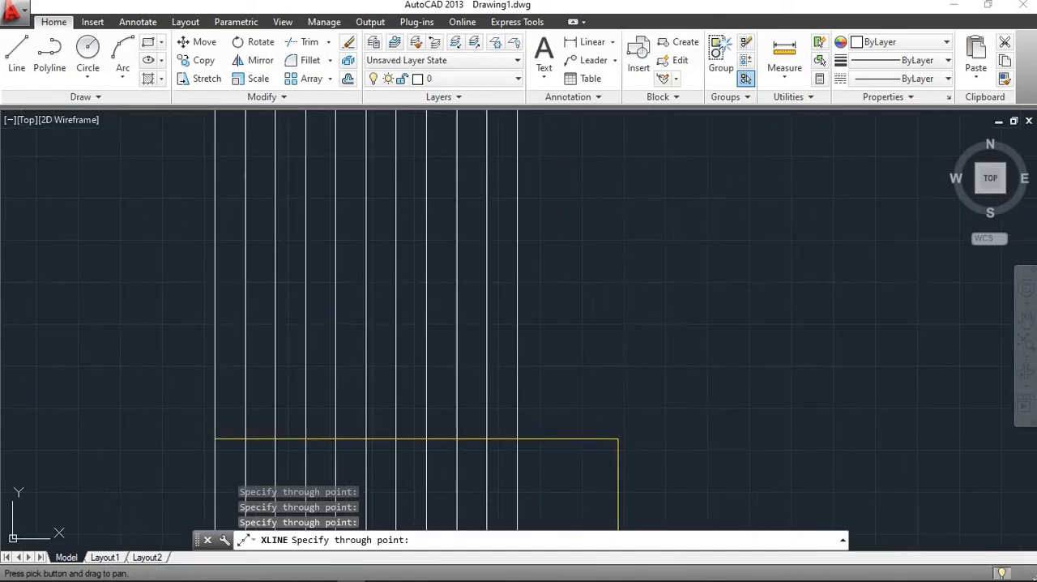
scroll(600, 438, up, 2)
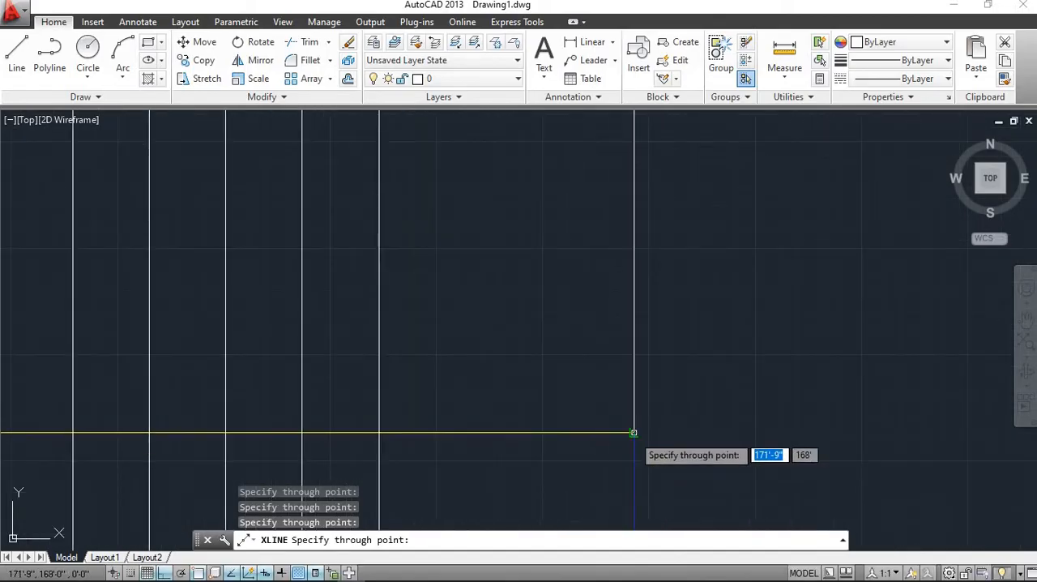
click(633, 433)
scroll(435, 424, down, 4)
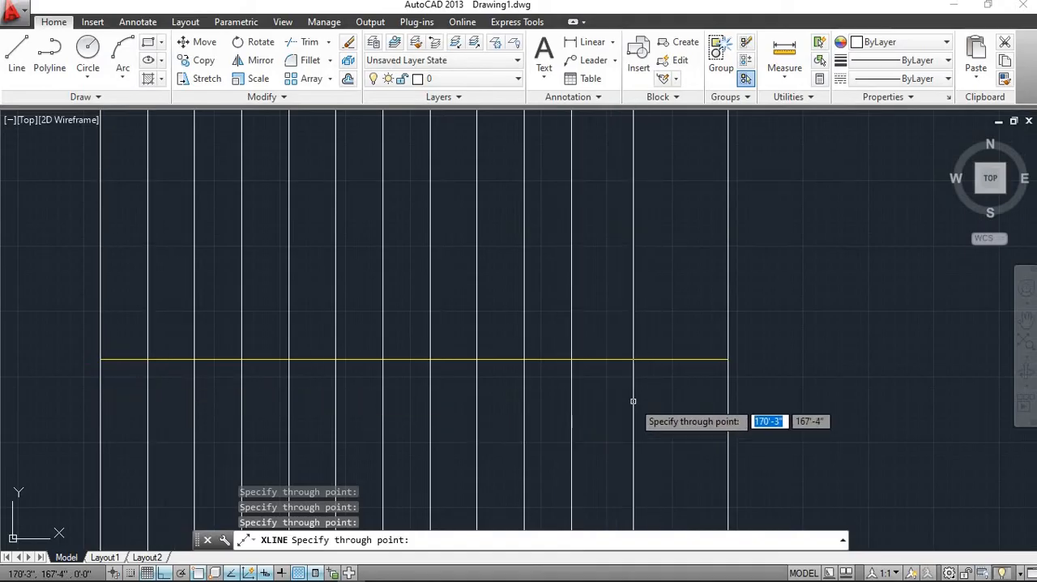
scroll(633, 404, down, 2)
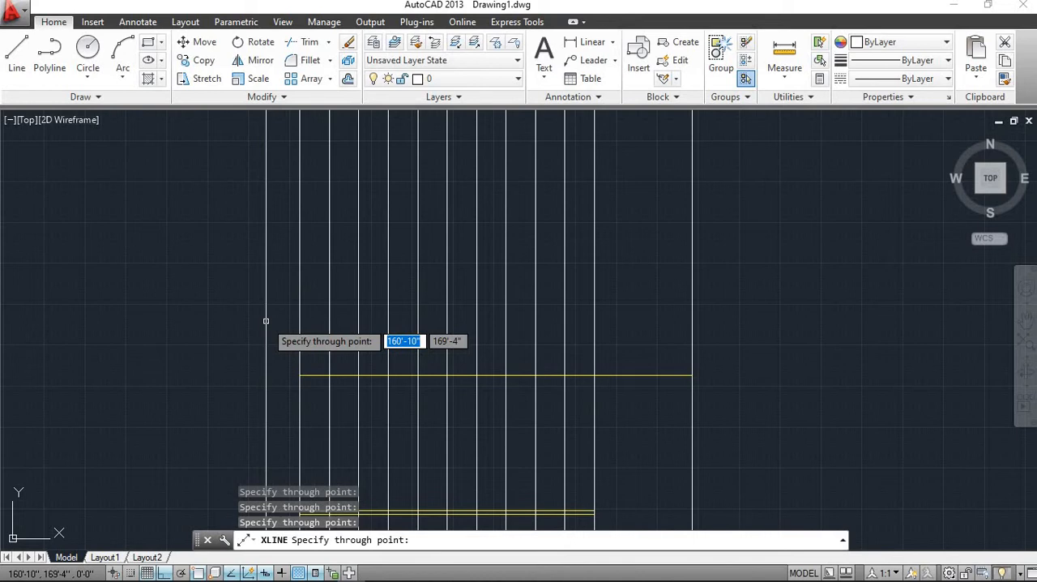
key(Escape)
key(Escape)
key(Escape)
key(Escape)
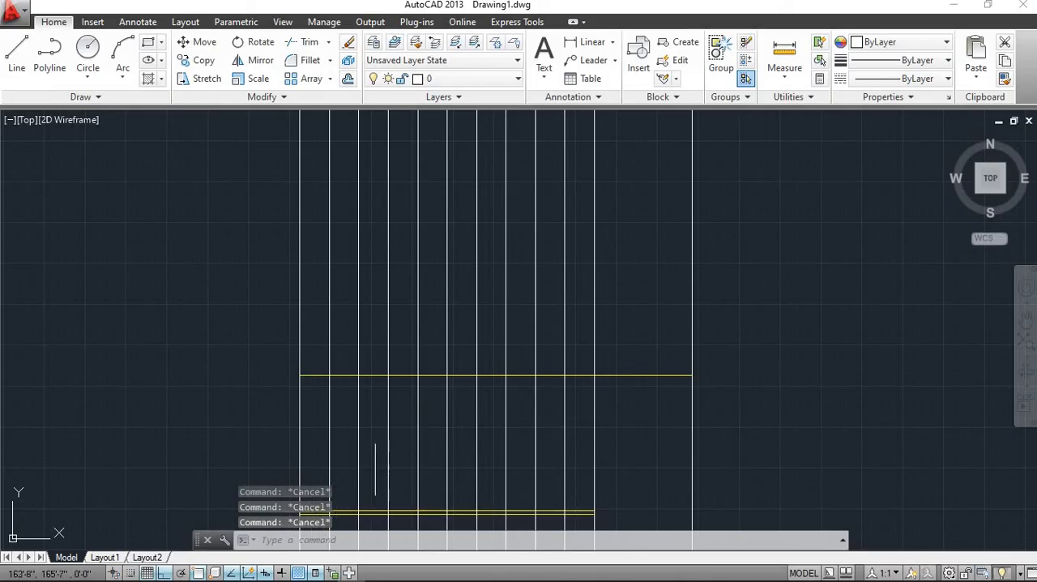
Draw a horizontal line across all the vertical construction lines, just above the staircase plan's upper edge
scroll(464, 380, down, 4)
scroll(463, 380, up, 2)
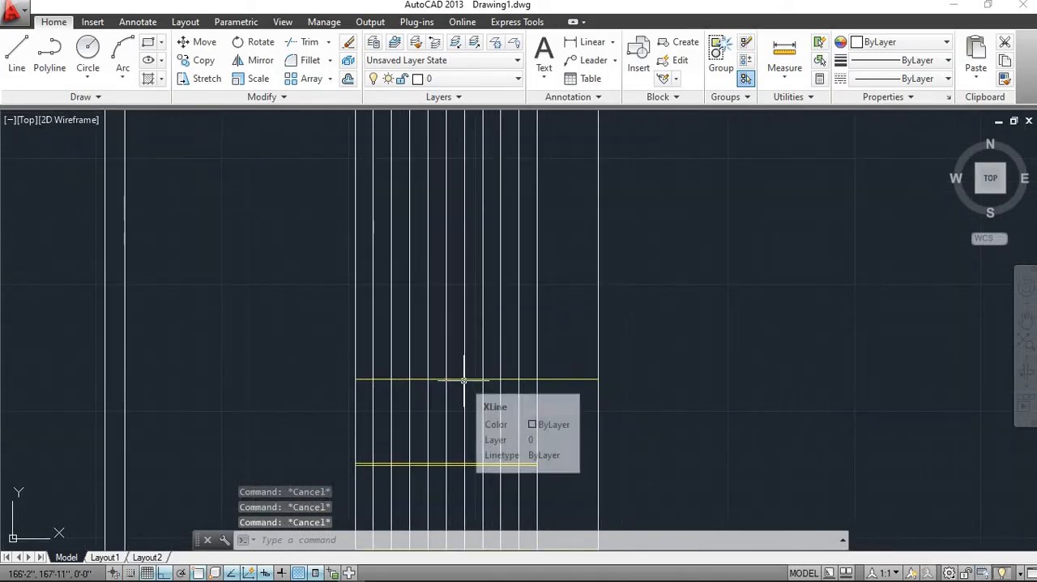
click(20, 71)
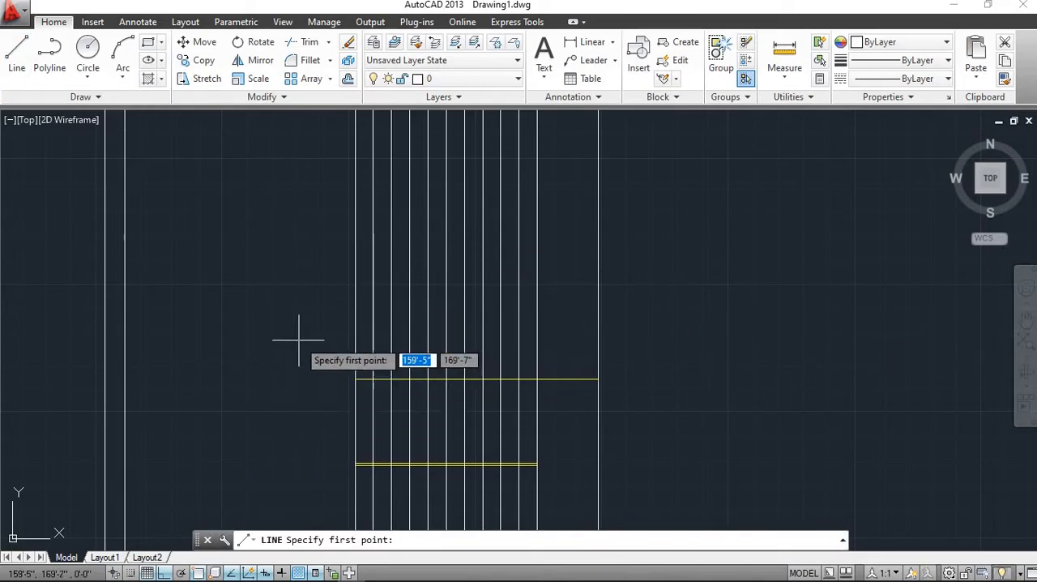
click(320, 328)
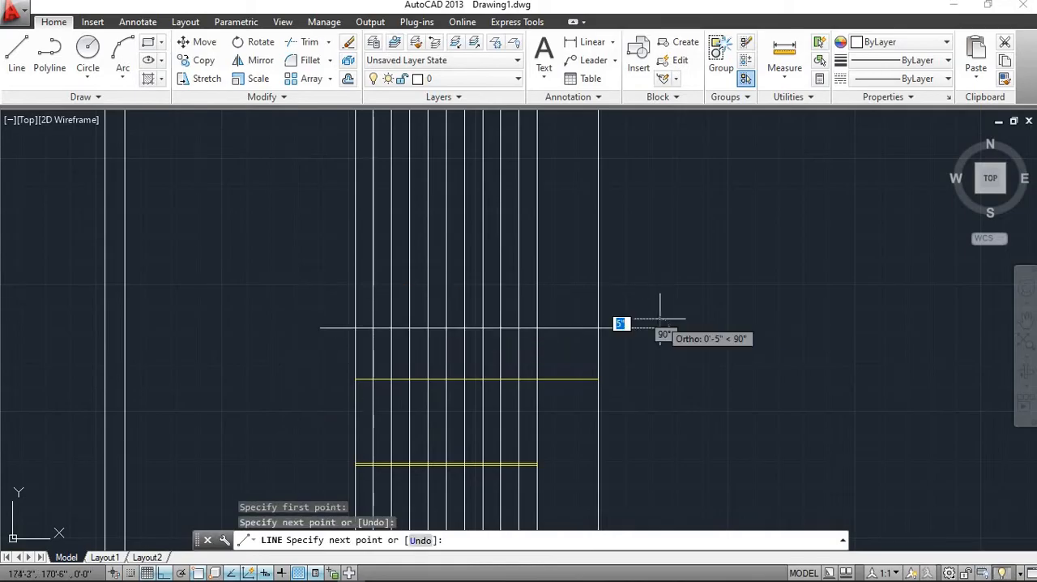
key(Escape)
Trim away the vertical construction lines between the new horizontal line and the staircase plan's upper edge
scroll(494, 351, up, 4)
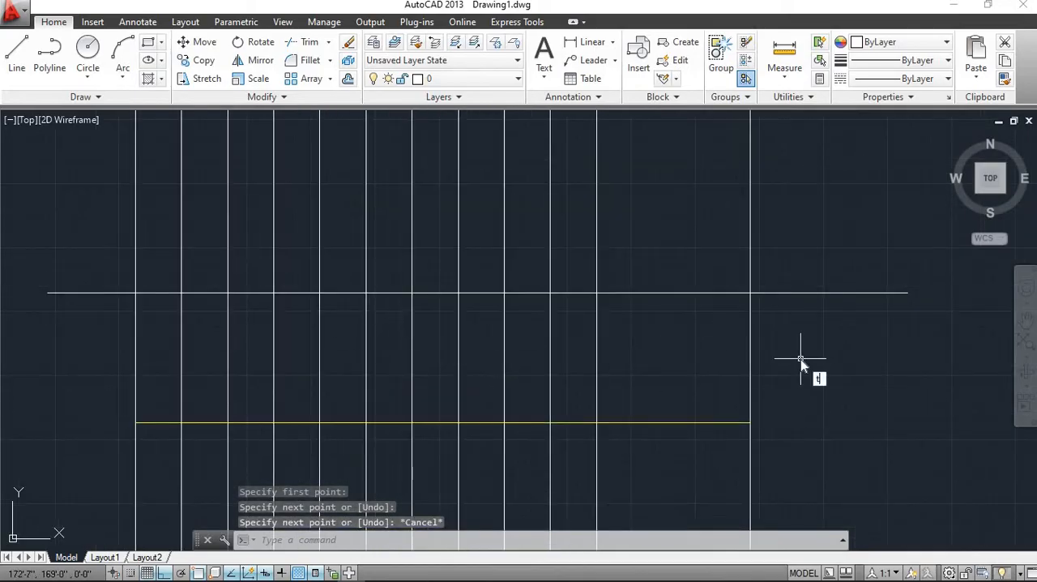
text(tr)
key(Return)
key(Return)
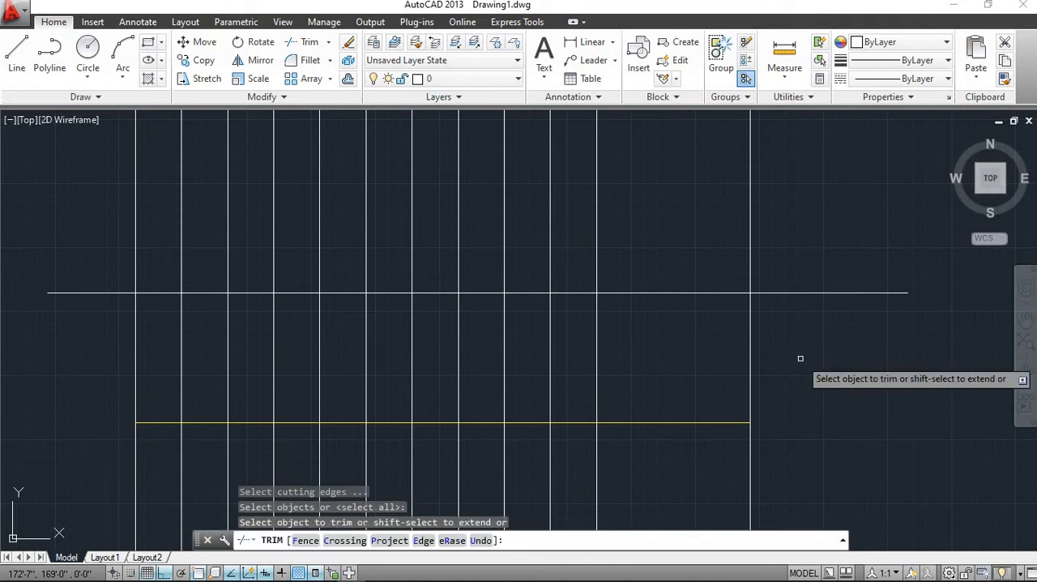
click(800, 357)
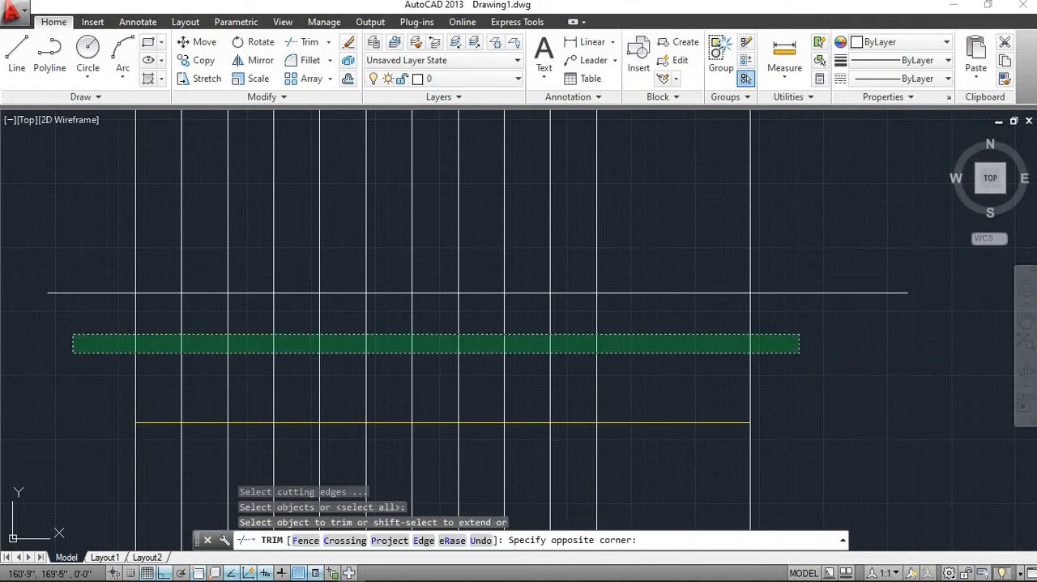
click(73, 334)
scroll(267, 313, up, 5)
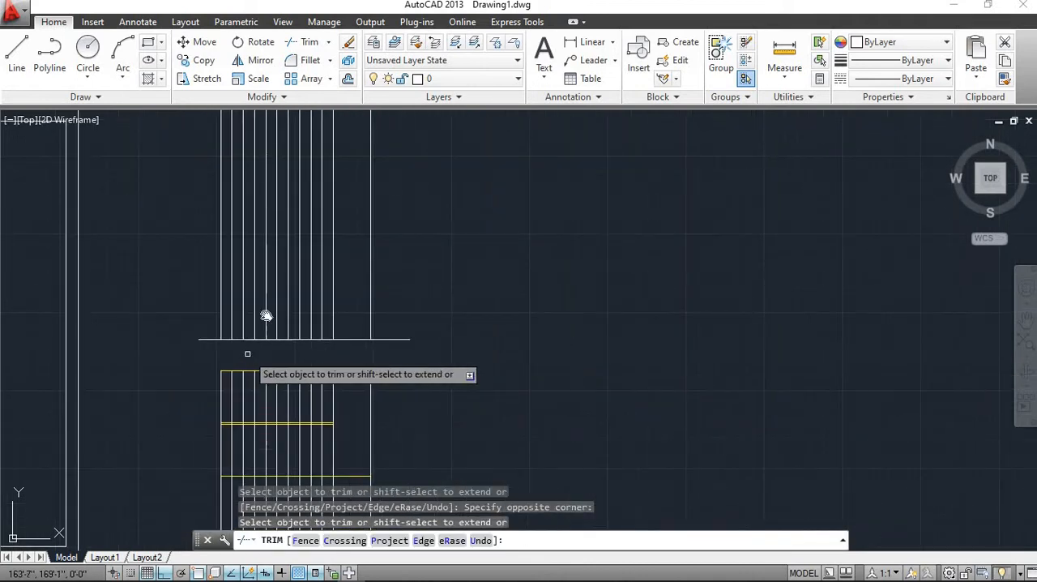
middle_drag(306, 358, 312, 318)
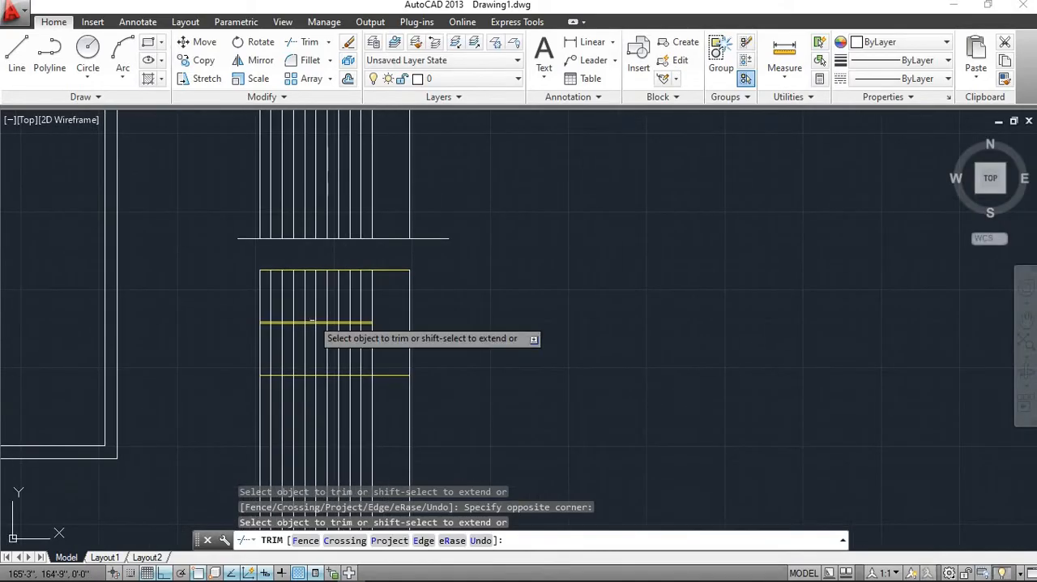
key(Escape)
Erase the twelve leftover construction rays running down through and below the staircase plan
middle_drag(394, 405, 401, 314)
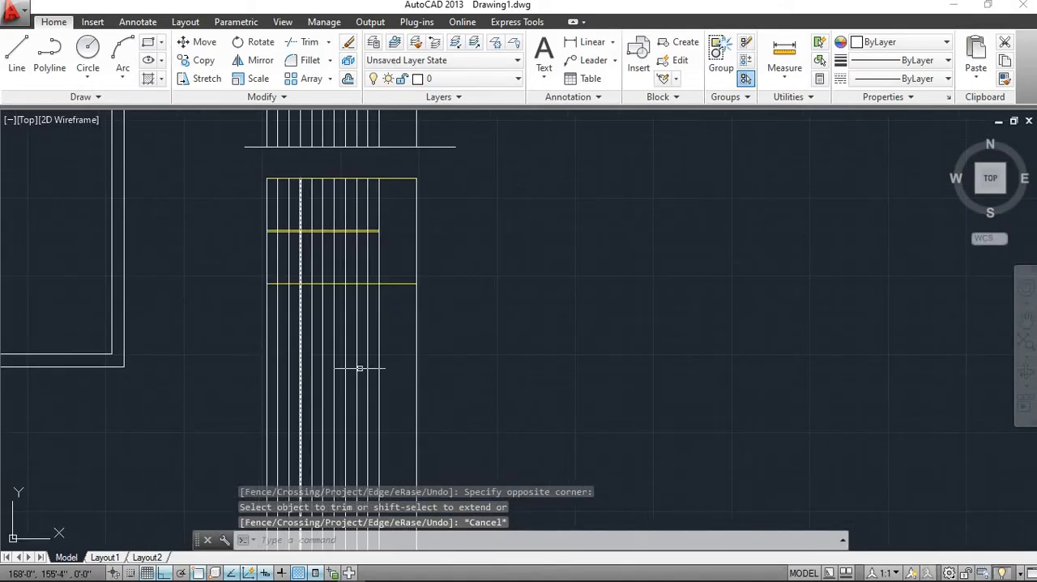
scroll(393, 311, up, 2)
click(524, 365)
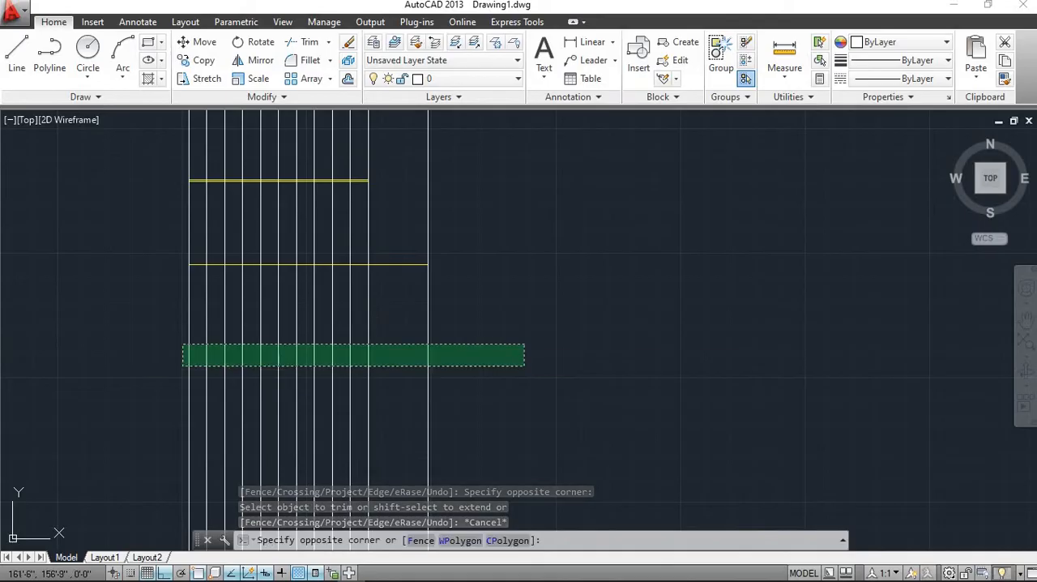
click(140, 396)
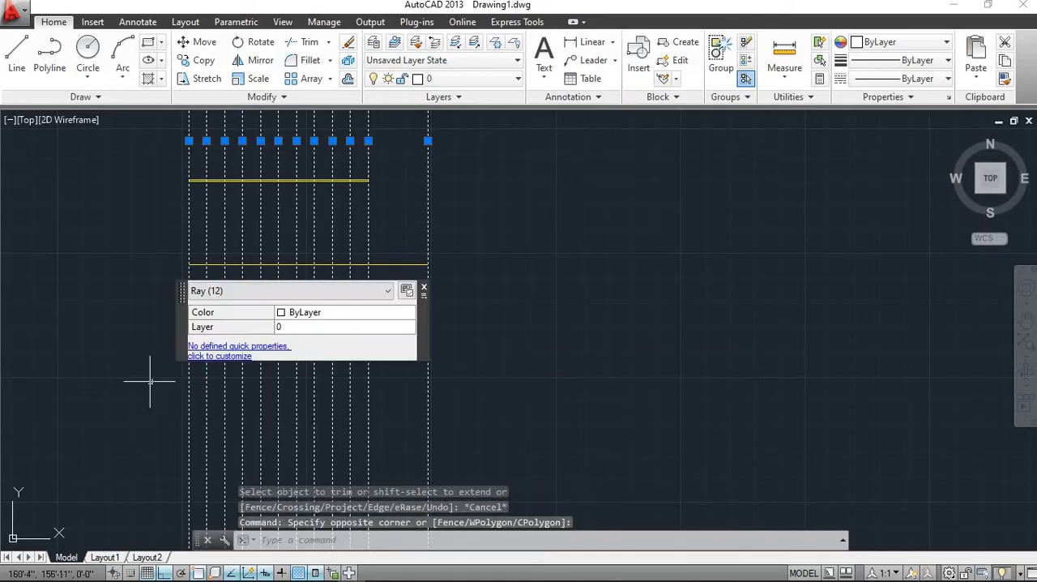
click(348, 46)
Make Layer1 the current layer and leave the line command
mouse_move(333, 201)
middle_down()
mouse_move(297, 502)
mouse_move(289, 371)
mouse_move(383, 371)
middle_up()
scroll(324, 351, up, 4)
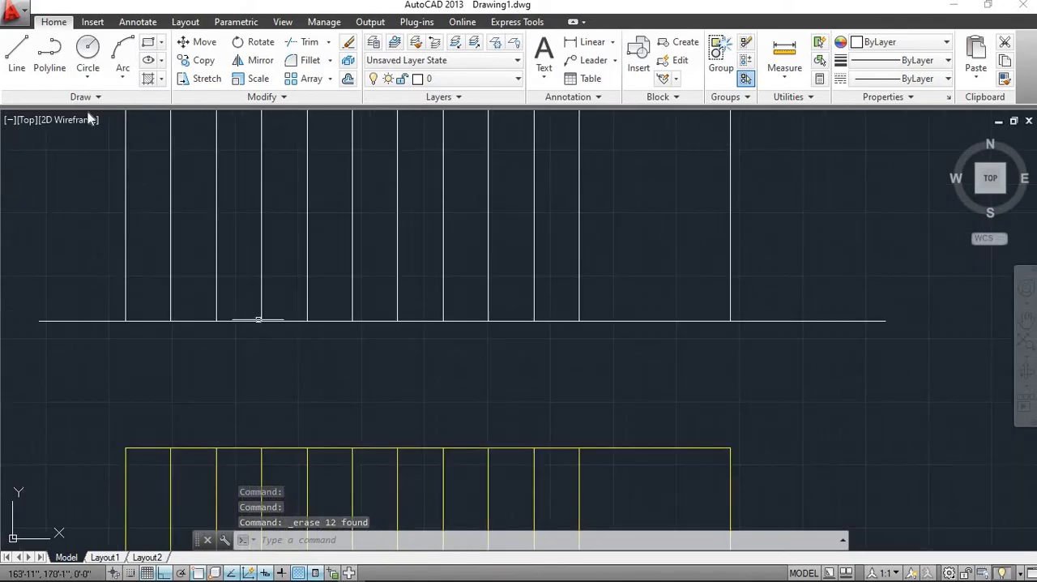
click(17, 59)
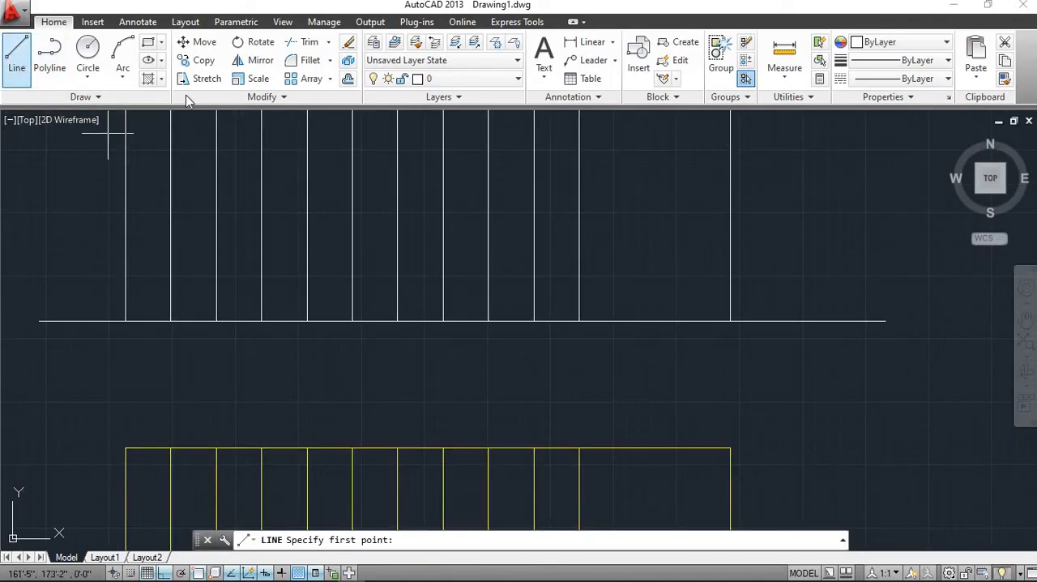
click(468, 79)
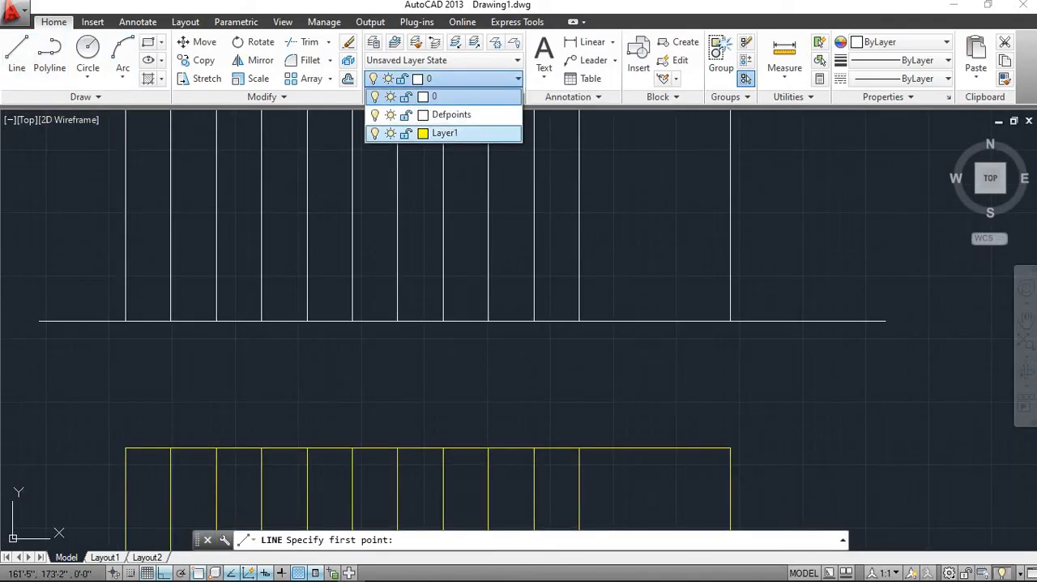
click(462, 133)
key(Escape)
key(Escape)
key(Escape)
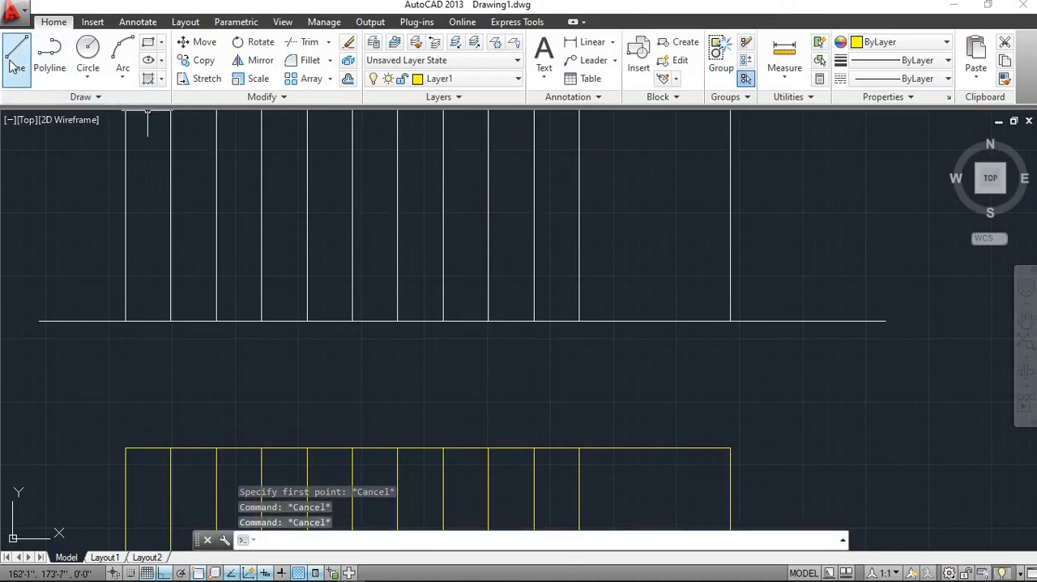
Start the stair profile where the westernmost construction line meets the horizontal base line, drawing a 6" riser and a 9" tread
click(16, 64)
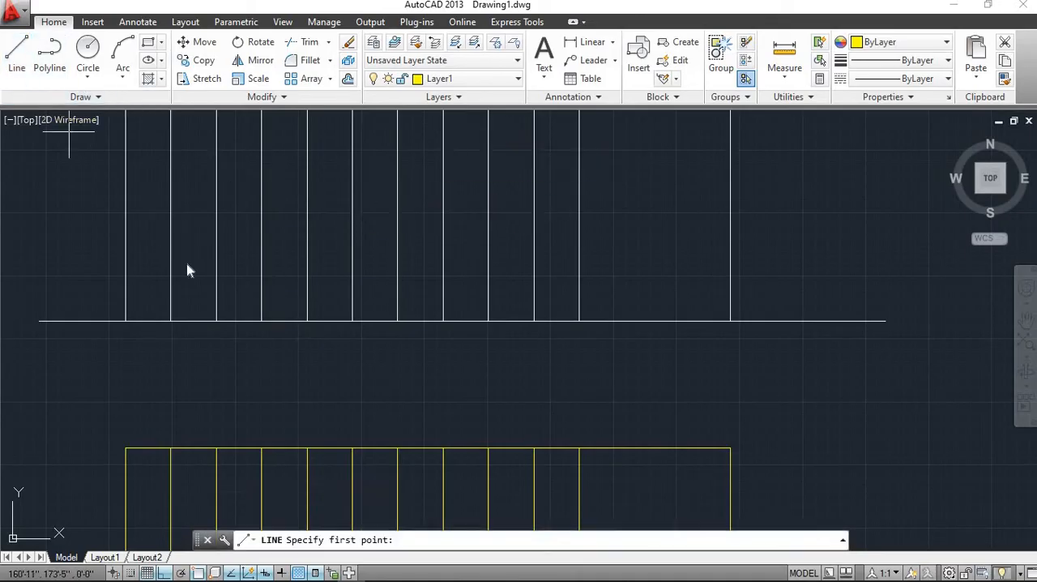
scroll(213, 297, down, 2)
middle_drag(213, 319, 333, 348)
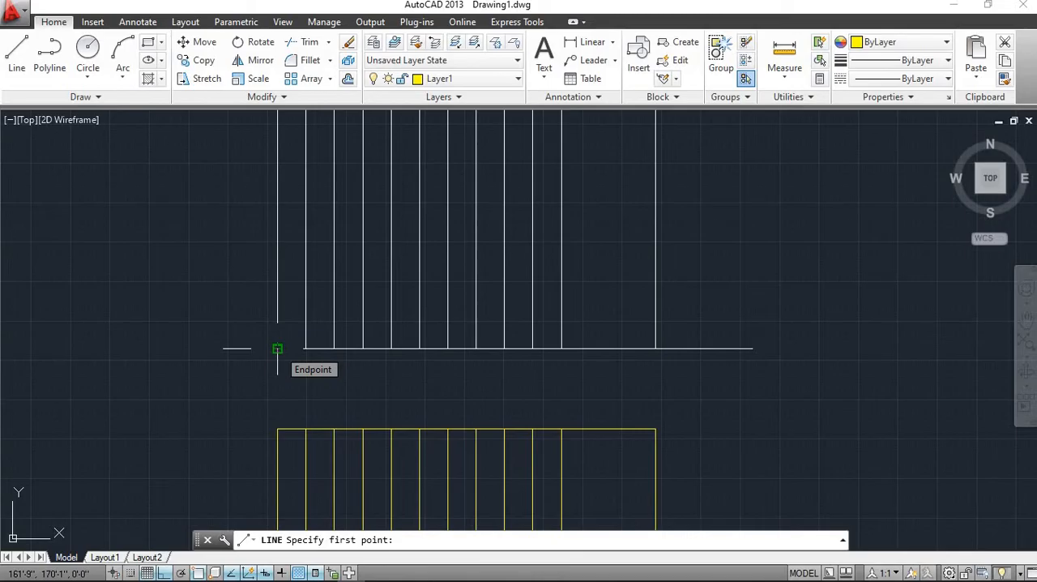
scroll(277, 349, up, 2)
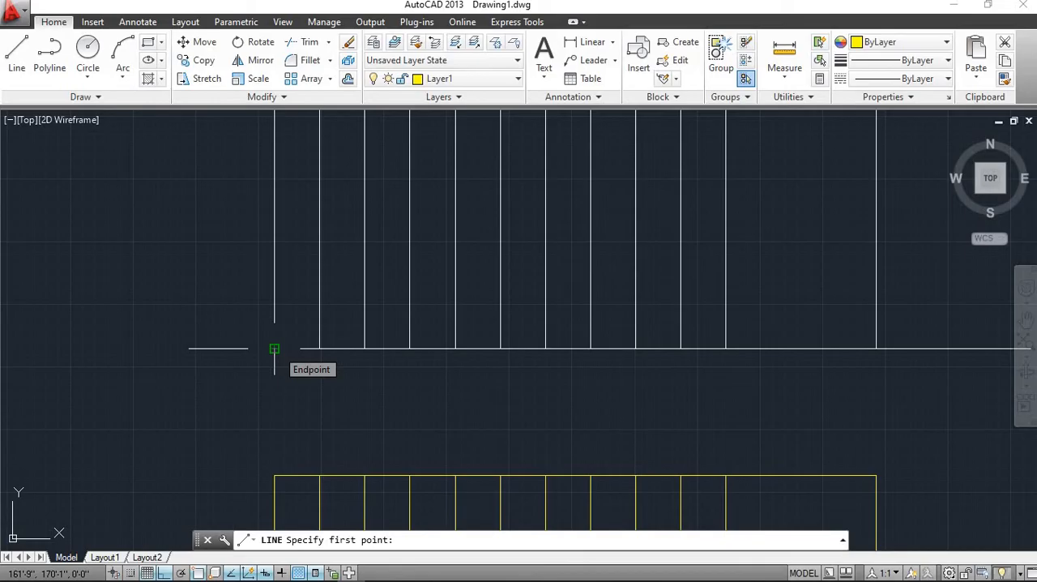
click(275, 349)
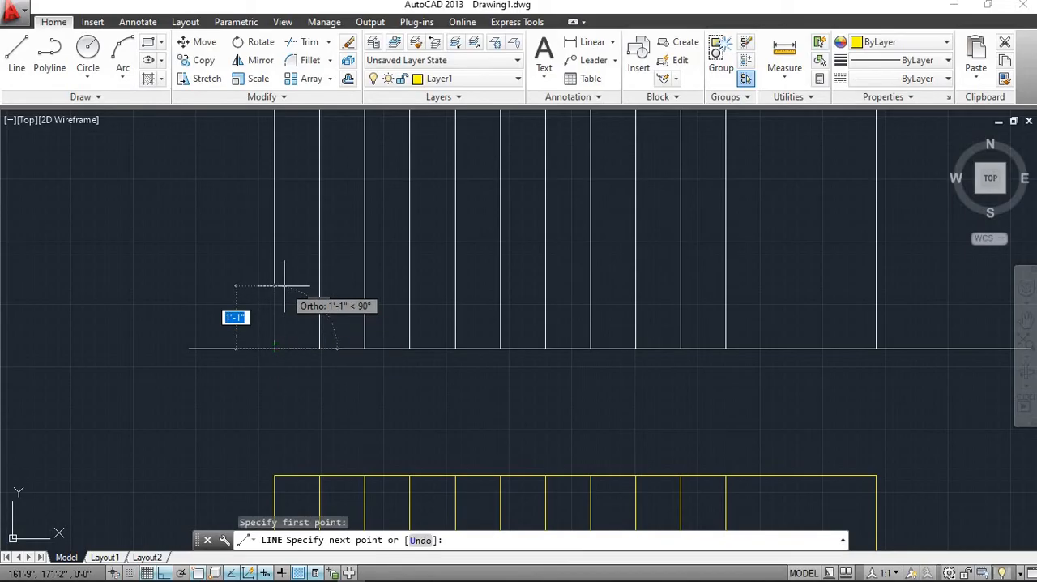
key(BackSpace)
text(6)
key(Return)
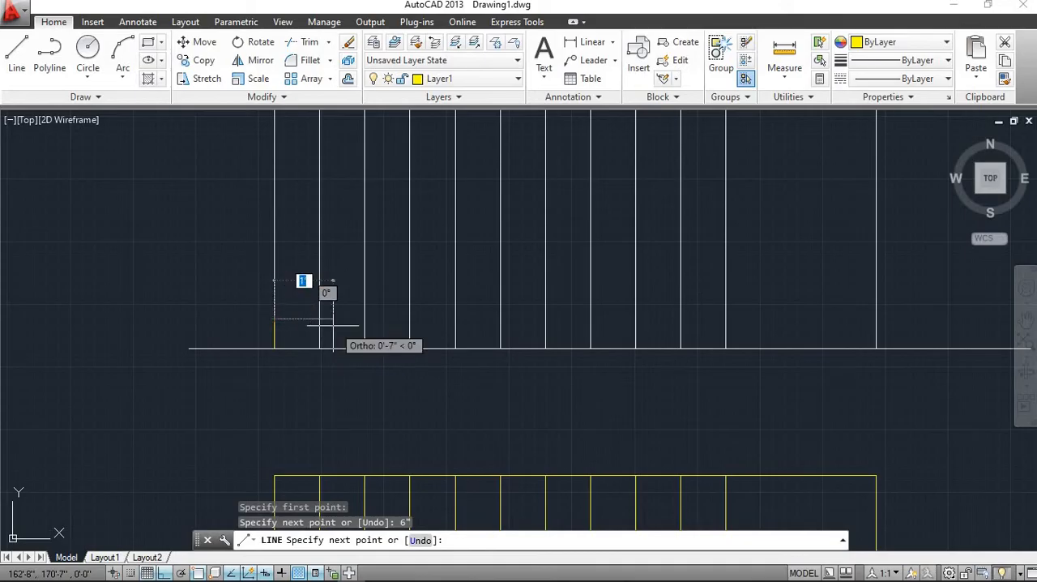
text(9)
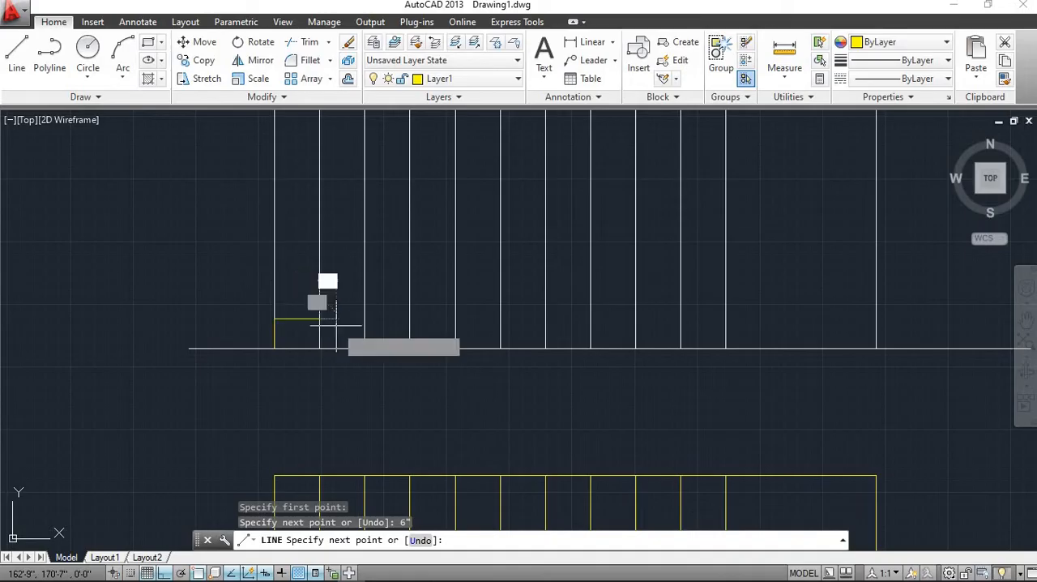
key(Return)
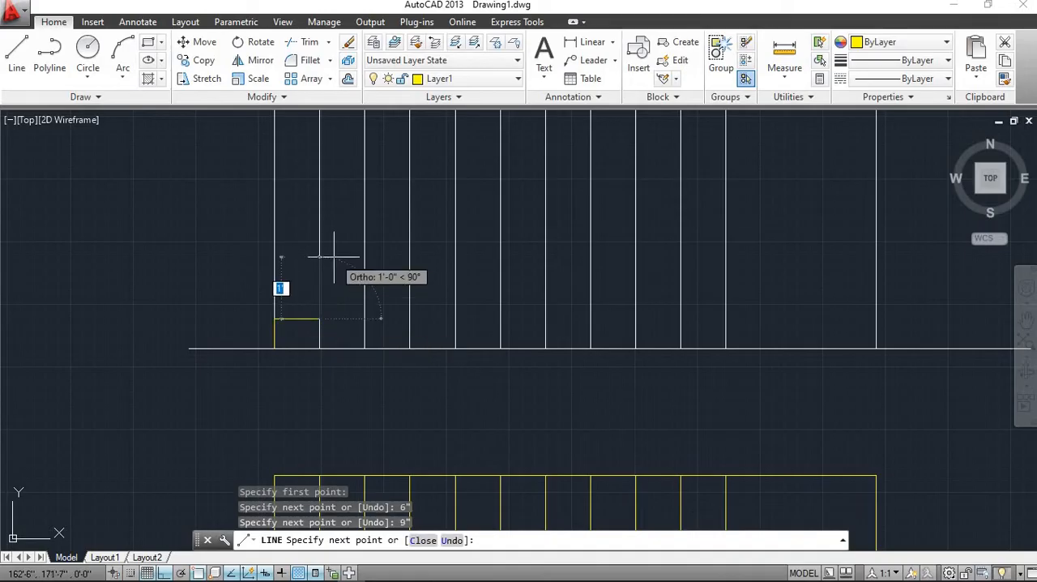
Continue the stair profile with the second and third steps, each a 6" riser followed by a 9" tread
text(6)
key(Return)
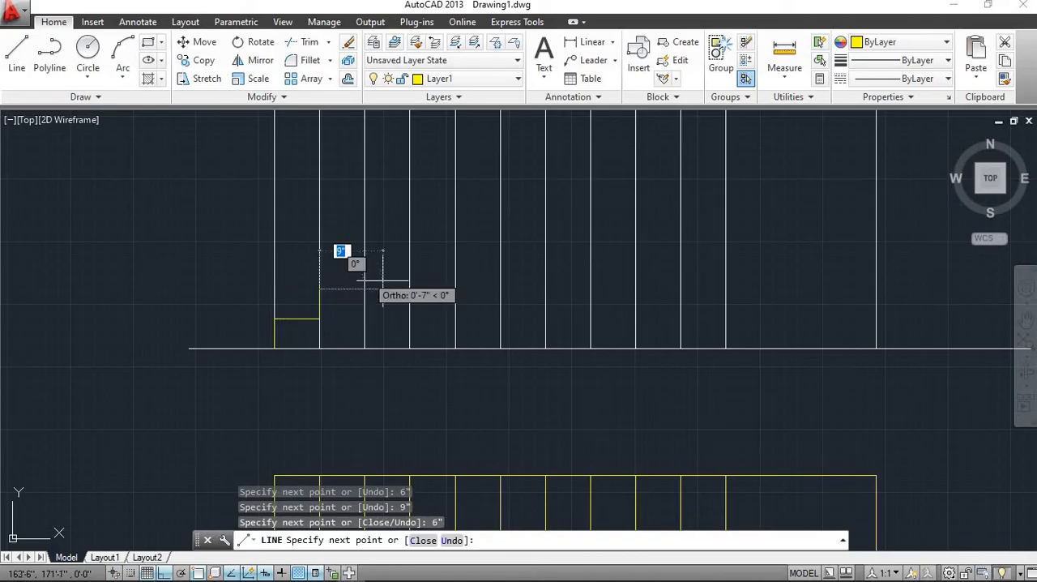
text(9)
key(Return)
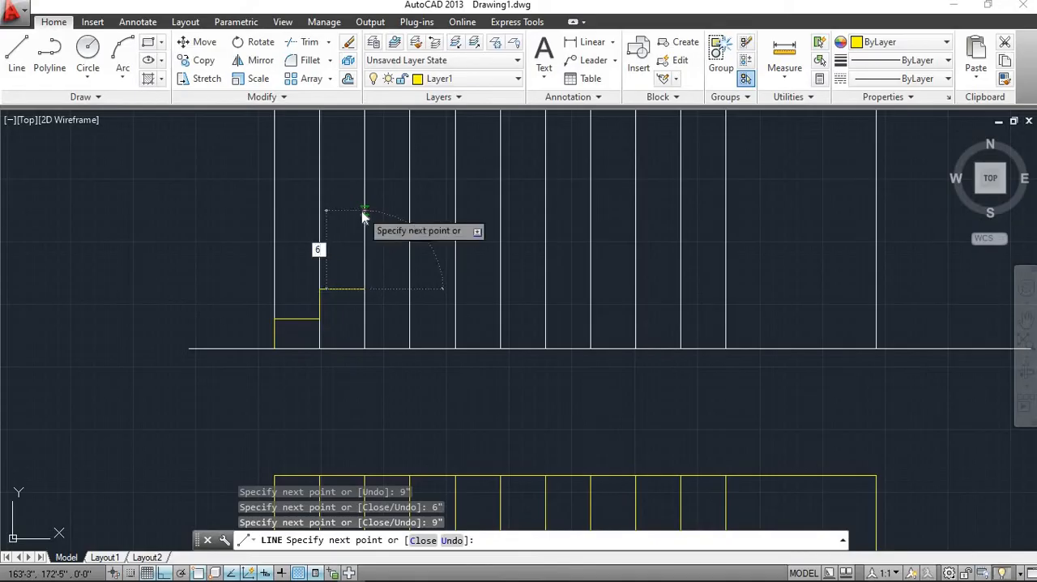
text(6)
key(Return)
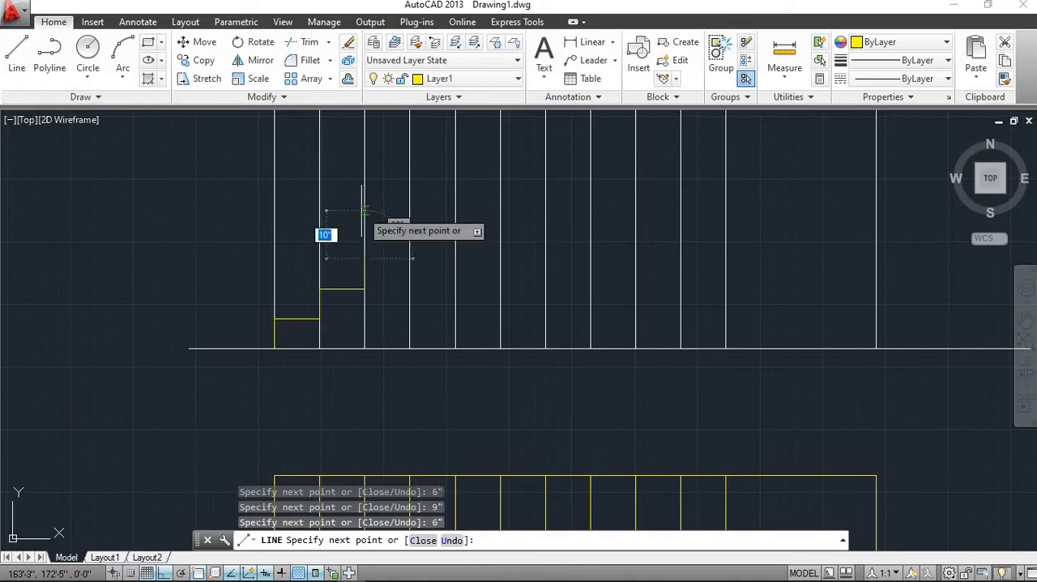
key(BackSpace)
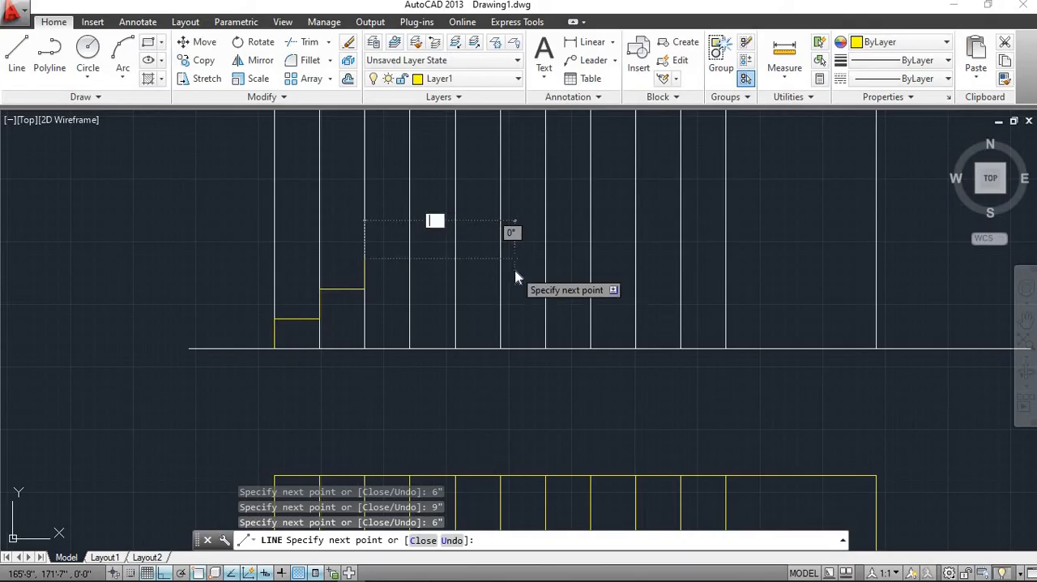
text(9")
key(Return)
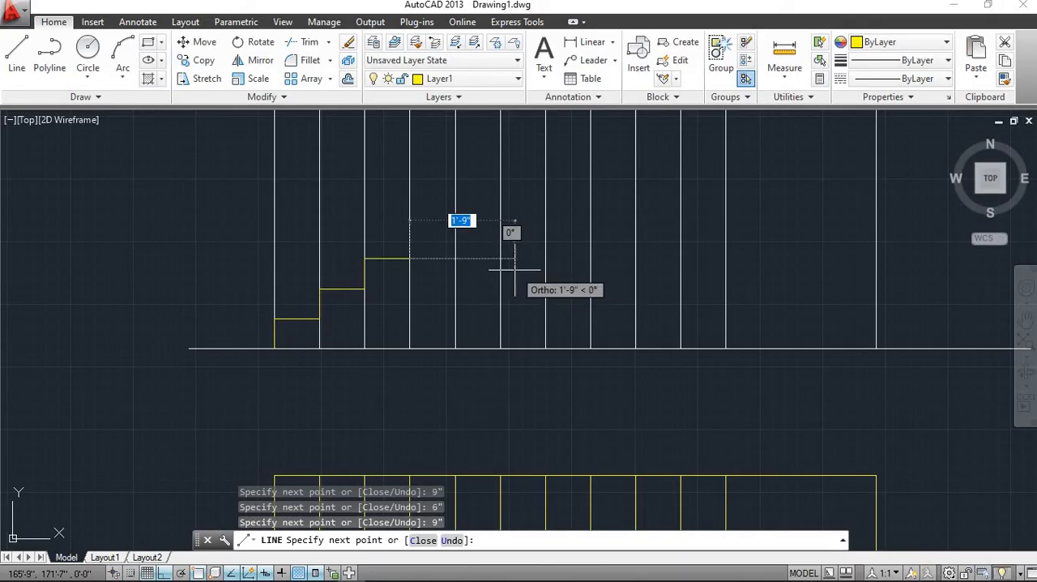
Add the fourth step to the stair profile with a 6" riser and a 9" tread
scroll(510, 267, down, 4)
middle_drag(511, 267, 484, 355)
scroll(462, 312, up, 3)
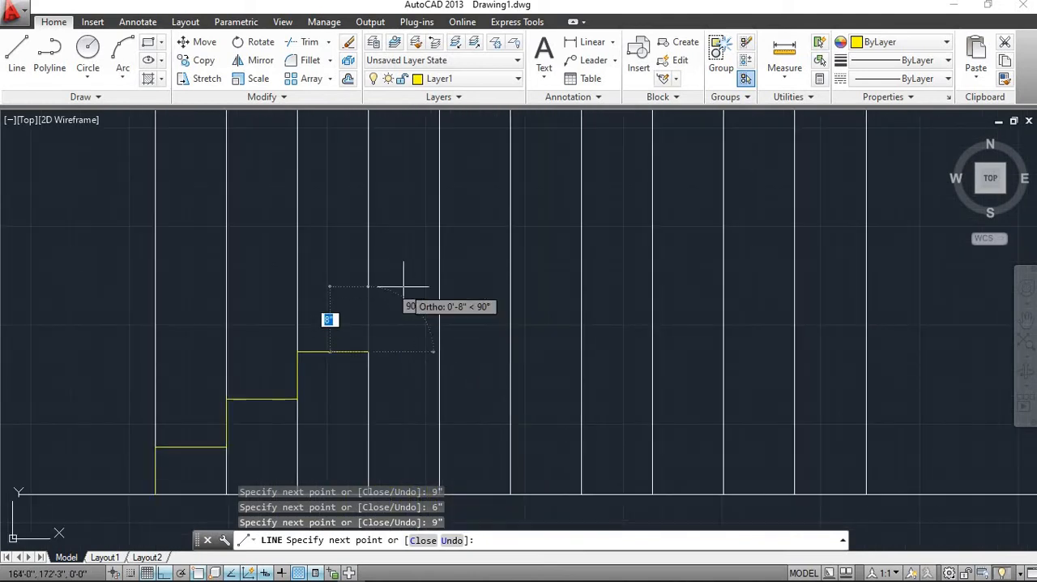
key(BackSpace)
text(6)
key(Return)
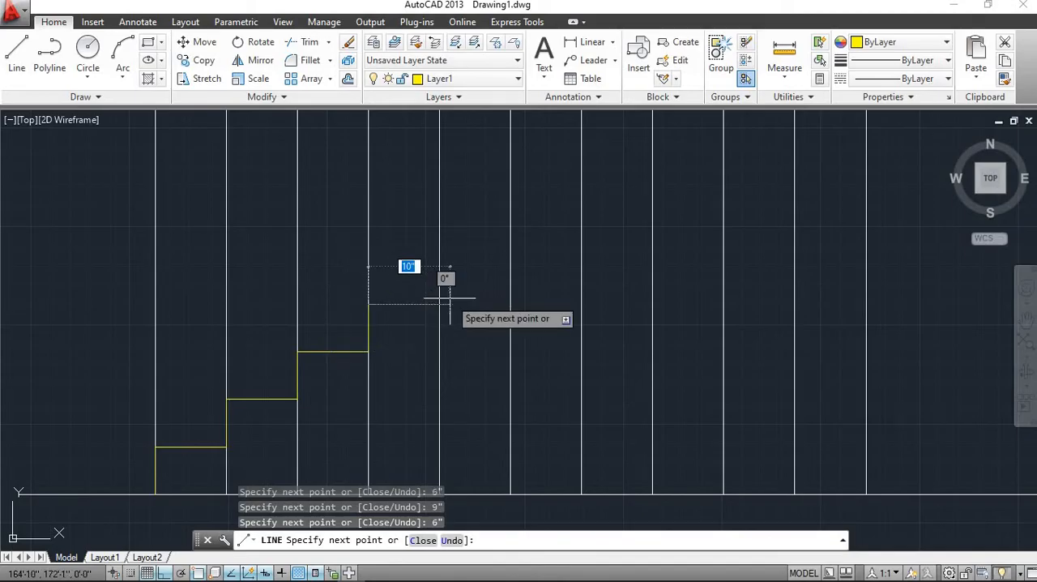
key(BackSpace)
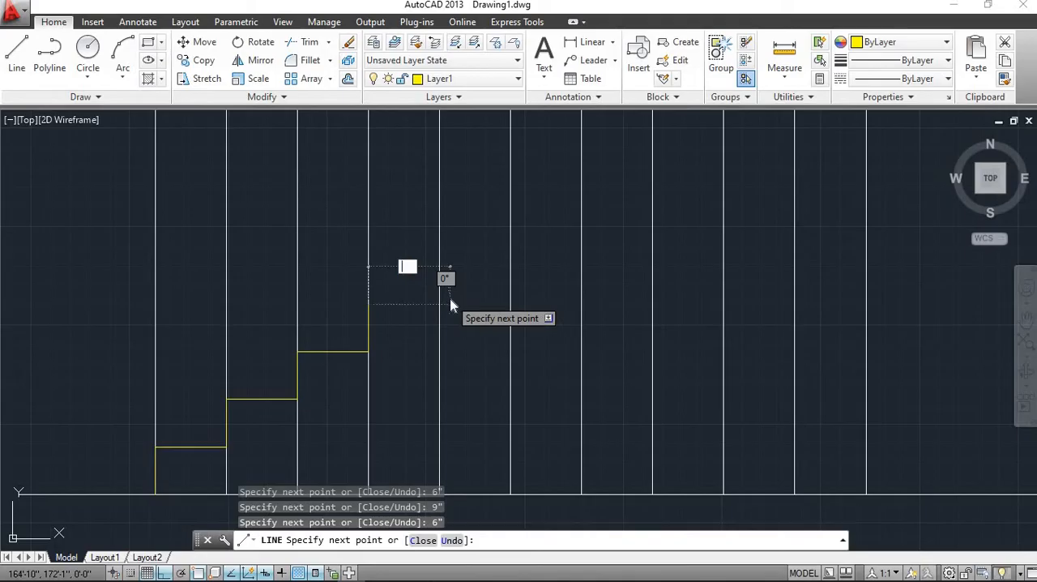
text(9)
key(Return)
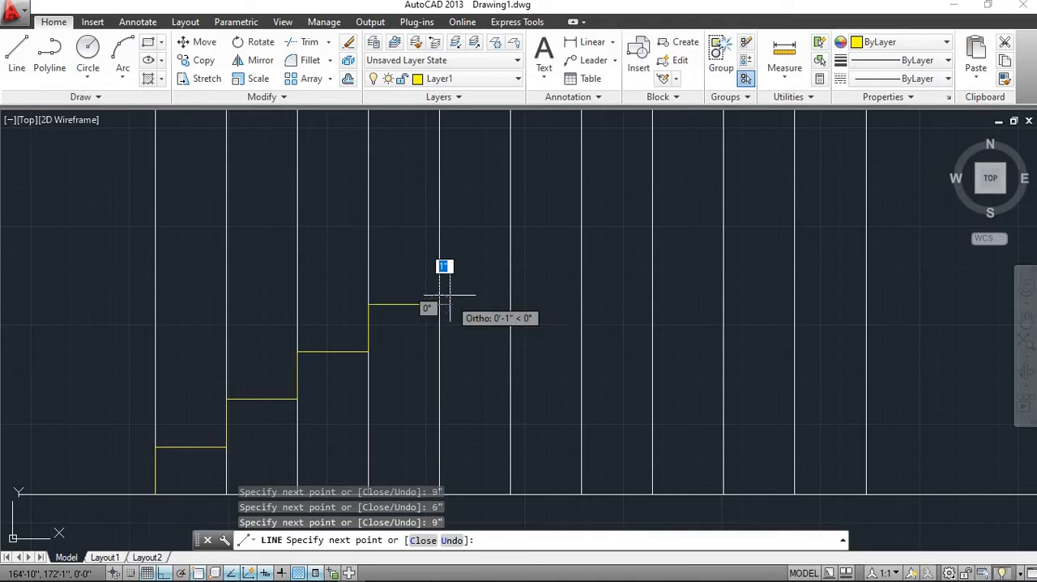
Add the fifth step to the stair profile with a 6" riser and a 9" tread
key(BackSpace)
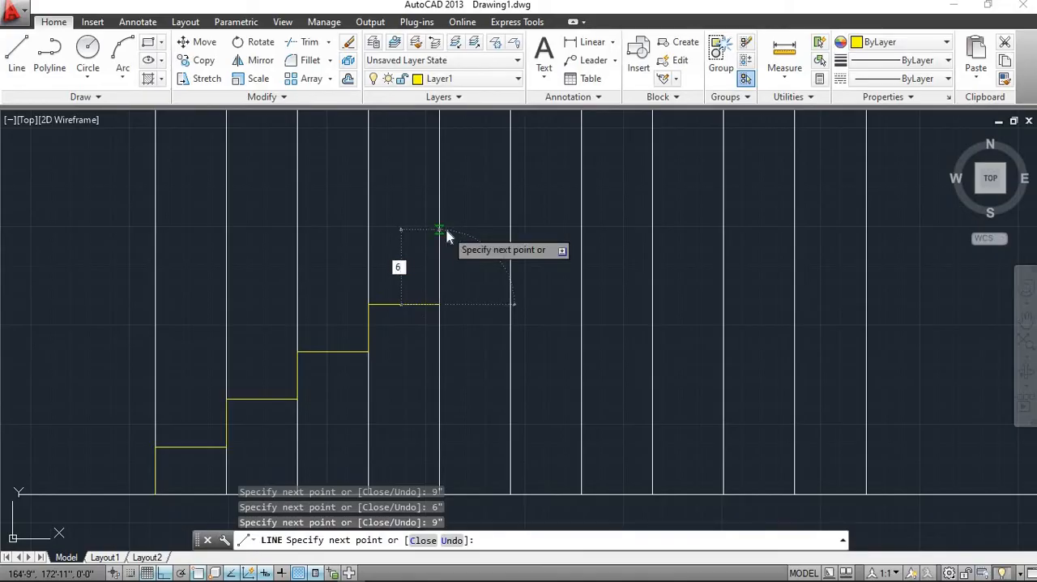
key(Return)
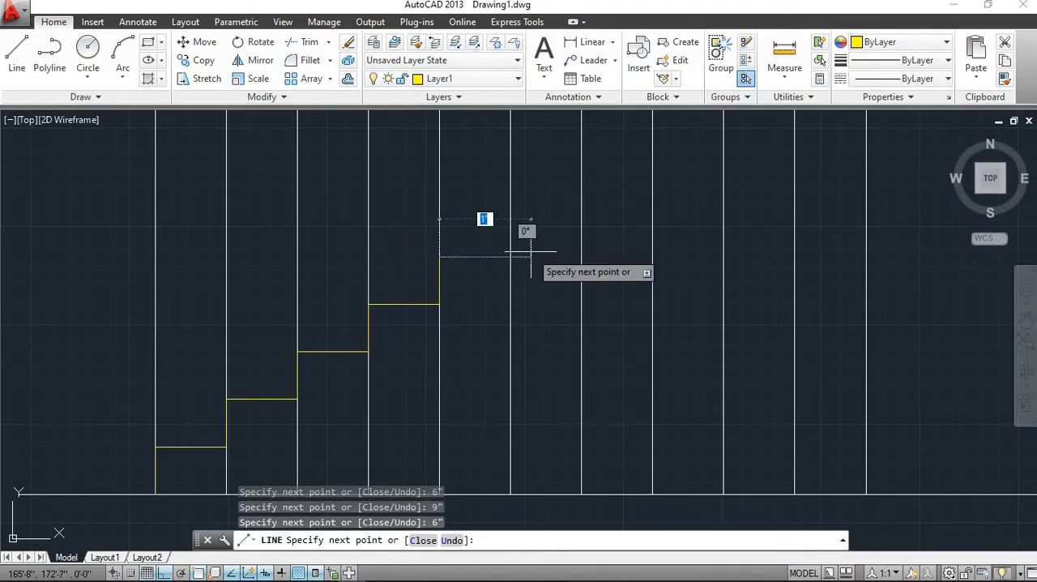
key(BackSpace)
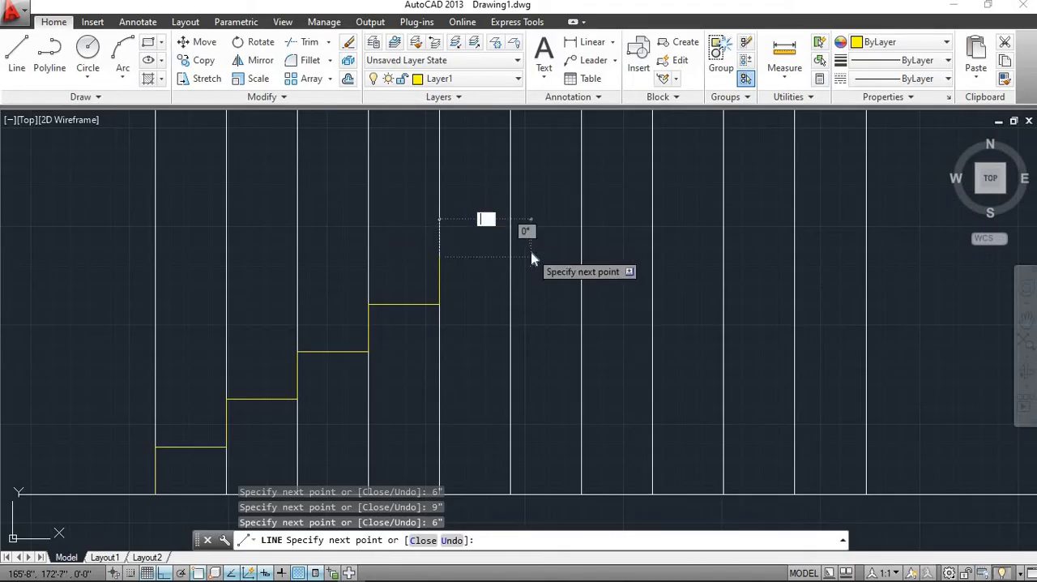
text(9")
key(Return)
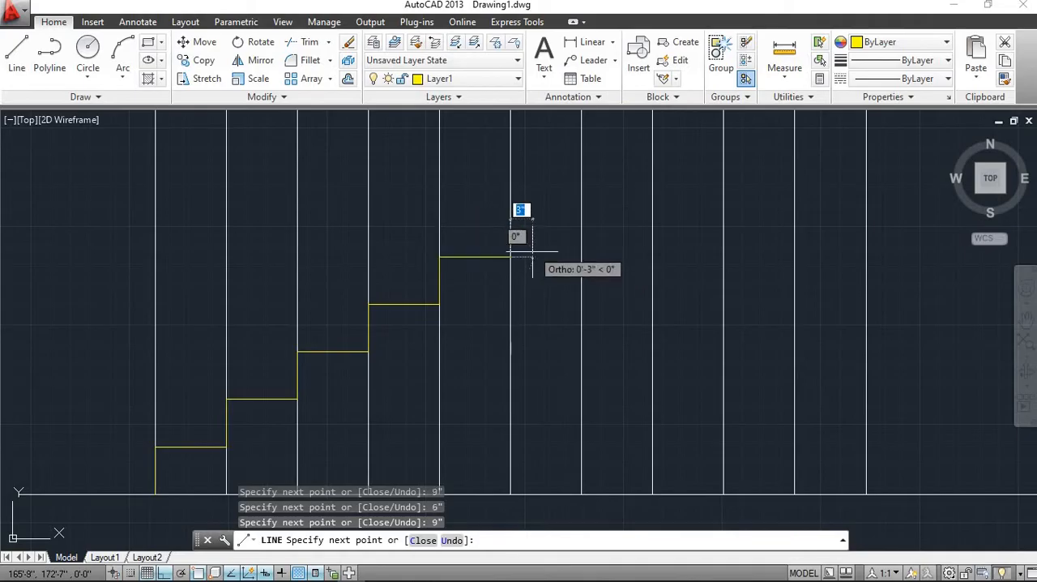
Add the sixth step to the stair profile with a 6" riser and a 9" tread, then end the line
middle_drag(532, 254, 522, 337)
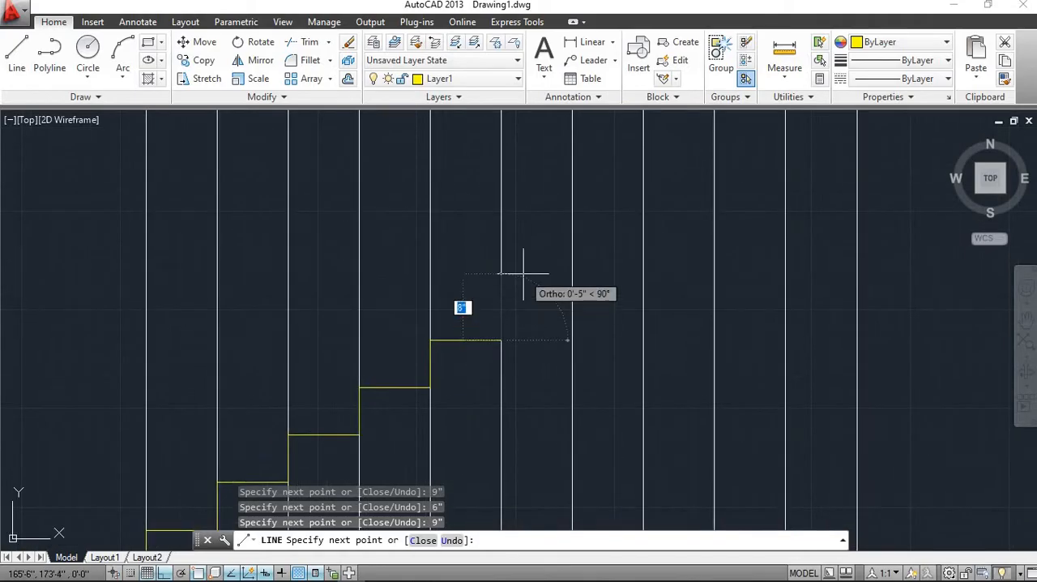
key(BackSpace)
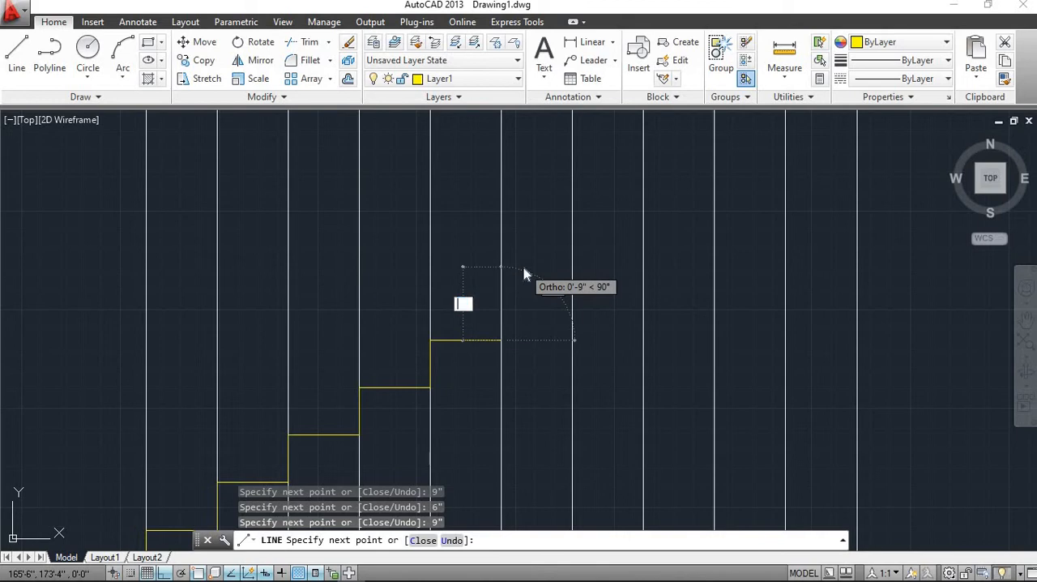
text(6")
key(Return)
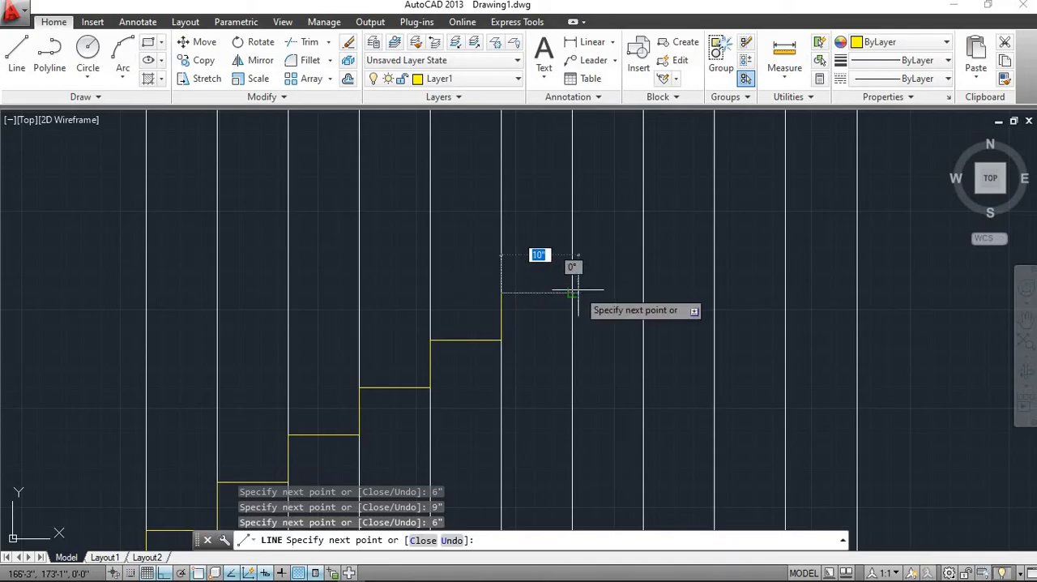
key(BackSpace)
text(9)
key(Return)
scroll(574, 293, down, 2)
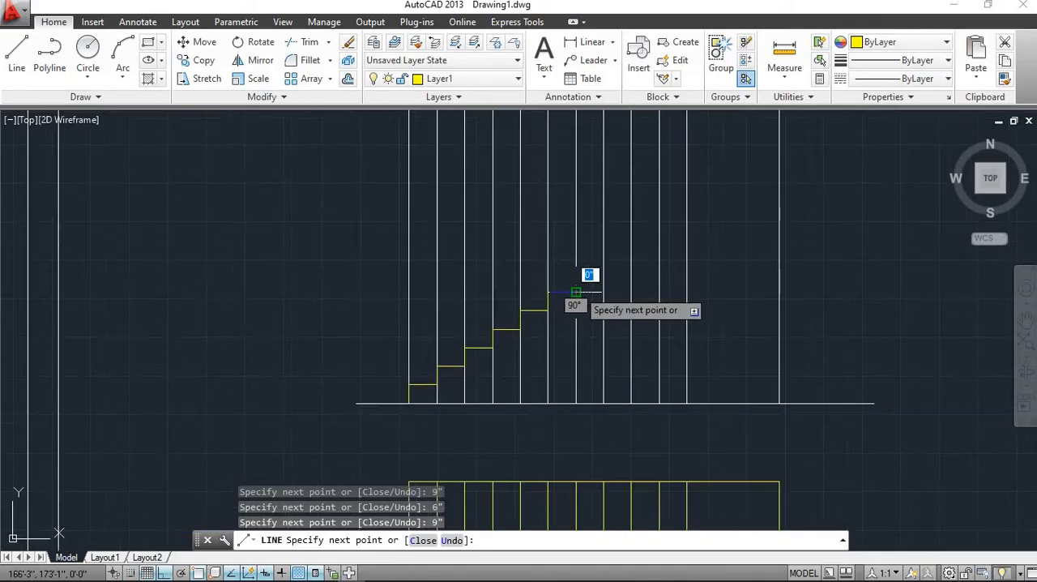
scroll(574, 294, up, 1)
key(Escape)
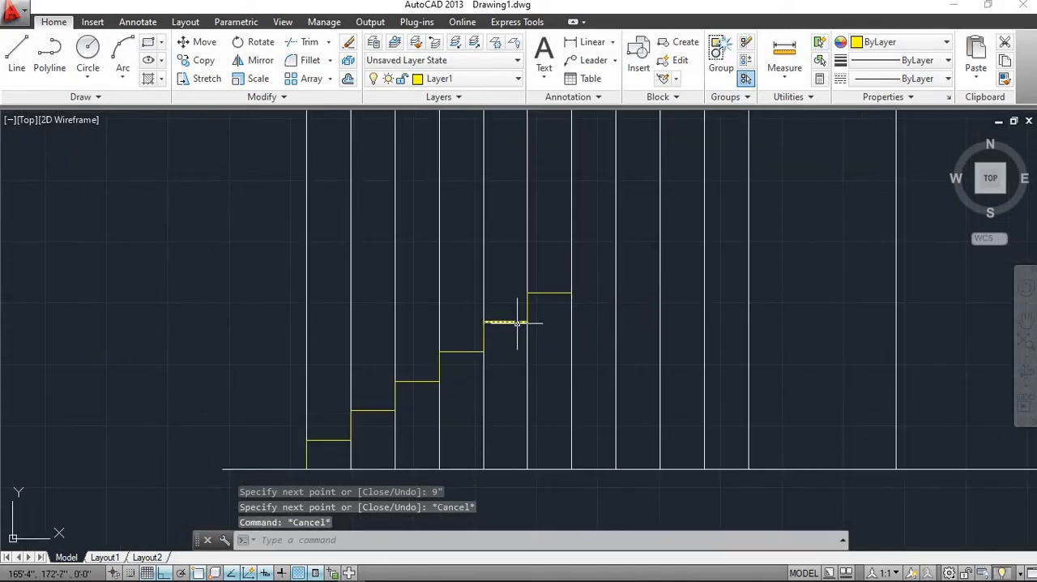
Join all twelve riser and tread lines of the six-step stair profile into a single polyline
click(545, 293)
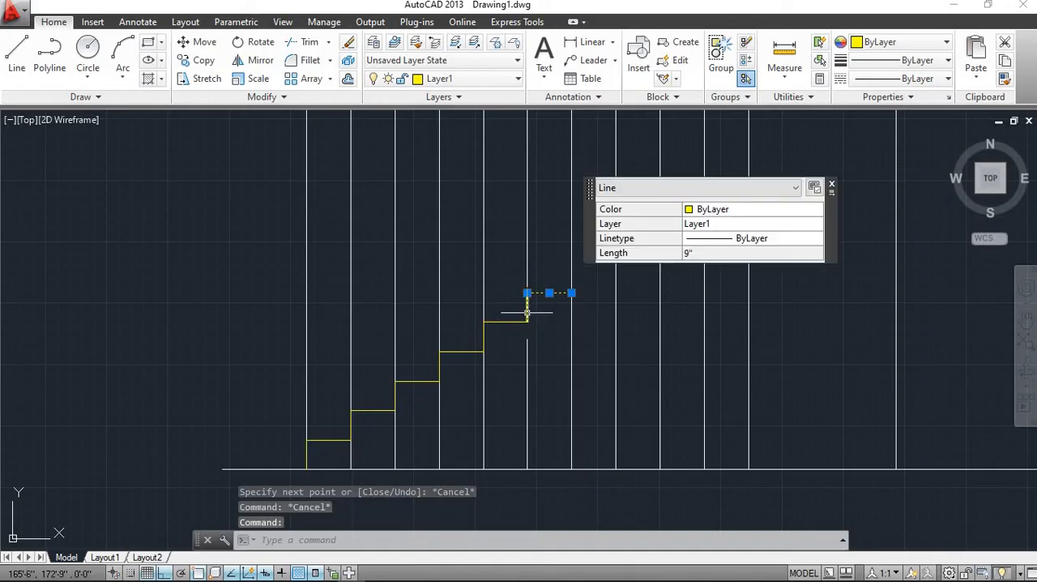
click(526, 308)
click(505, 321)
click(484, 338)
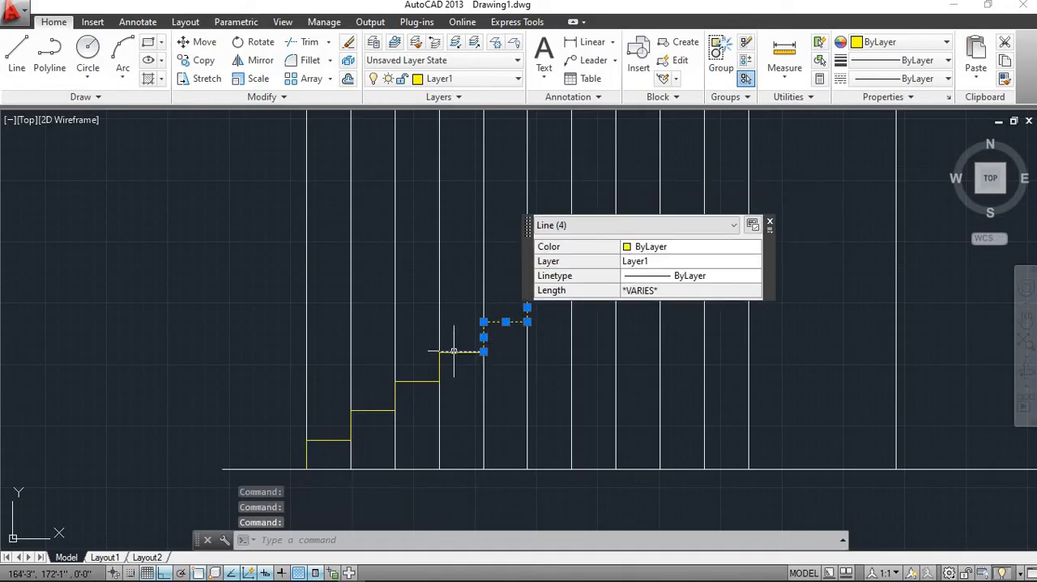
click(455, 350)
click(439, 369)
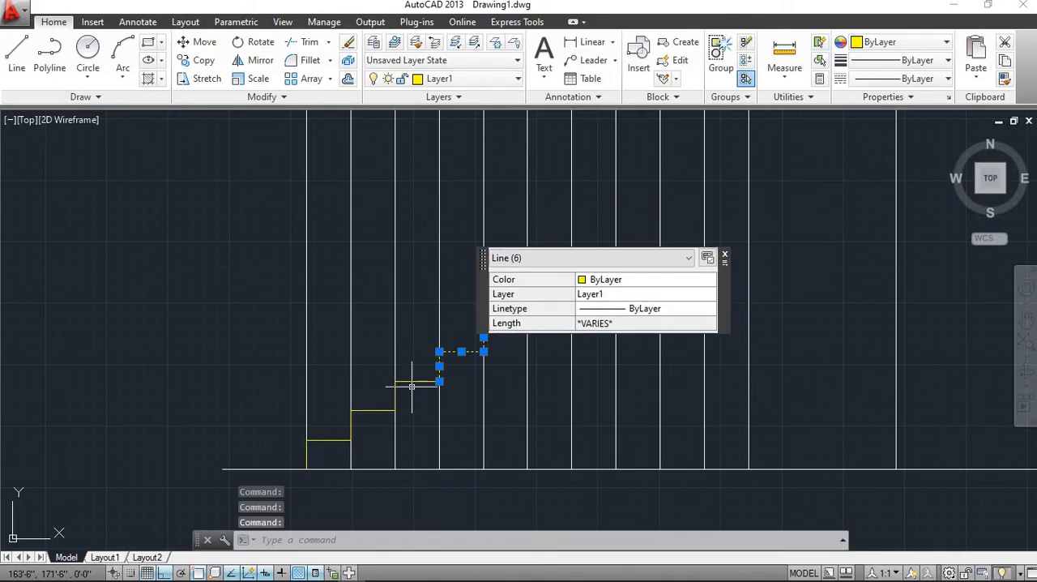
click(408, 380)
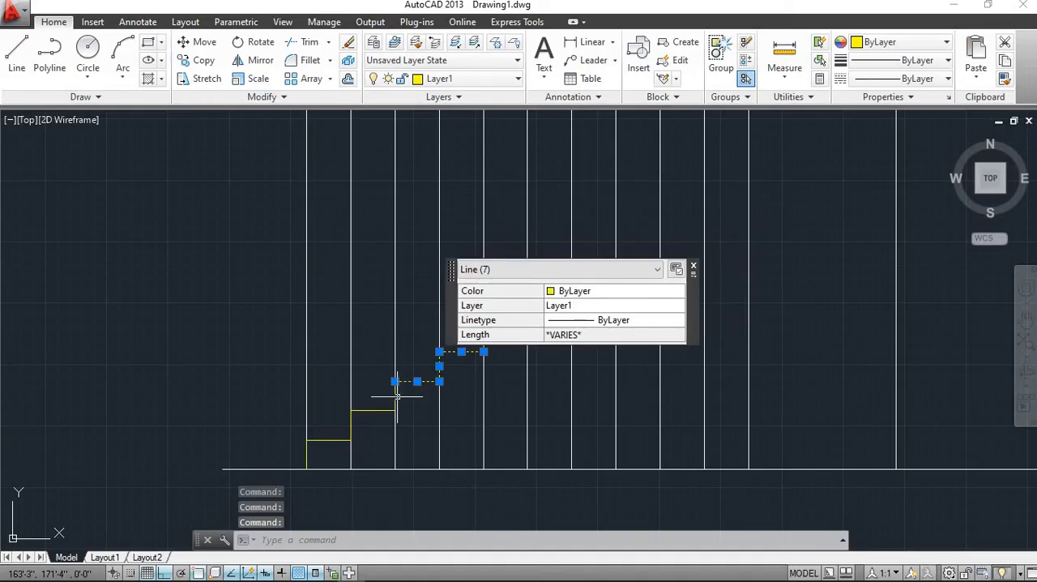
click(394, 395)
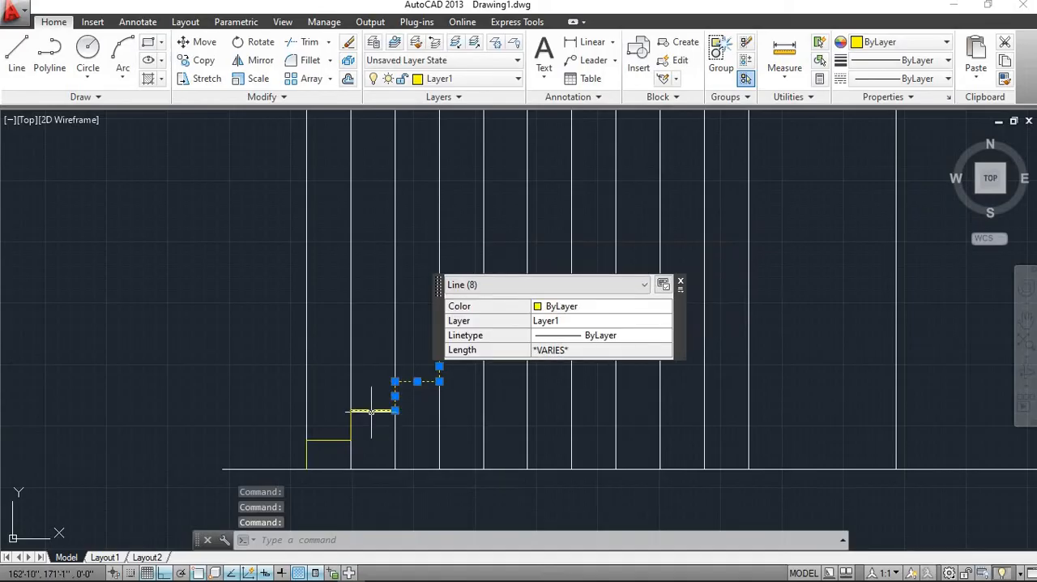
click(372, 410)
click(349, 432)
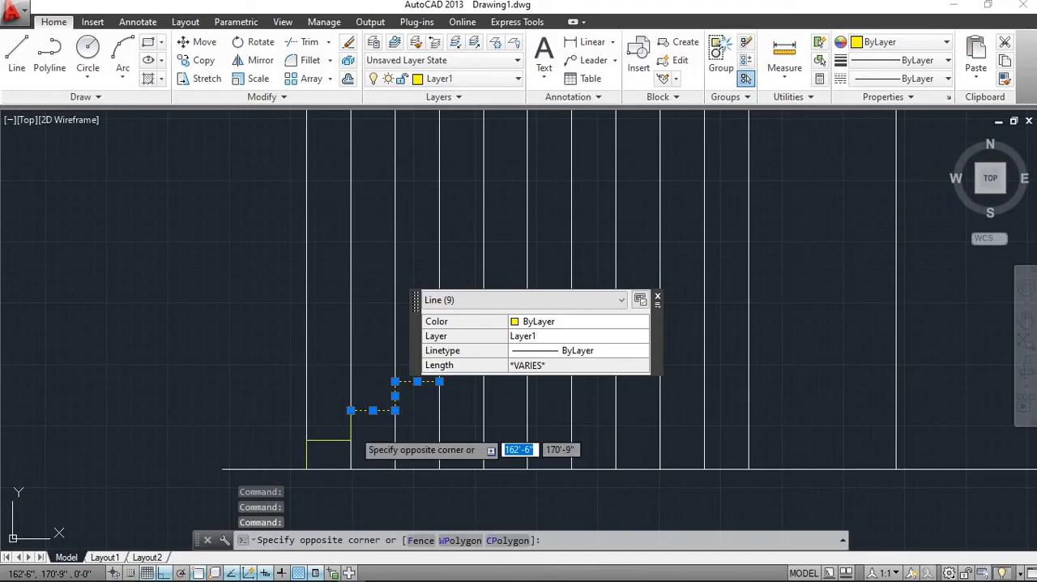
click(351, 427)
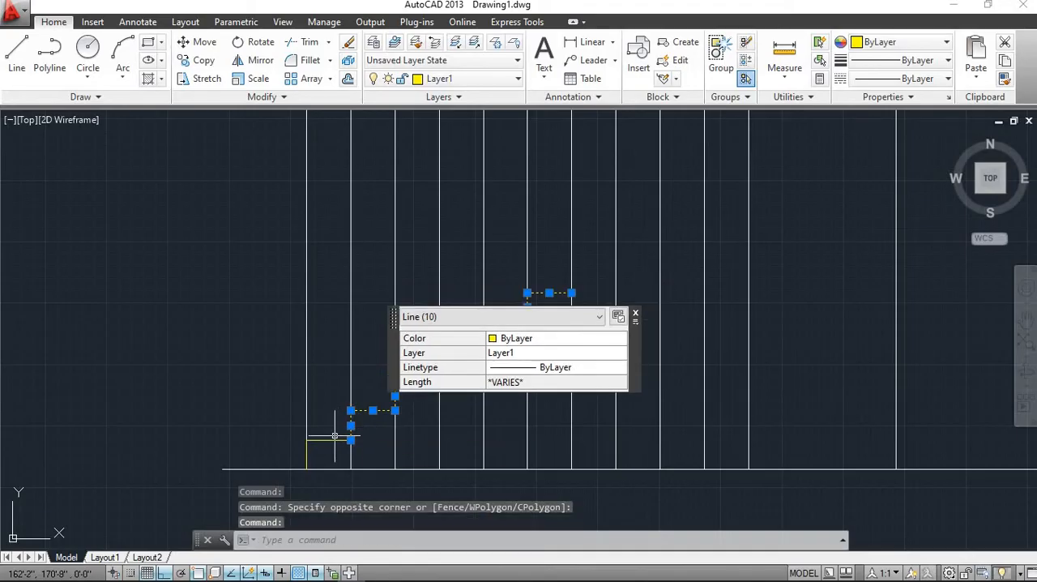
click(332, 440)
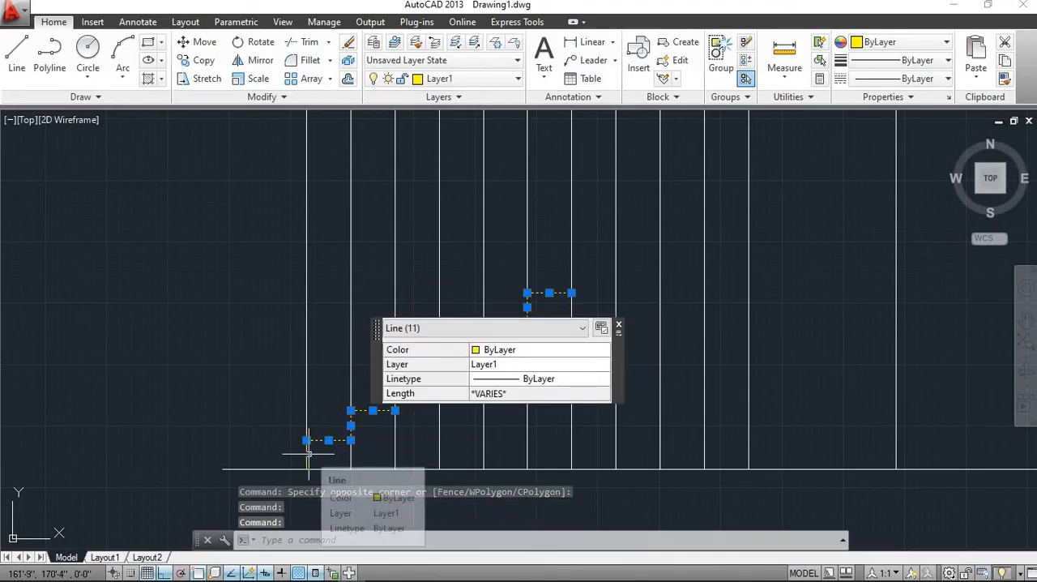
click(306, 454)
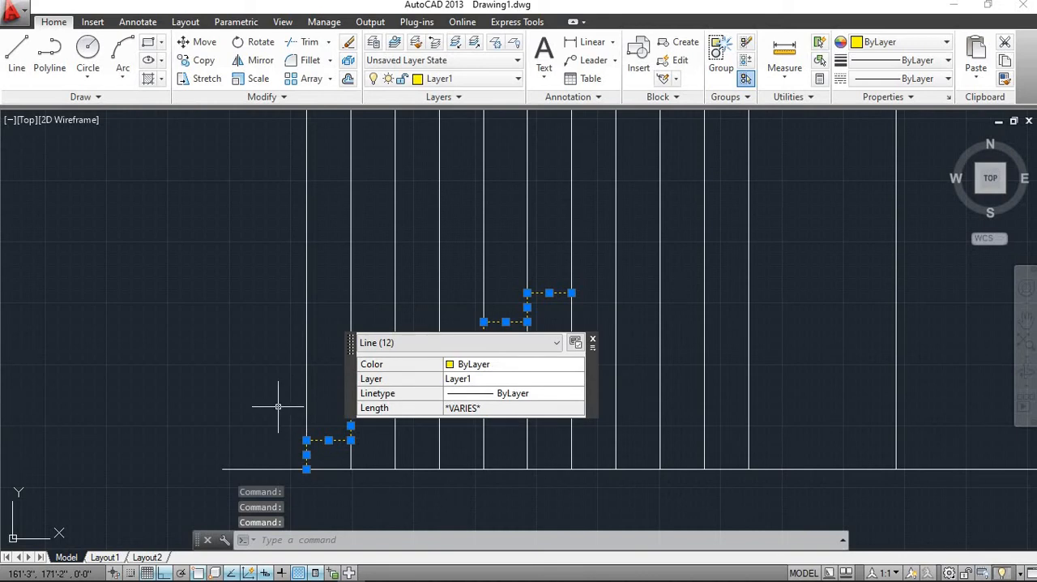
key(Return)
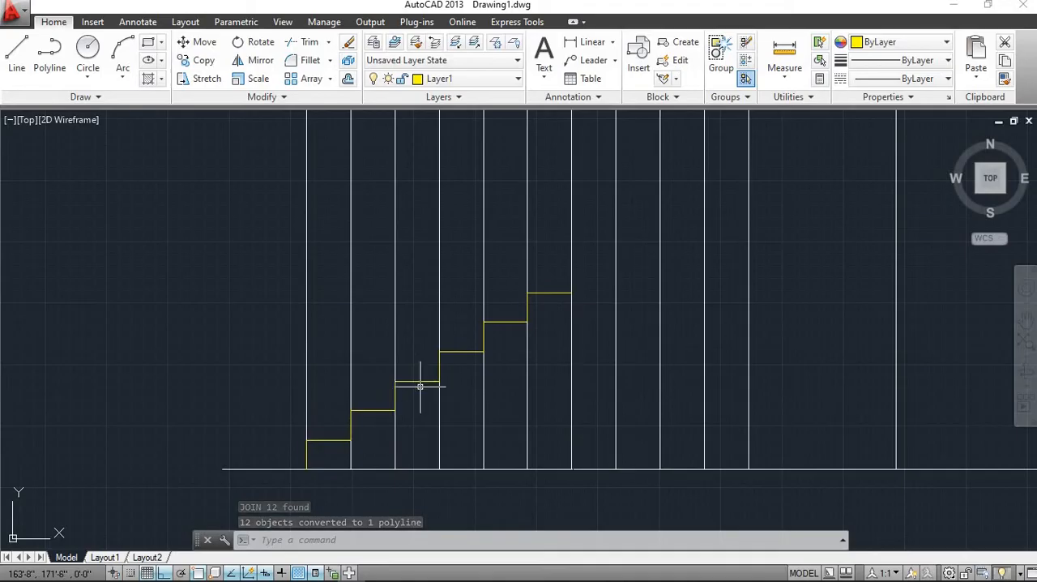
Copy the stair polyline, with Ortho off, from the foot of its first riser to the end of its sixth tread
scroll(420, 387, up, 2)
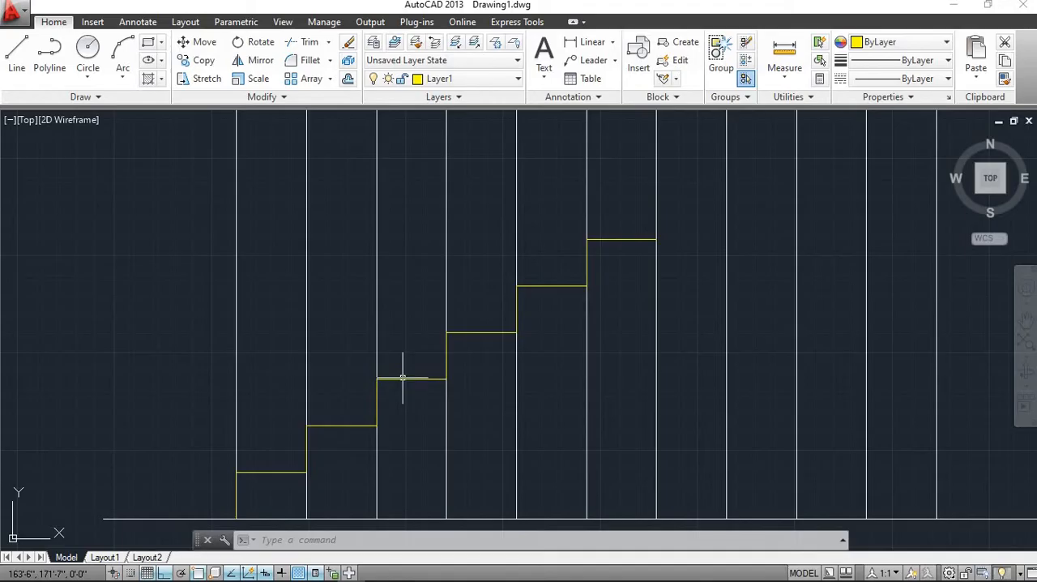
scroll(432, 365, down, 3)
scroll(430, 369, up, 3)
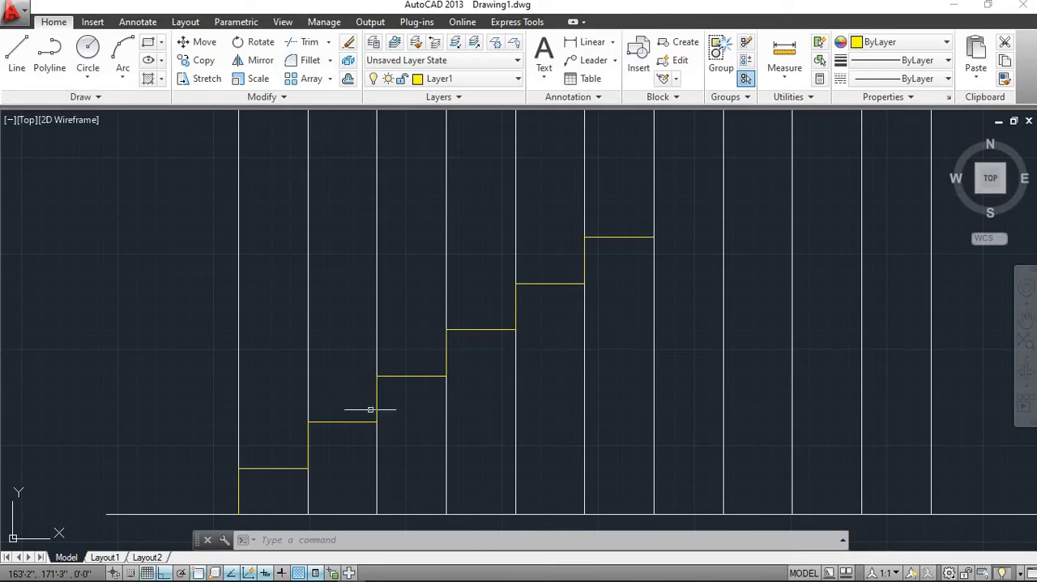
click(400, 377)
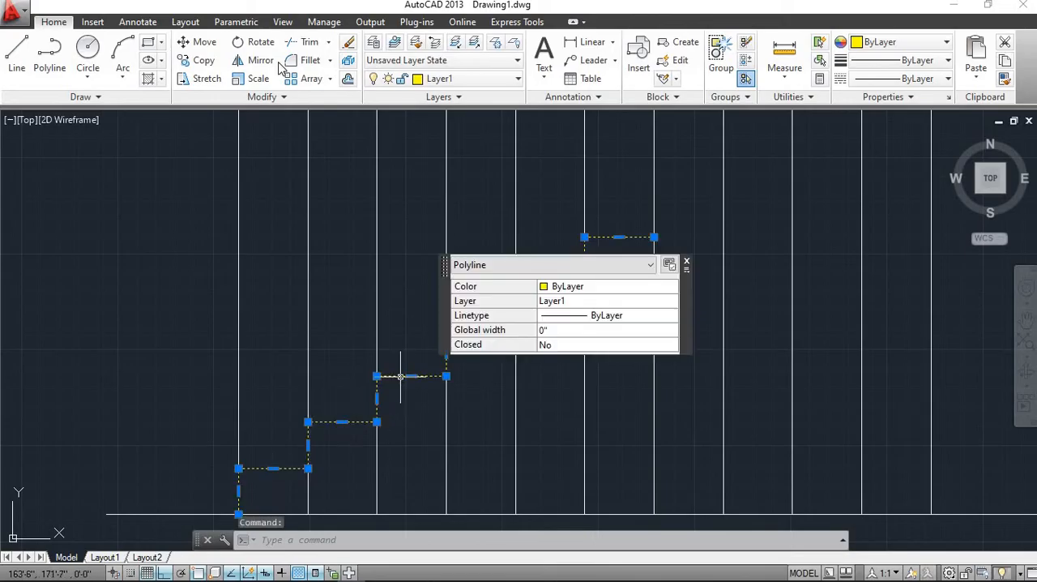
click(202, 61)
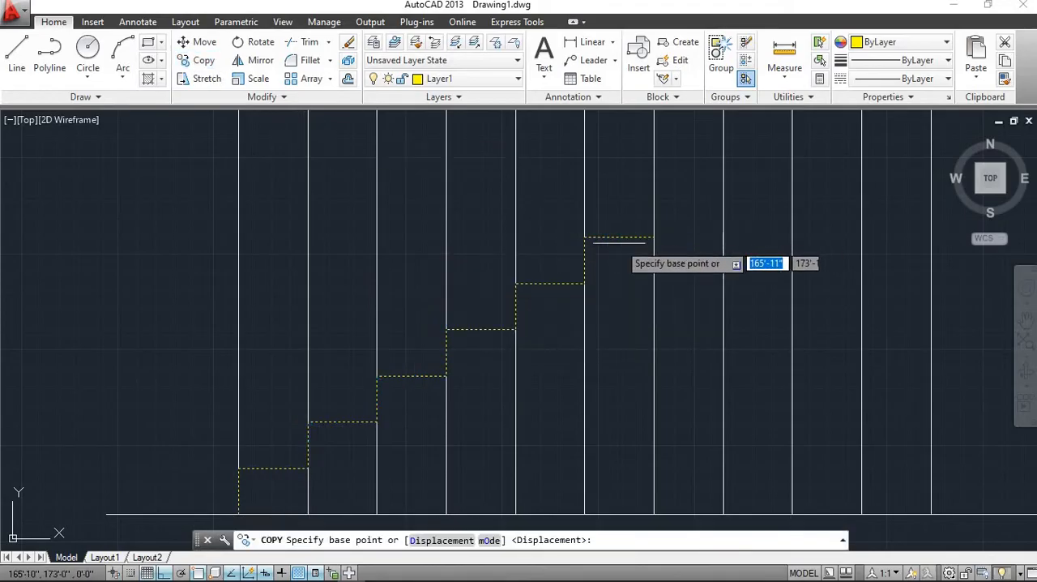
click(239, 514)
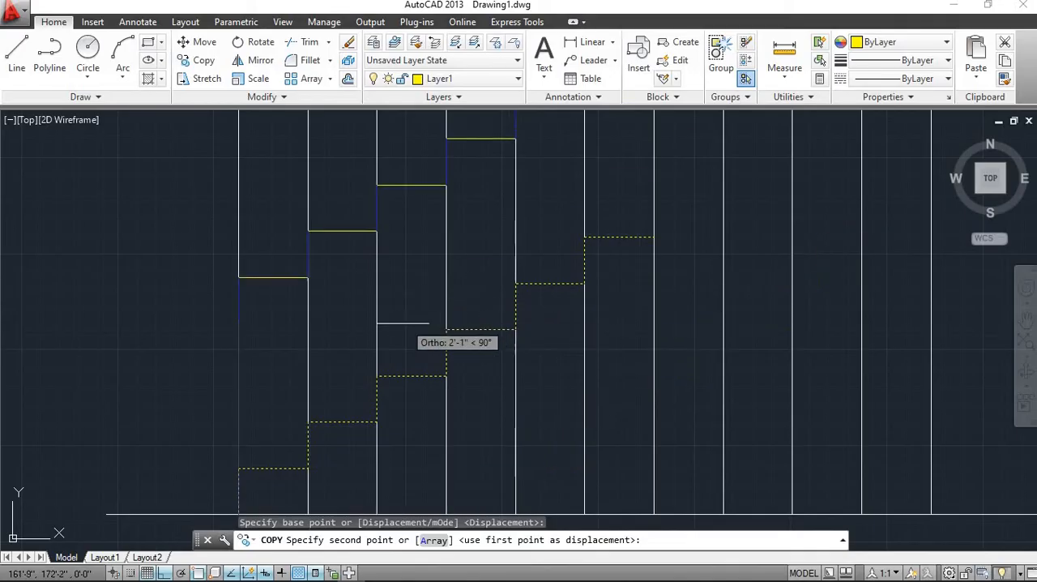
click(165, 575)
scroll(493, 252, down, 2)
mouse_move(494, 252)
middle_down()
mouse_move(435, 284)
mouse_move(158, 377)
middle_up()
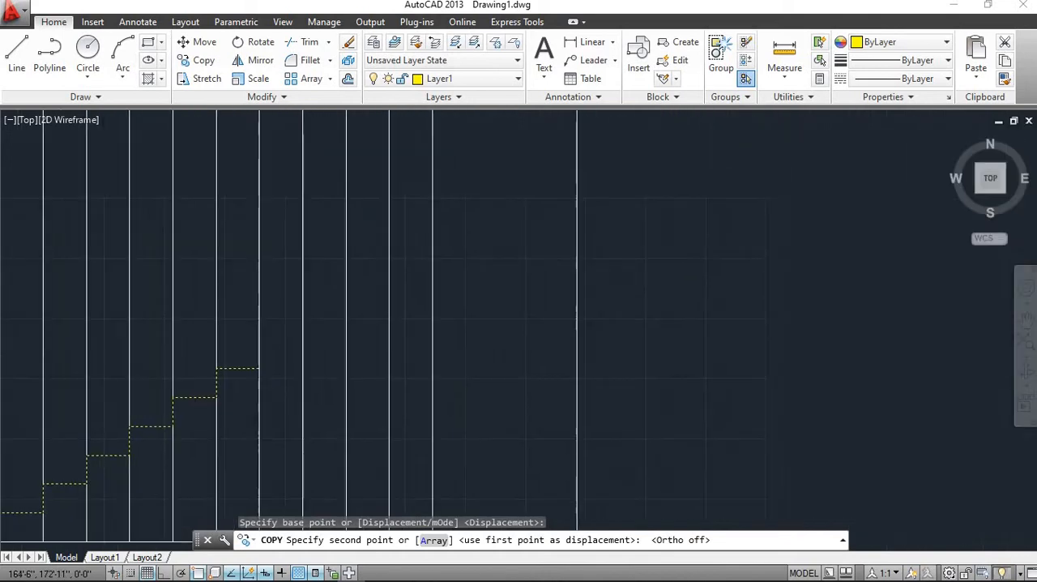
scroll(260, 344, up, 3)
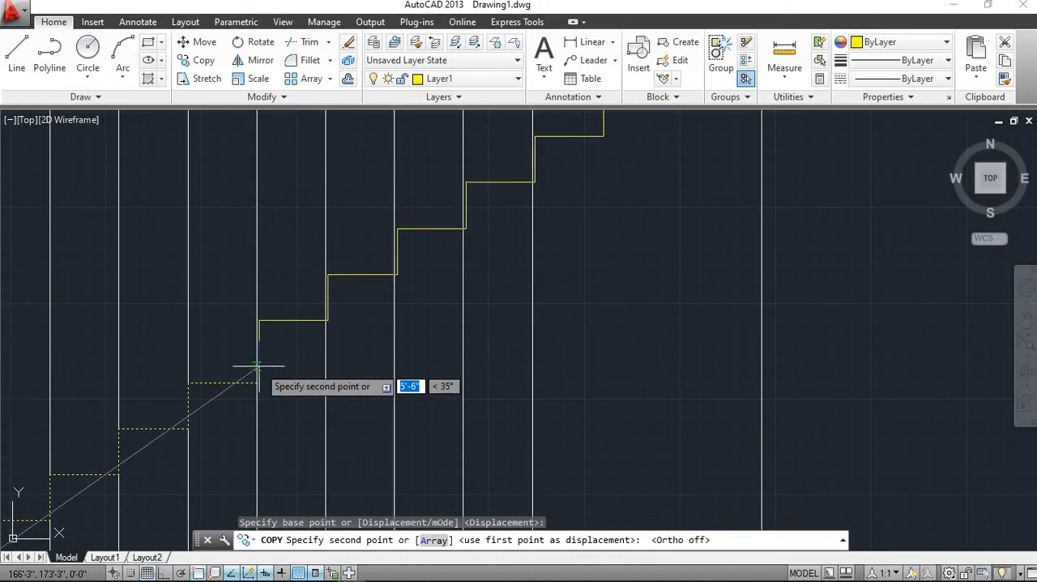
scroll(257, 367, up, 4)
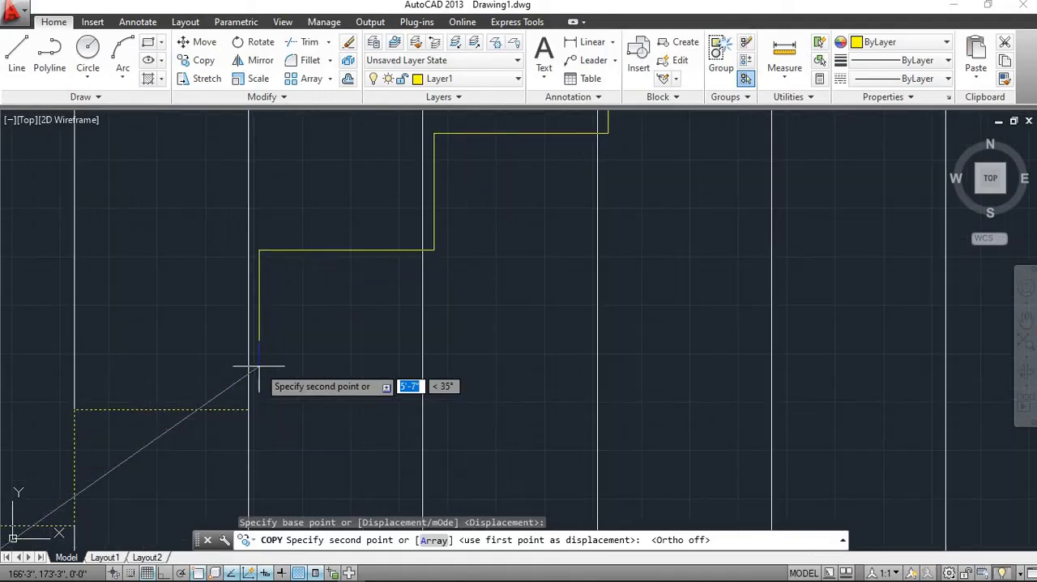
click(248, 409)
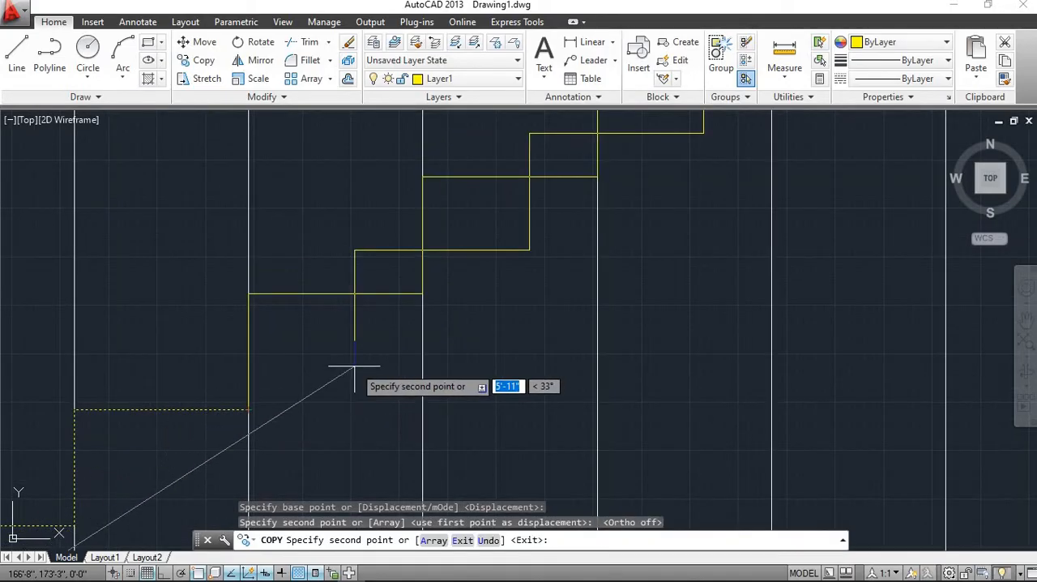
key(Escape)
Draw the horizontal landing line from the end of the tenth tread to the easternmost construction line
scroll(354, 365, down, 6)
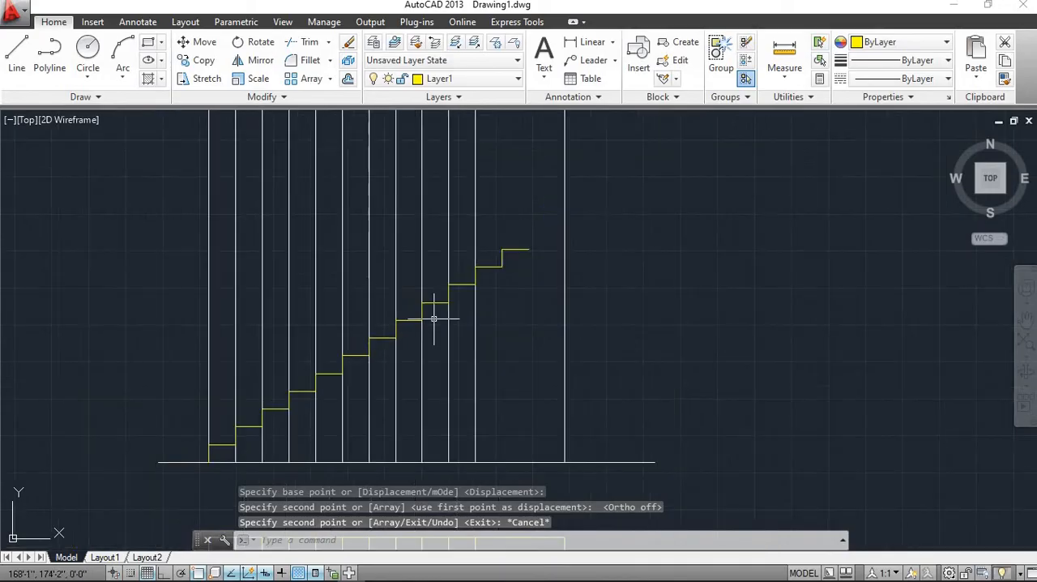
scroll(463, 335, up, 4)
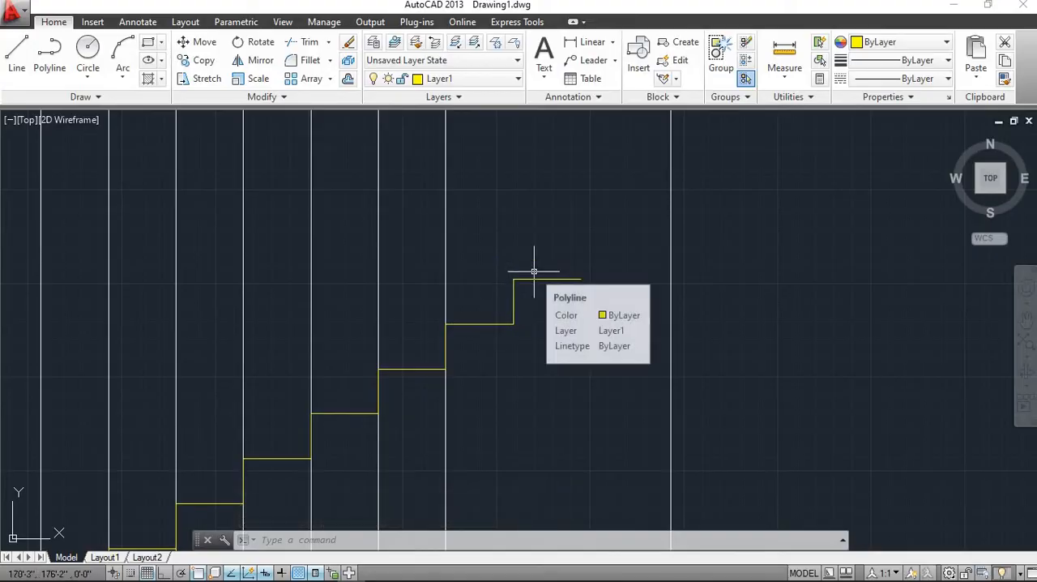
scroll(500, 275, down, 2)
middle_drag(502, 262, 507, 237)
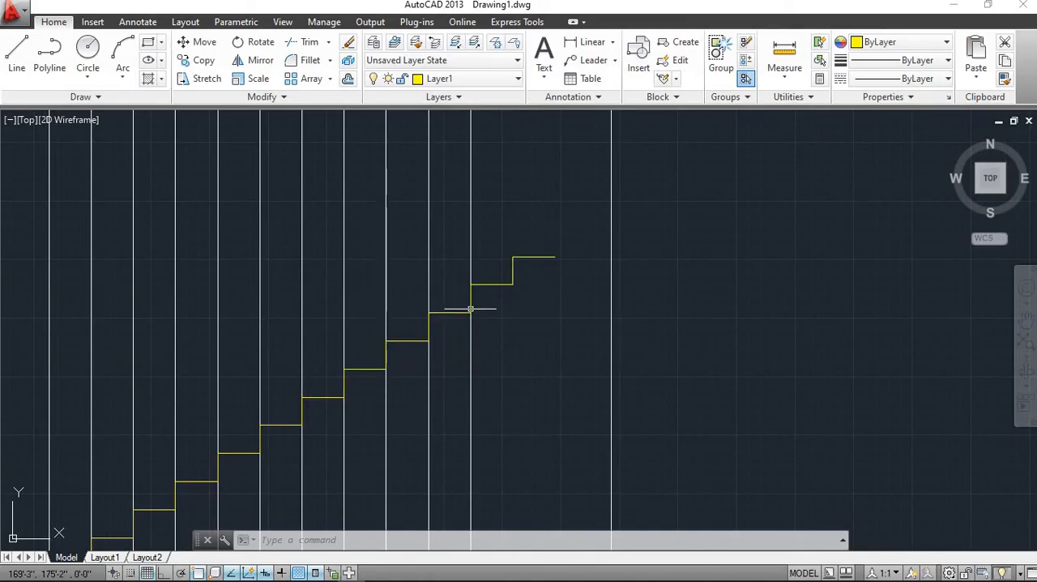
scroll(512, 311, up, 2)
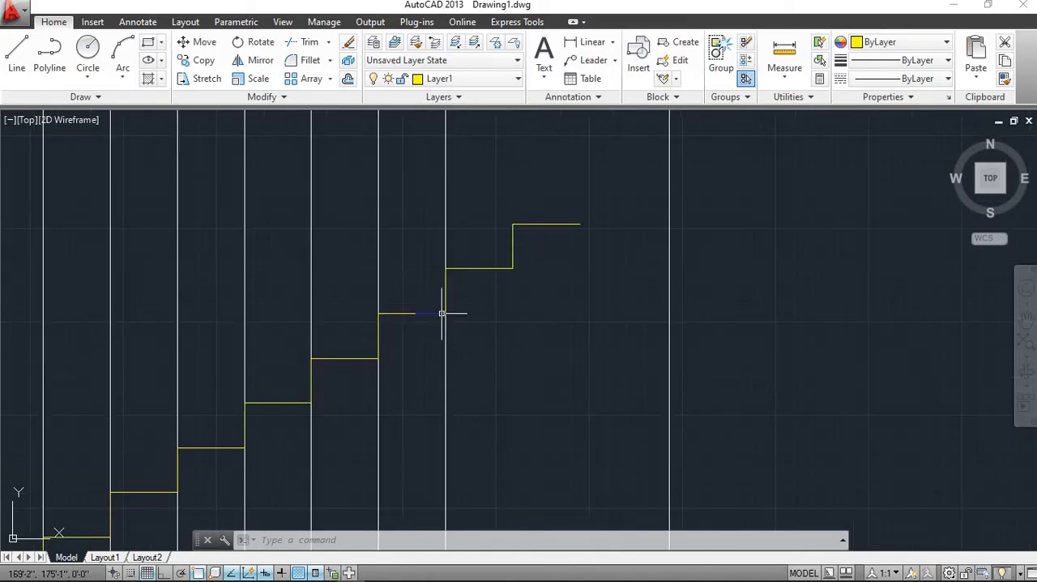
click(16, 56)
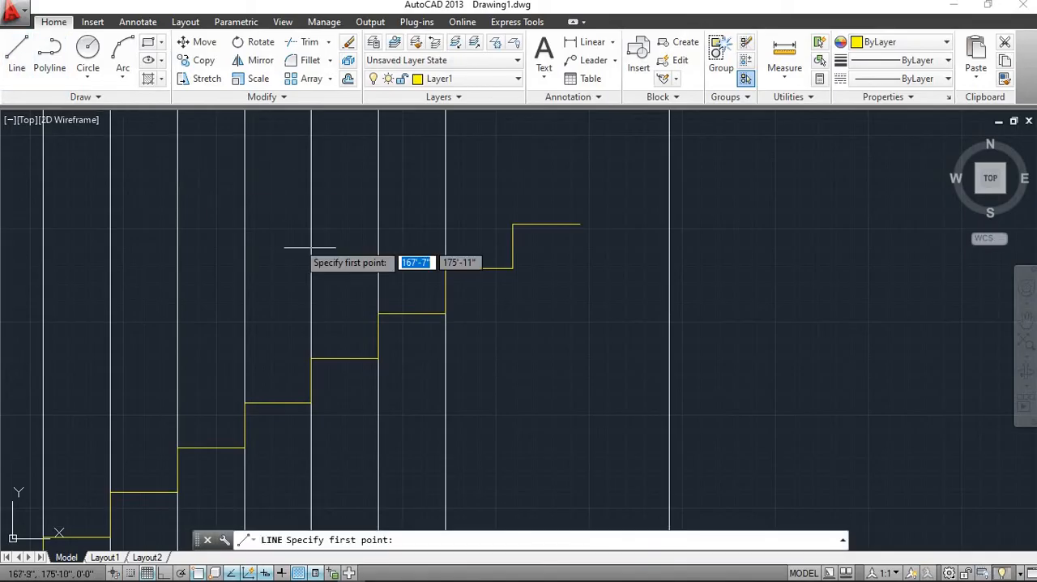
click(445, 314)
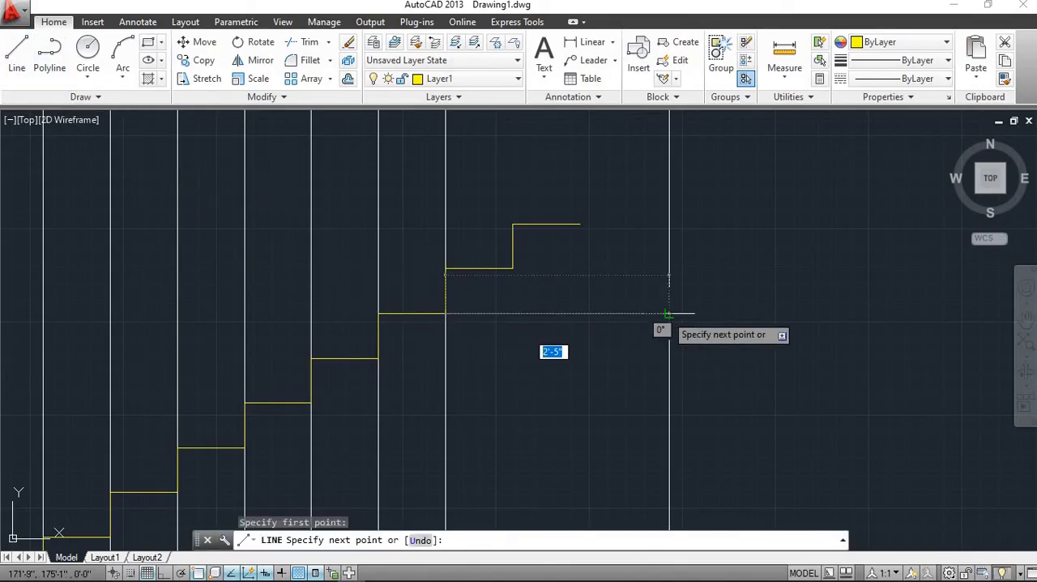
click(669, 312)
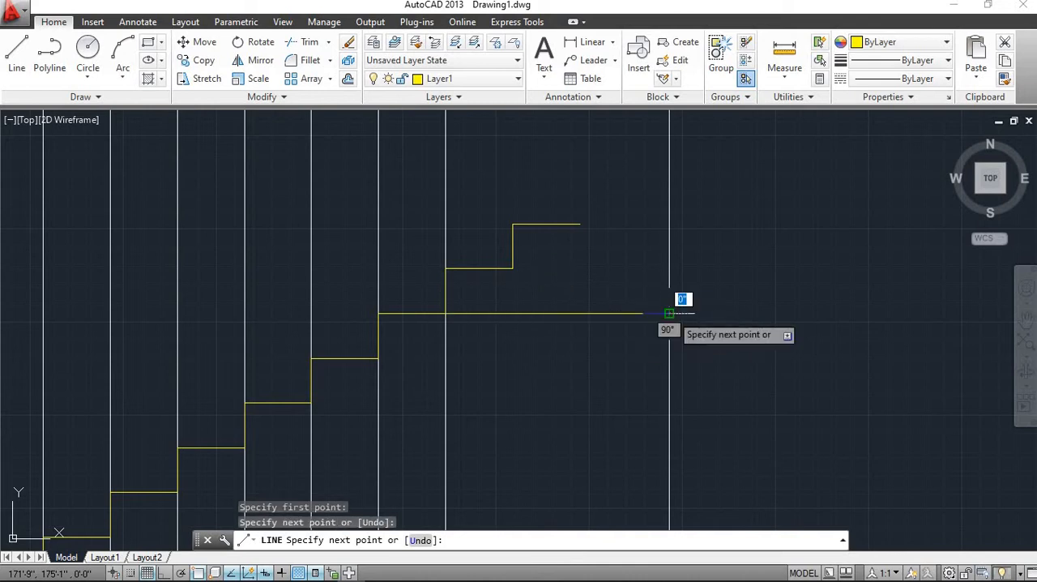
key(Escape)
Explode the copied upper stair polyline into separate lines
scroll(483, 293, up, 2)
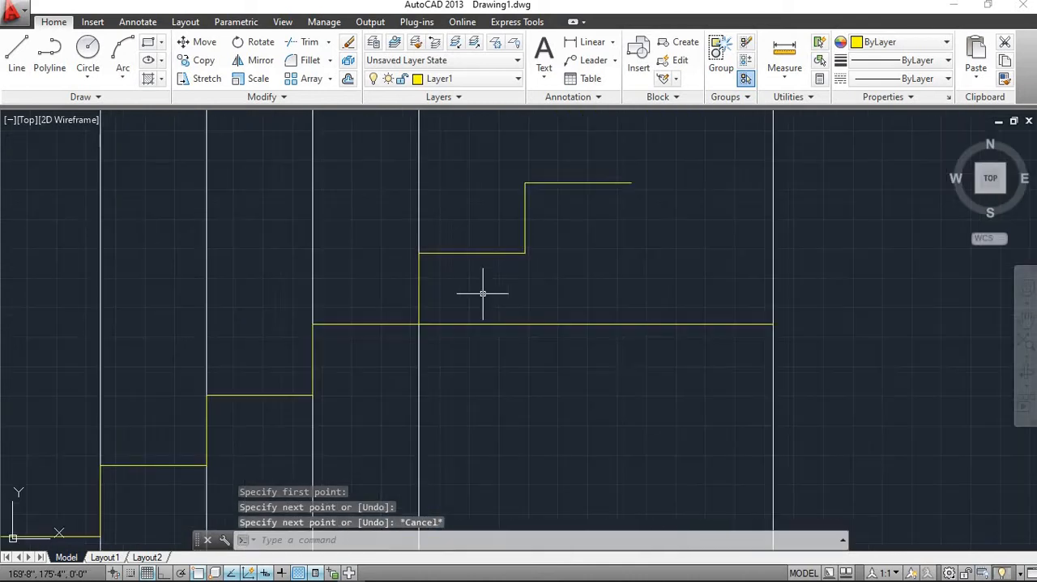
click(454, 253)
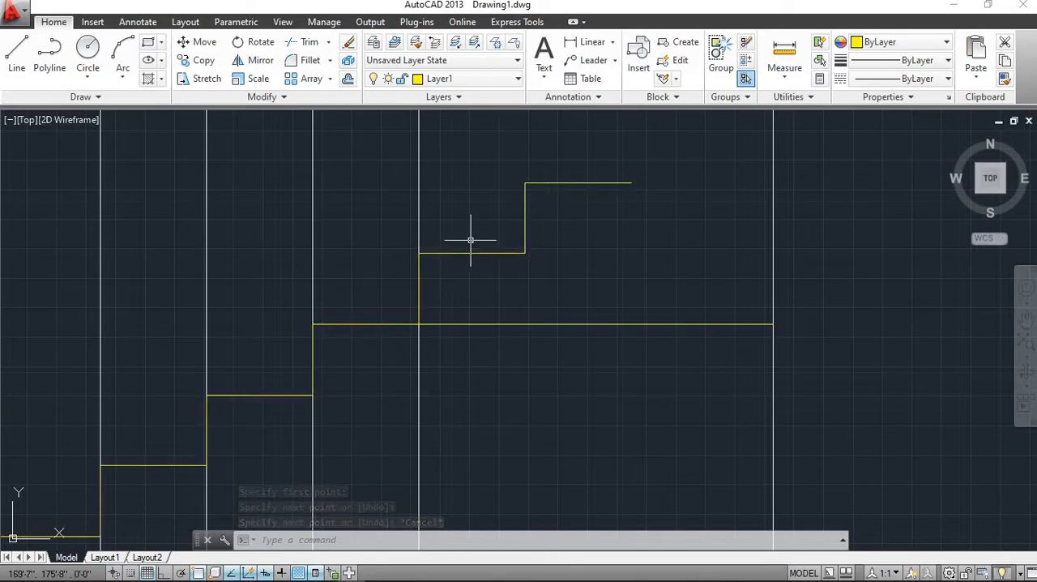
click(464, 253)
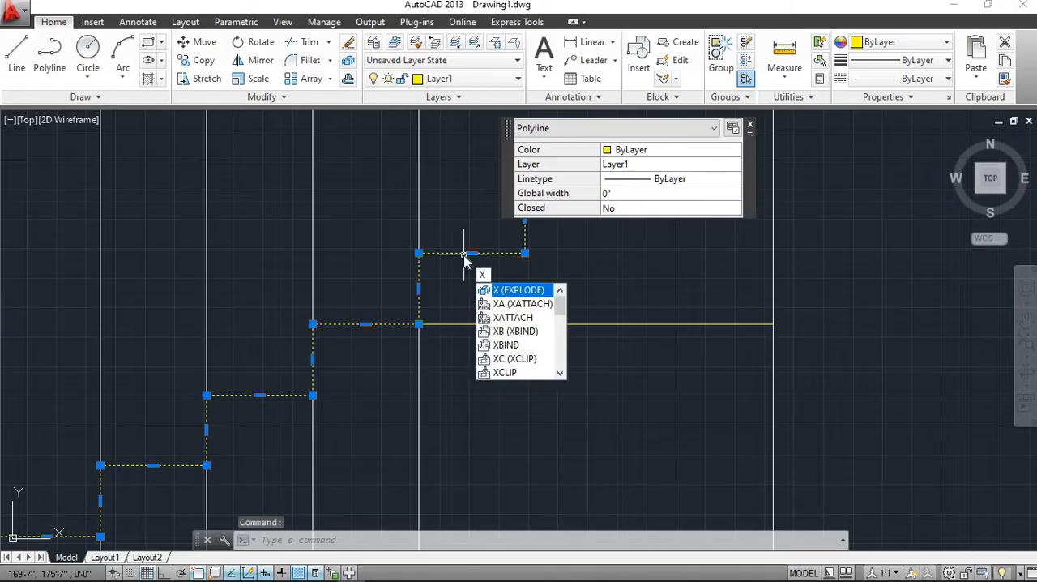
key(Return)
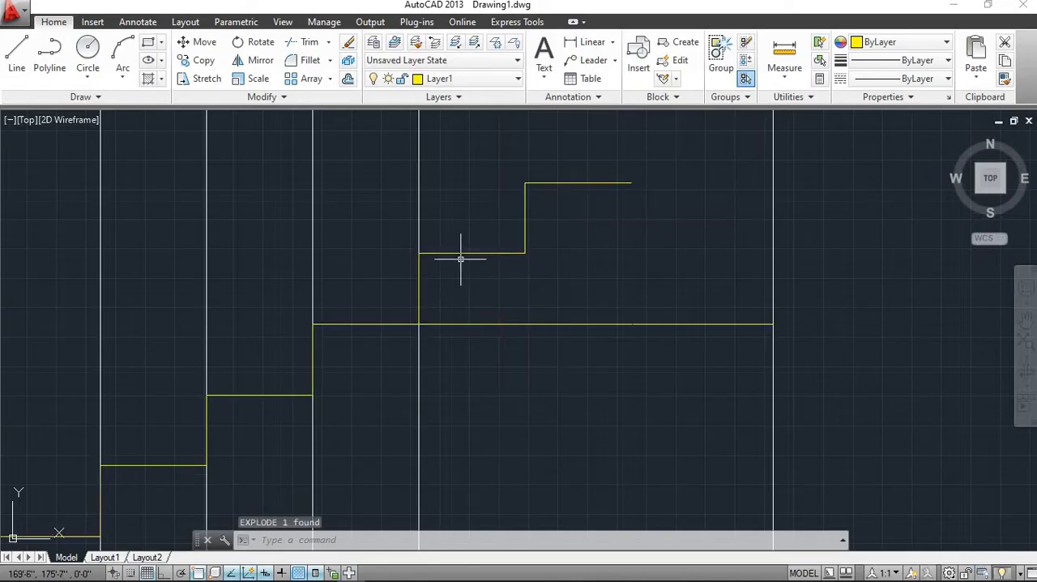
Erase the four surplus riser and tread lines standing above the landing line
click(457, 253)
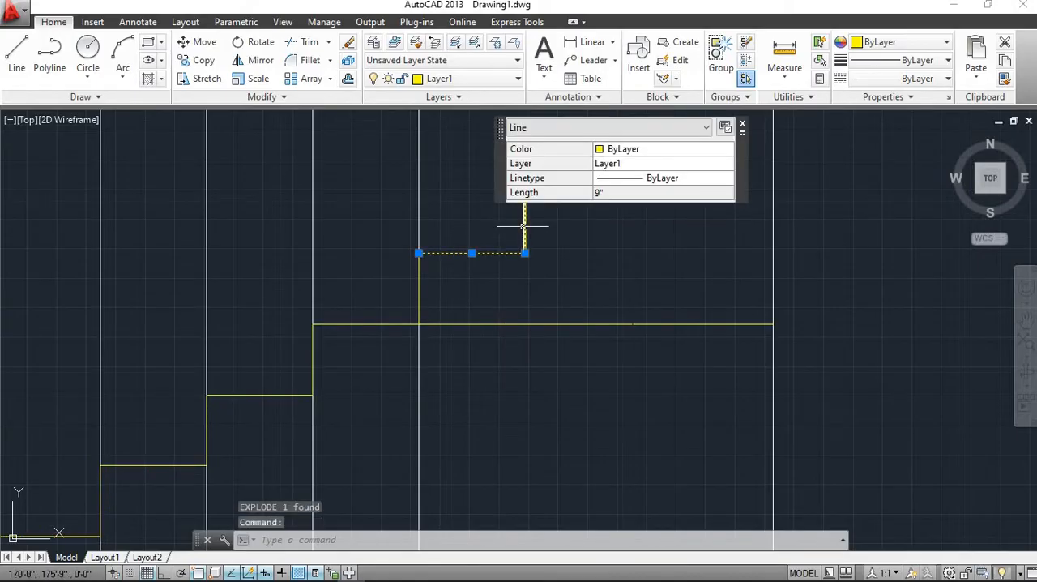
click(523, 227)
scroll(475, 301, down, 2)
scroll(489, 263, up, 2)
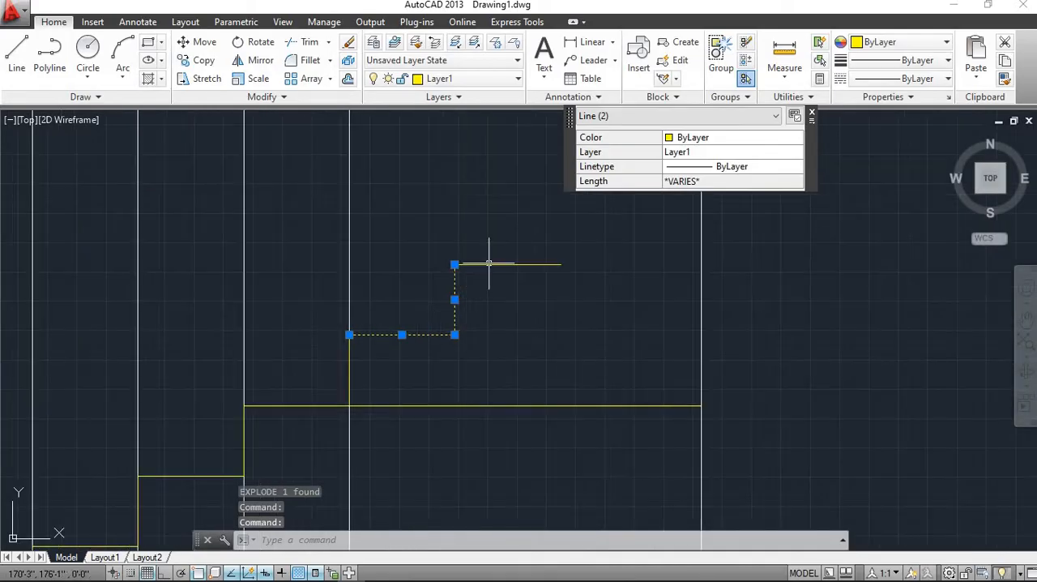
click(484, 265)
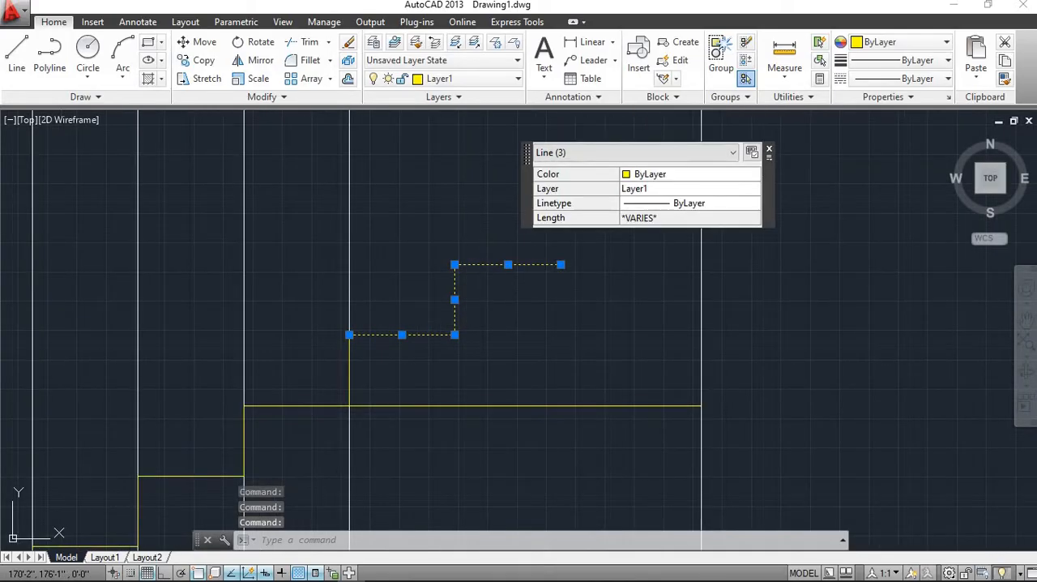
scroll(451, 296, down, 2)
scroll(421, 323, up, 2)
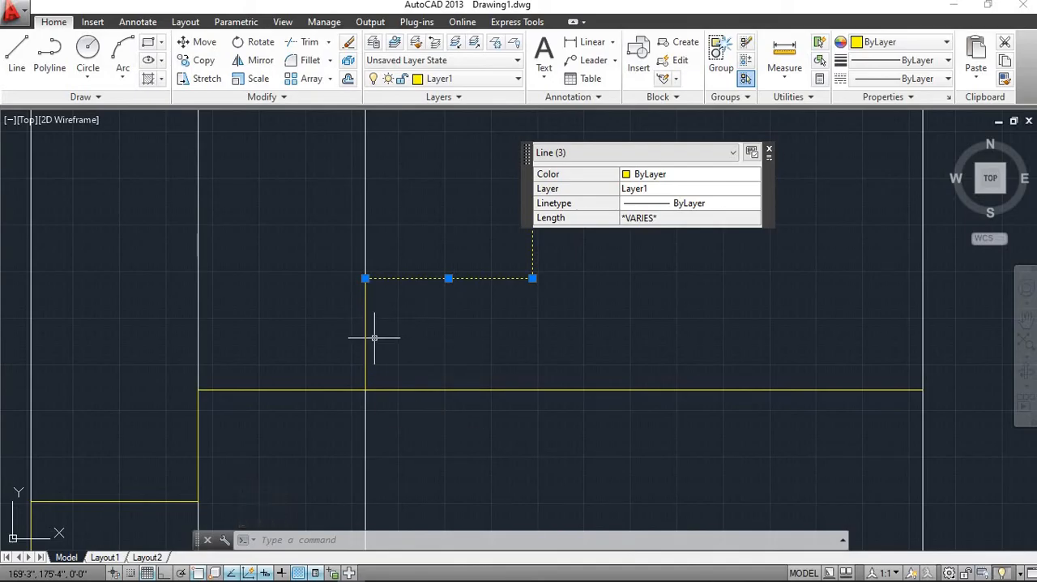
click(365, 348)
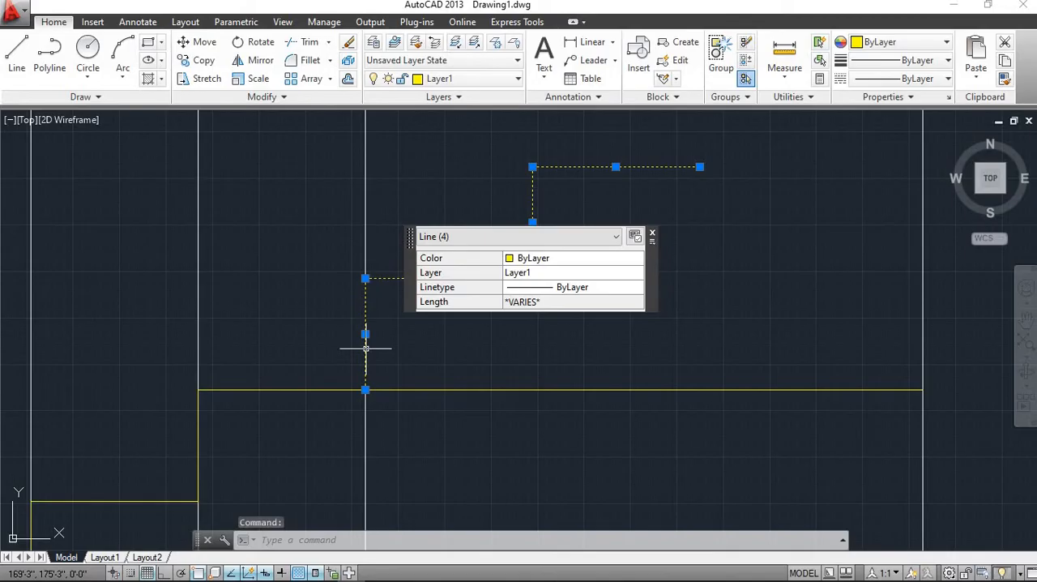
click(348, 41)
scroll(389, 283, down, 4)
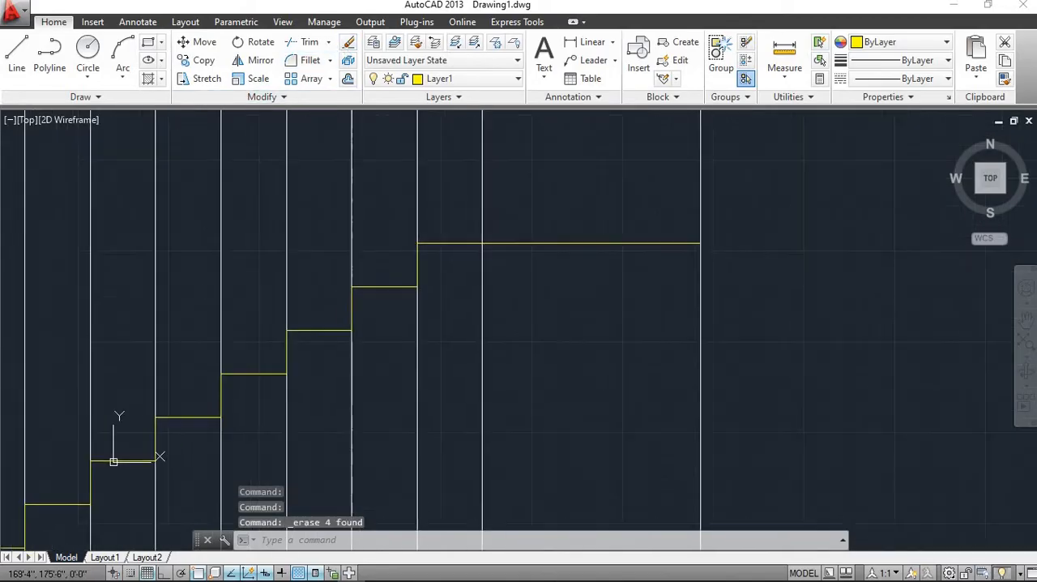
Draw a sloping line from the foot of the first riser to the end of the tenth tread at the landing
scroll(426, 329, up, 2)
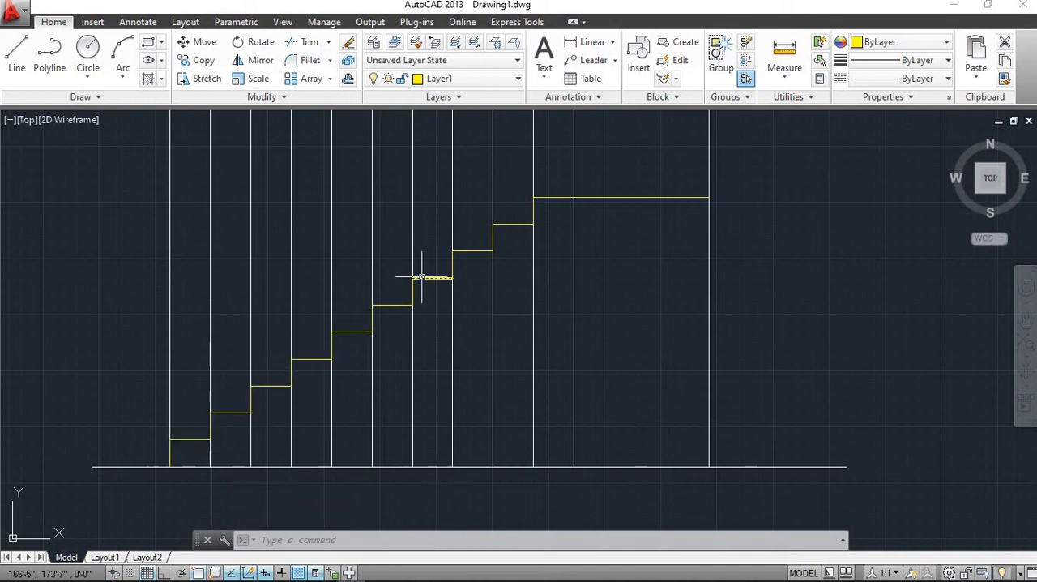
scroll(324, 356, up, 1)
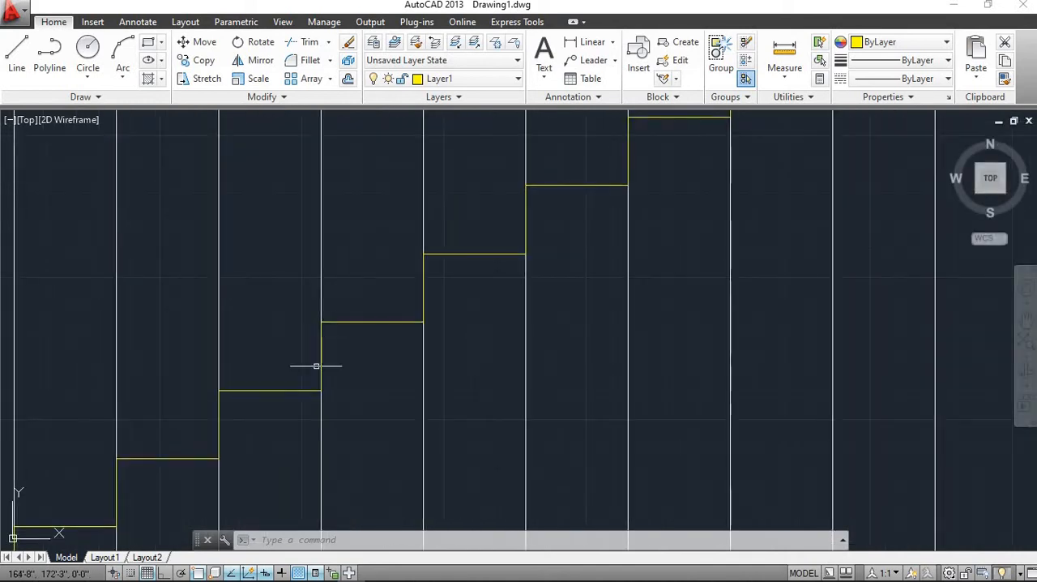
scroll(348, 348, down, 2)
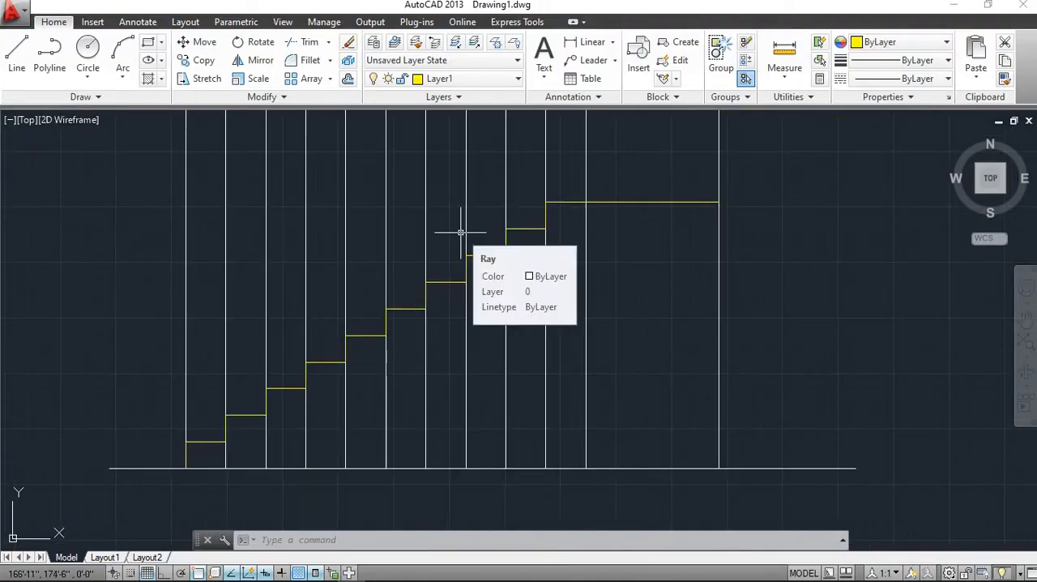
click(14, 65)
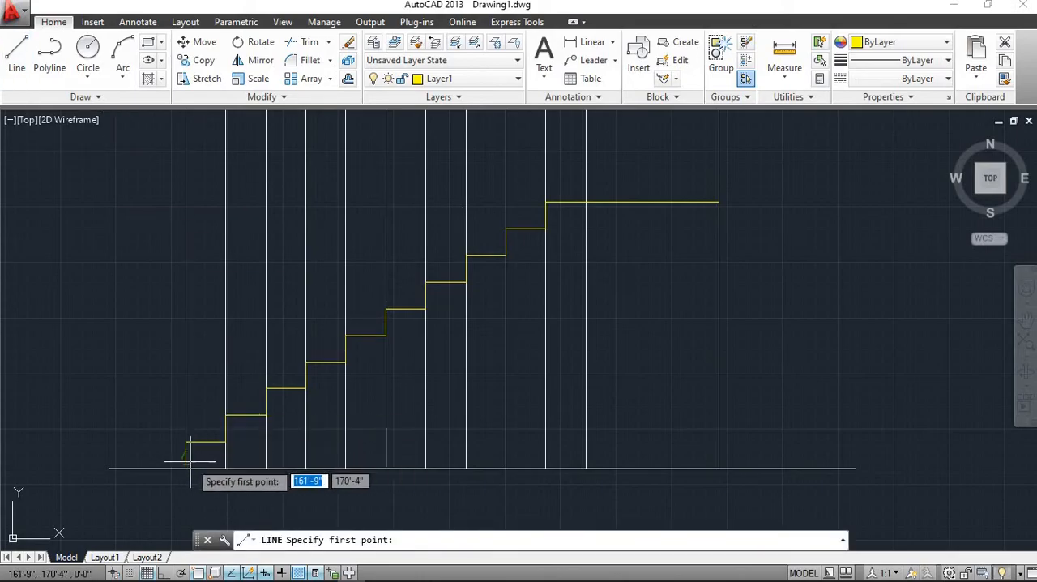
scroll(186, 460, up, 4)
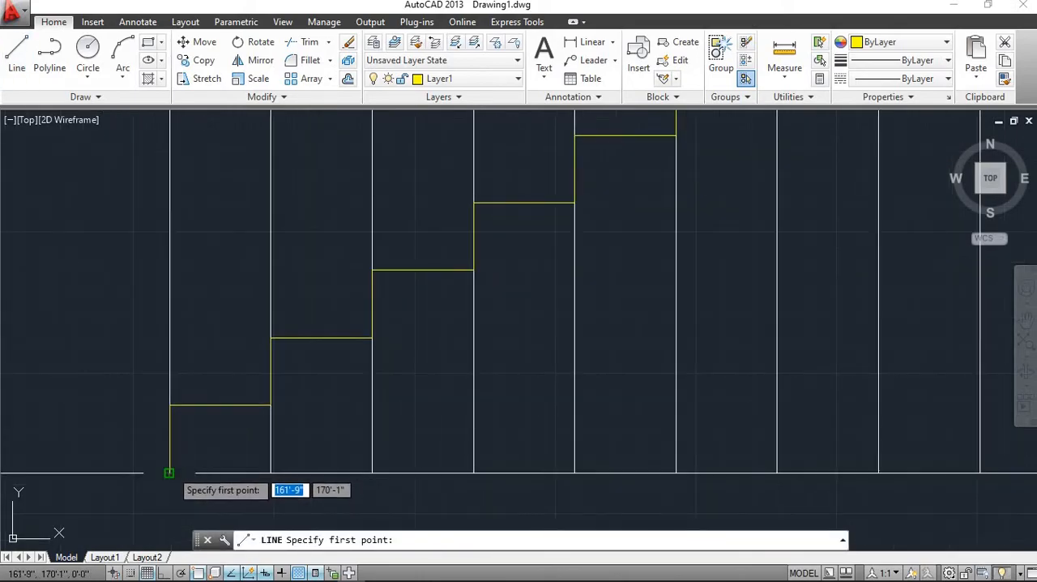
click(171, 470)
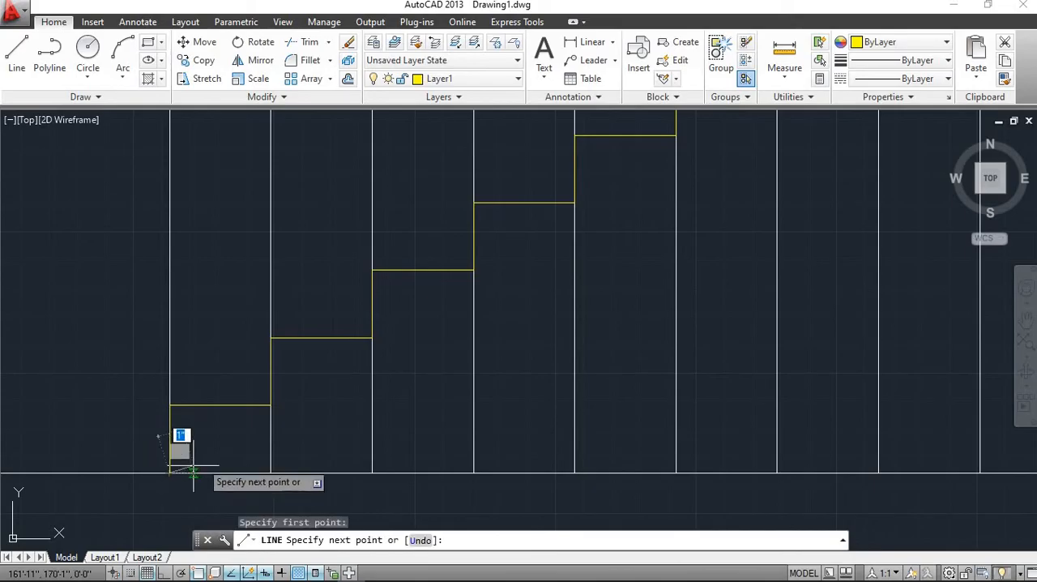
scroll(634, 276, down, 2)
middle_drag(317, 424, 118, 445)
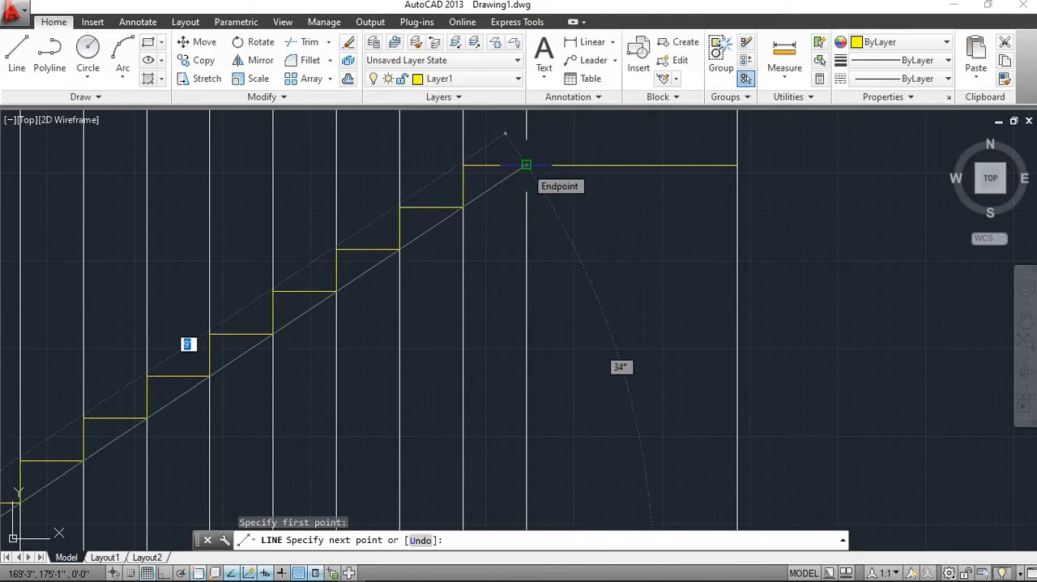
click(527, 166)
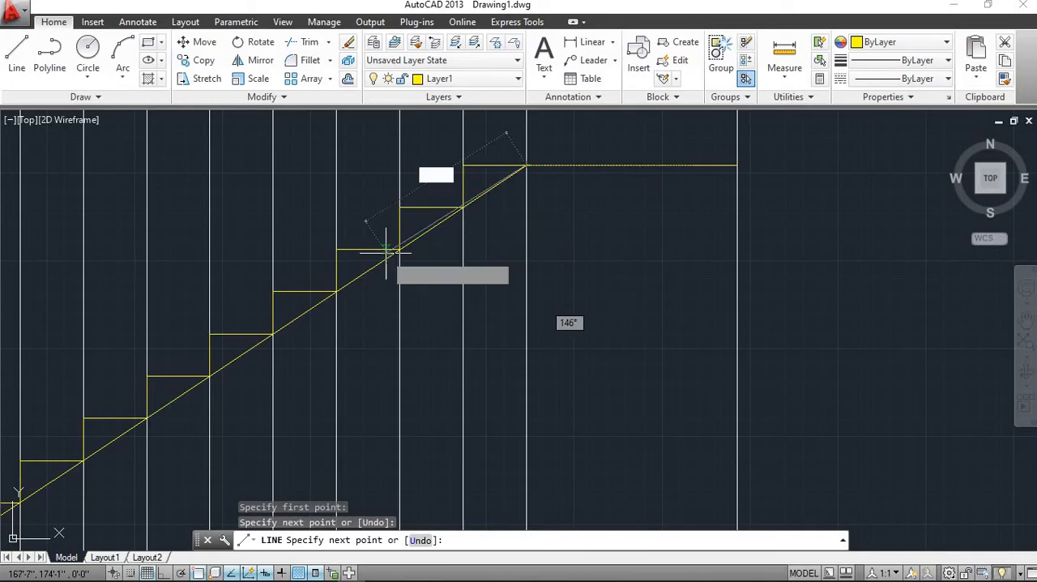
key(Escape)
scroll(372, 251, down, 4)
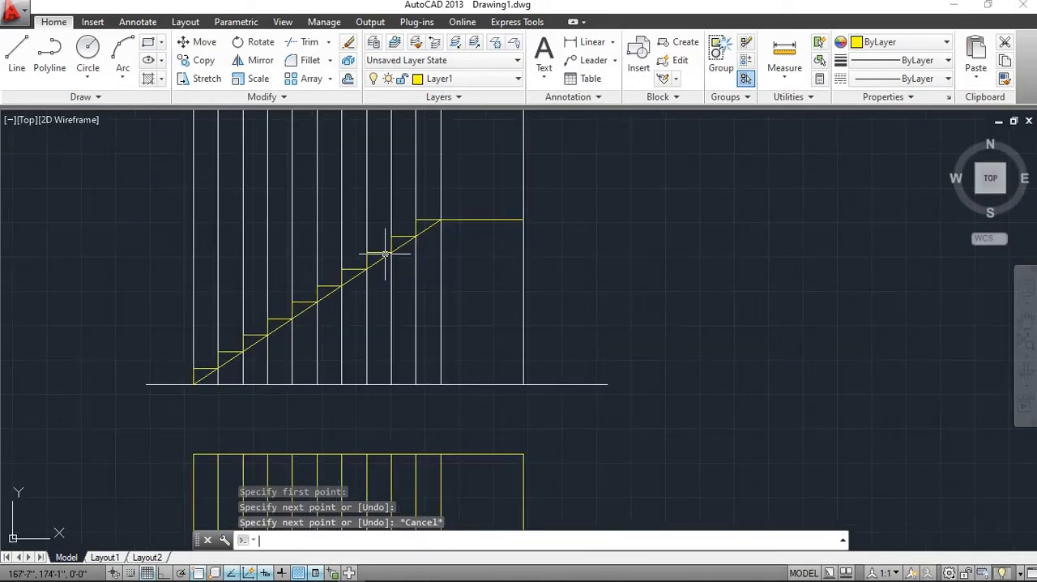
Offset the sloping line 5" to the underside of the stairs
scroll(382, 244, up, 4)
scroll(405, 251, down, 4)
scroll(459, 284, up, 4)
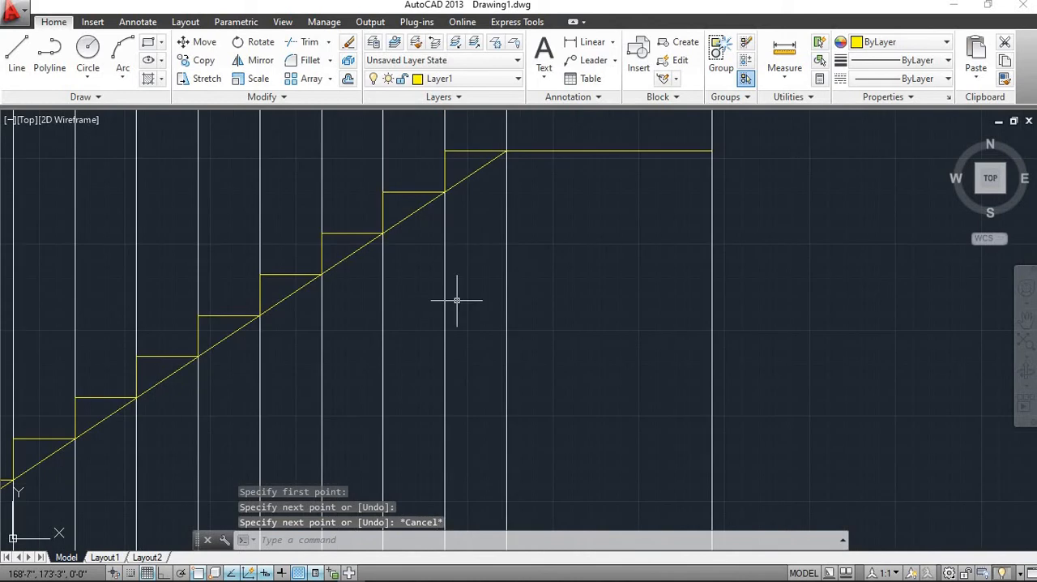
text(o)
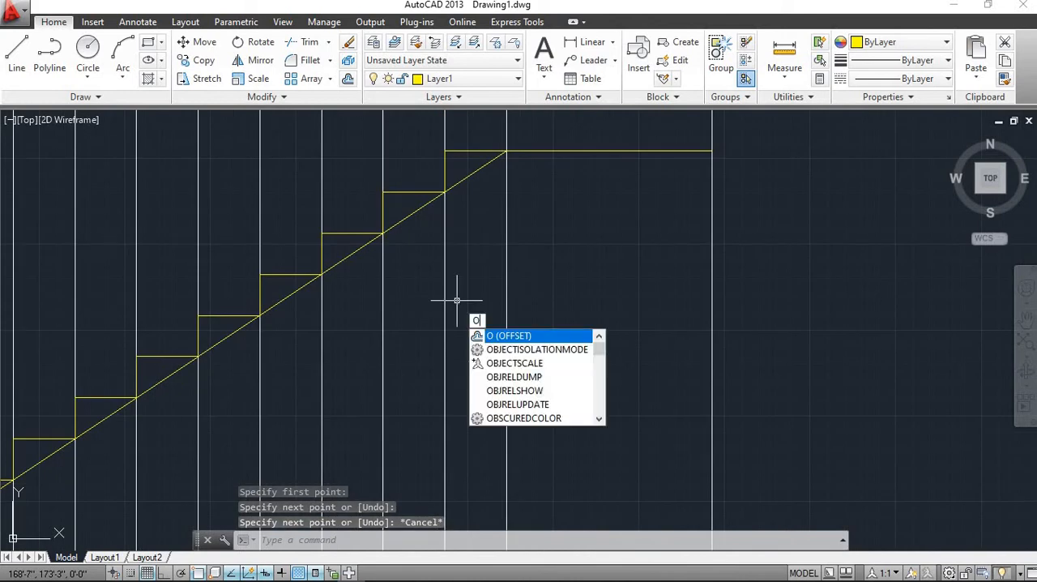
key(Return)
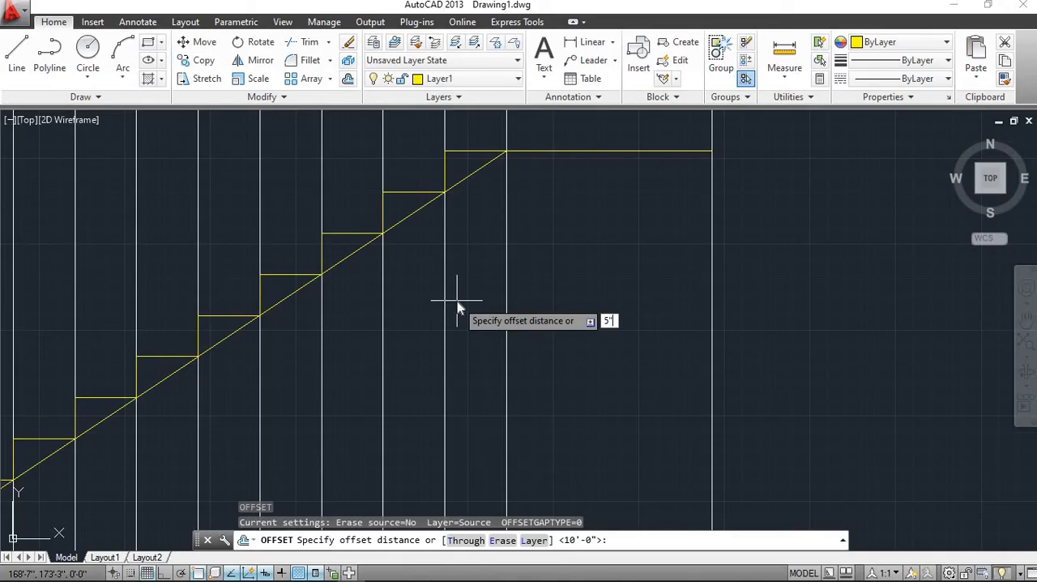
key(Return)
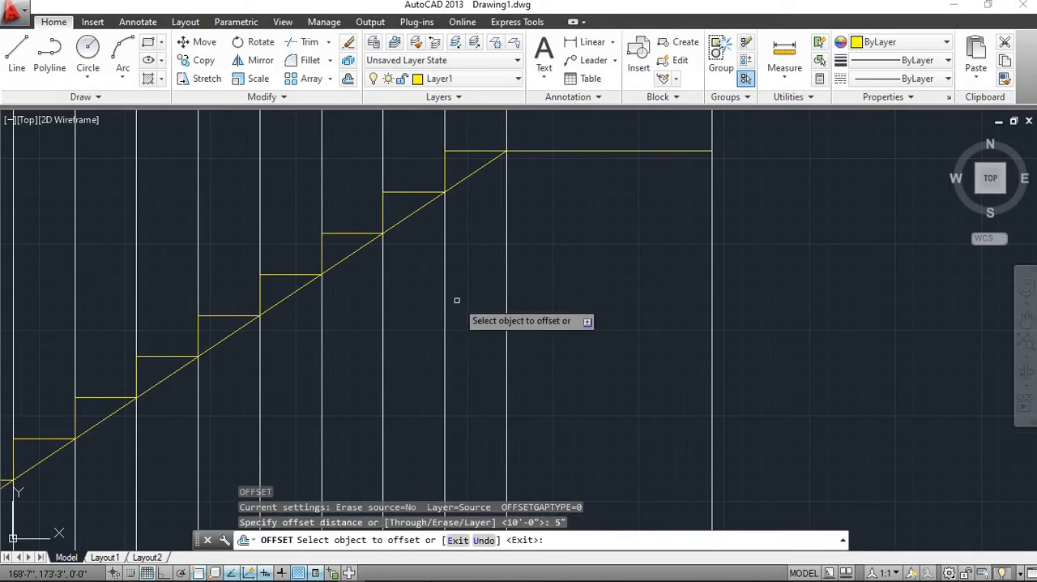
click(356, 252)
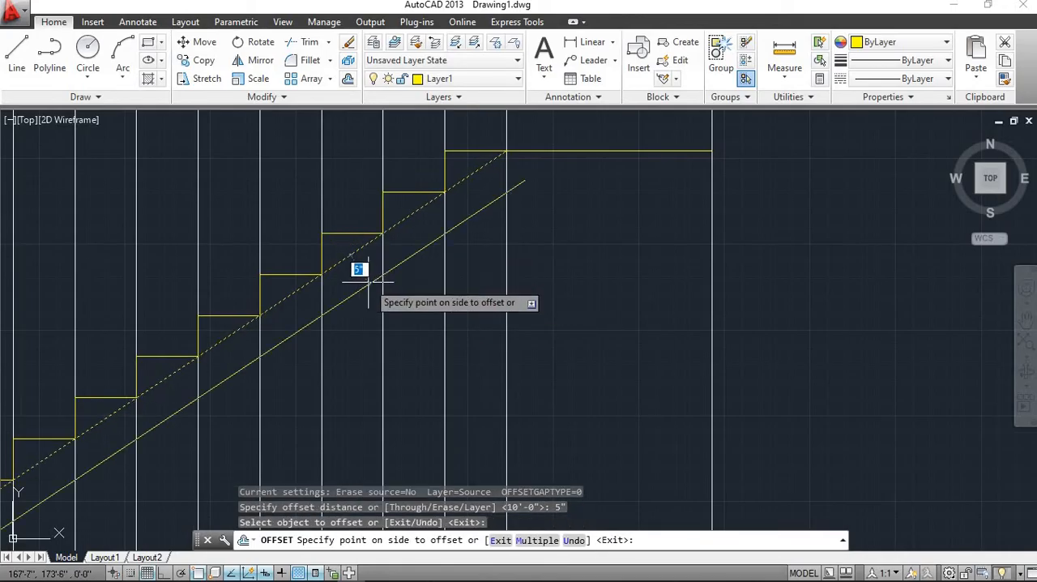
click(365, 282)
scroll(486, 264, down, 3)
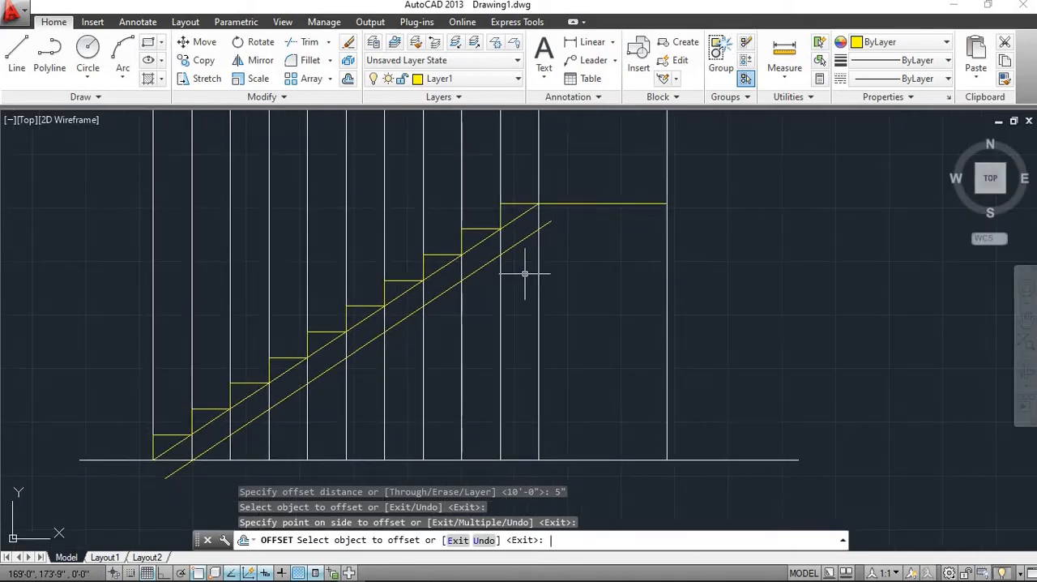
key(Escape)
Erase the original sloping line that touches the inner corners of the steps
scroll(523, 275, up, 2)
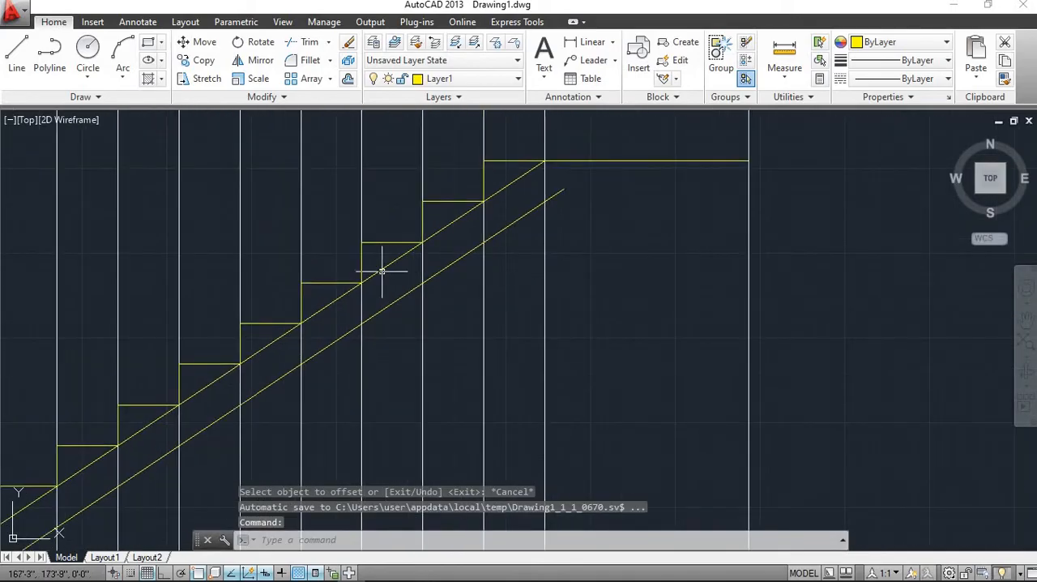
click(388, 265)
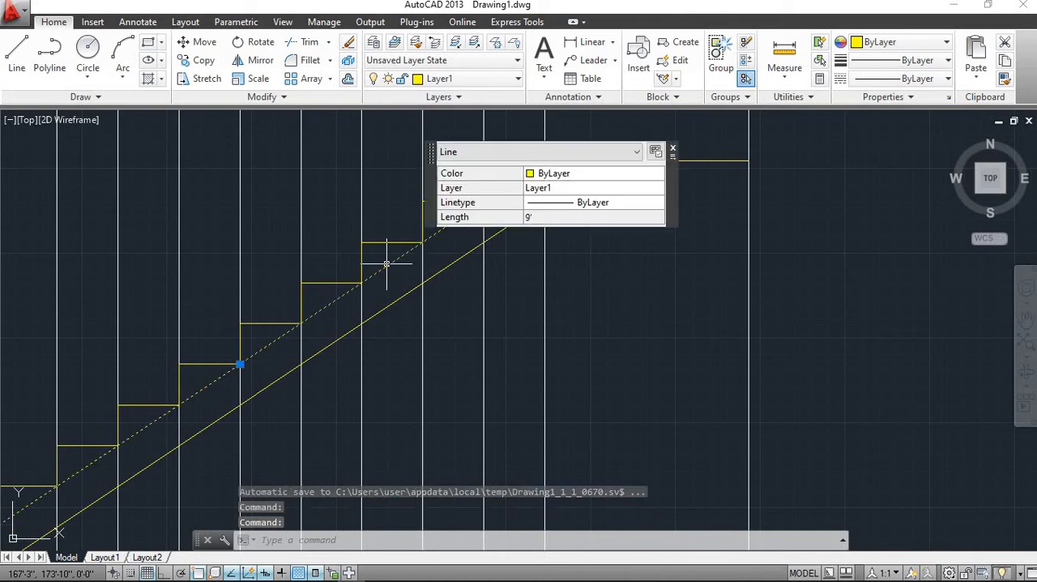
click(348, 46)
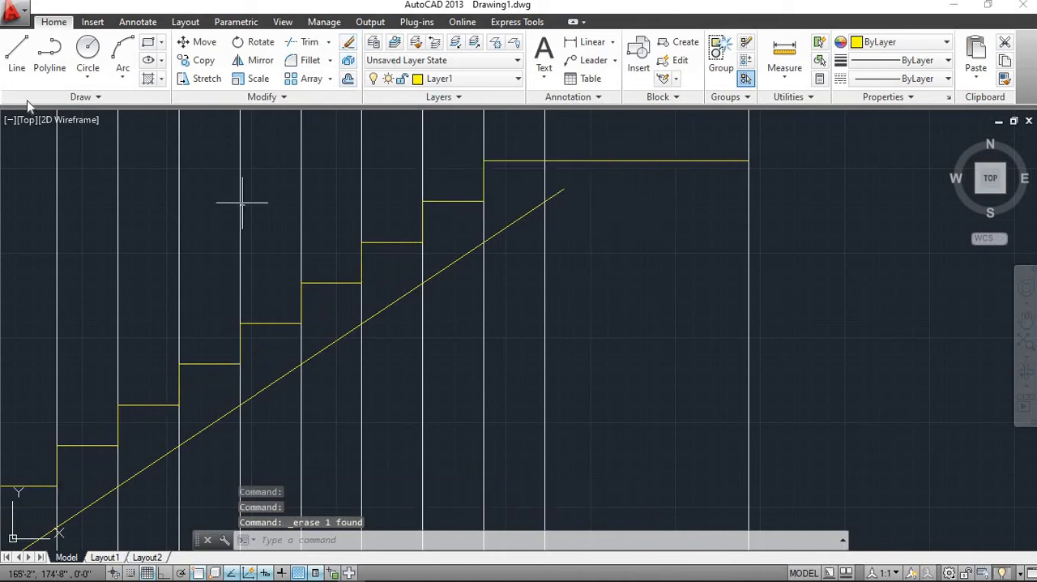
Draw the landing's horizontal underside line from where the offset slope crosses the tenth tread's end construction line to the easternmost construction line
click(16, 57)
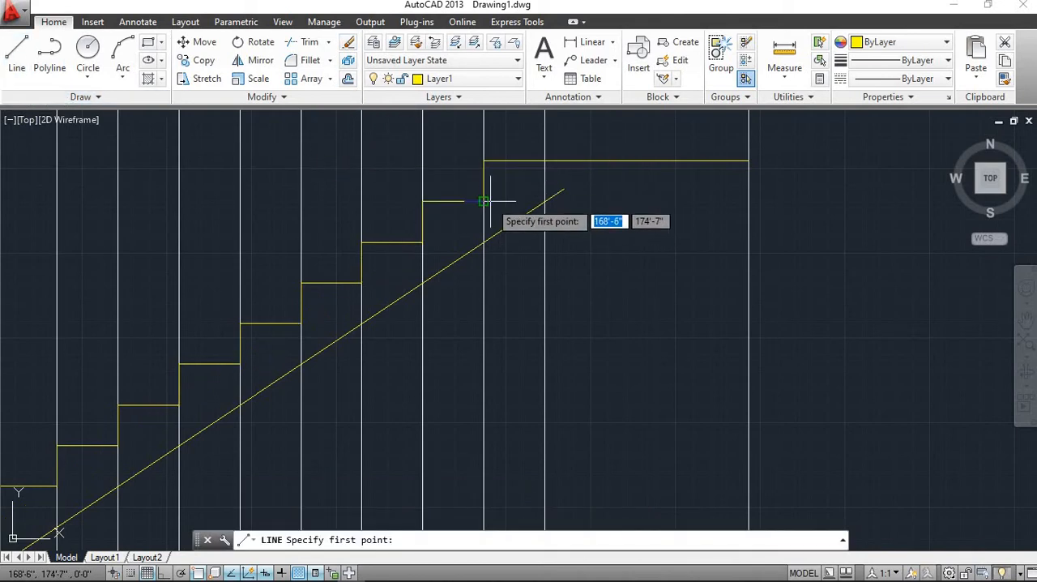
click(546, 201)
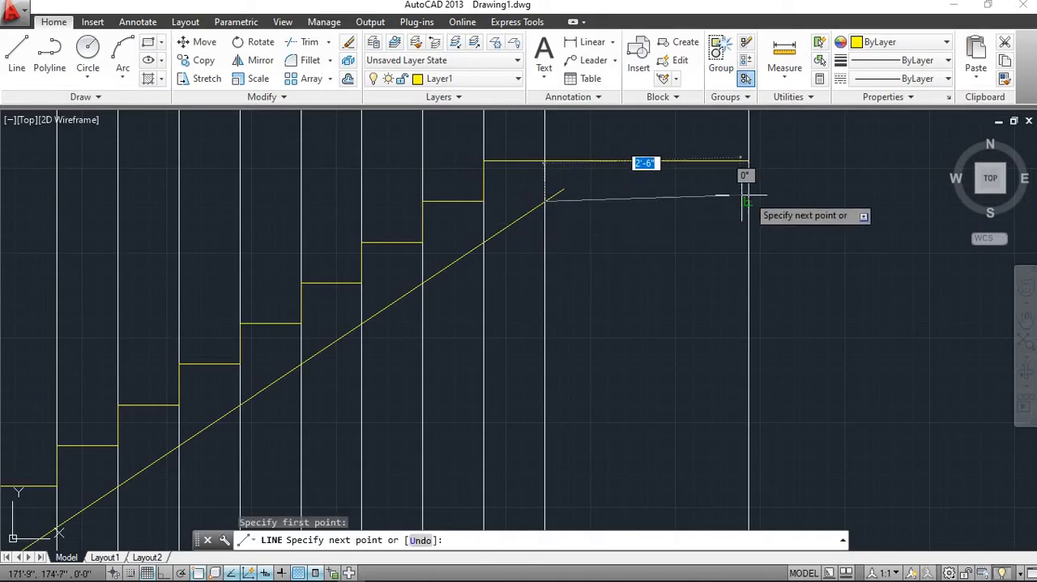
scroll(744, 199, up, 2)
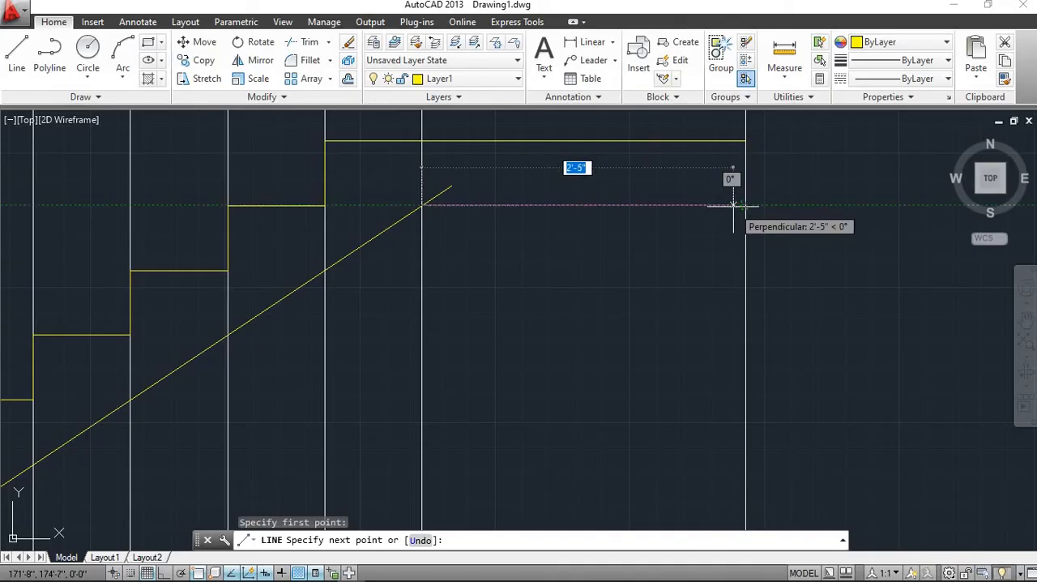
click(739, 205)
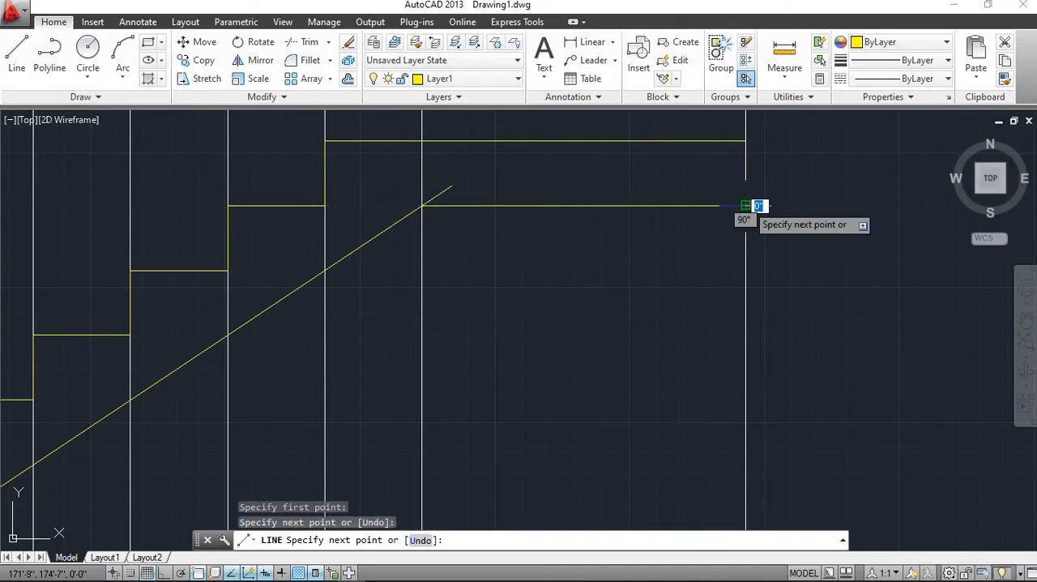
key(Escape)
scroll(481, 232, down, 4)
scroll(531, 265, up, 2)
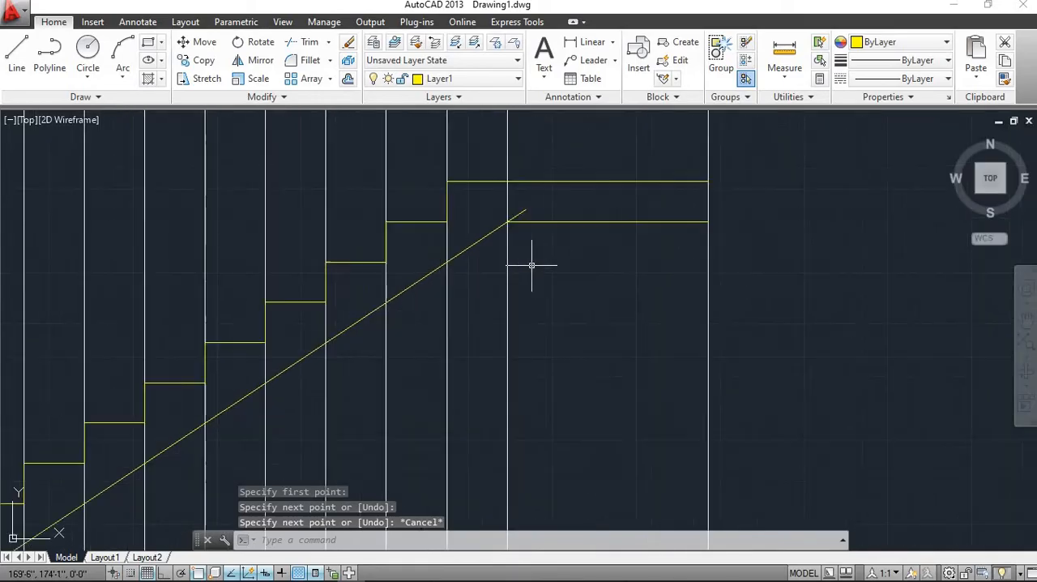
Trim the upper end of the sloping soffit line where it overshoots the landing's underside line
middle_drag(527, 251, 519, 265)
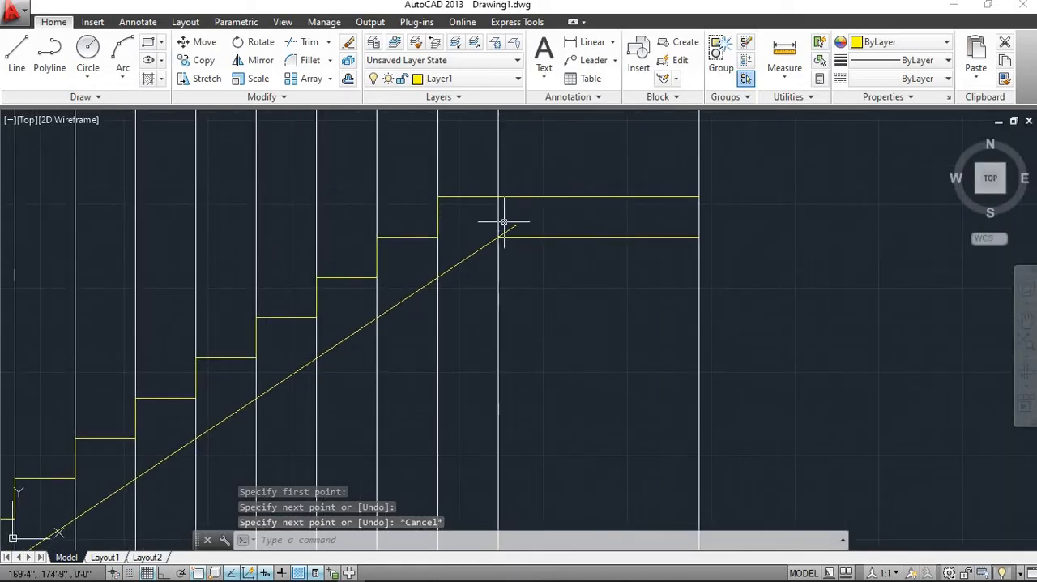
scroll(510, 225, up, 4)
click(536, 260)
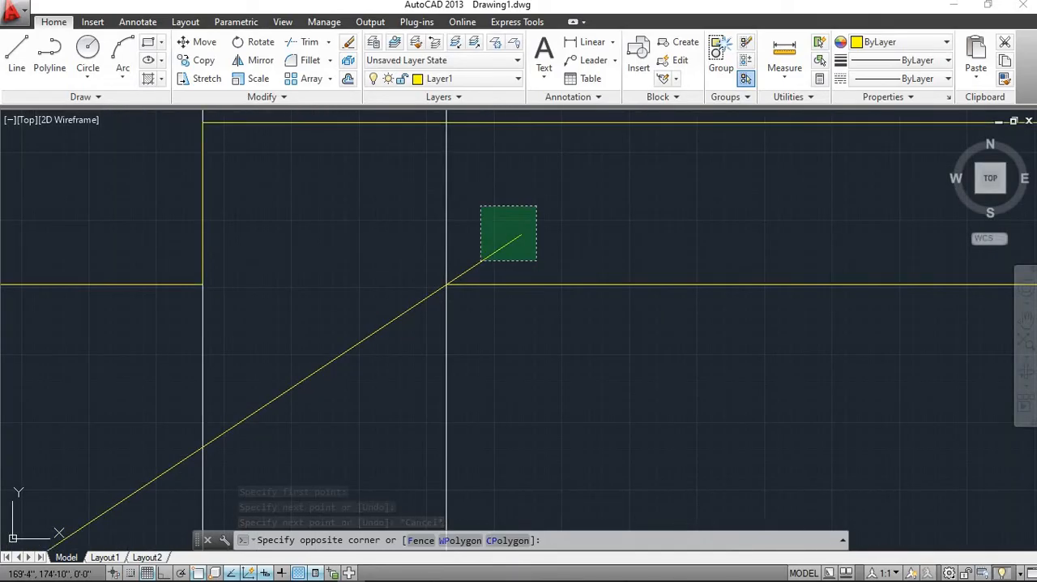
click(481, 205)
key(Escape)
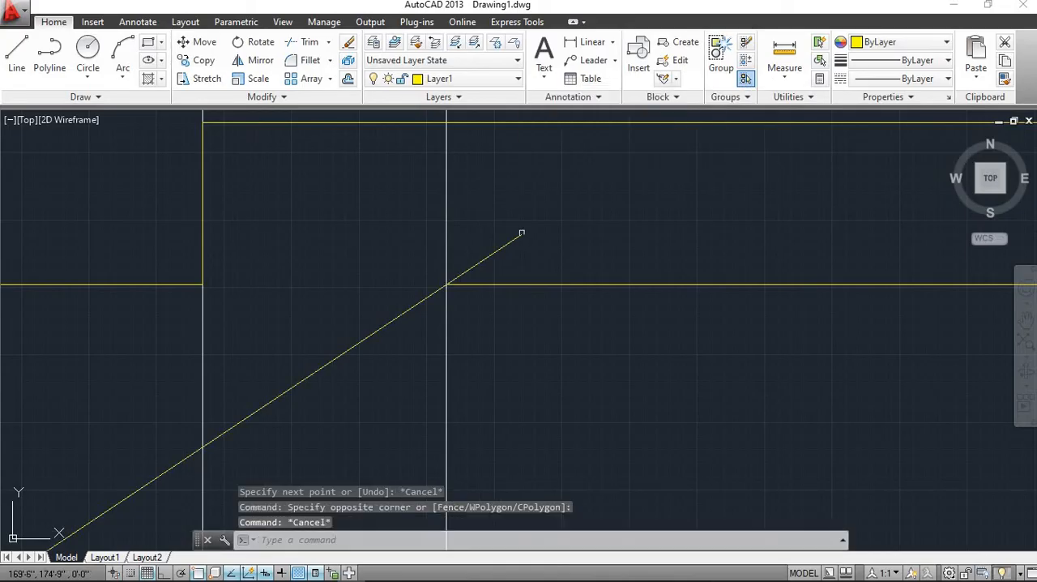
text(tr)
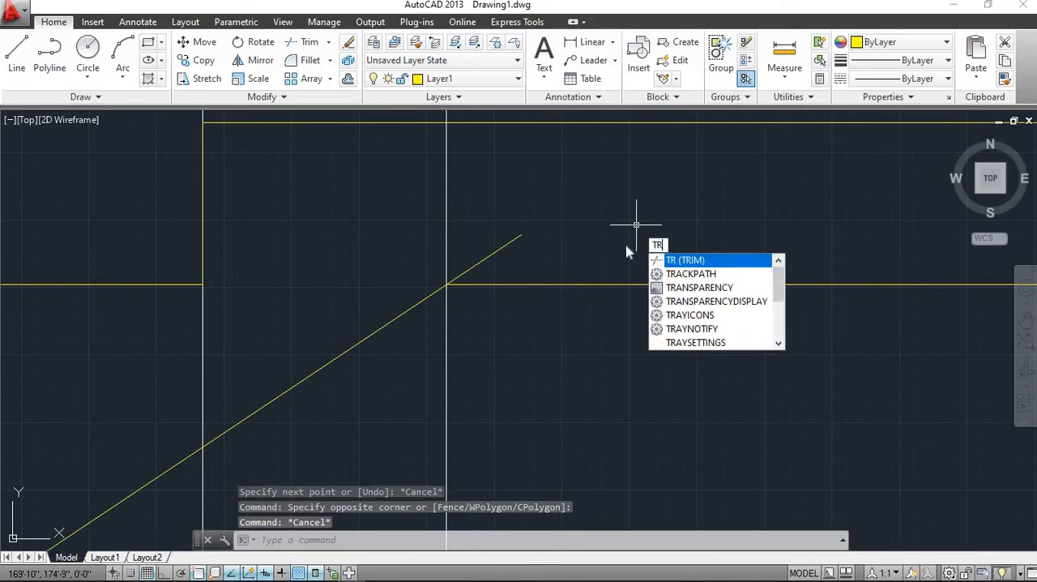
key(Return)
key(Return)
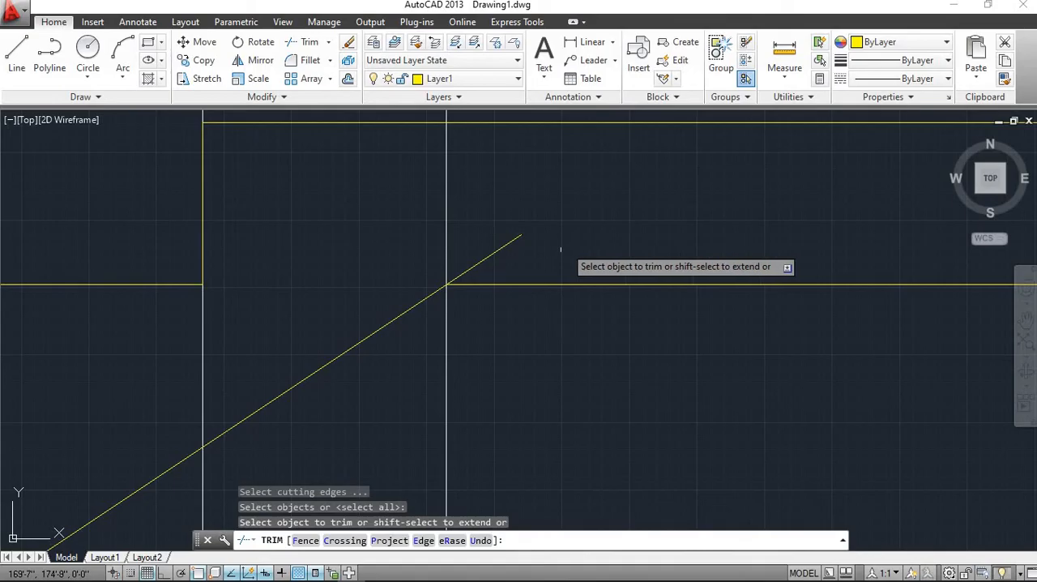
click(528, 261)
click(481, 220)
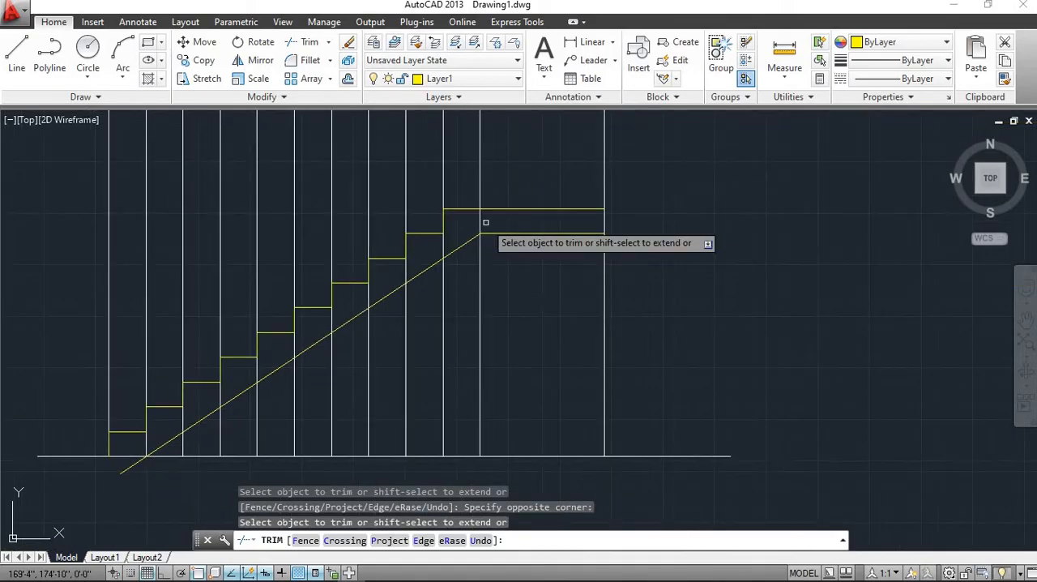
Examine the completed lower flight, its sloping soffit and the landing above the plan, ending the Trim command
middle_drag(417, 275, 521, 265)
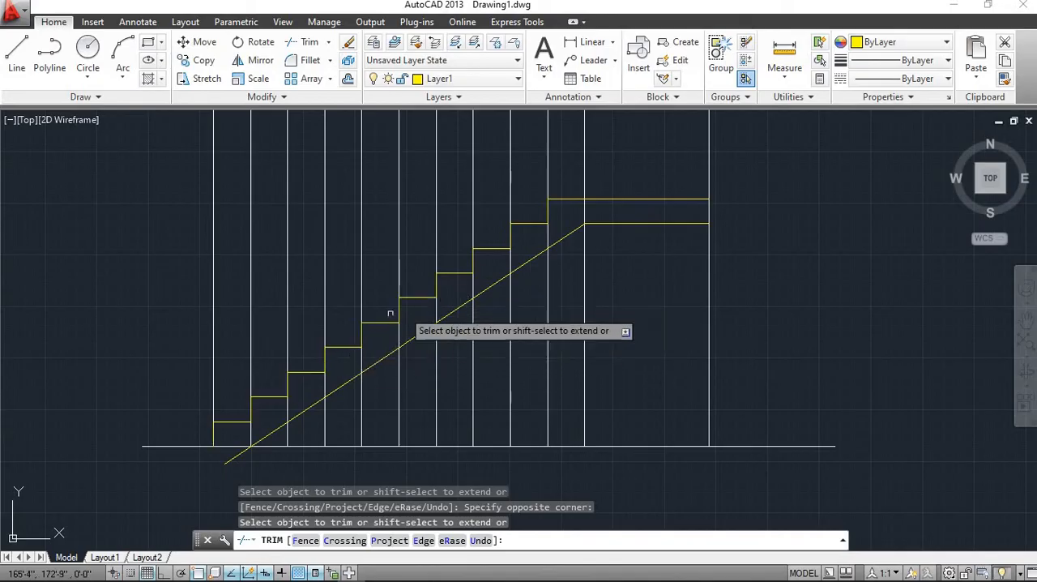
scroll(465, 315, down, 3)
scroll(450, 340, up, 5)
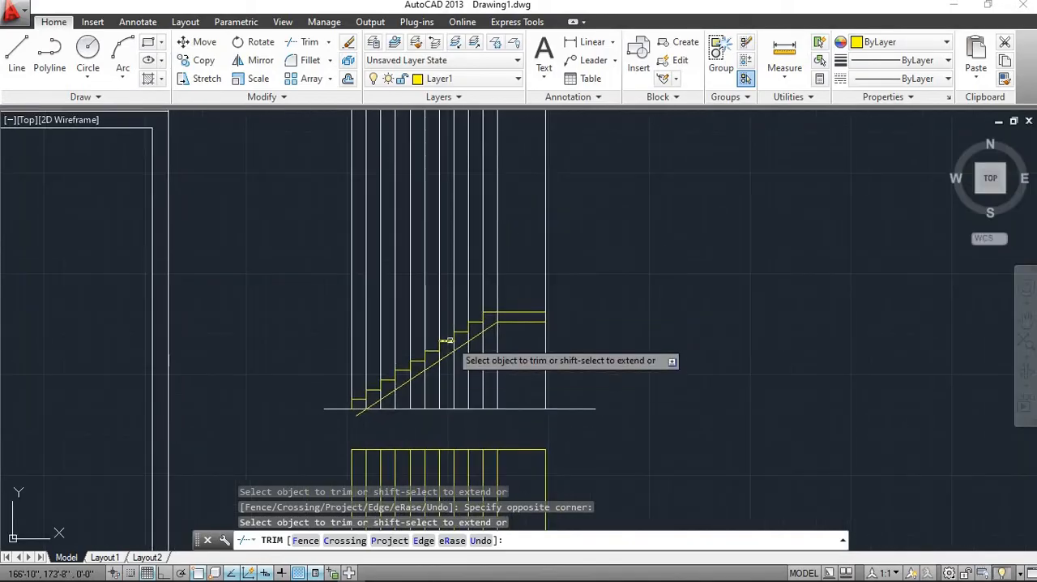
scroll(449, 341, down, 2)
scroll(450, 341, down, 2)
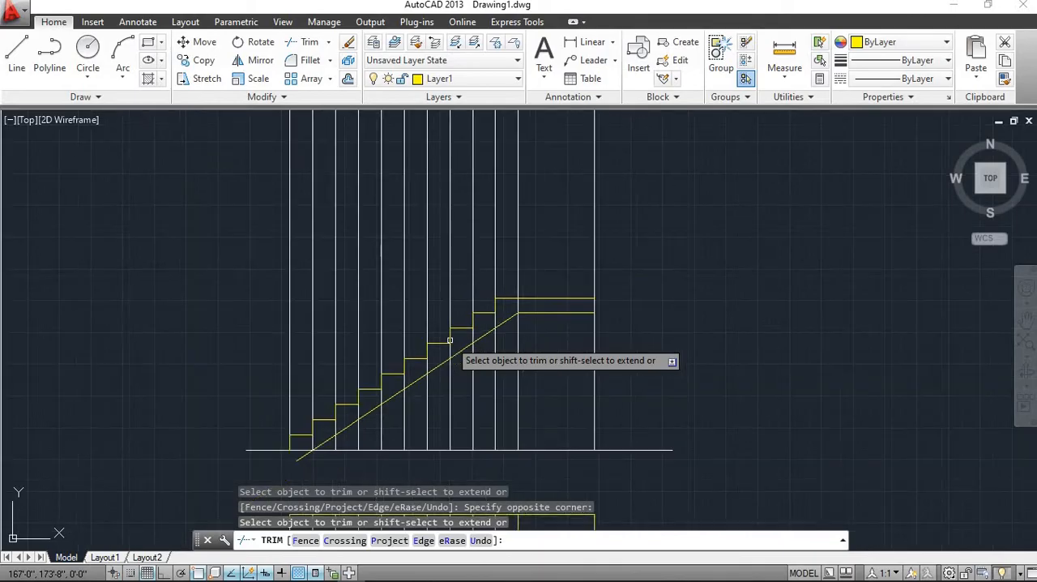
scroll(450, 340, up, 2)
scroll(449, 340, down, 2)
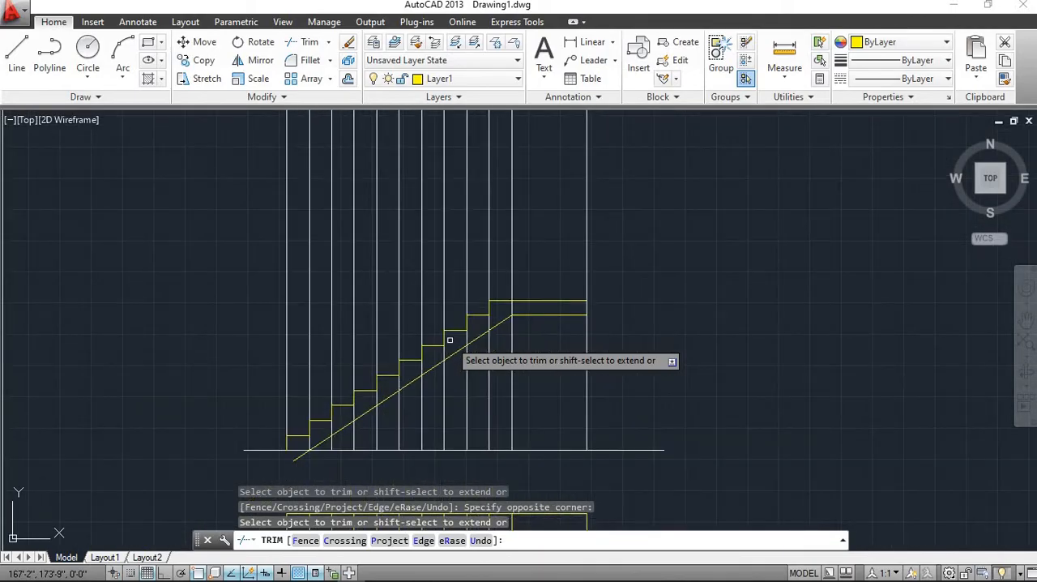
scroll(450, 340, up, 2)
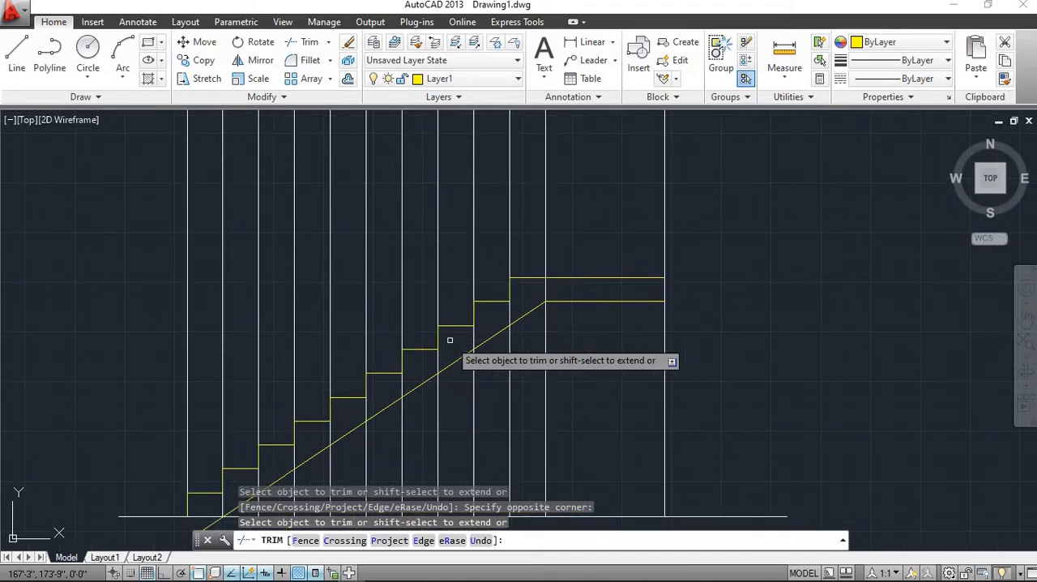
scroll(449, 340, down, 2)
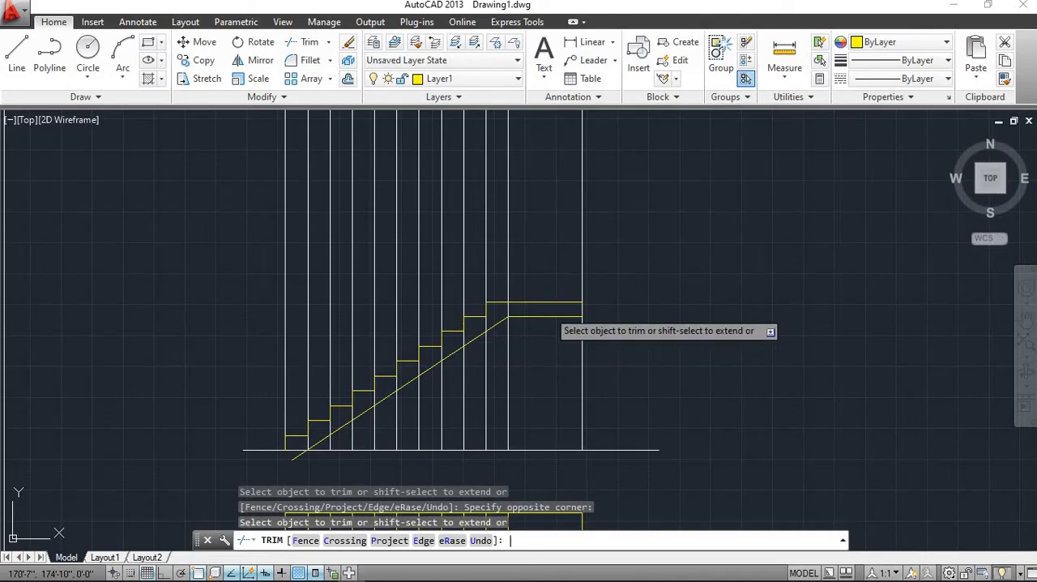
key(Escape)
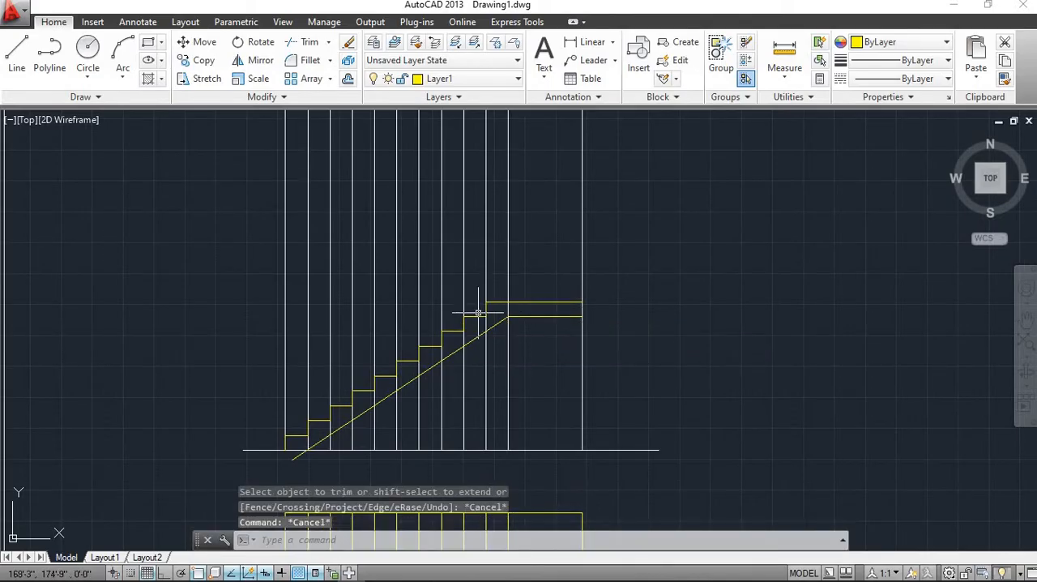
Mirror all the treads and risers of the lower flight about the landing's horizontal top line, keeping the source objects
scroll(508, 305, up, 2)
scroll(508, 307, down, 2)
scroll(510, 337, up, 2)
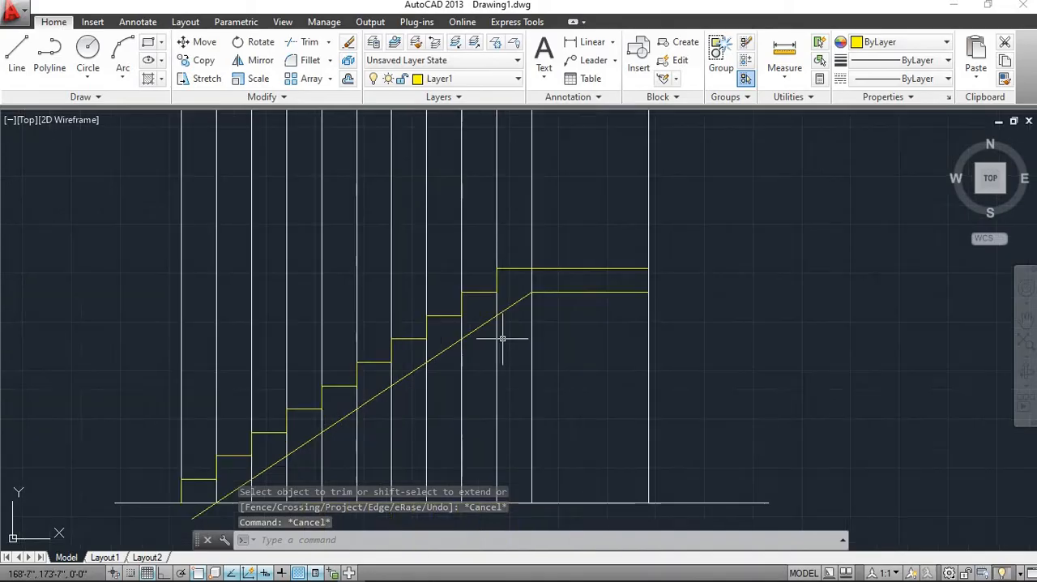
click(525, 267)
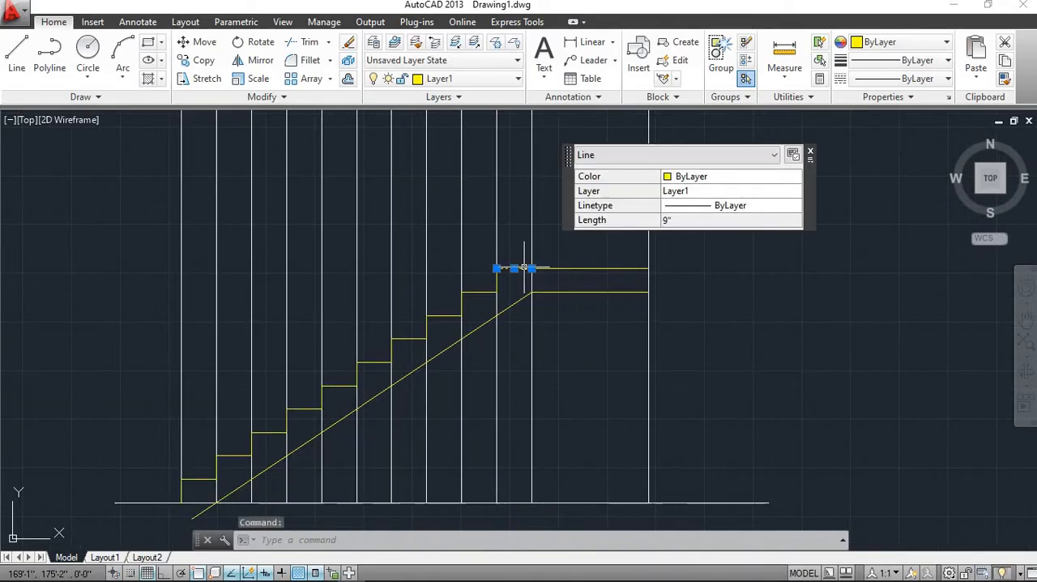
scroll(506, 280, up, 2)
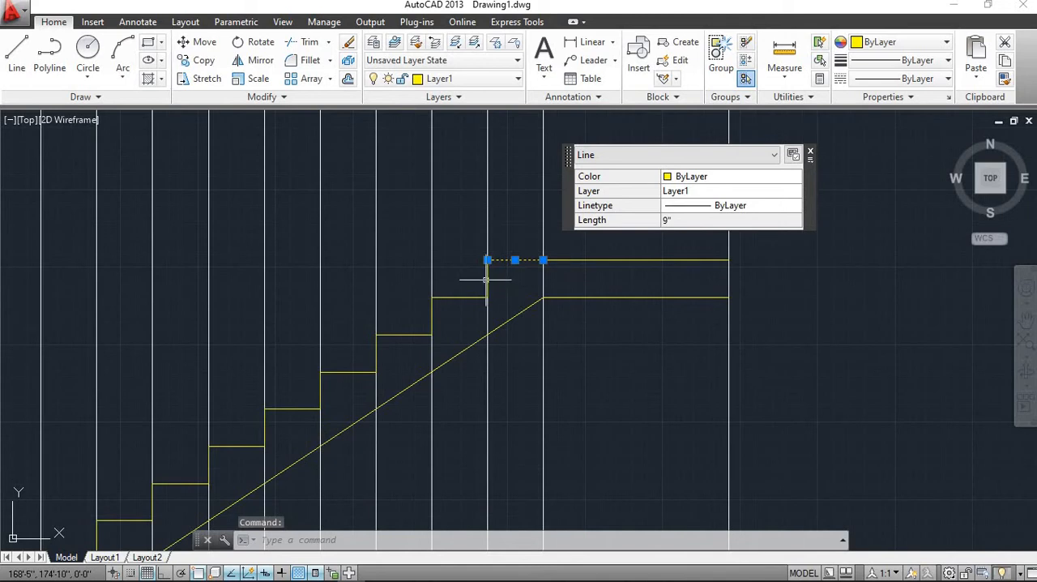
click(486, 281)
click(455, 297)
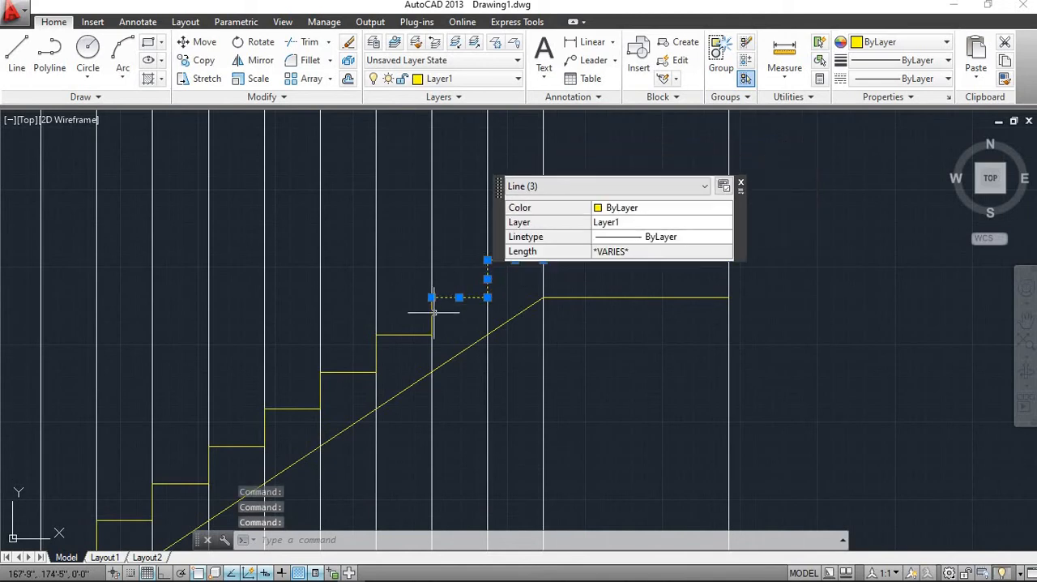
click(431, 316)
click(394, 337)
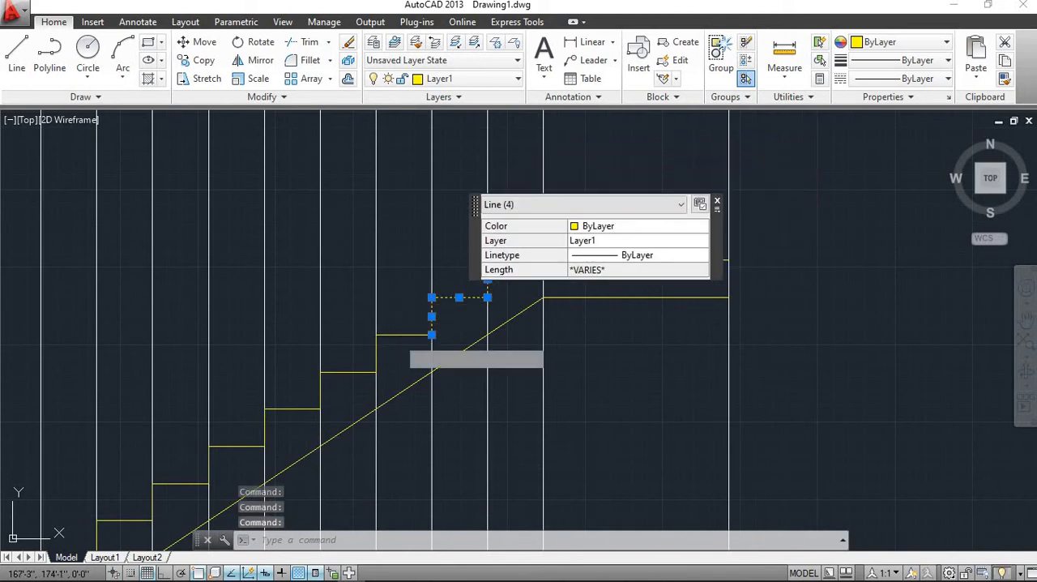
click(394, 335)
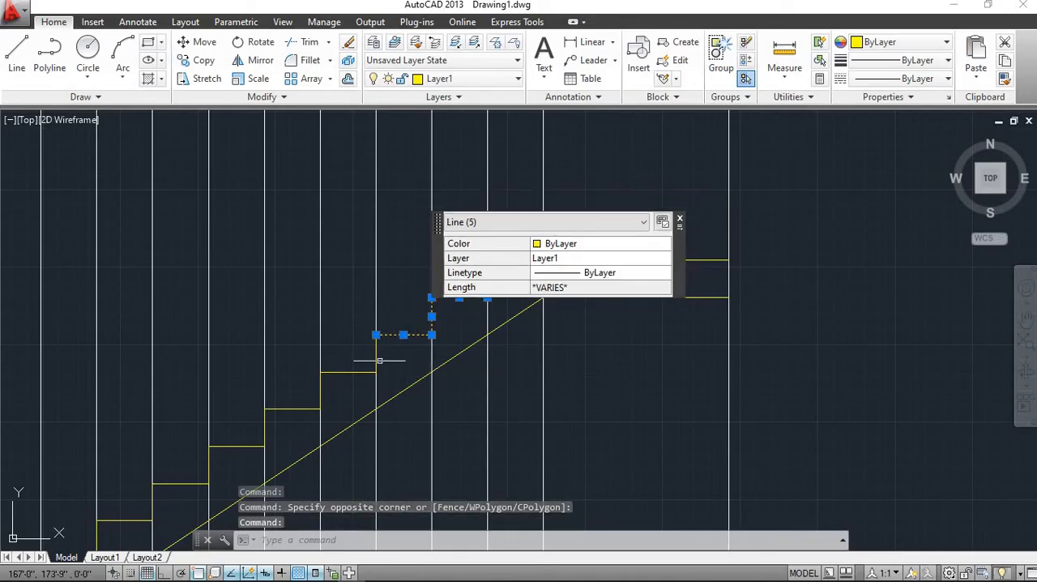
click(375, 360)
click(346, 372)
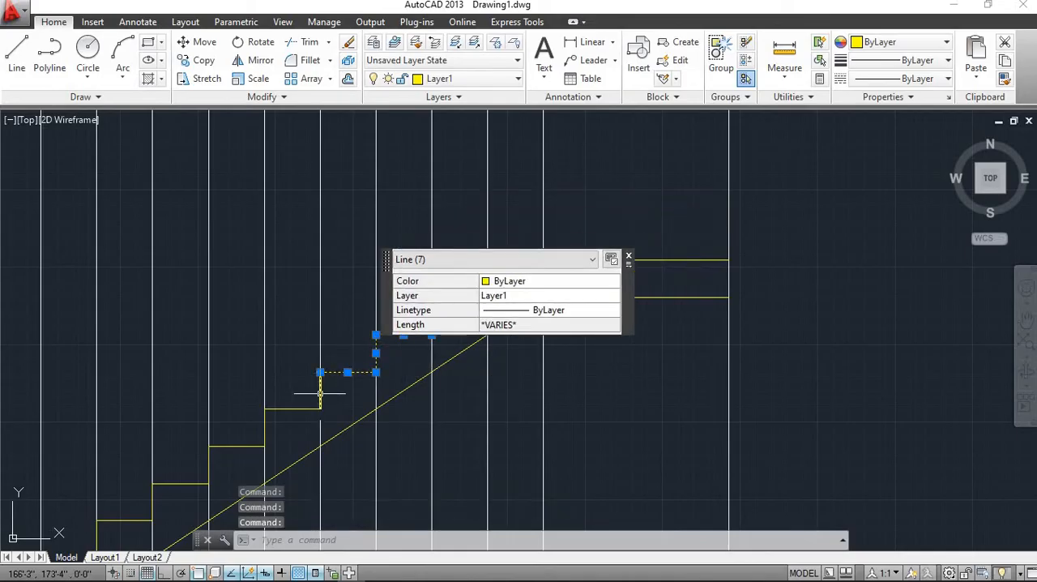
click(320, 393)
click(293, 409)
scroll(293, 408, down, 2)
mouse_move(293, 408)
middle_down()
mouse_move(333, 378)
mouse_move(232, 431)
mouse_move(231, 461)
middle_up()
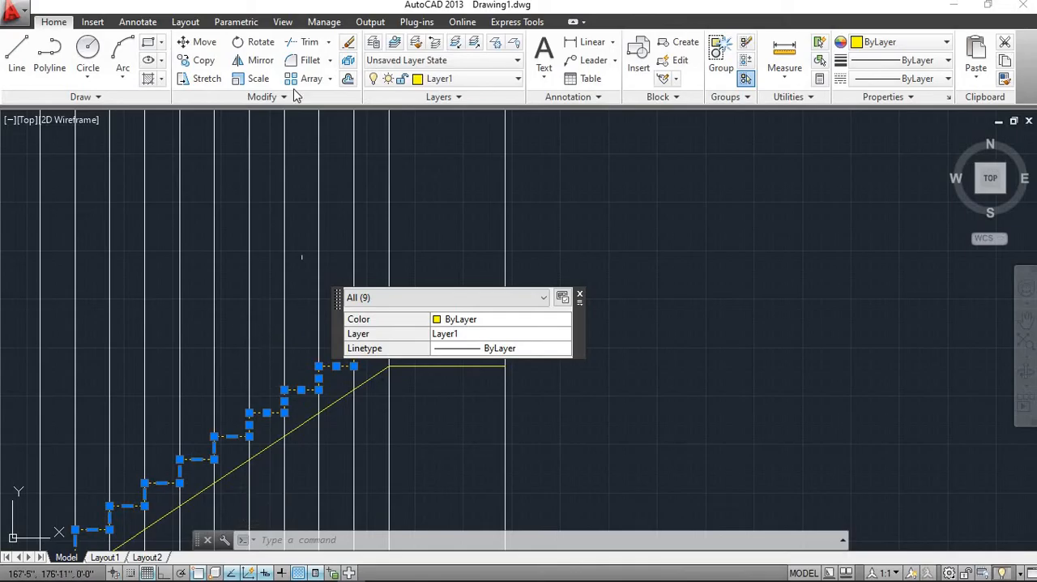
click(256, 60)
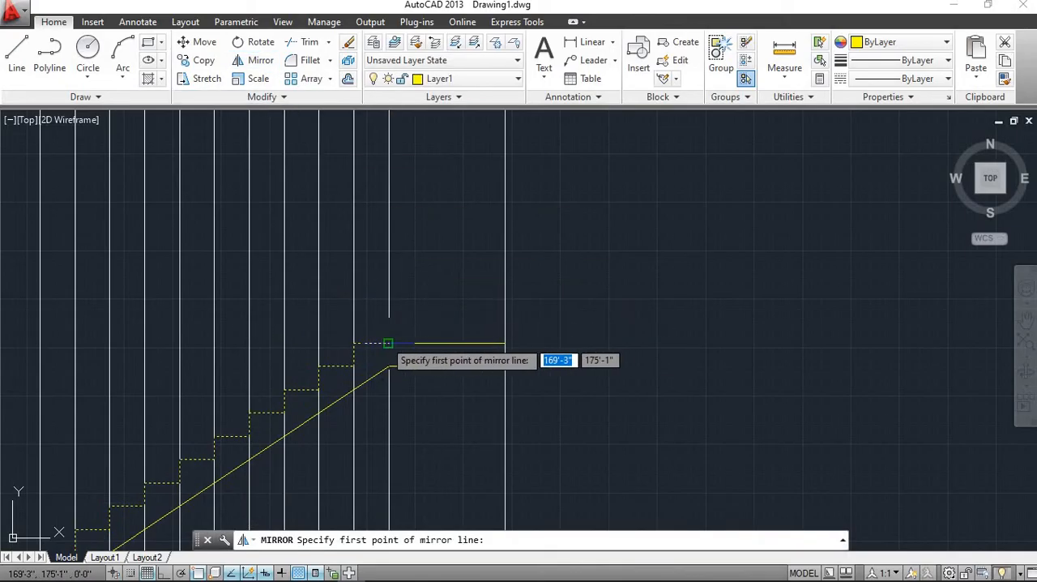
click(388, 343)
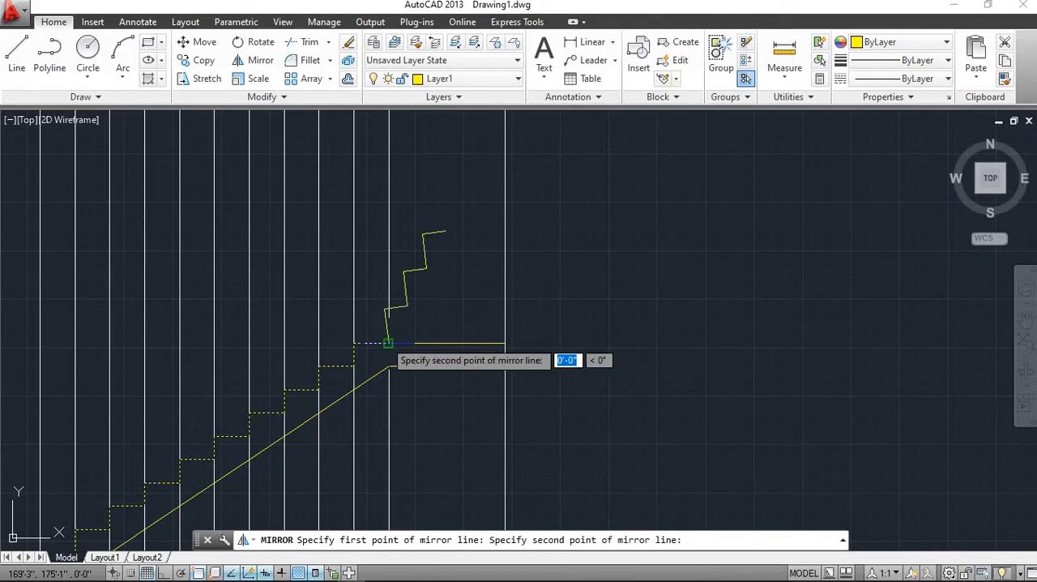
click(239, 341)
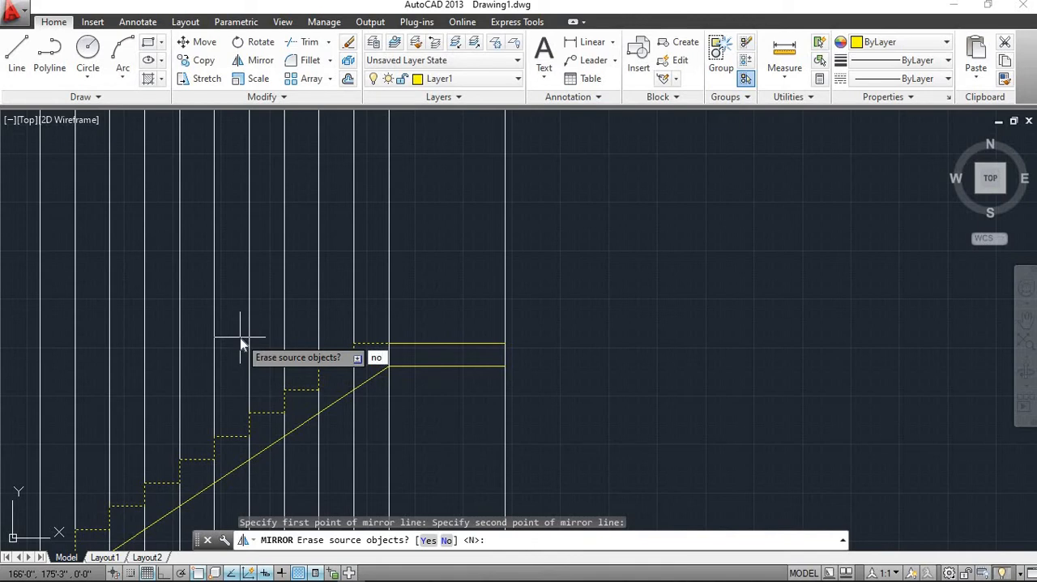
key(Return)
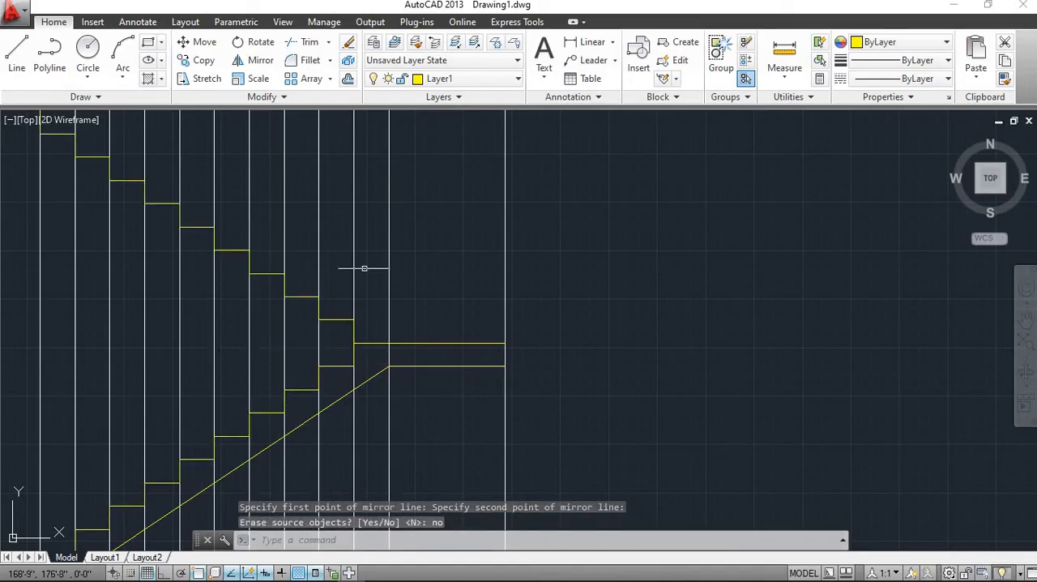
Draw a sloping line through the upper flight's inner corners, from the landing top line's west end to the foot of the westernmost riser
scroll(299, 252, down, 2)
scroll(300, 252, up, 4)
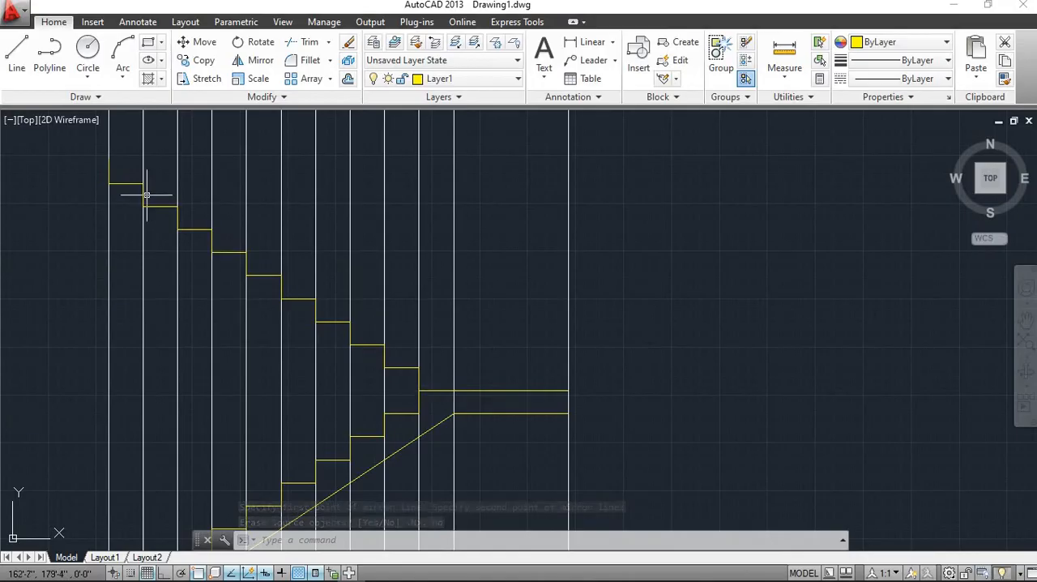
click(16, 52)
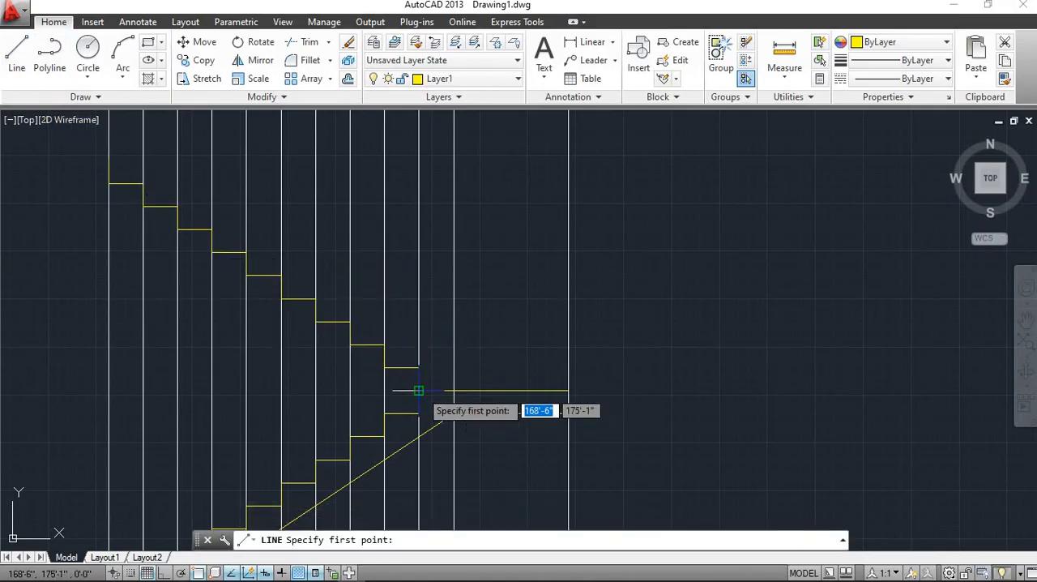
scroll(418, 390, up, 4)
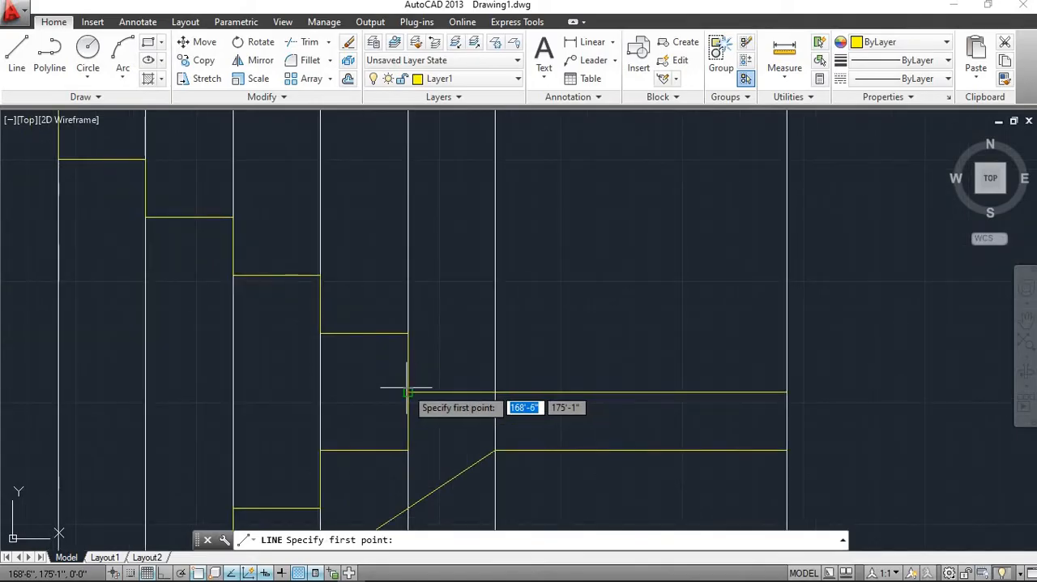
click(408, 392)
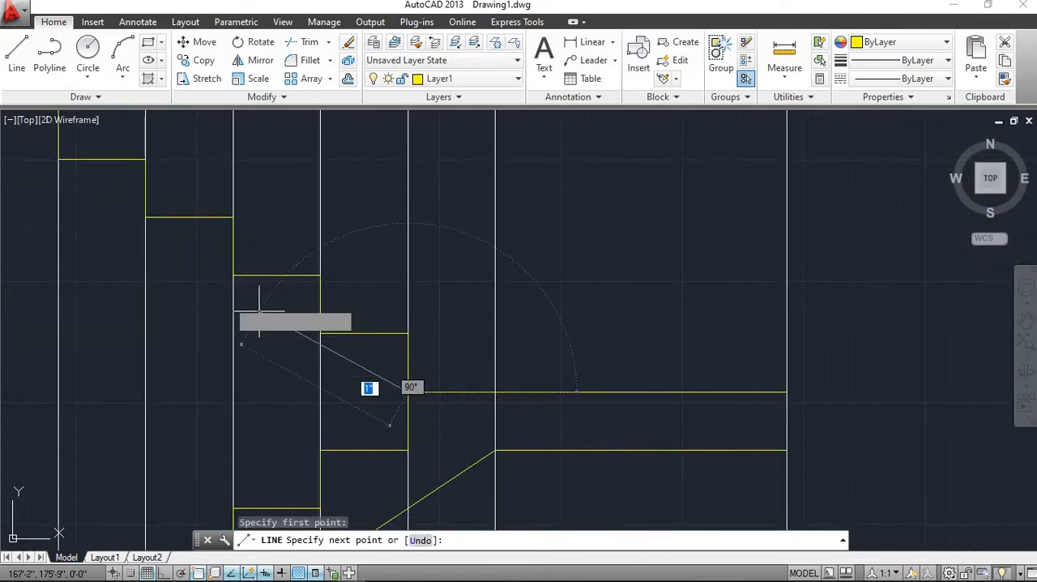
scroll(259, 311, down, 2)
mouse_move(259, 311)
middle_down()
mouse_move(605, 498)
mouse_move(594, 496)
middle_up()
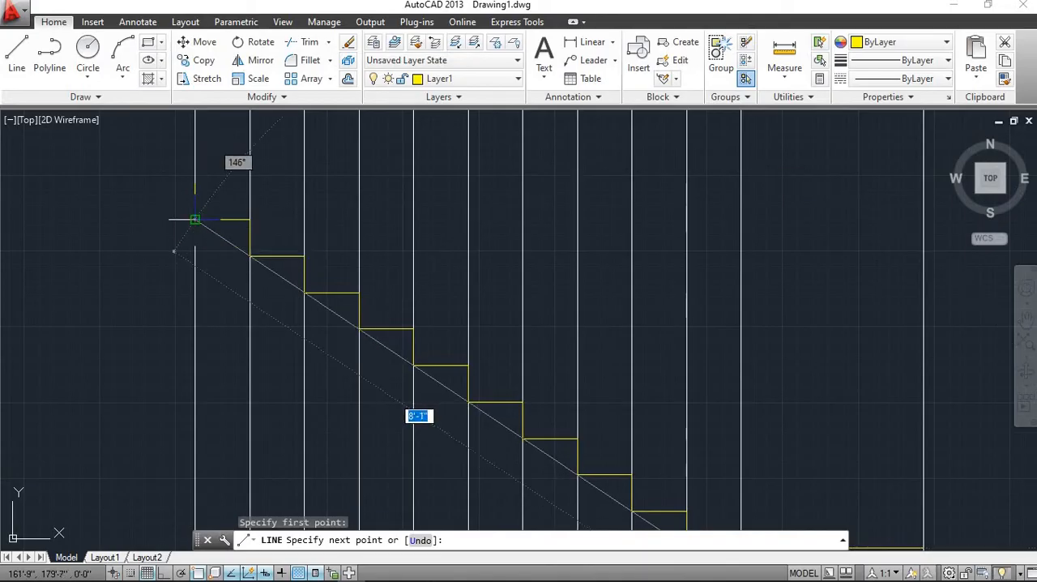
scroll(194, 218, up, 1)
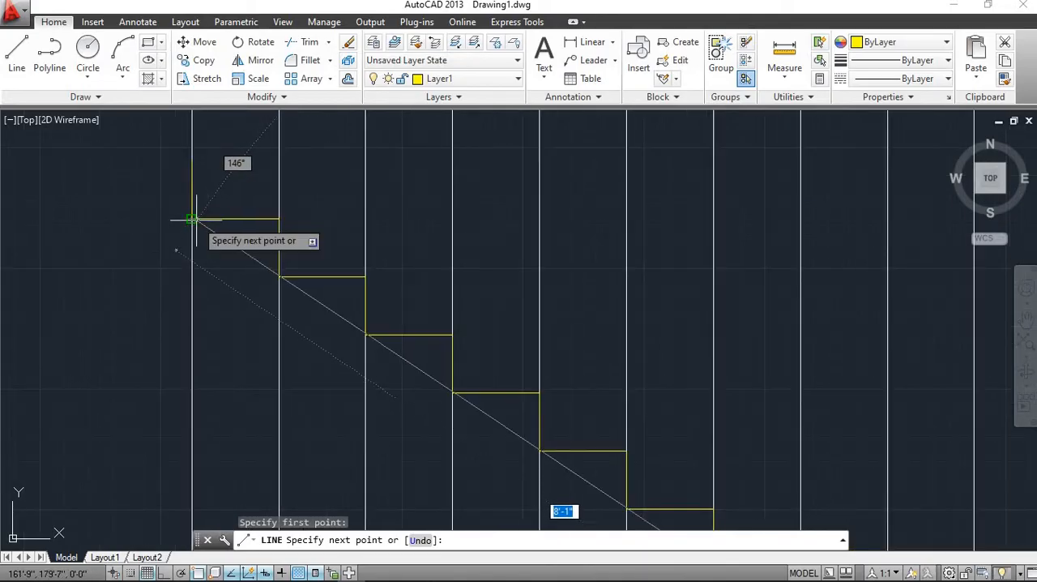
click(194, 218)
key(Escape)
Offset the upper flight's sloping line 5" to the underside of its steps
scroll(364, 284, down, 3)
middle_drag(380, 295, 327, 265)
scroll(397, 310, up, 2)
text(o)
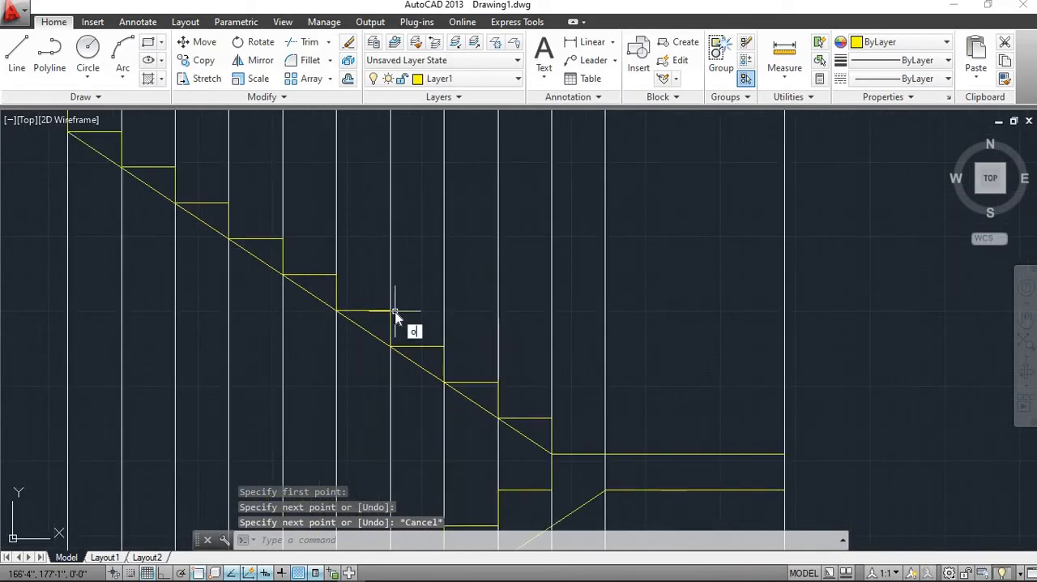
key(Return)
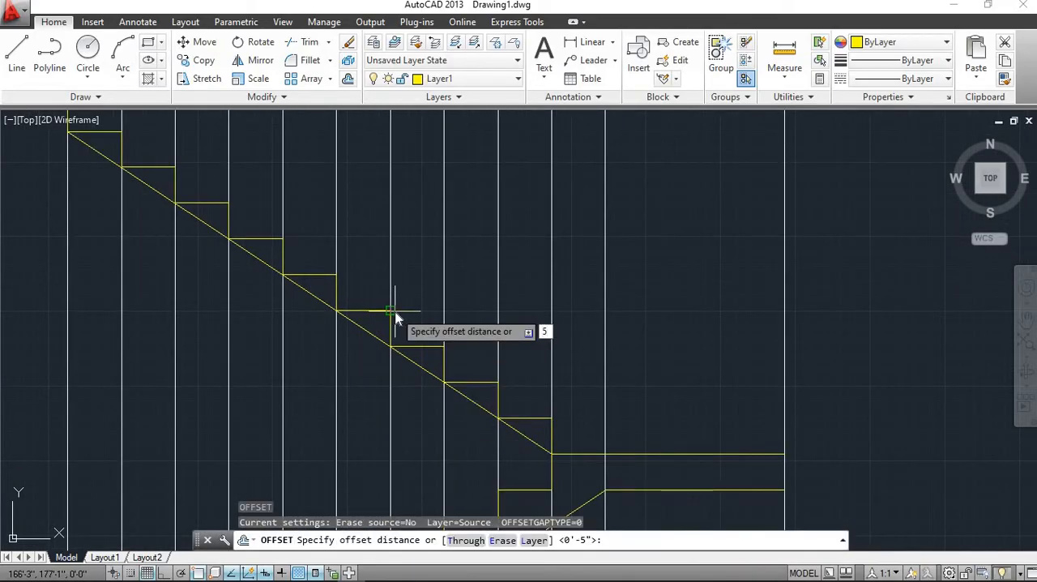
key(Return)
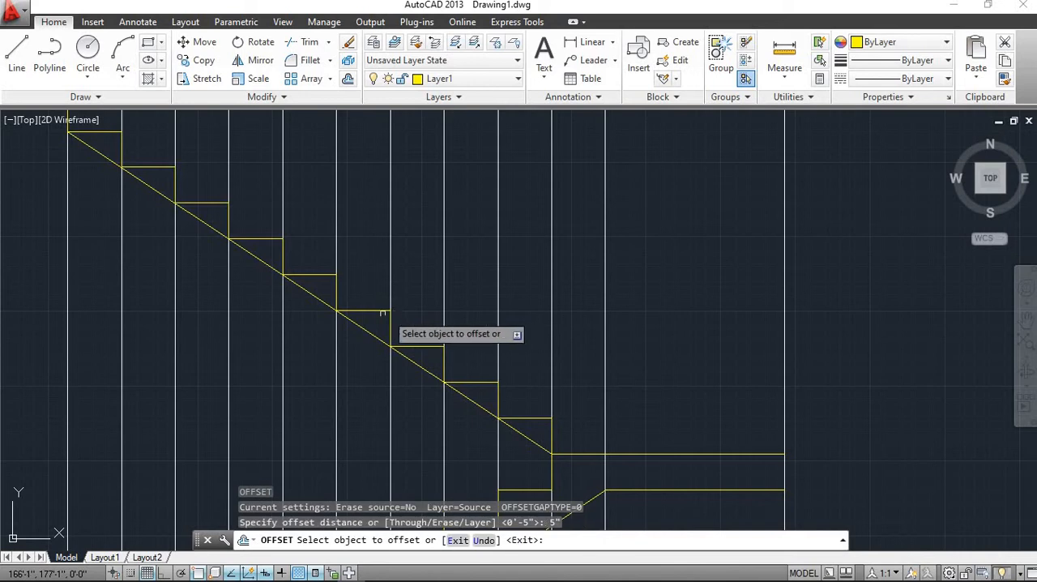
click(364, 328)
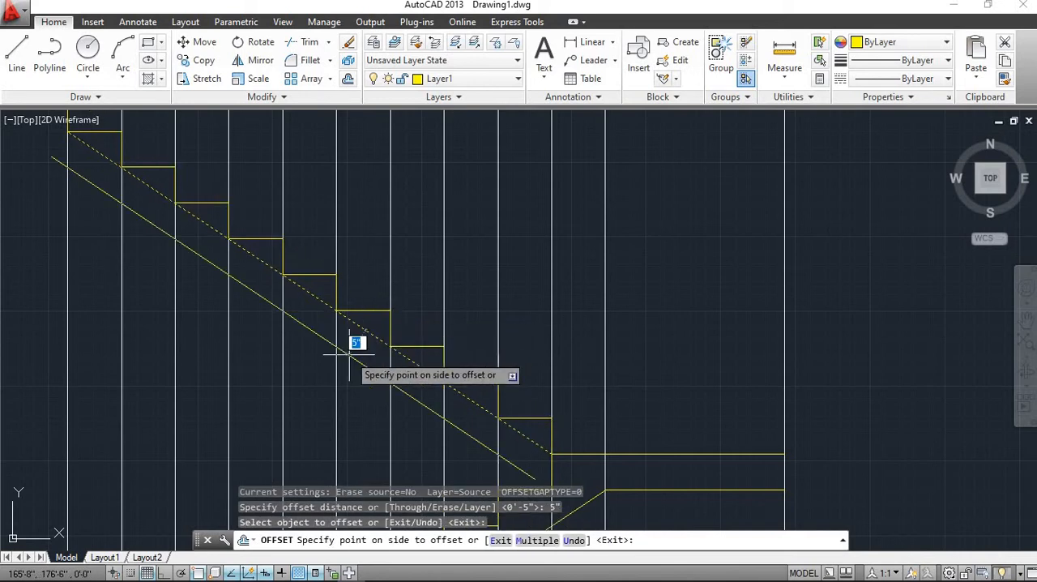
click(349, 354)
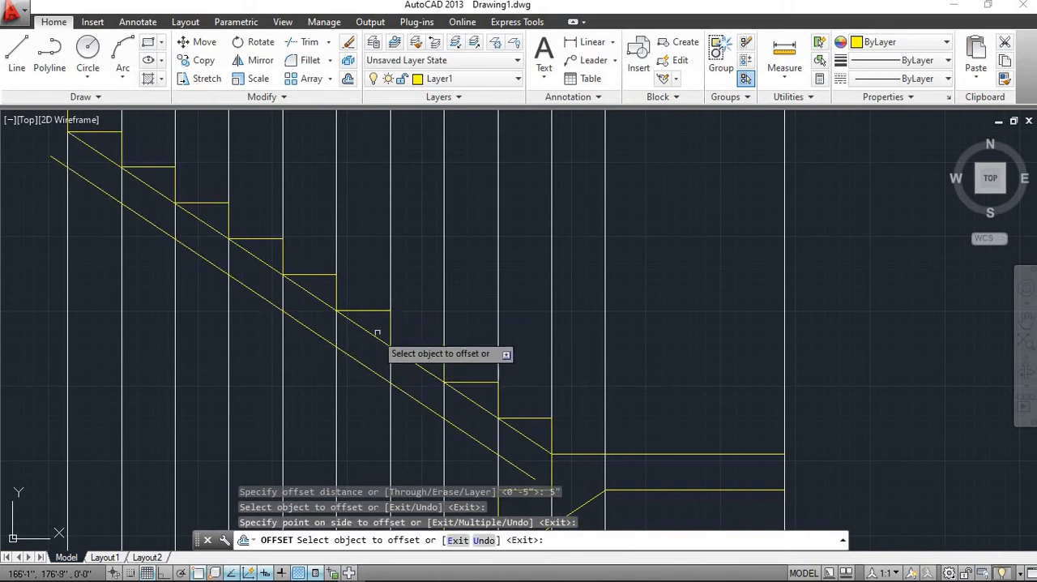
scroll(391, 325, down, 2)
scroll(379, 325, up, 2)
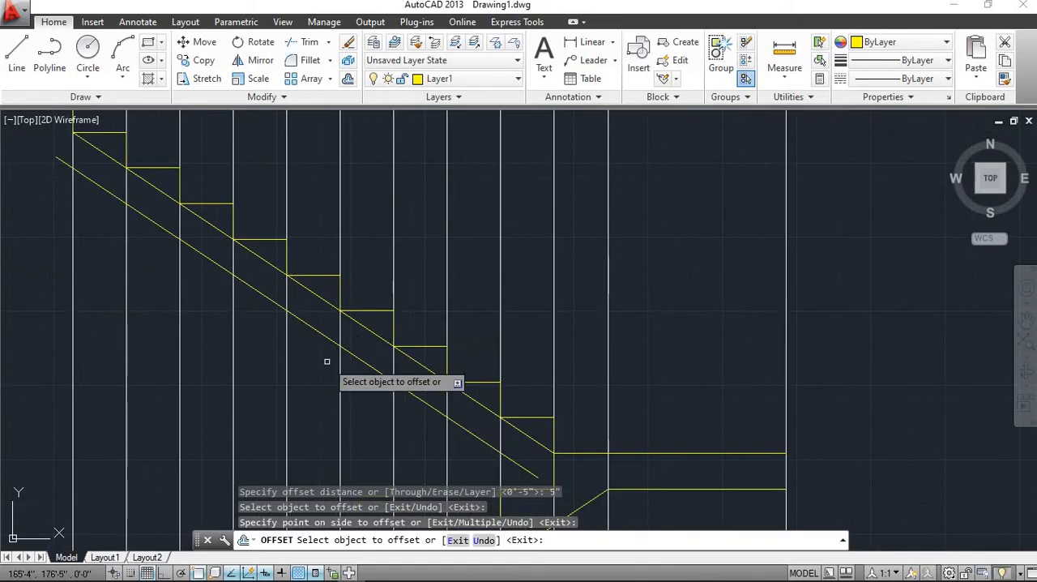
key(Escape)
key(Escape)
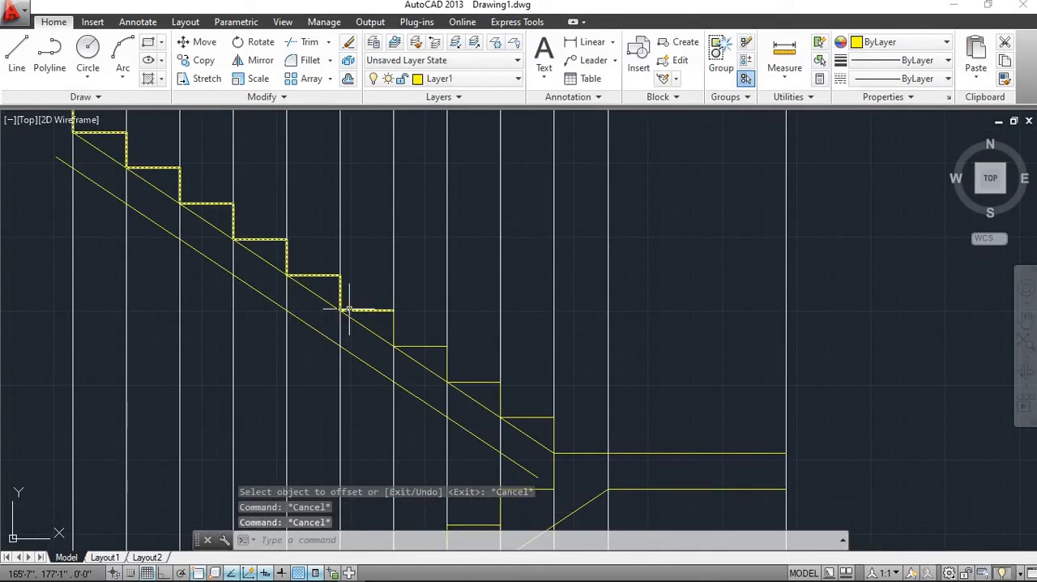
Erase the upper flight's original sloping line that touches the inner corners of its steps
scroll(353, 338, up, 3)
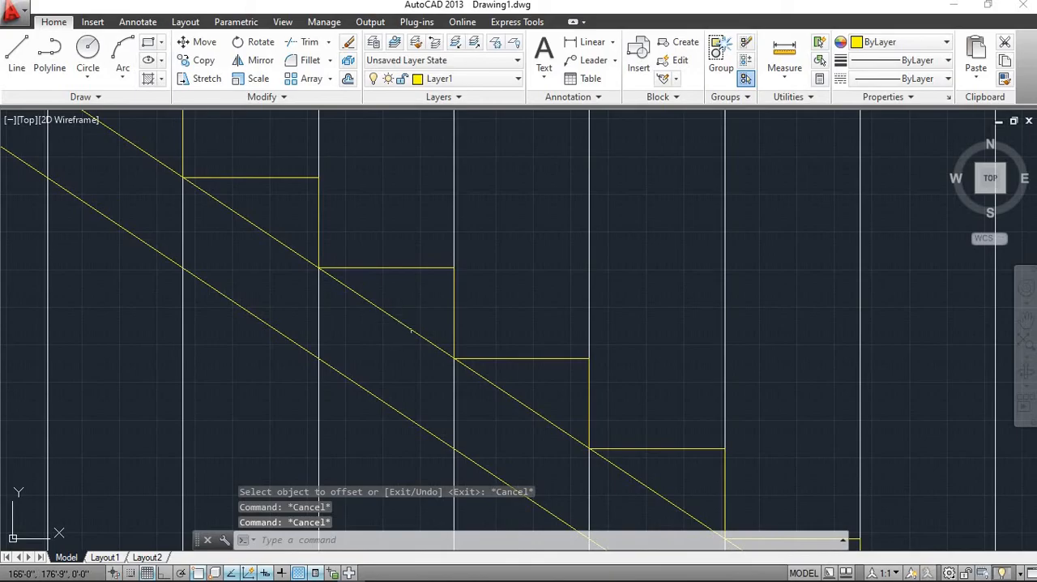
click(405, 325)
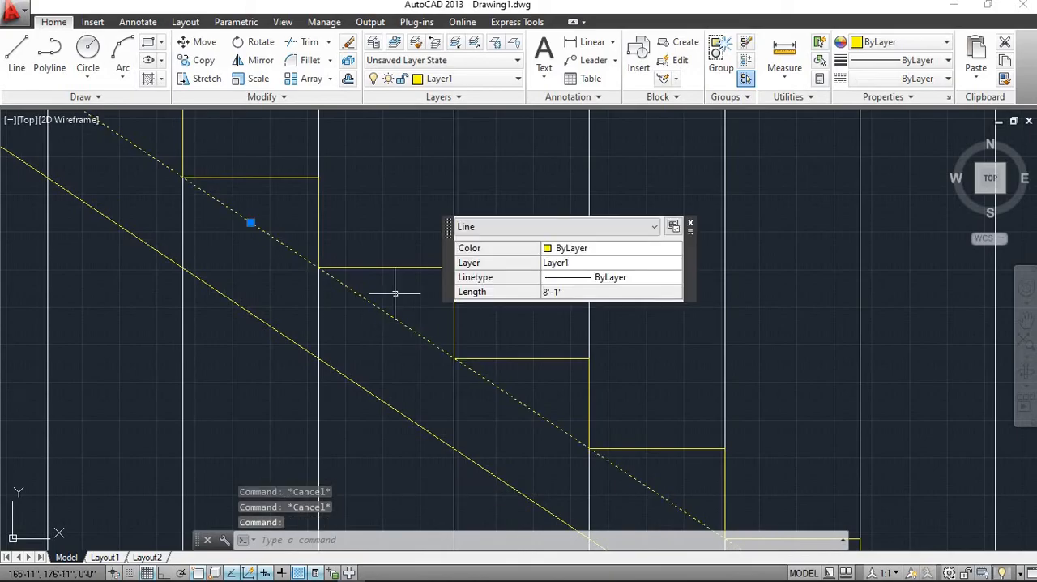
click(348, 43)
scroll(361, 170, down, 5)
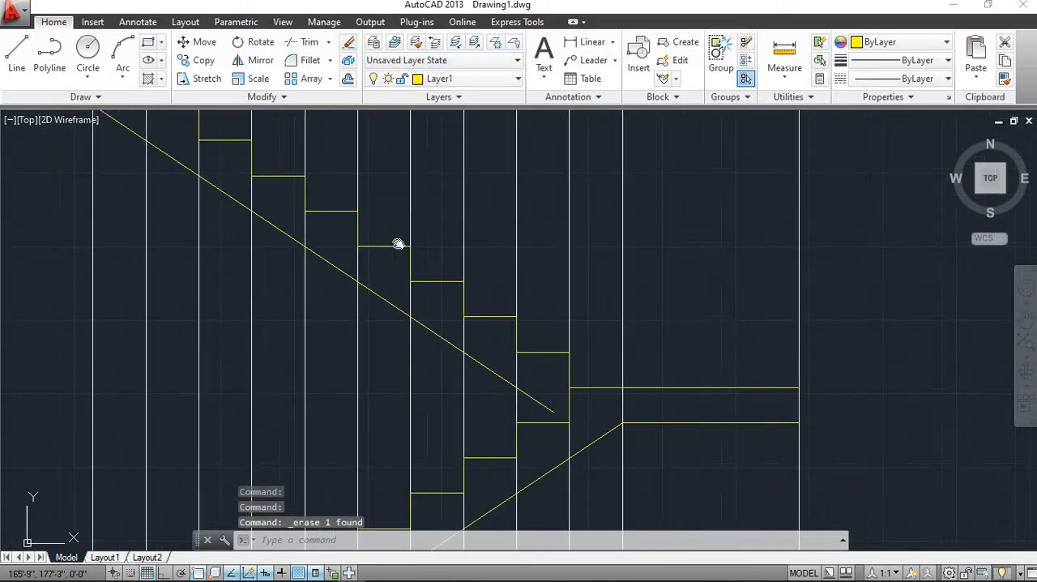
Extend the lower end of the upper flight's sloping underside line to the vertical riser line at the landing's west end
scroll(507, 391, up, 4)
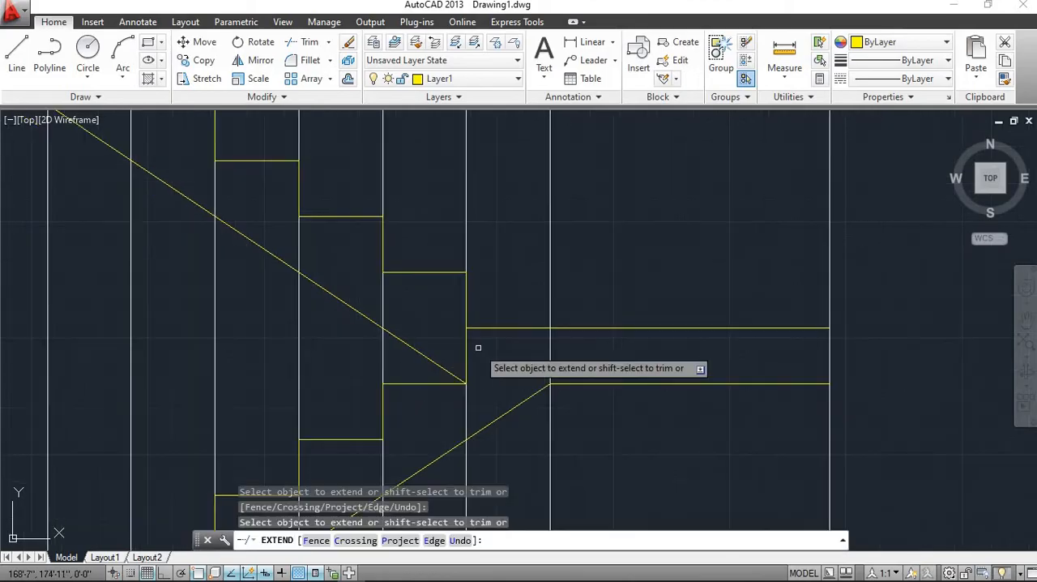
scroll(433, 372, up, 4)
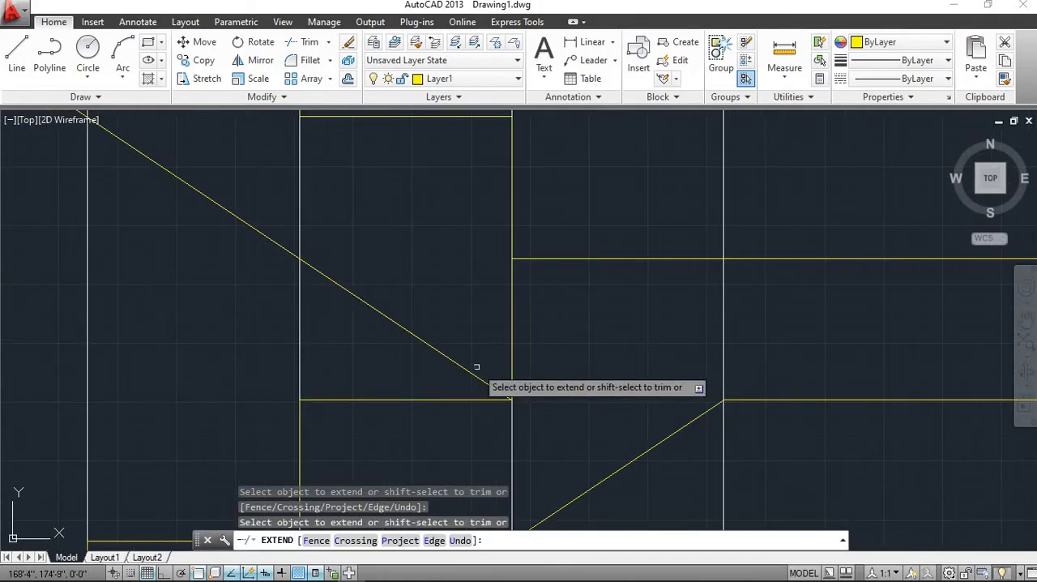
scroll(476, 367, down, 8)
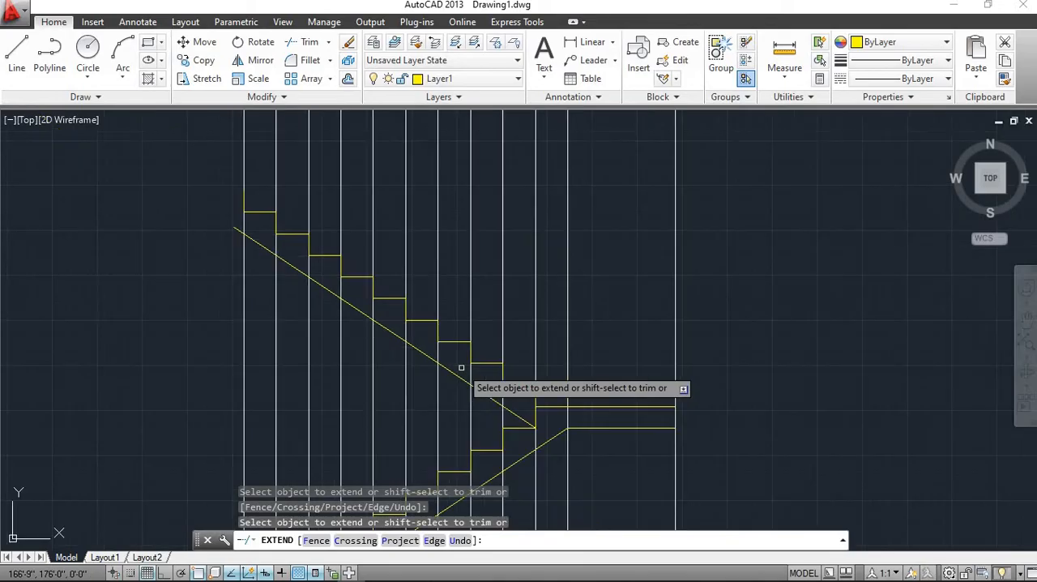
key(Escape)
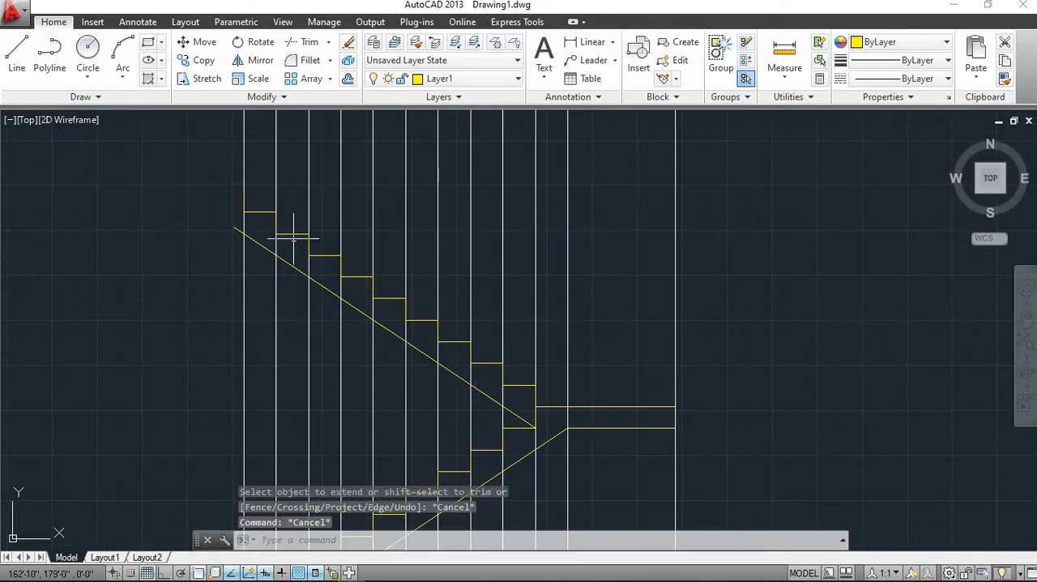
Trim the upper end of the upper flight's underside line where it overshoots the westernmost vertical construction ray
scroll(278, 234, up, 2)
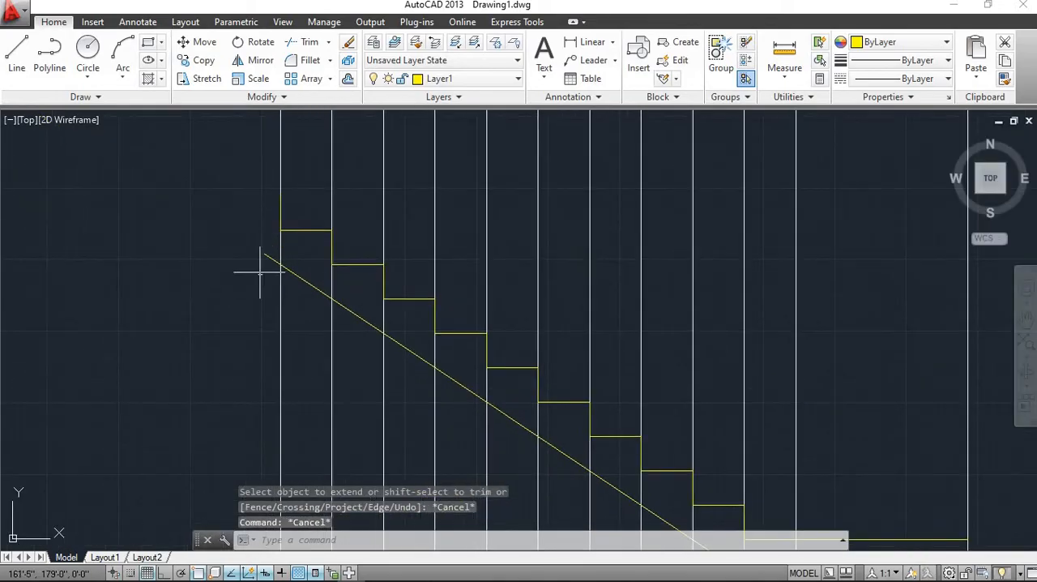
scroll(260, 273, up, 4)
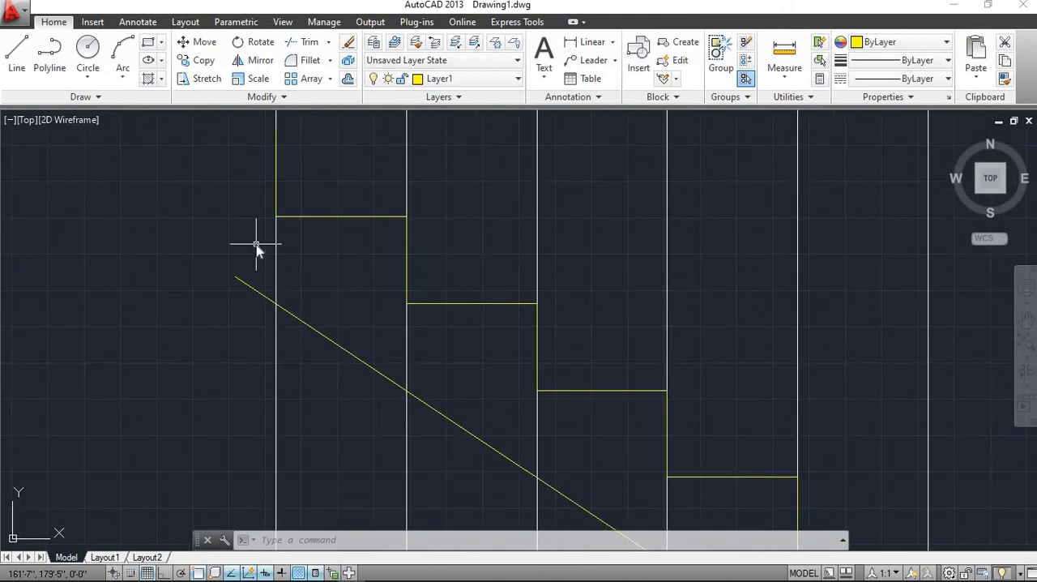
key(Return)
key(Return)
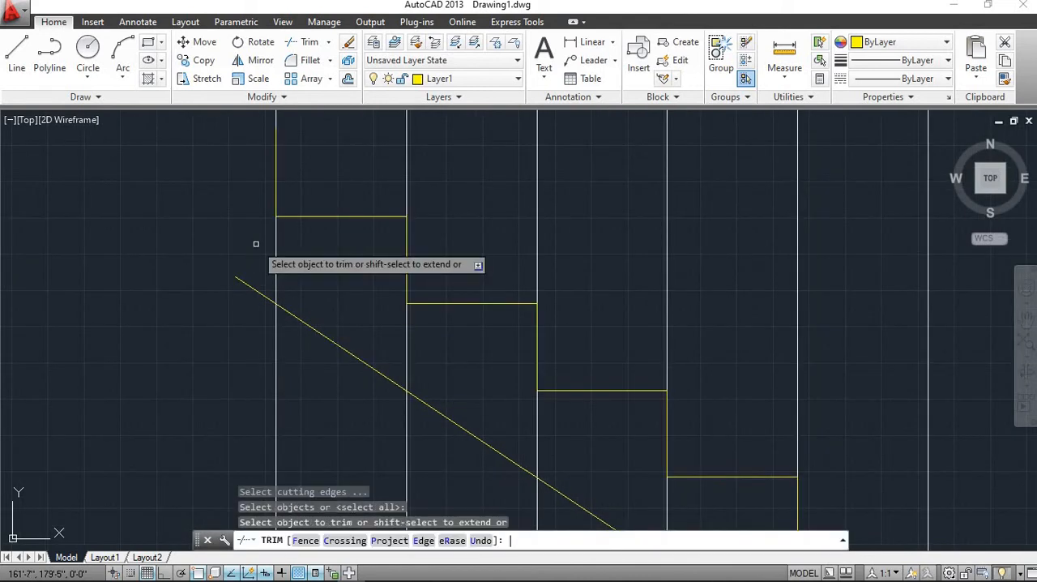
click(256, 245)
click(238, 298)
scroll(261, 247, down, 4)
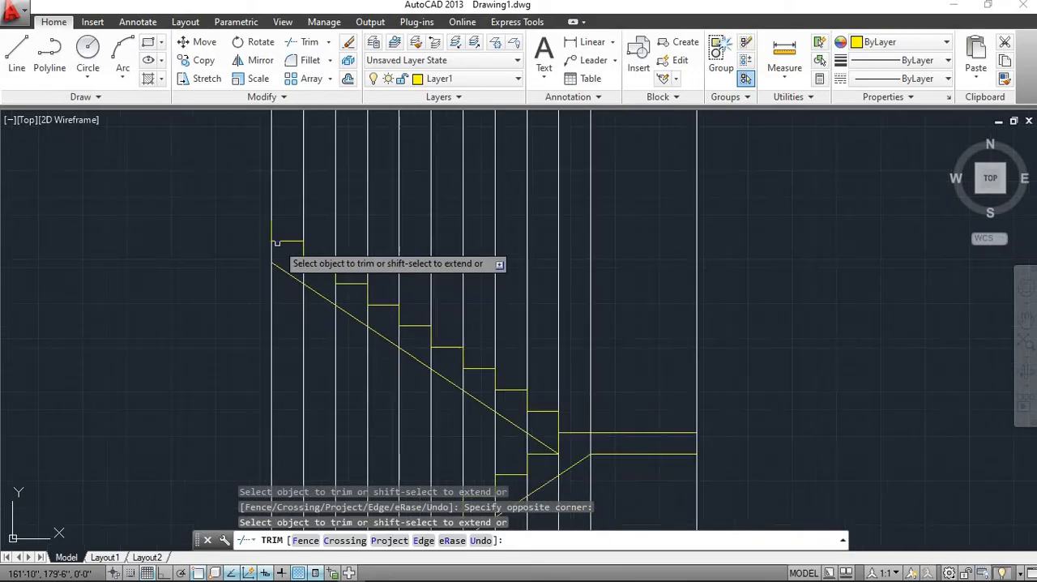
Trim the part of the lower flight's sloping underside line that runs below the horizontal ground line
scroll(324, 276, down, 5)
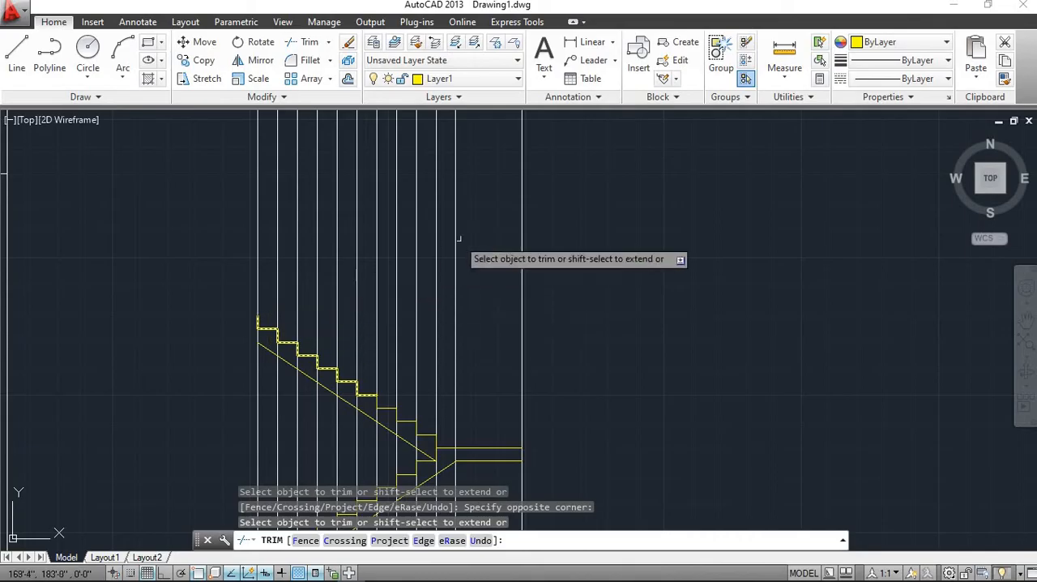
scroll(453, 247, down, 2)
scroll(453, 248, down, 1)
scroll(454, 248, up, 1)
middle_drag(424, 293, 433, 185)
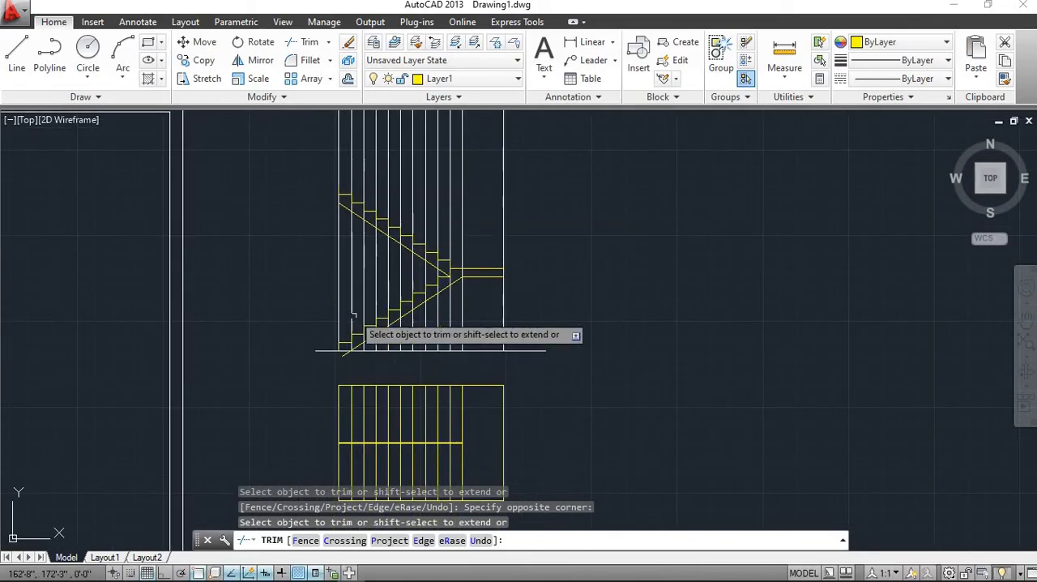
scroll(363, 336, up, 2)
scroll(363, 337, up, 3)
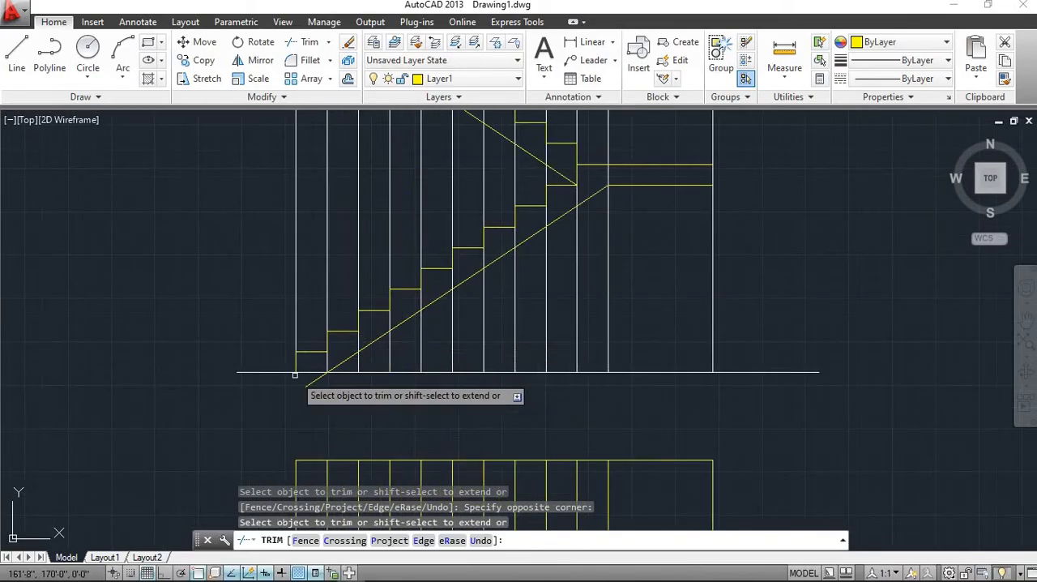
click(367, 399)
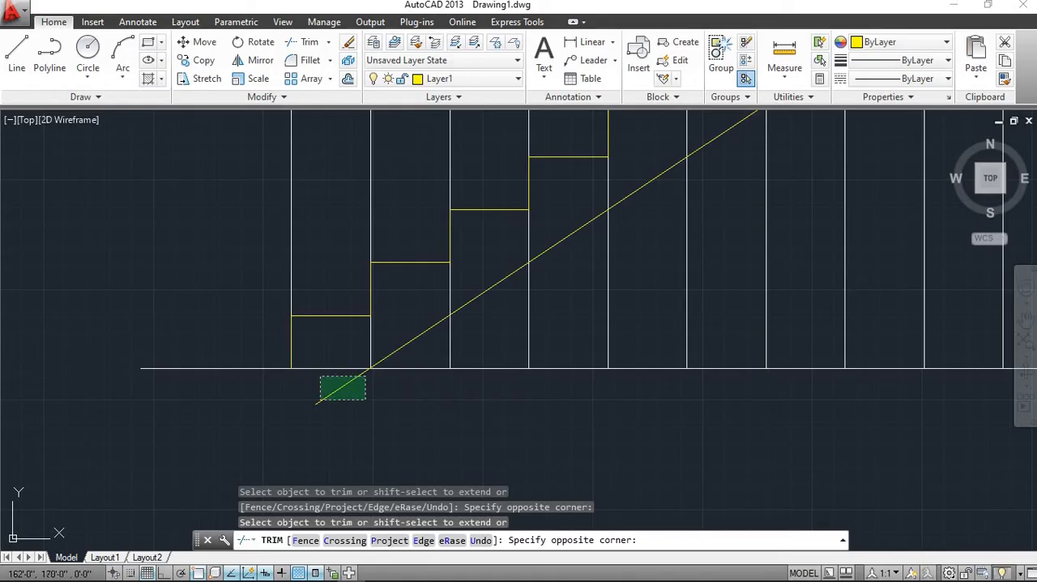
click(320, 400)
scroll(362, 379, down, 2)
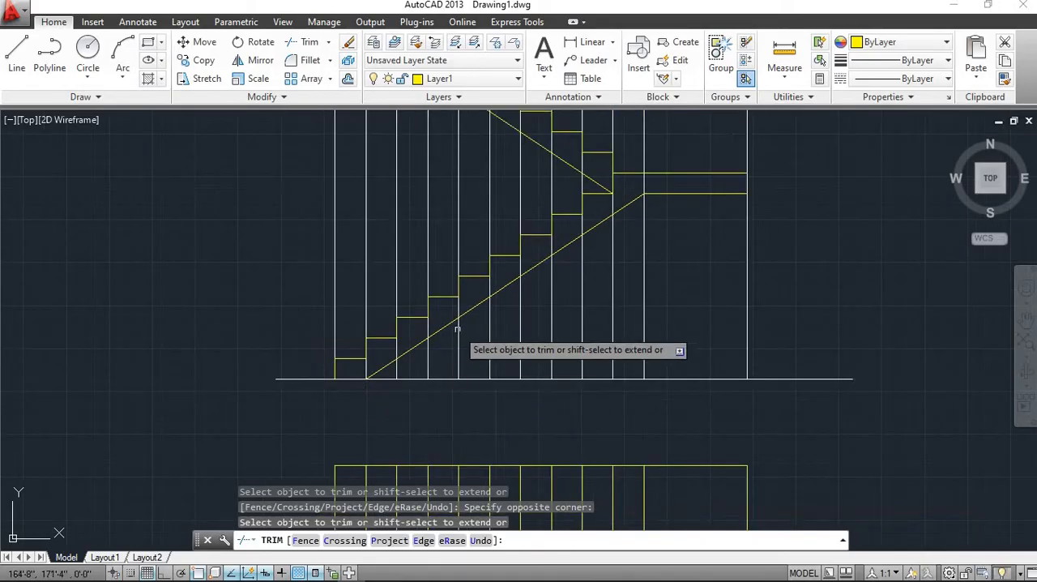
scroll(457, 329, down, 1)
middle_drag(483, 282, 422, 363)
middle_drag(426, 325, 405, 404)
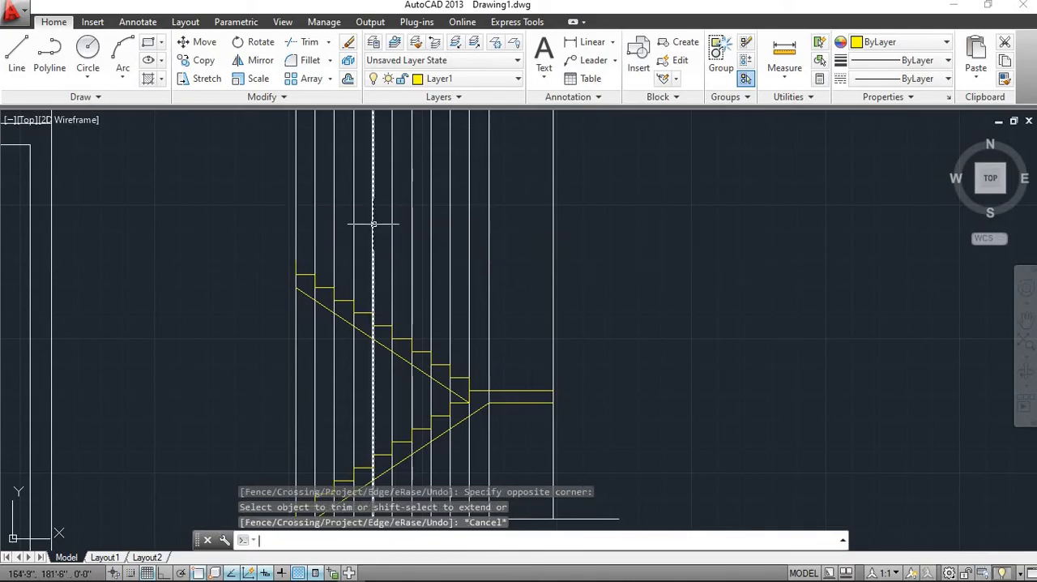
key(Escape)
key(Escape)
key(Escape)
Erase the vertical construction rays through both flights, from the westernmost riser to the west end of the landing's underside line
scroll(472, 283, down, 2)
scroll(472, 282, up, 2)
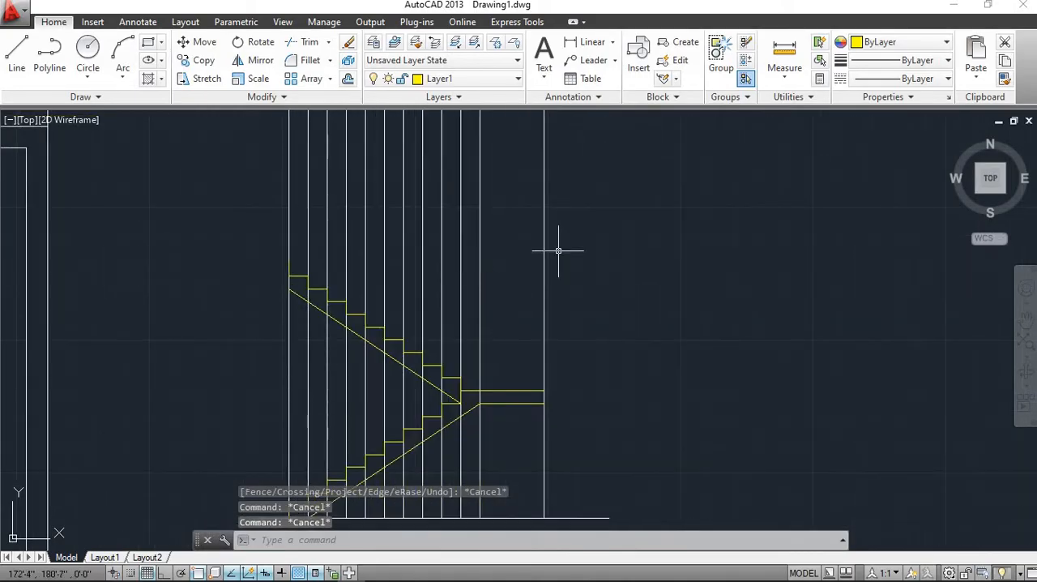
click(498, 239)
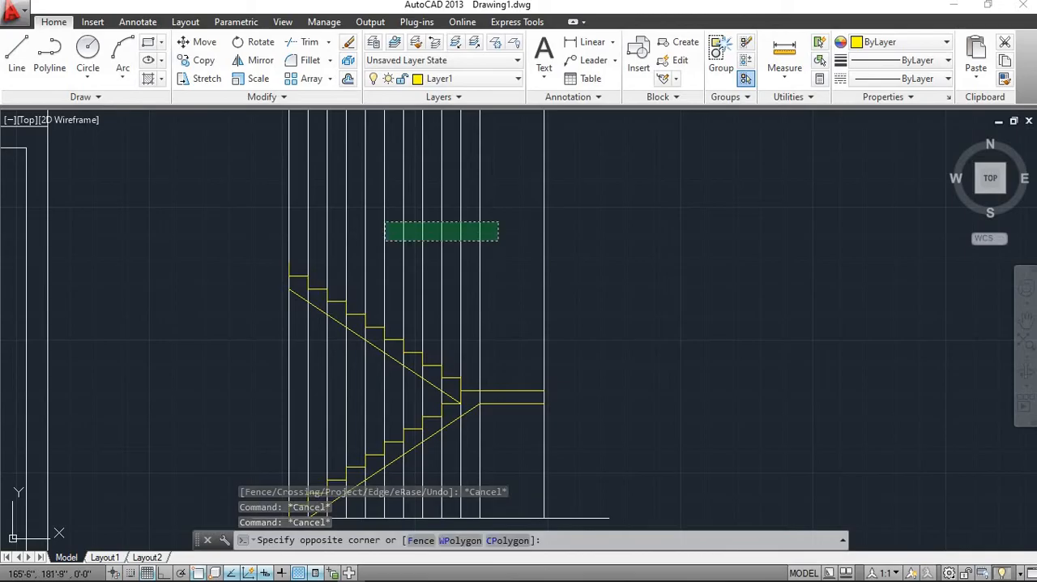
click(236, 185)
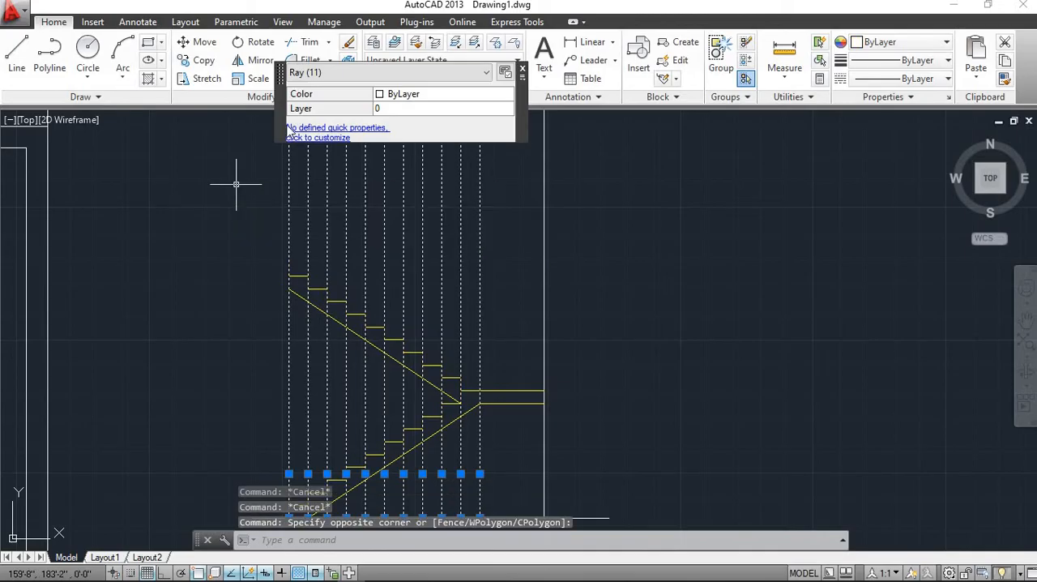
click(348, 44)
Close the upper flight's west end with a vertical line from the underside line's upper end to the foot of the westernmost riser
scroll(405, 243, down, 2)
scroll(405, 243, up, 2)
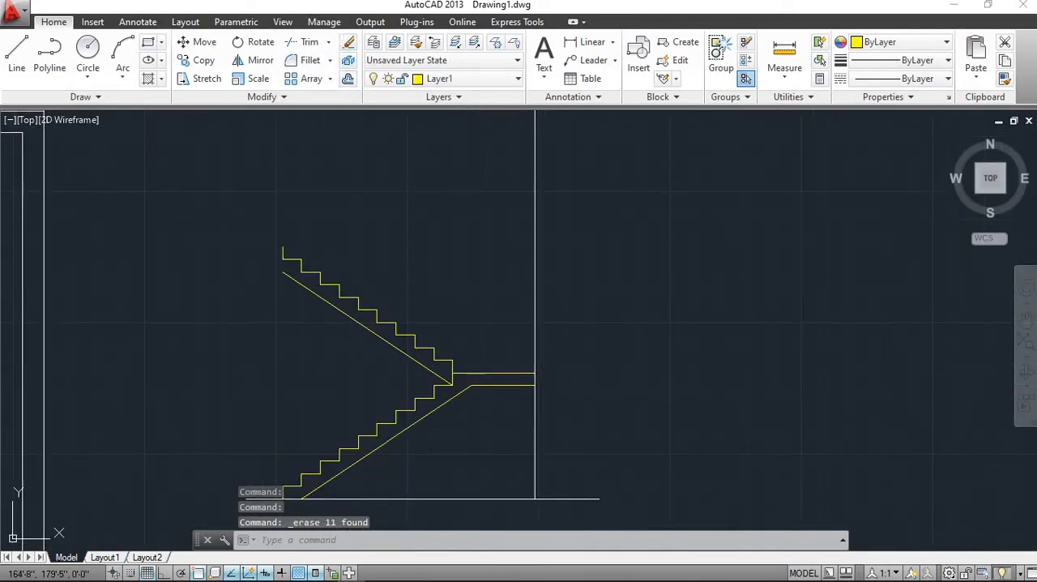
scroll(338, 245, up, 6)
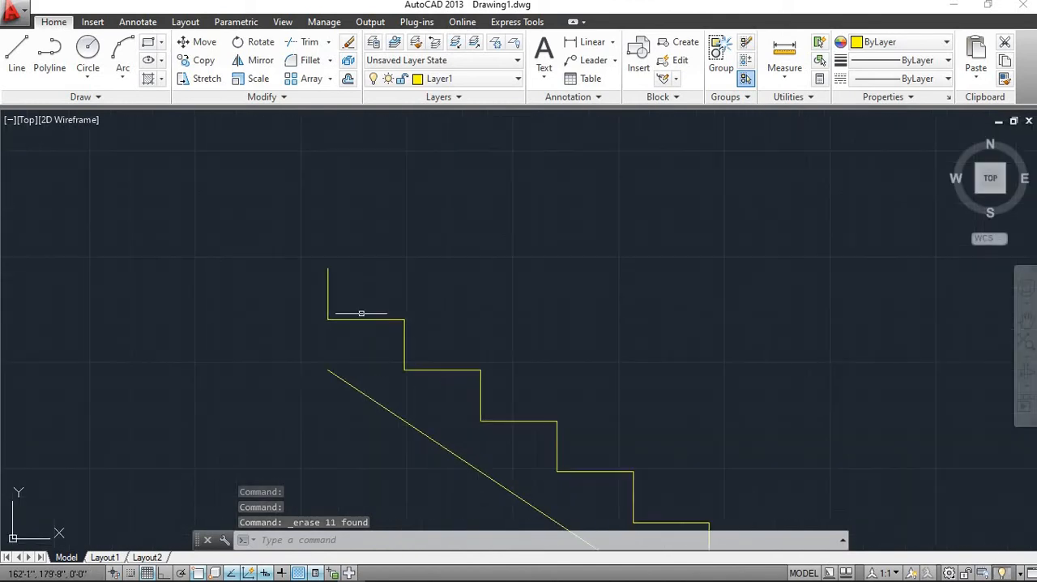
click(17, 55)
click(328, 370)
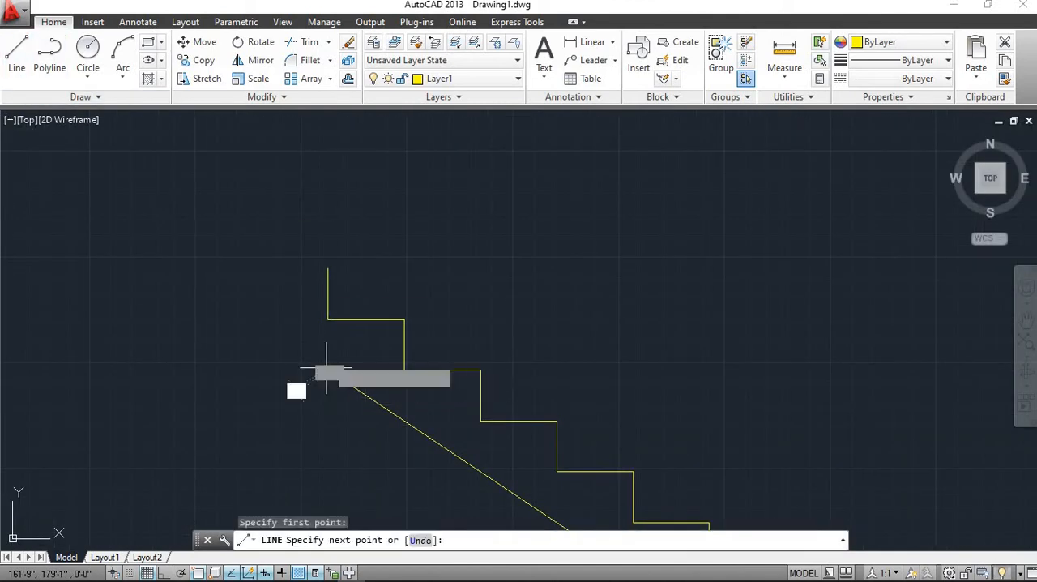
click(327, 319)
key(Escape)
Make layer 0 the current layer
scroll(397, 301, down, 5)
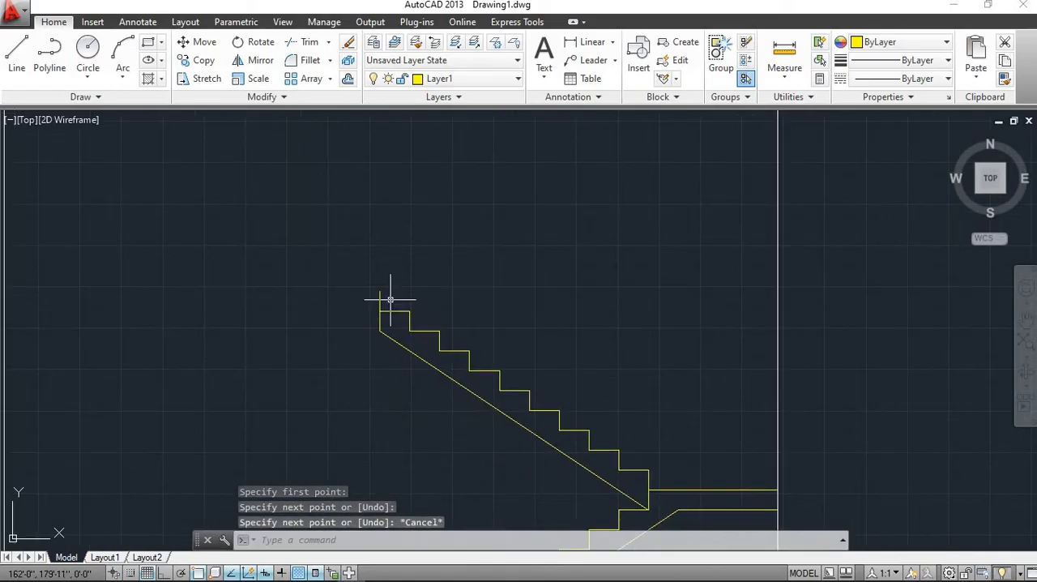
scroll(401, 317, down, 3)
scroll(412, 332, up, 5)
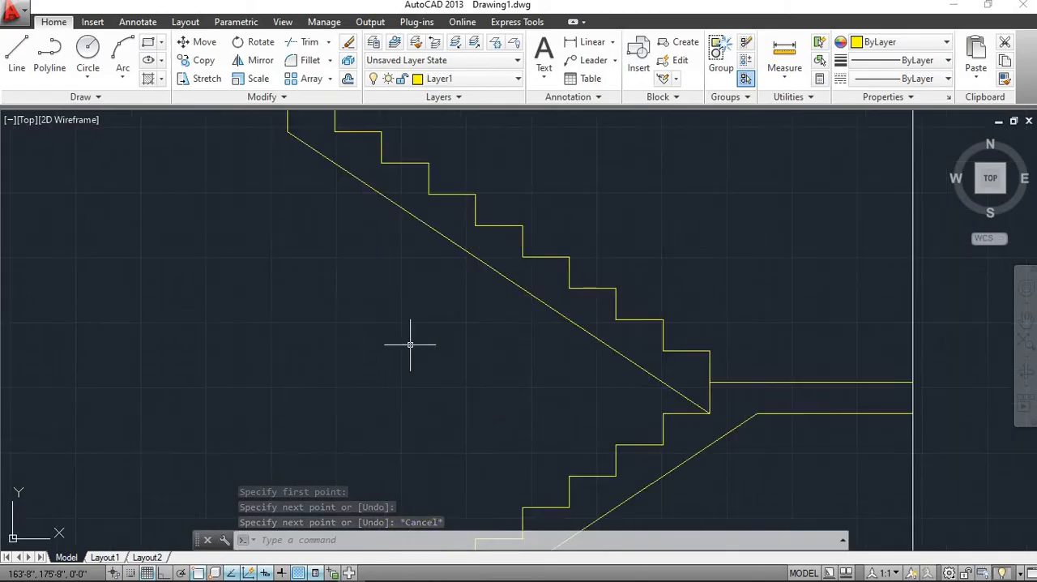
scroll(409, 349, down, 2)
scroll(388, 415, up, 3)
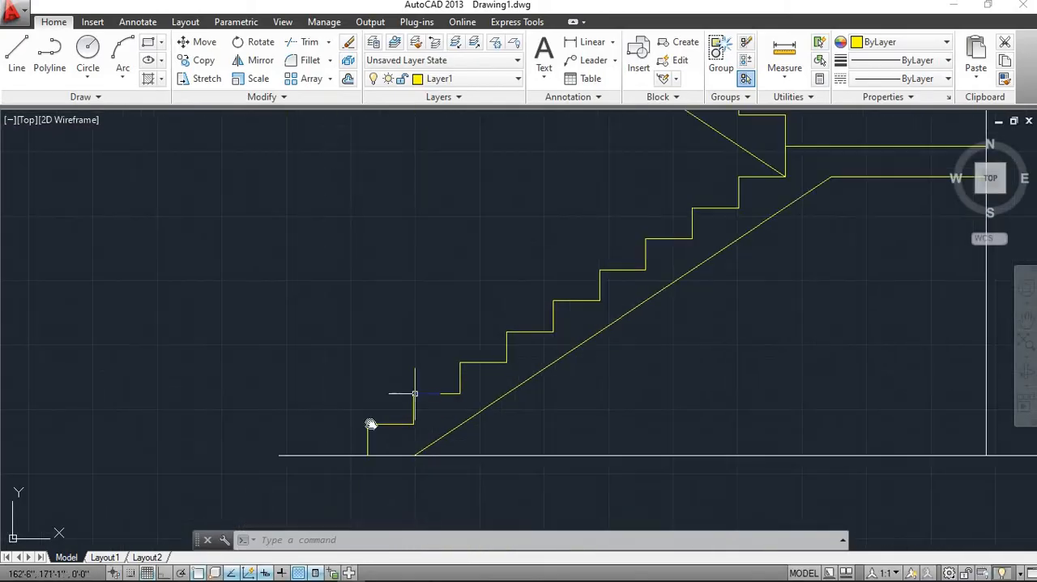
middle_drag(414, 394, 350, 433)
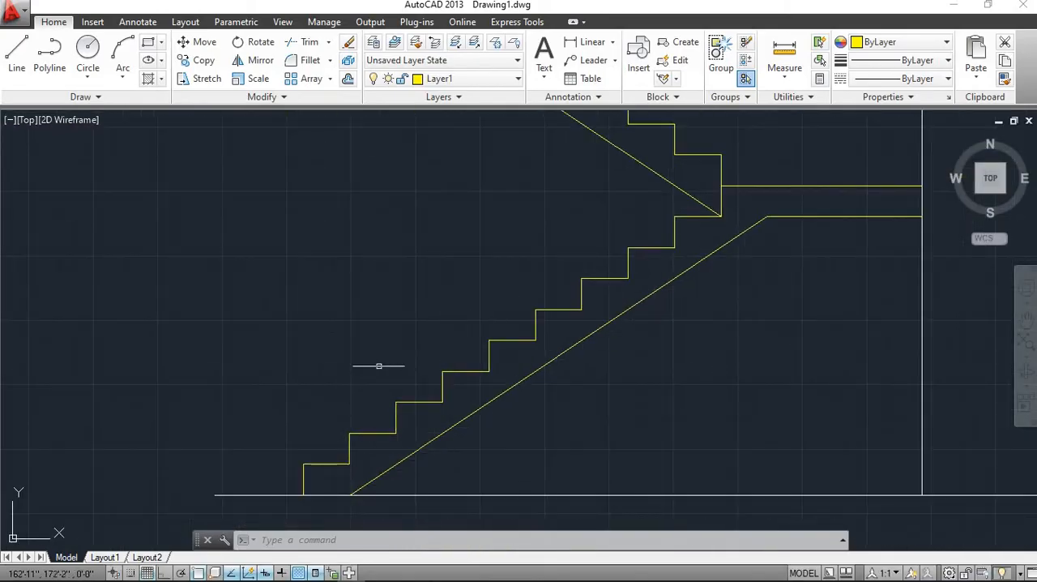
scroll(448, 237, down, 2)
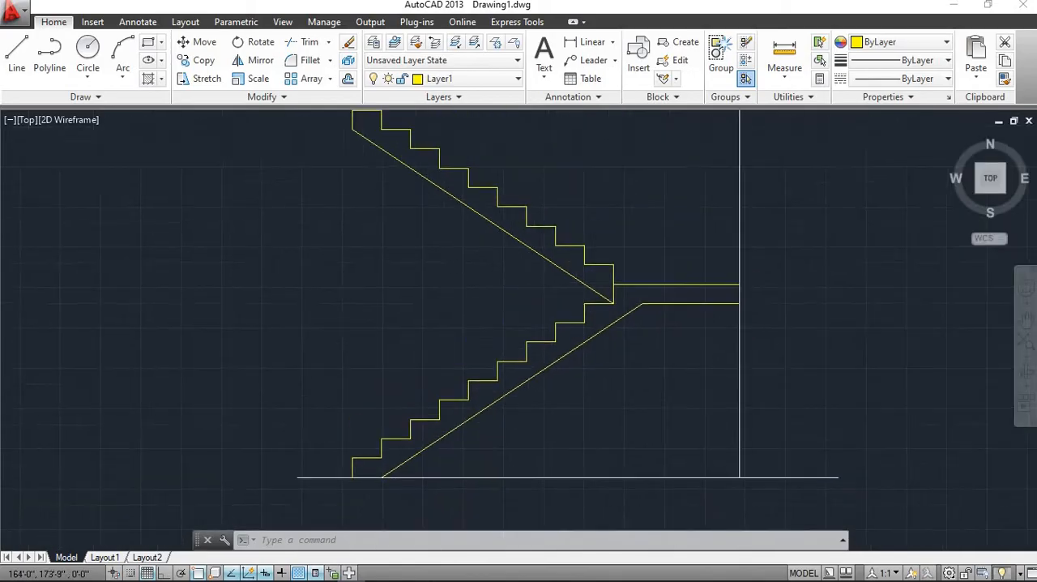
click(465, 78)
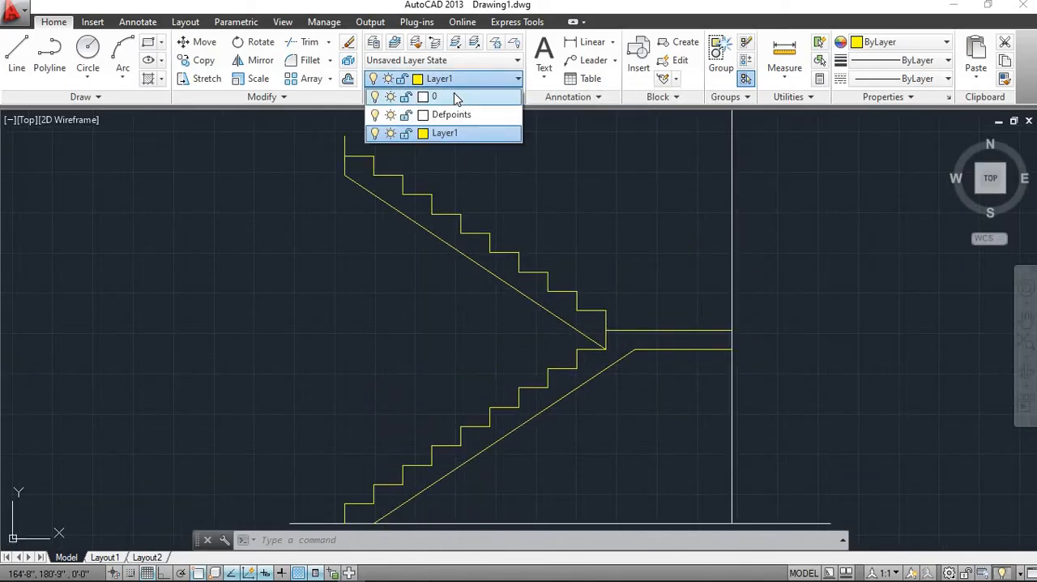
click(454, 96)
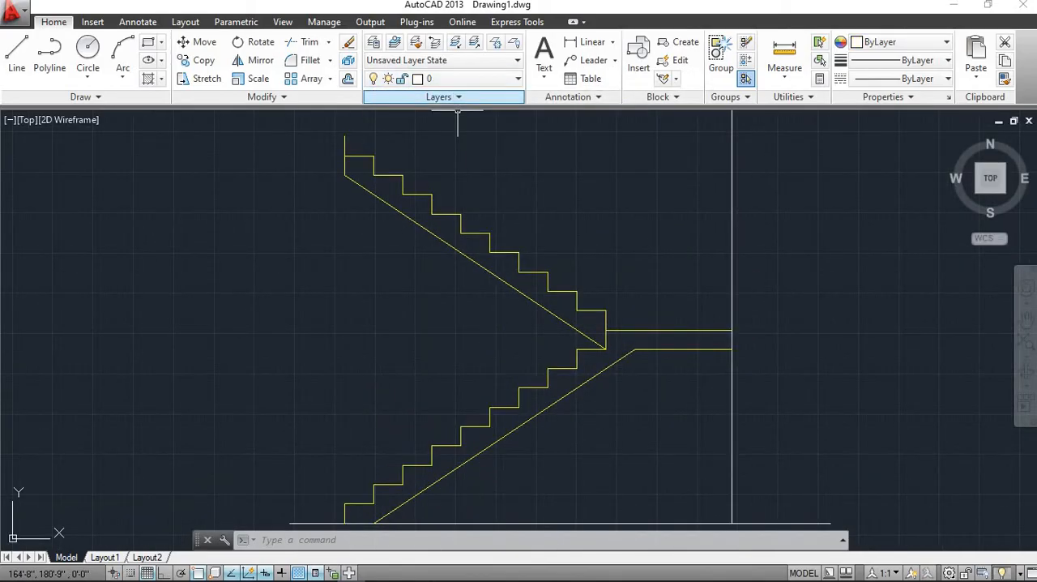
Start a line on layer 0 at the ground line west of the lower flight
scroll(415, 348, down, 4)
scroll(444, 367, up, 4)
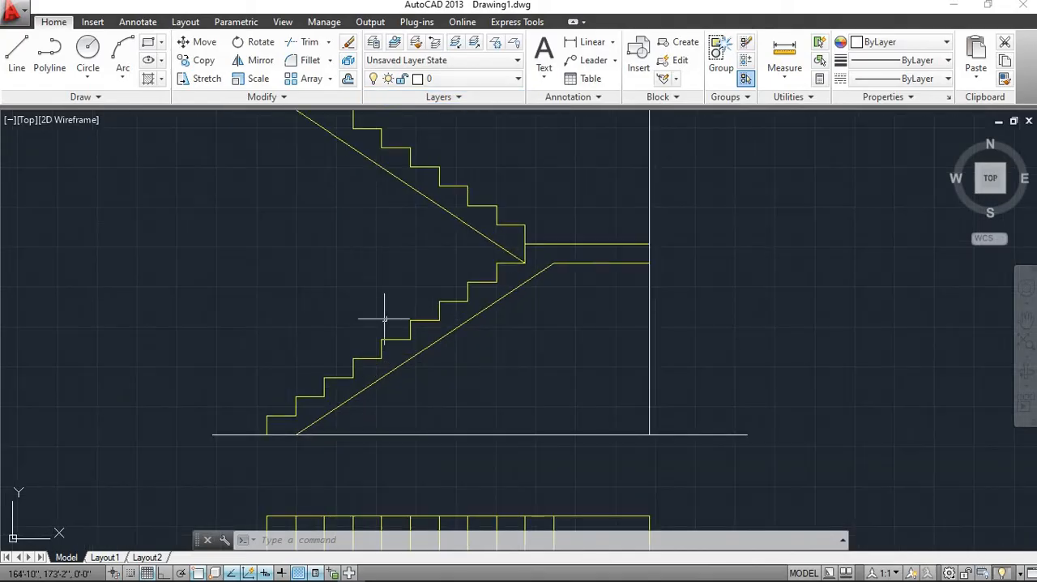
middle_drag(435, 351, 499, 381)
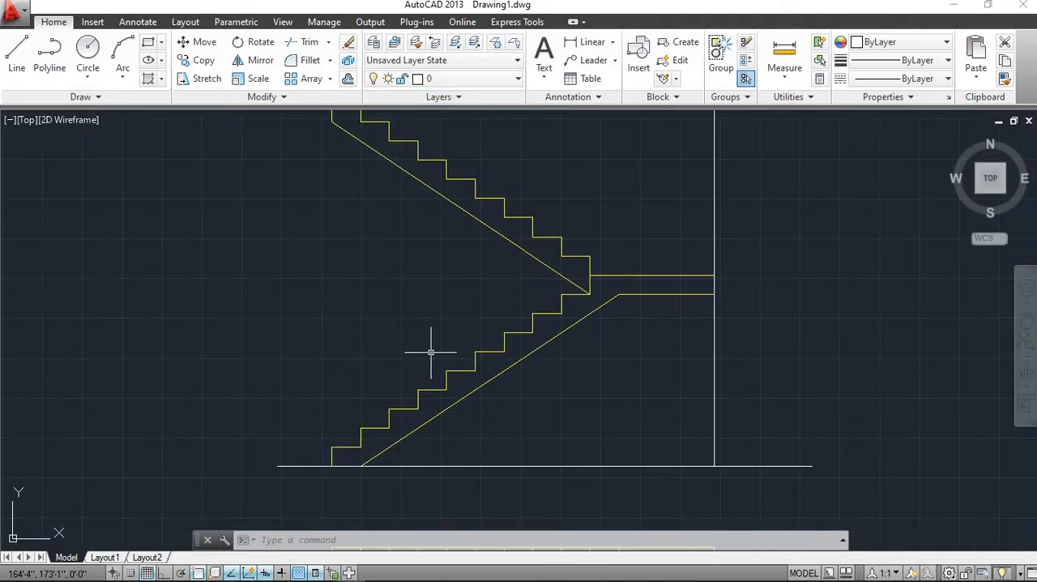
scroll(360, 377, down, 2)
scroll(362, 378, up, 4)
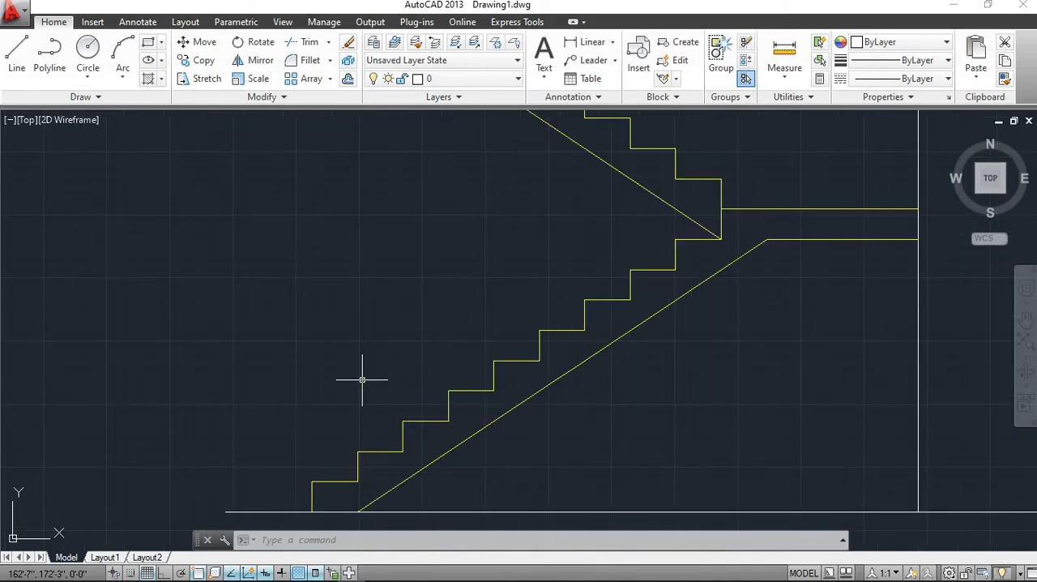
click(17, 55)
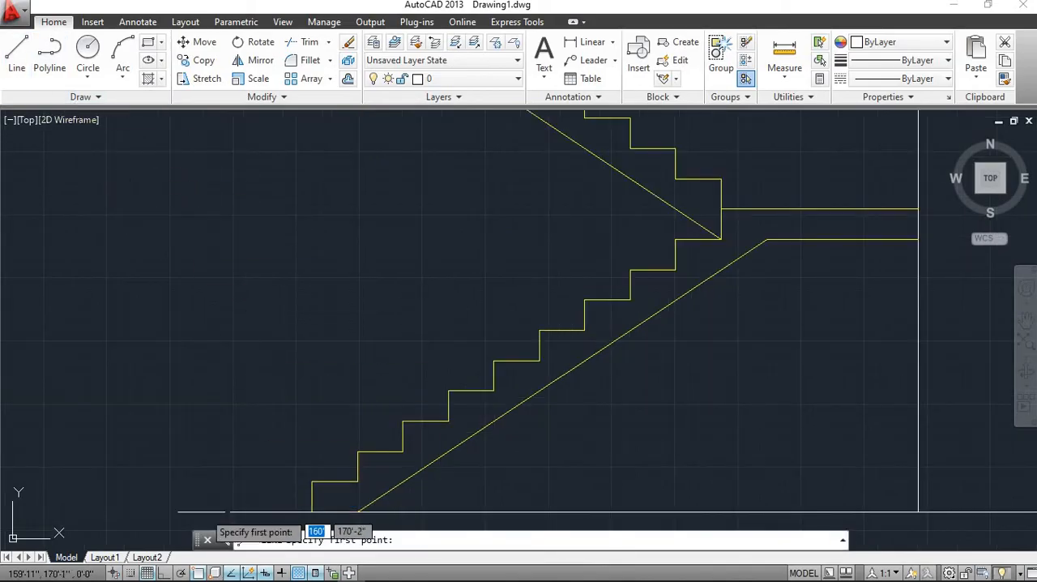
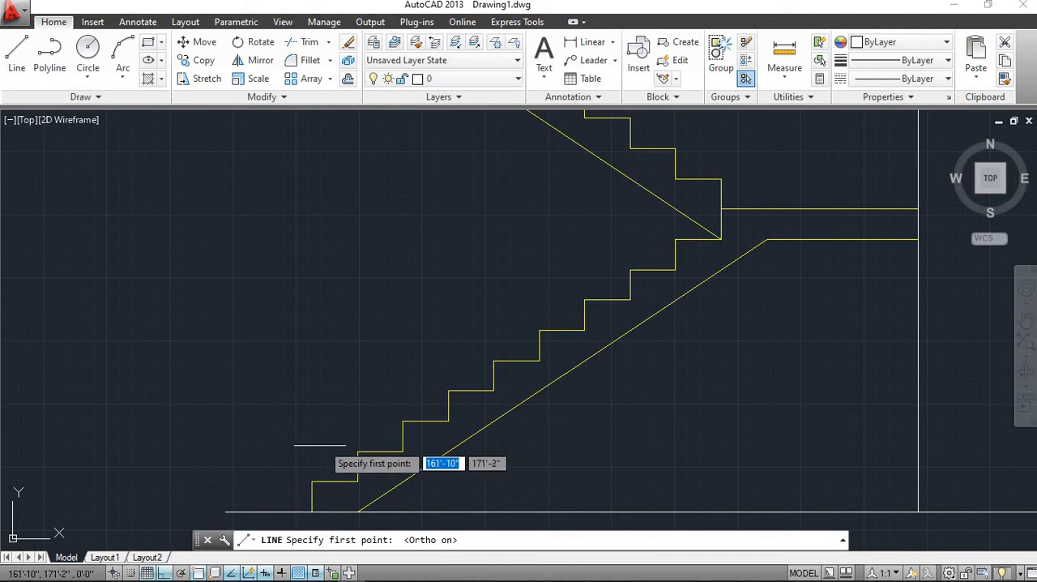
Draw a 2.5' vertical line upward from the top of the lower flight's first riser
scroll(311, 481, up, 3)
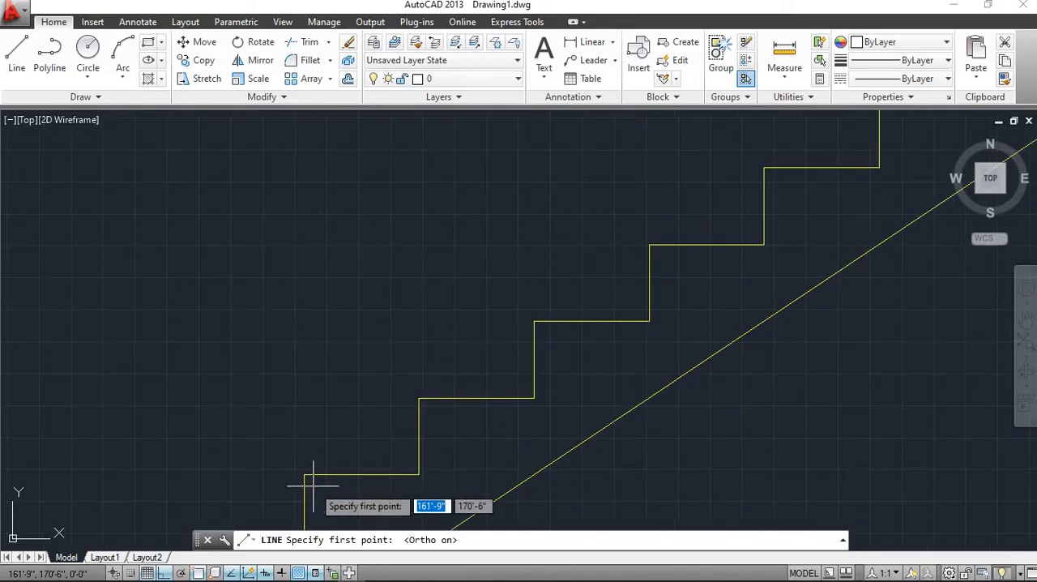
click(304, 474)
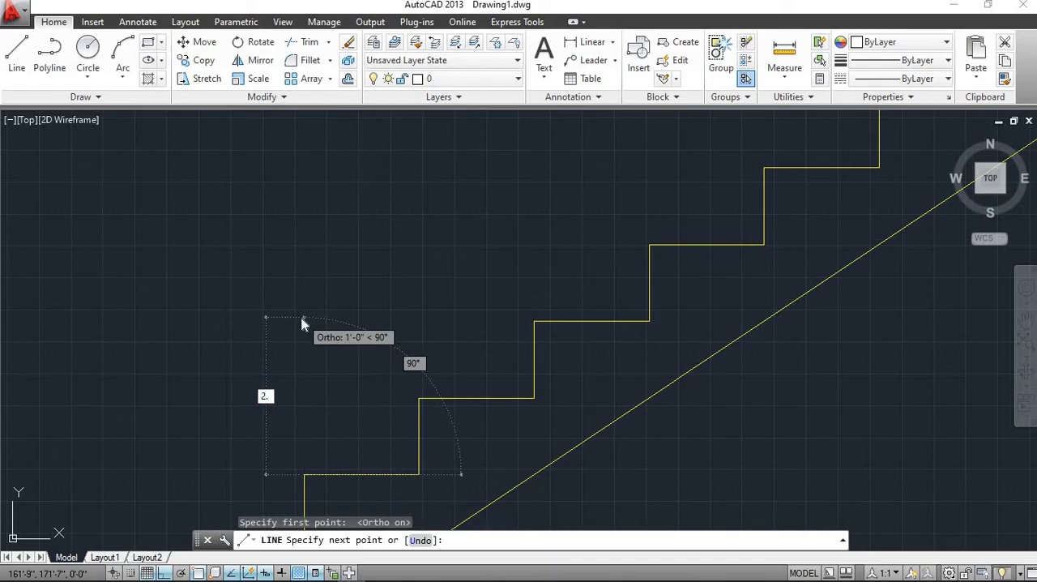
key(Return)
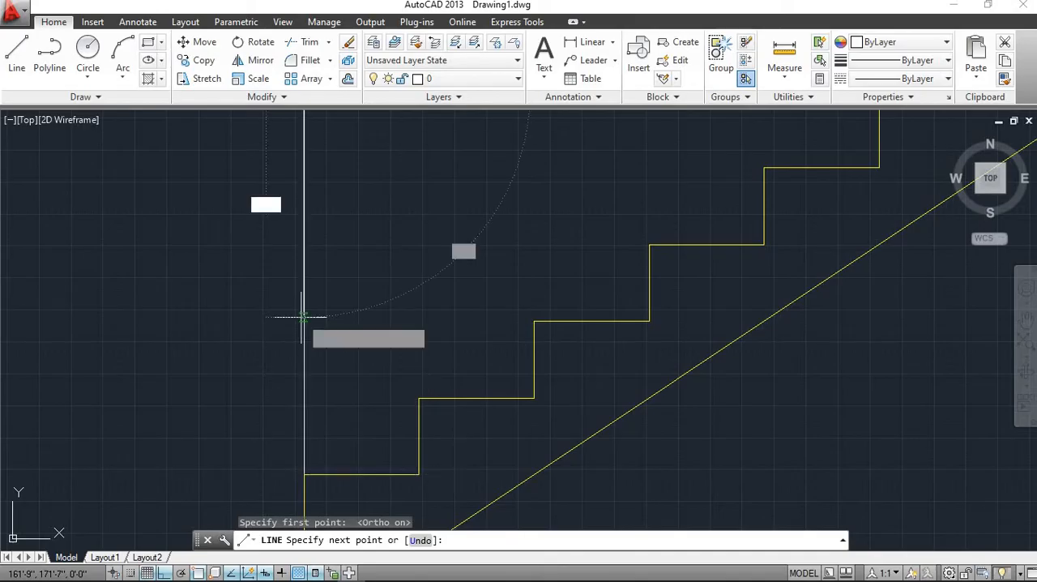
scroll(302, 317, down, 4)
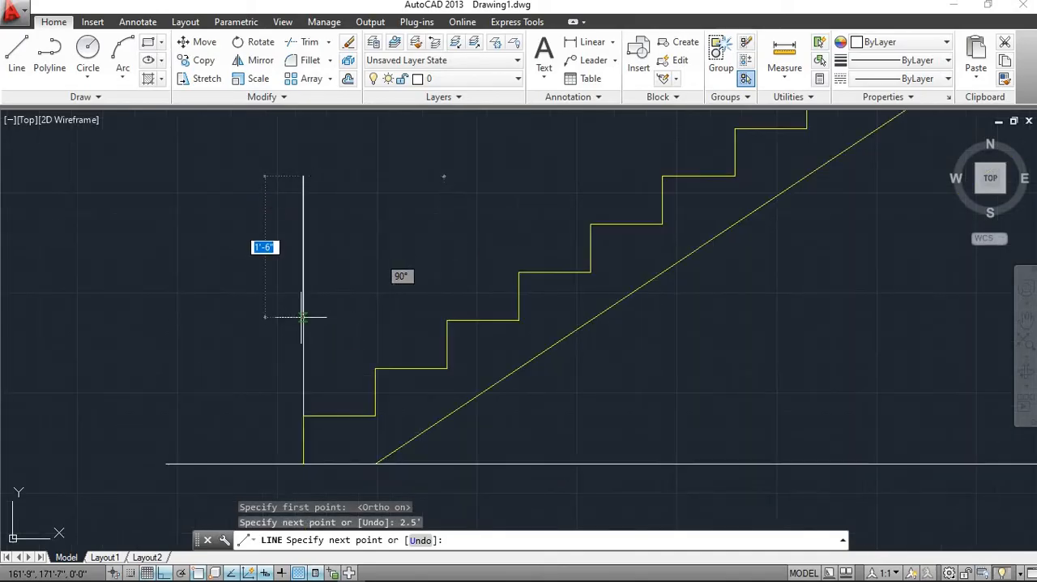
key(Escape)
middle_drag(292, 317, 323, 246)
scroll(359, 278, down, 3)
scroll(378, 279, up, 5)
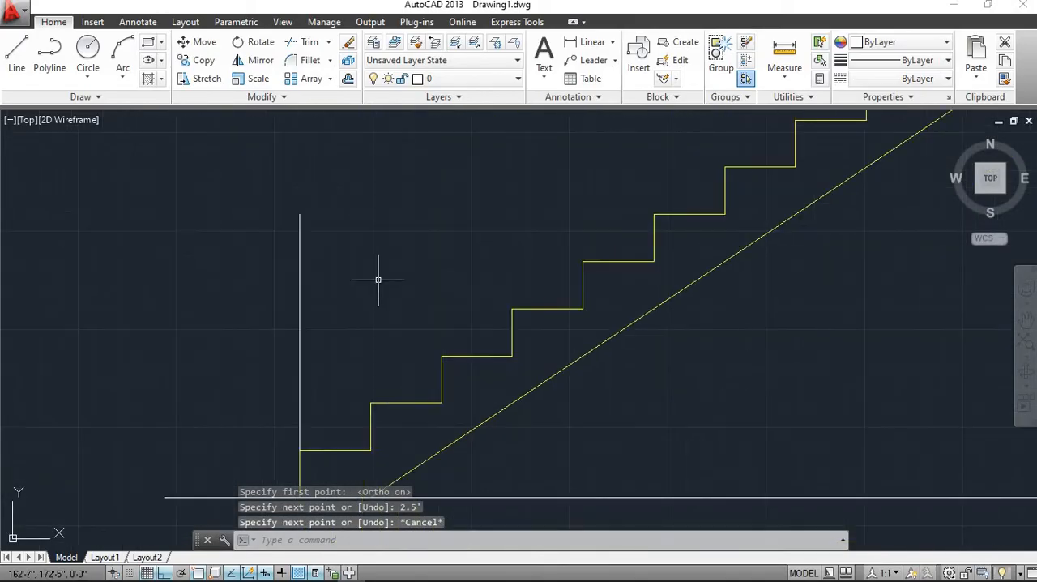
middle_drag(367, 313, 369, 347)
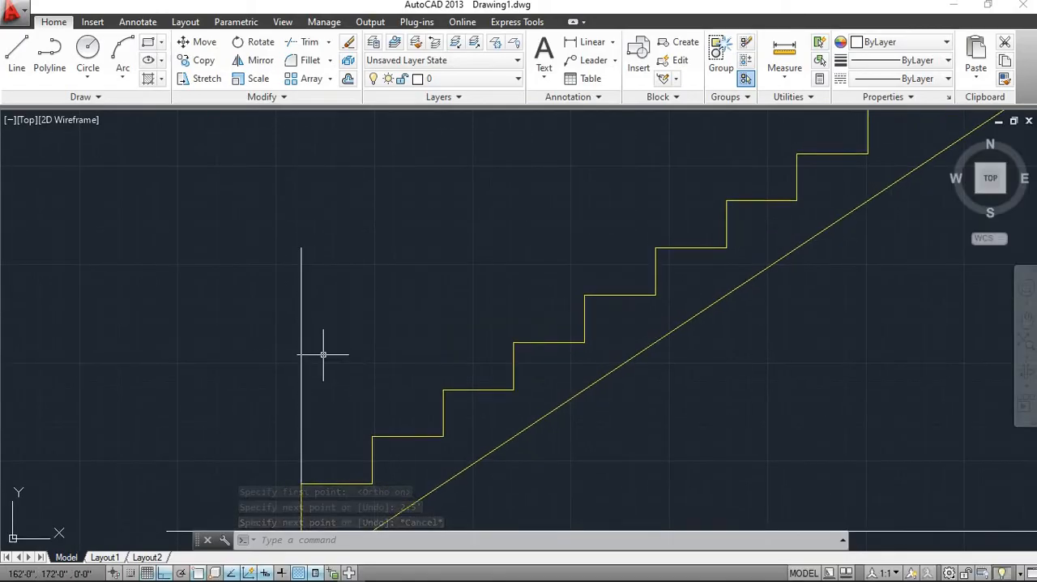
Offset the vertical line on the first step 3" to the east
scroll(323, 354, up, 5)
scroll(323, 352, down, 2)
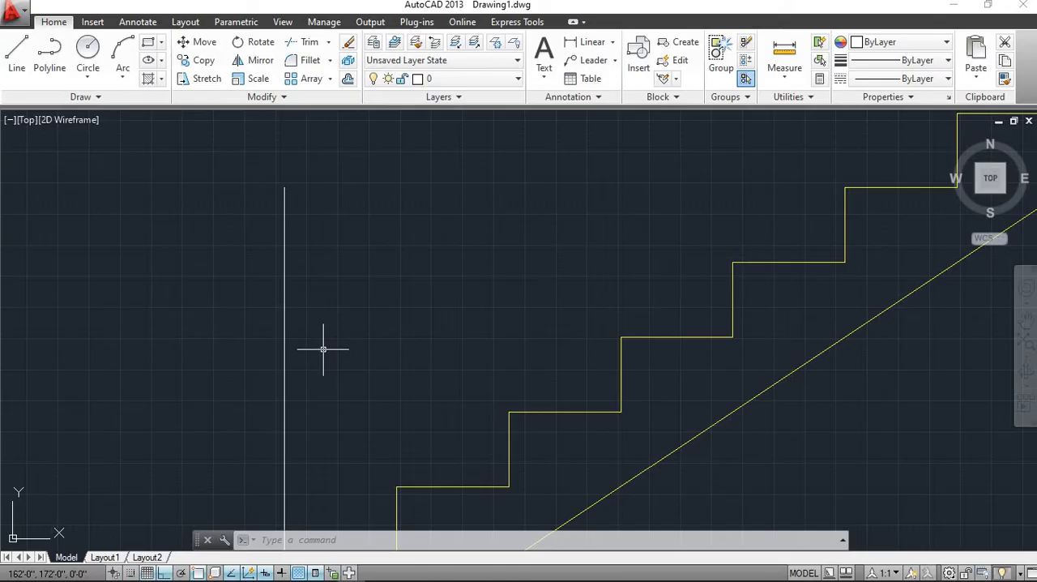
scroll(322, 349, down, 3)
scroll(323, 349, up, 3)
scroll(322, 348, down, 3)
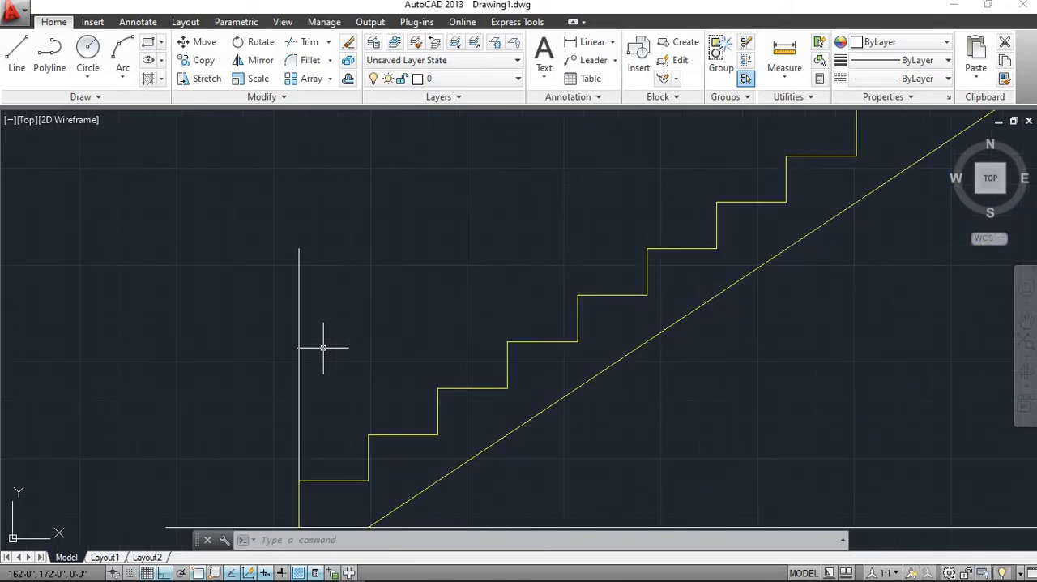
scroll(323, 347, up, 3)
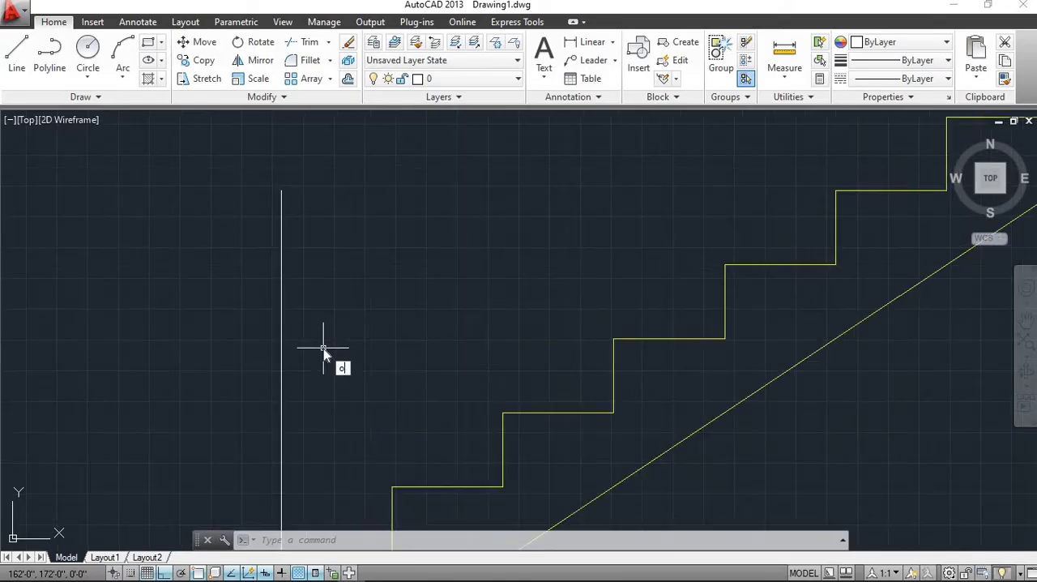
key(Return)
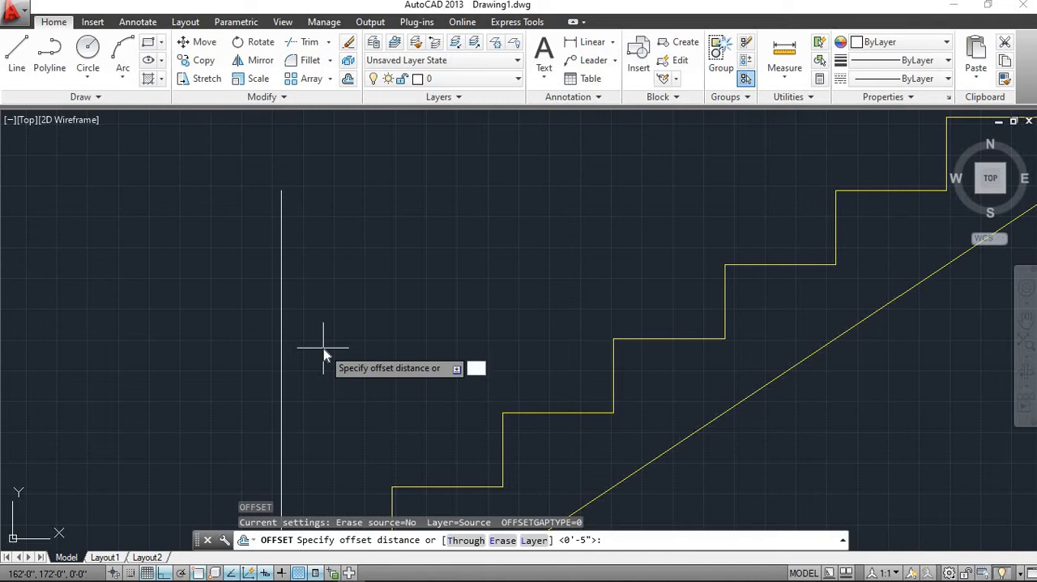
text(3)
key(Return)
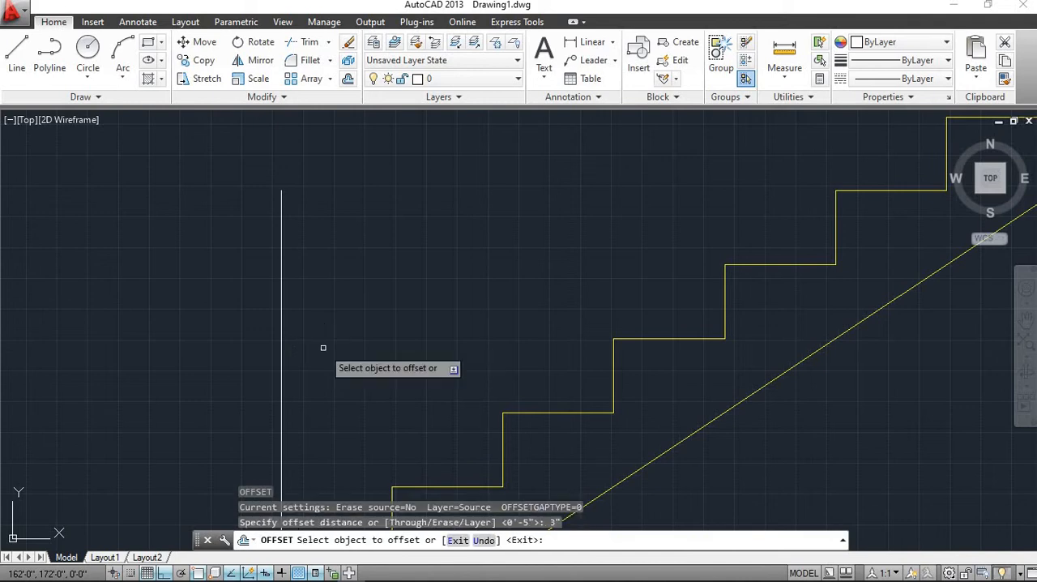
click(281, 368)
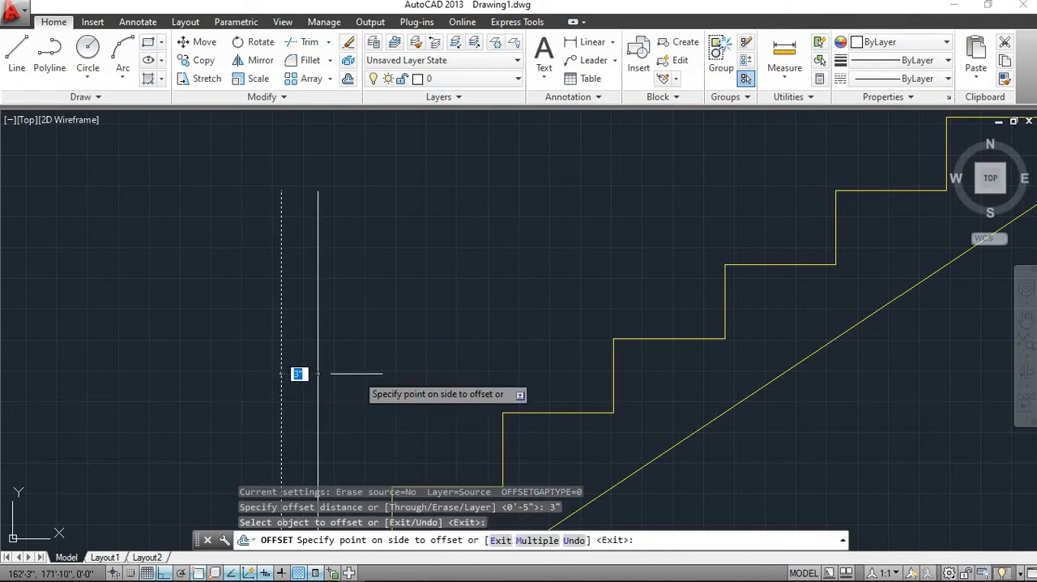
click(357, 374)
scroll(357, 374, down, 3)
scroll(357, 373, up, 3)
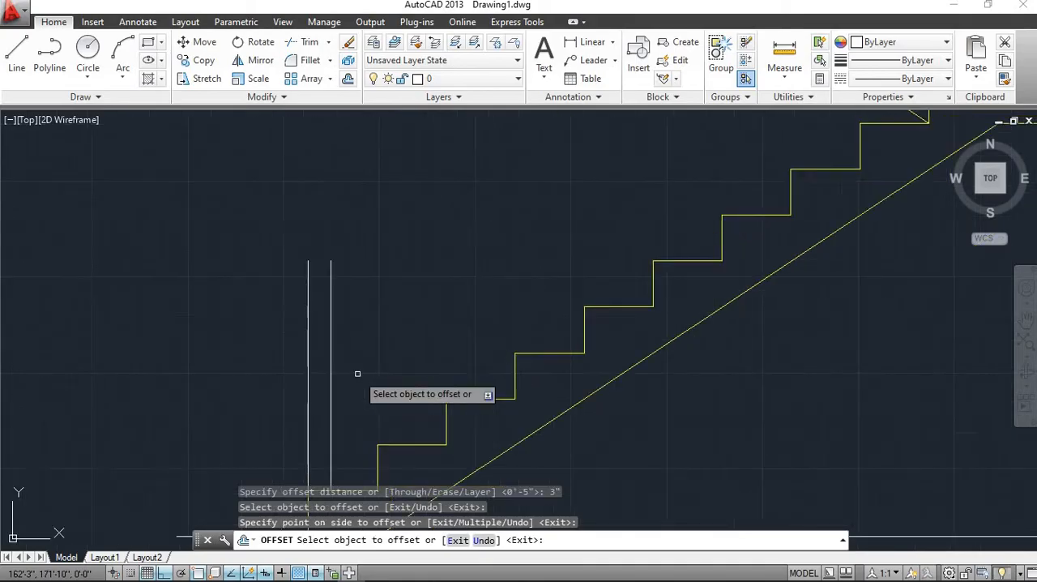
scroll(357, 373, down, 2)
scroll(354, 371, up, 2)
scroll(354, 373, down, 1)
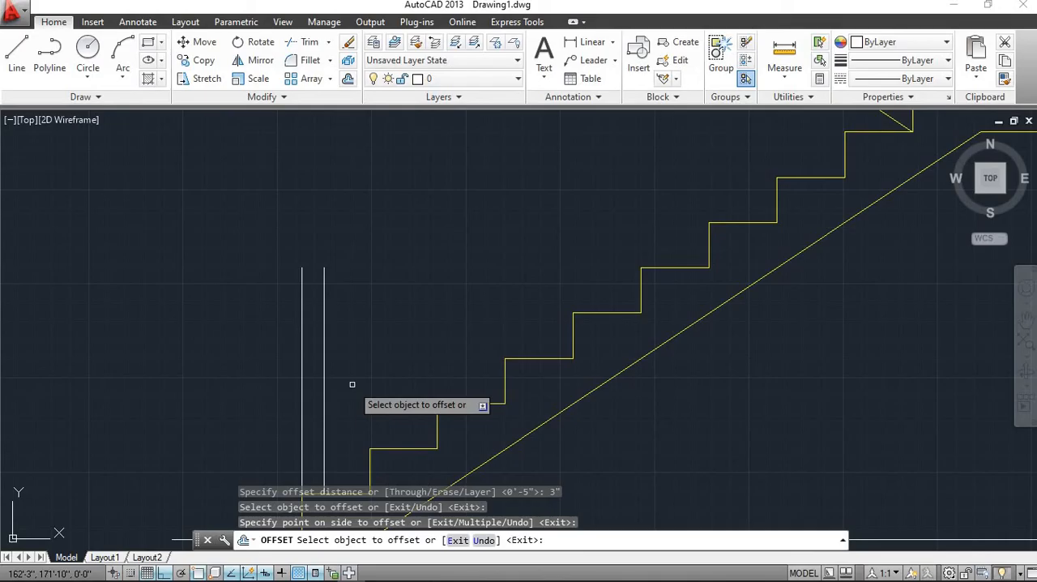
key(Escape)
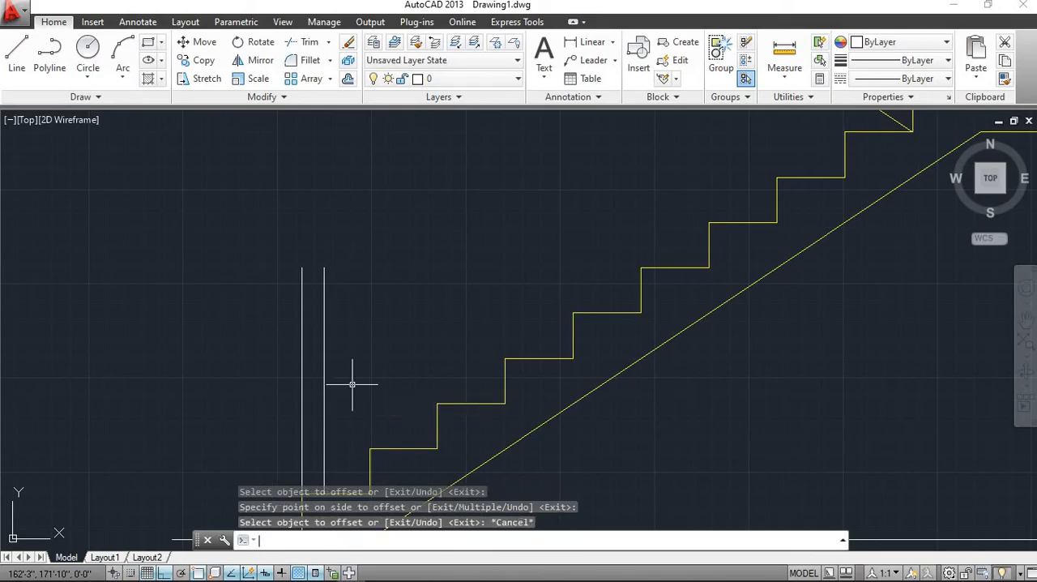
key(Escape)
Round off the first post by filleting the upper ends of its two vertical lines into a semicircular cap
scroll(317, 280, up, 3)
scroll(313, 283, down, 3)
scroll(301, 268, up, 3)
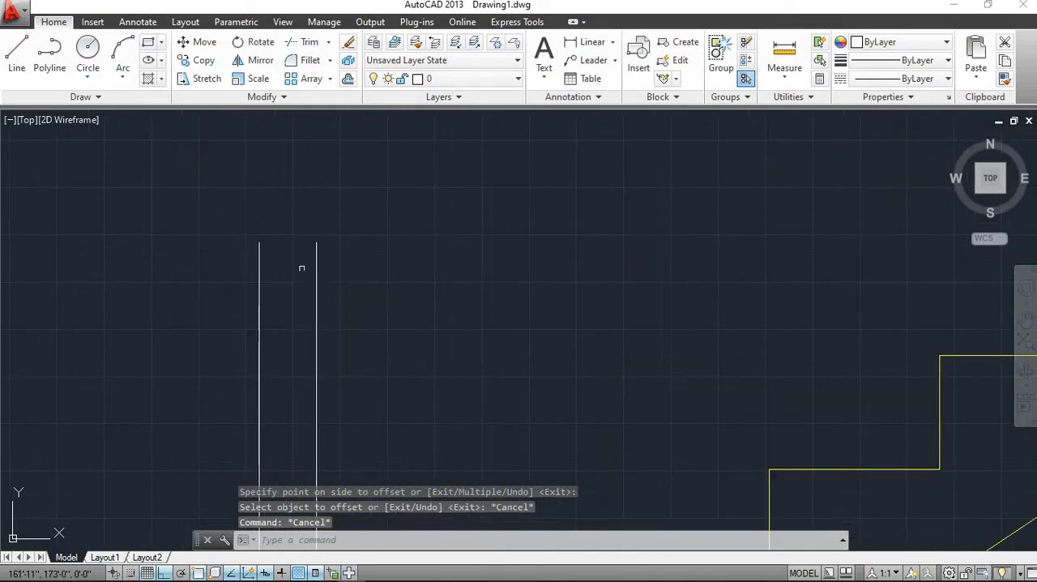
click(308, 64)
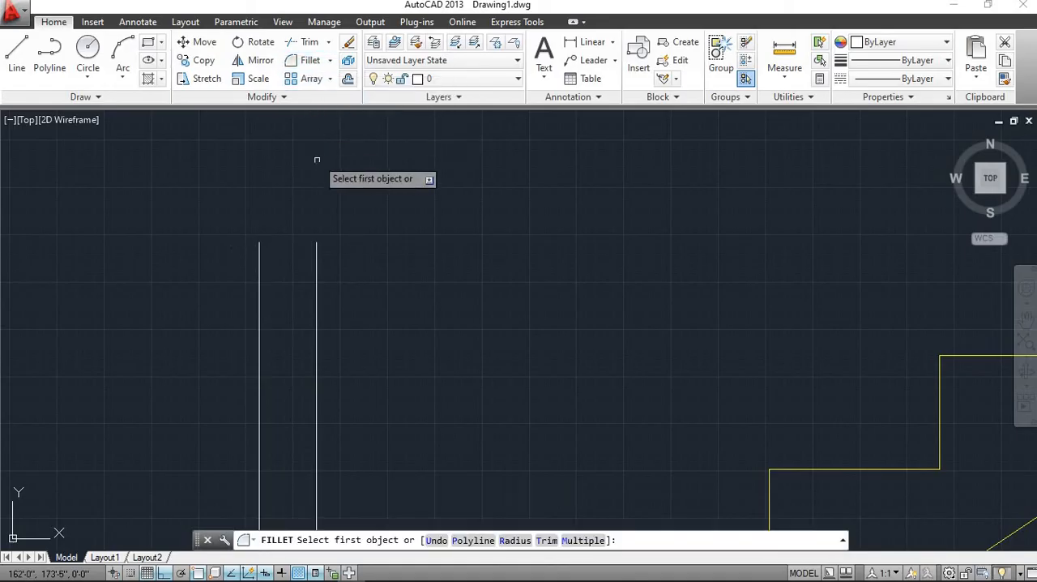
click(316, 265)
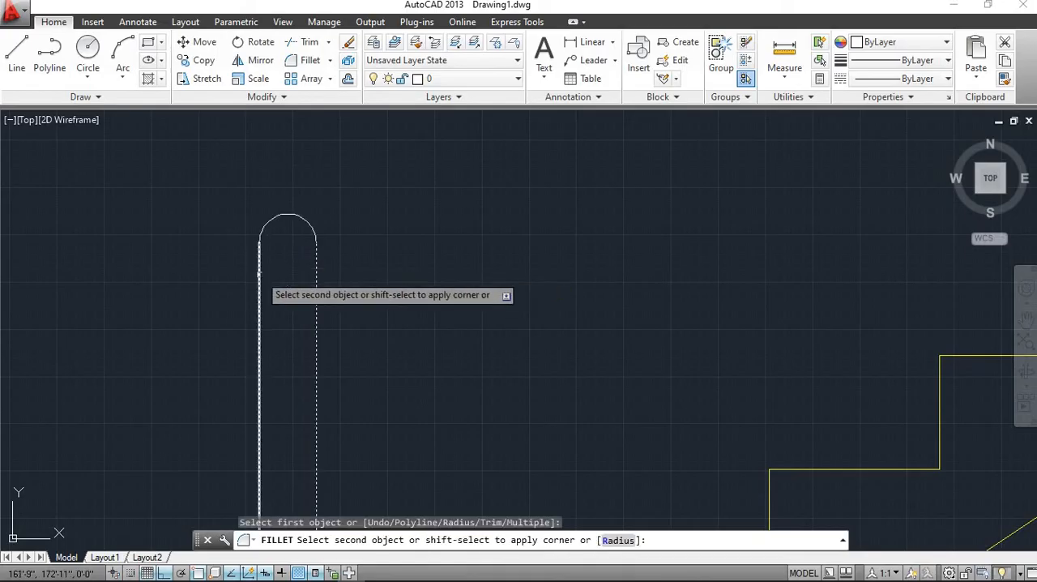
click(260, 274)
scroll(308, 364, down, 5)
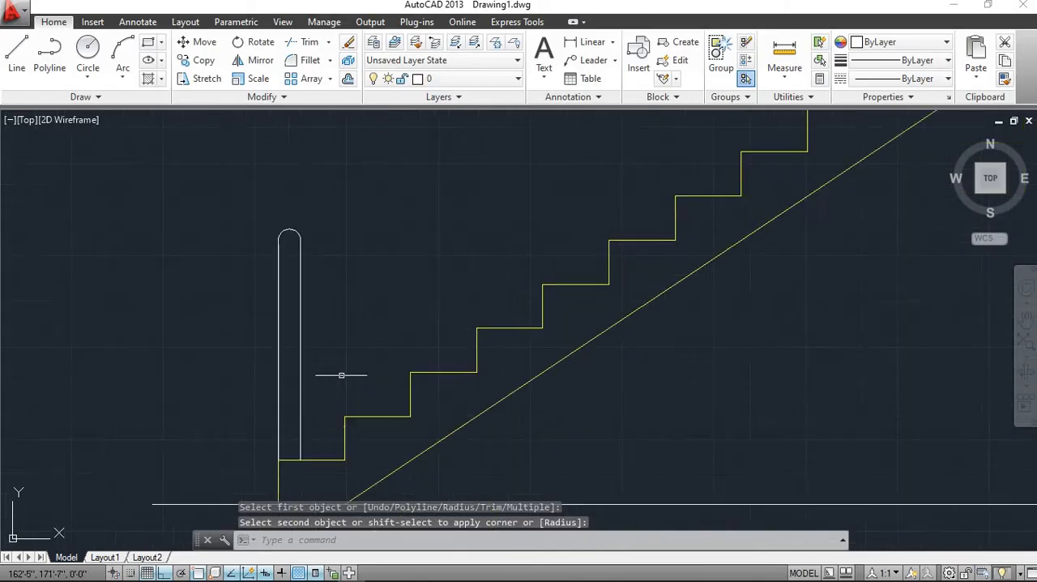
scroll(286, 233, up, 5)
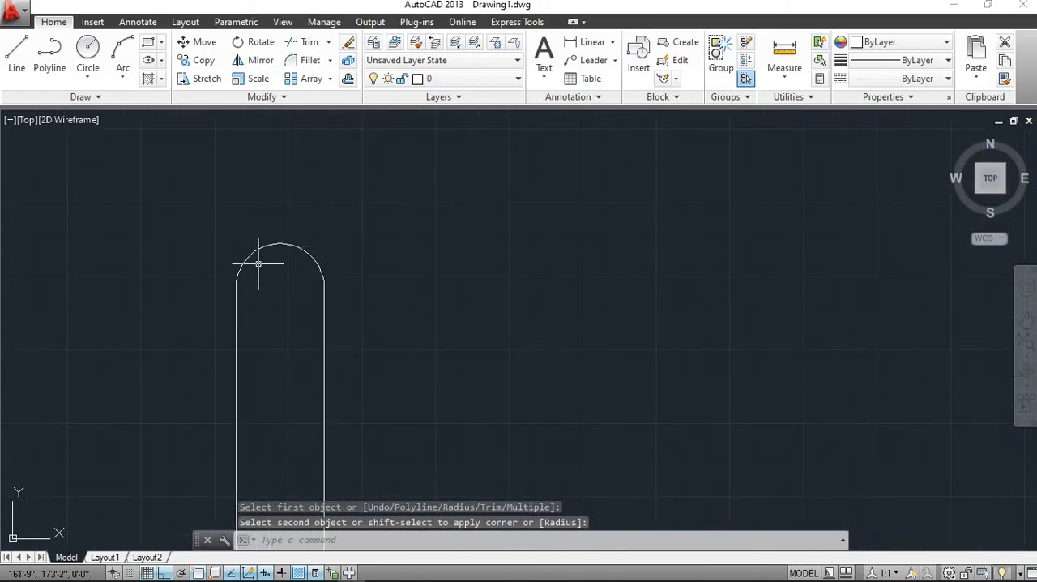
scroll(350, 293, down, 5)
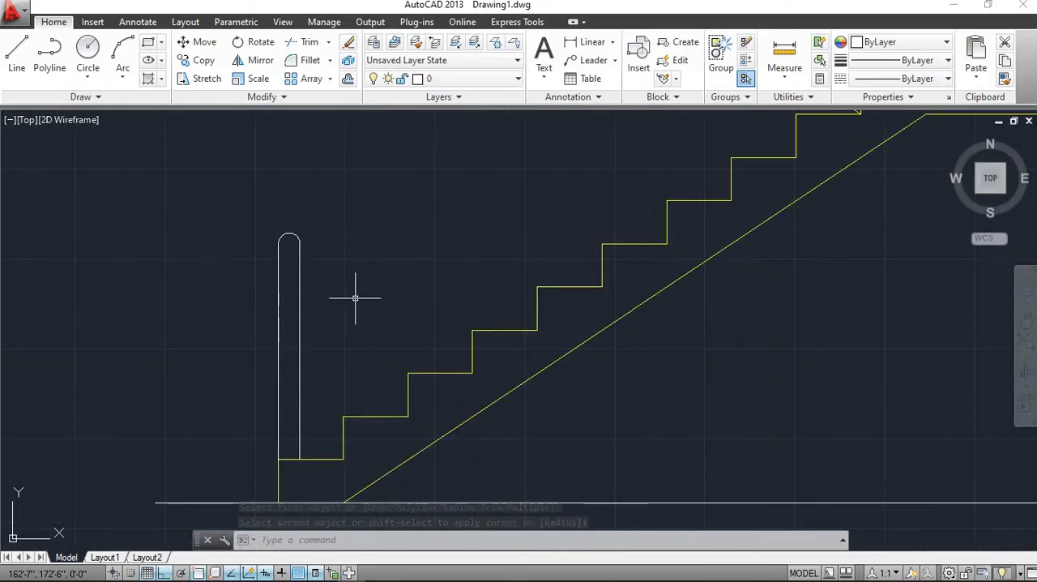
Draw a 2.5' vertical line upward from the top of the lower flight's second riser
click(16, 55)
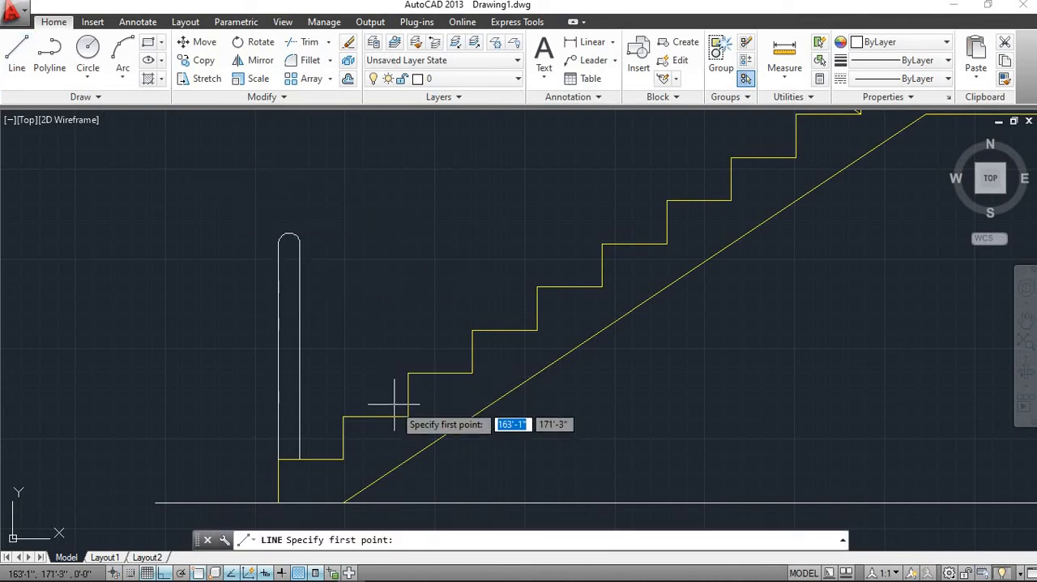
click(343, 416)
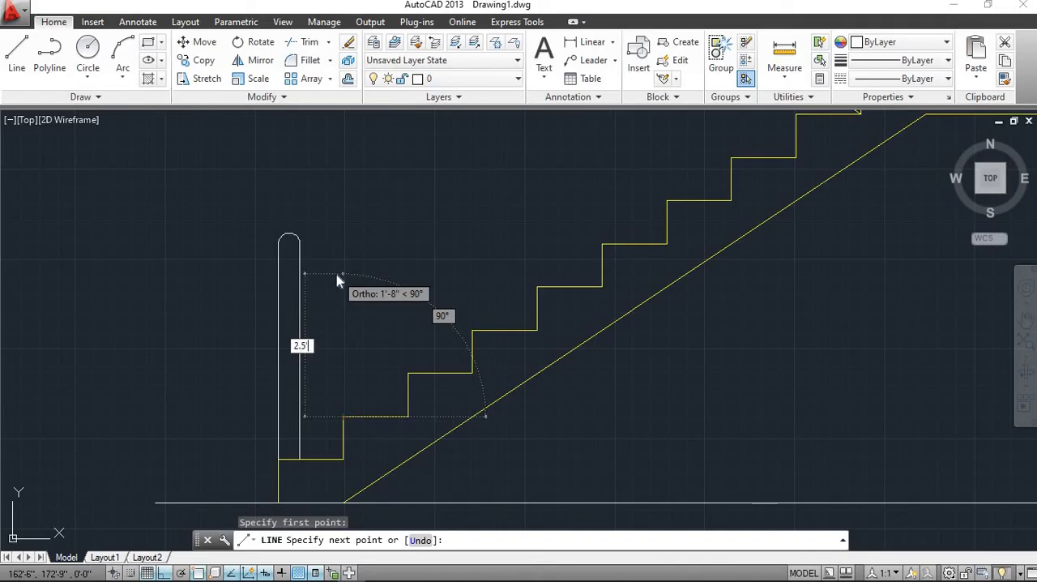
text(2.5')
key(Return)
key(Escape)
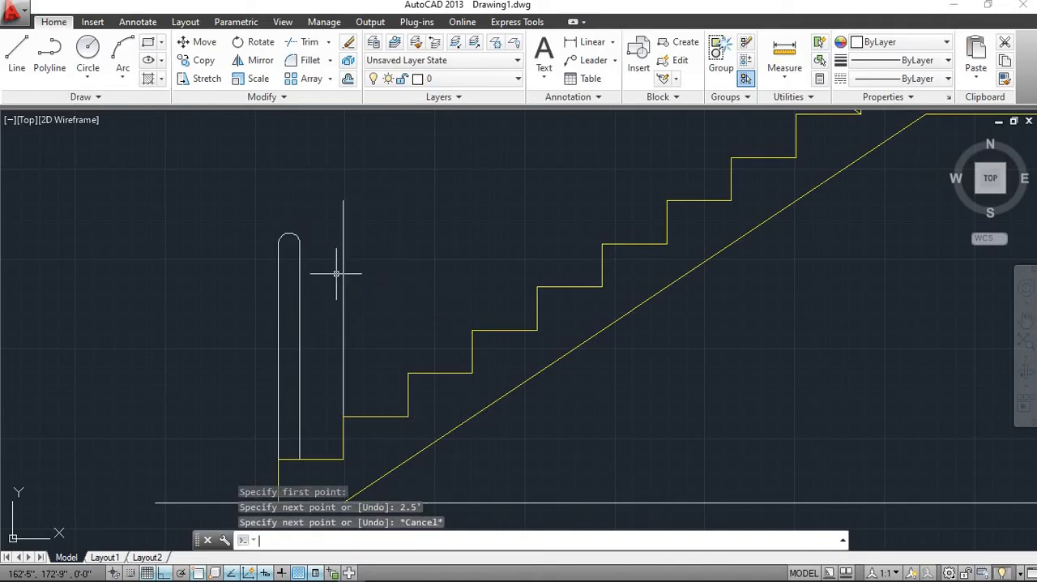
scroll(377, 280, up, 3)
scroll(382, 280, down, 3)
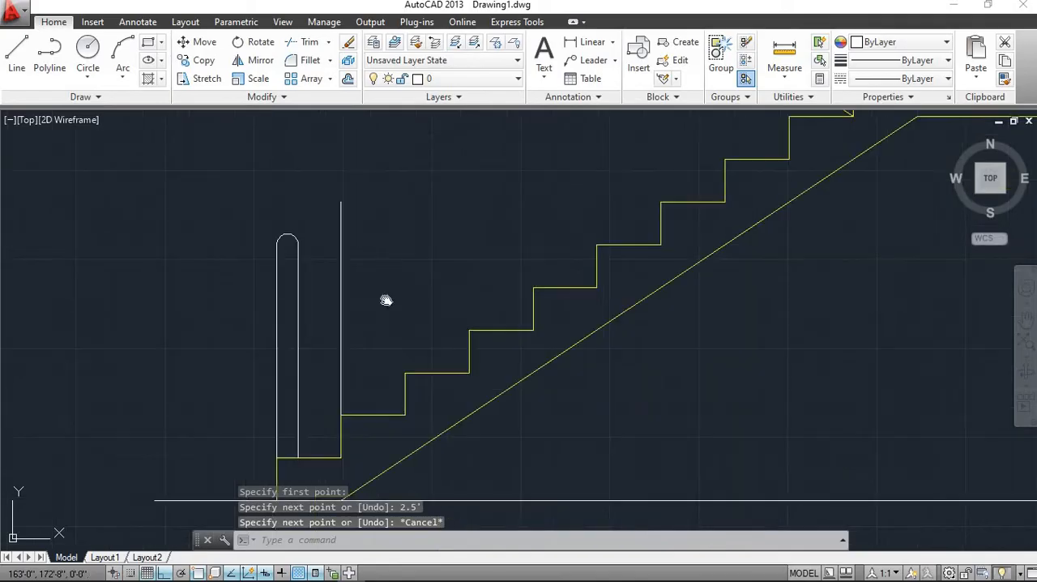
middle_drag(381, 280, 386, 299)
Offset the vertical line on the second step 2" to the east
key(Return)
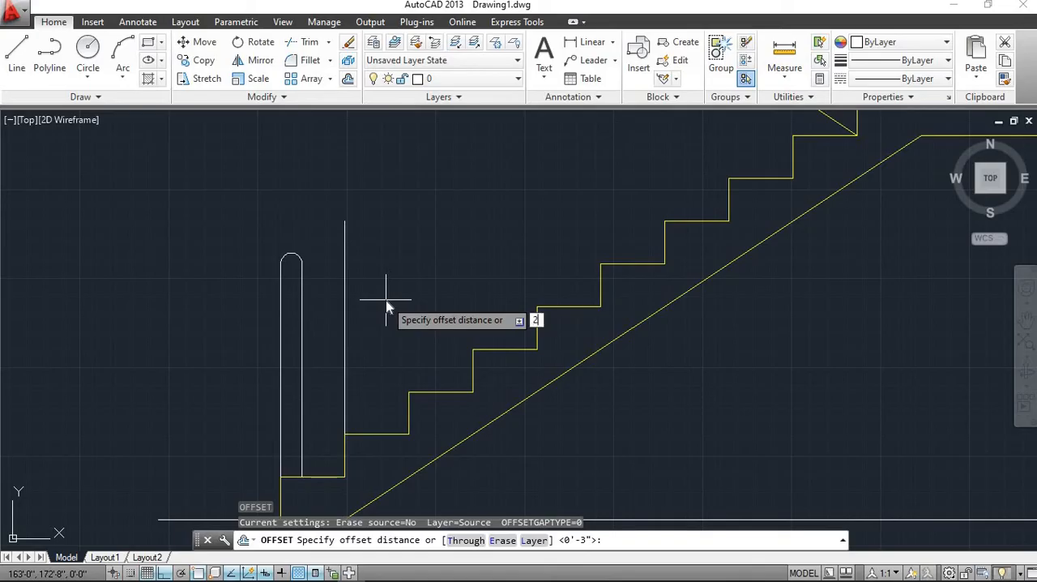
key(Return)
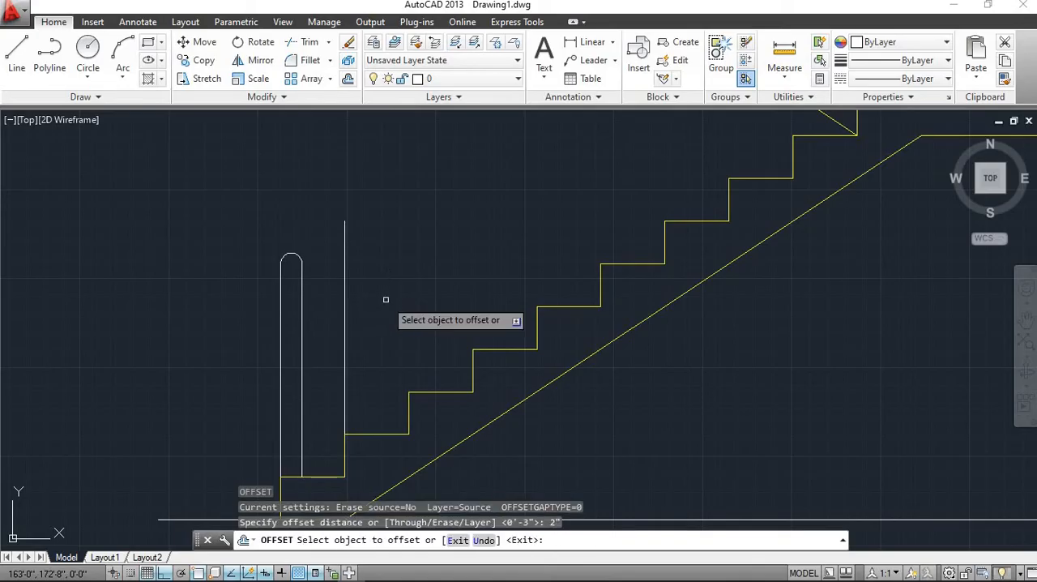
click(345, 324)
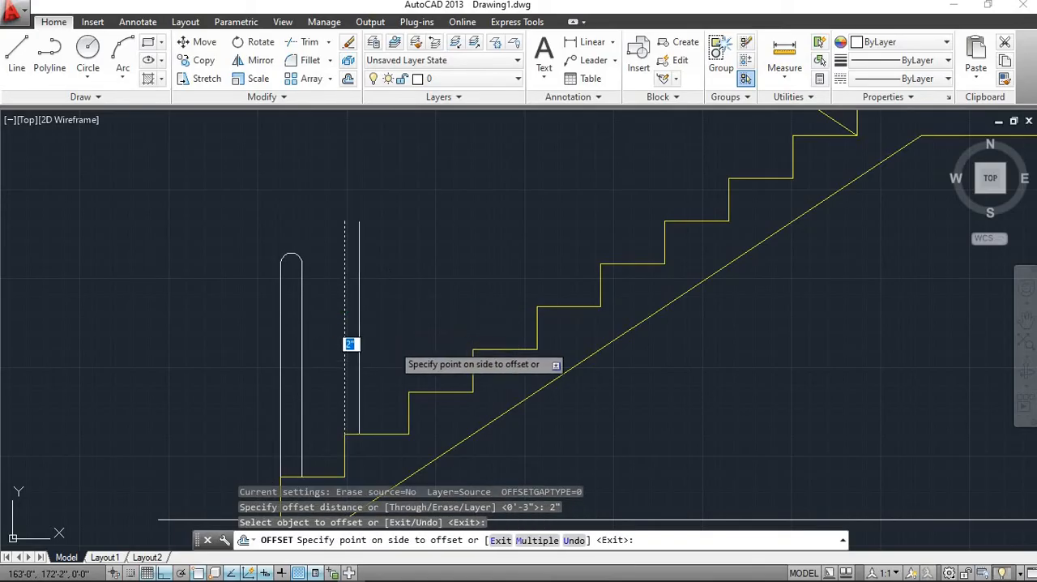
click(393, 344)
scroll(370, 237, up, 2)
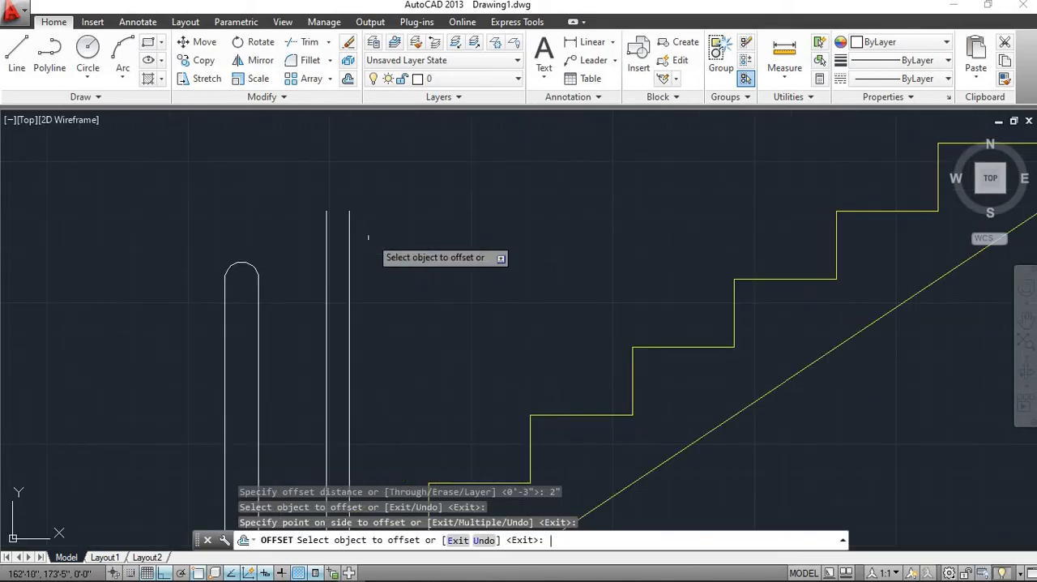
key(Escape)
Fillet the upper ends of the second step's two vertical lines to give the narrow baluster a rounded cap
click(315, 61)
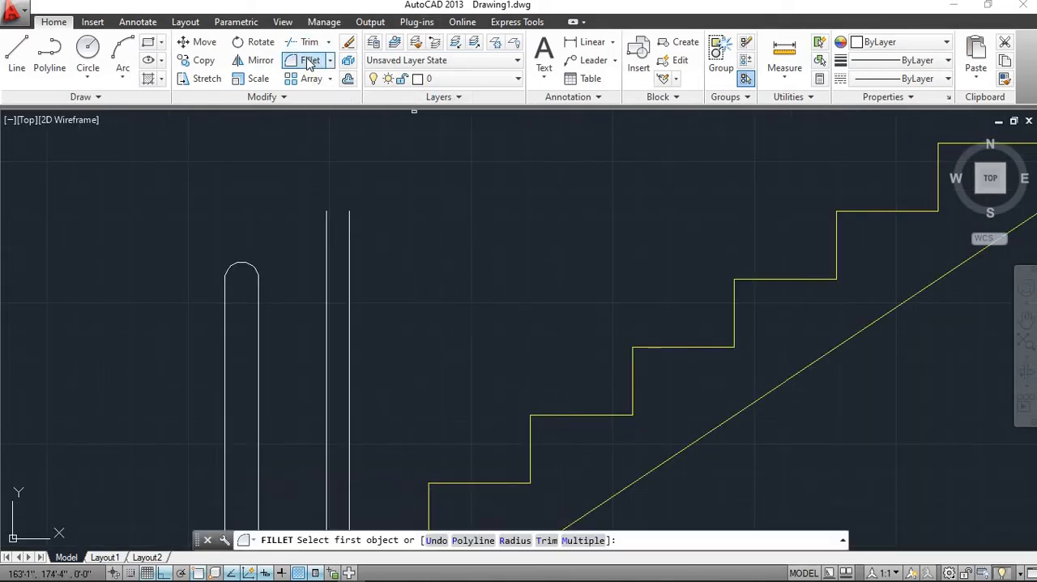
click(348, 221)
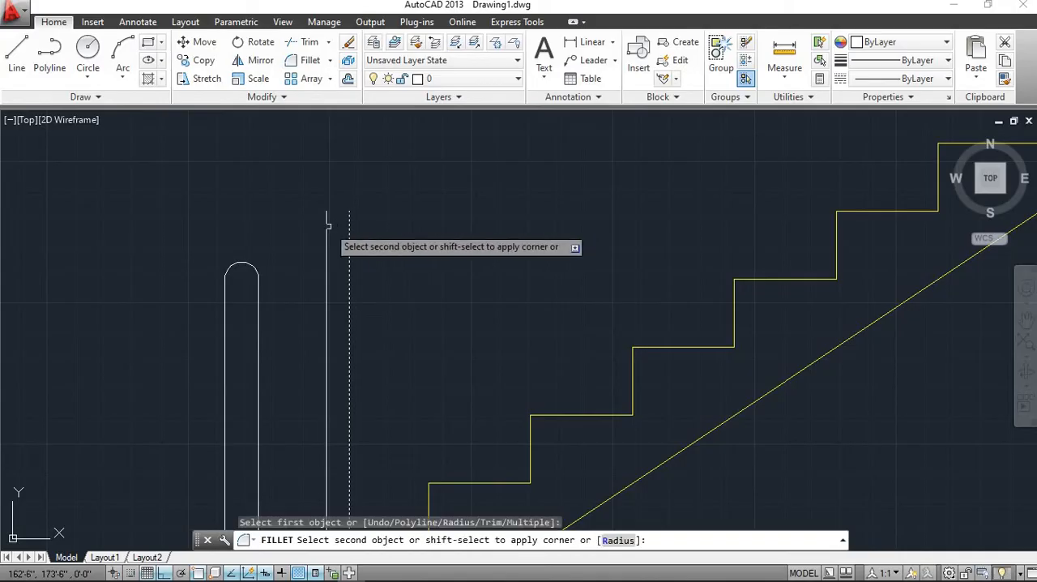
click(326, 227)
scroll(326, 226, down, 3)
scroll(373, 279, up, 3)
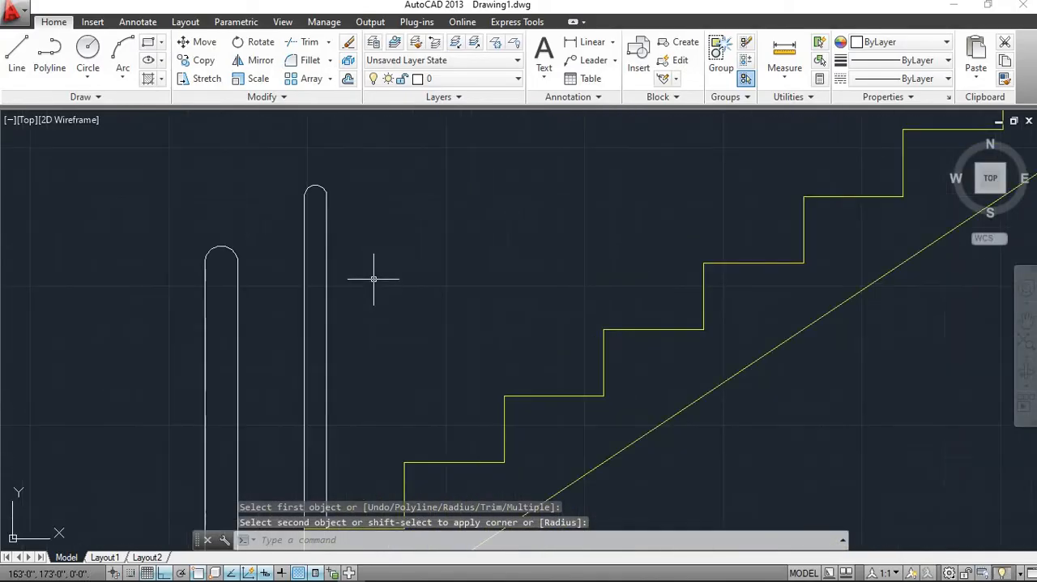
scroll(316, 257, down, 3)
scroll(313, 267, up, 3)
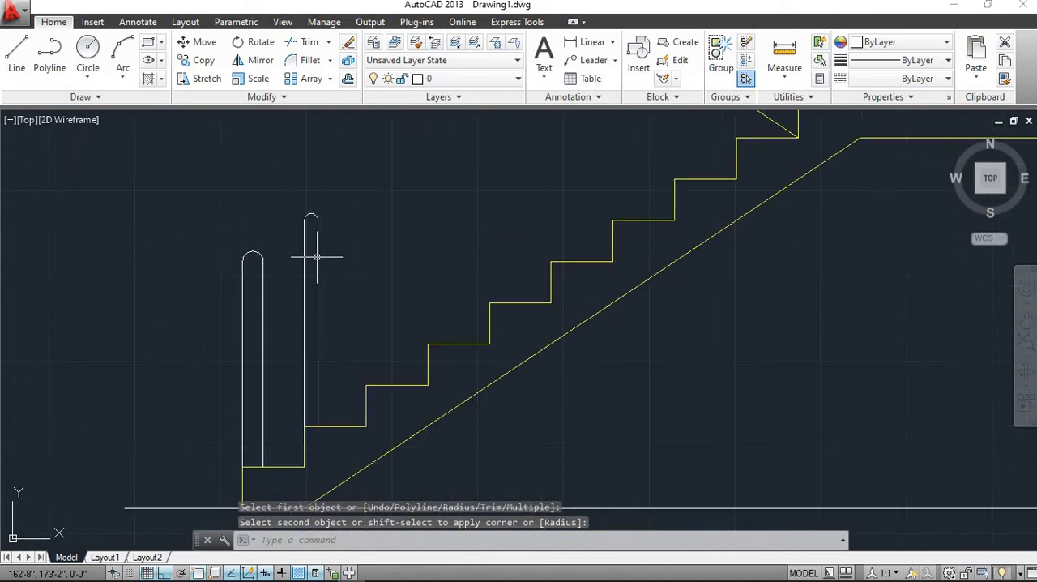
Copy the second step's two vertical baluster lines from their lower west end onto the third step's front corner, with Ortho off
scroll(360, 265, up, 3)
scroll(348, 320, down, 3)
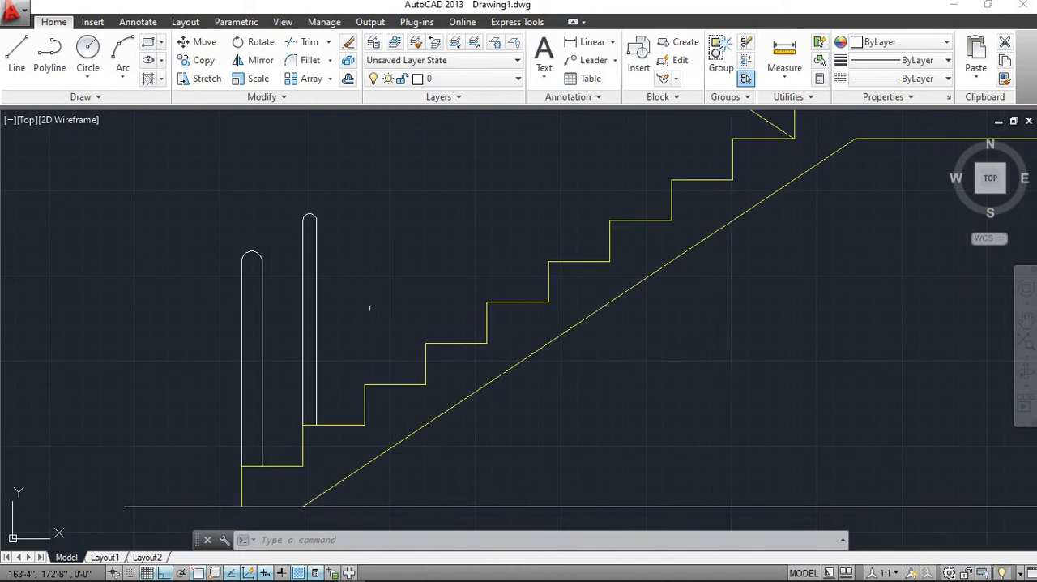
click(338, 343)
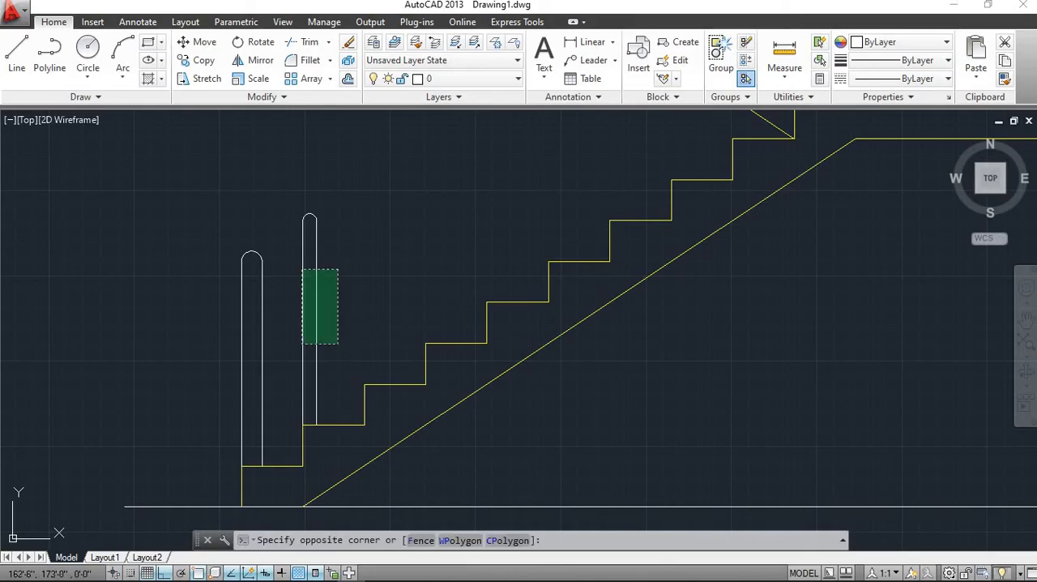
click(290, 236)
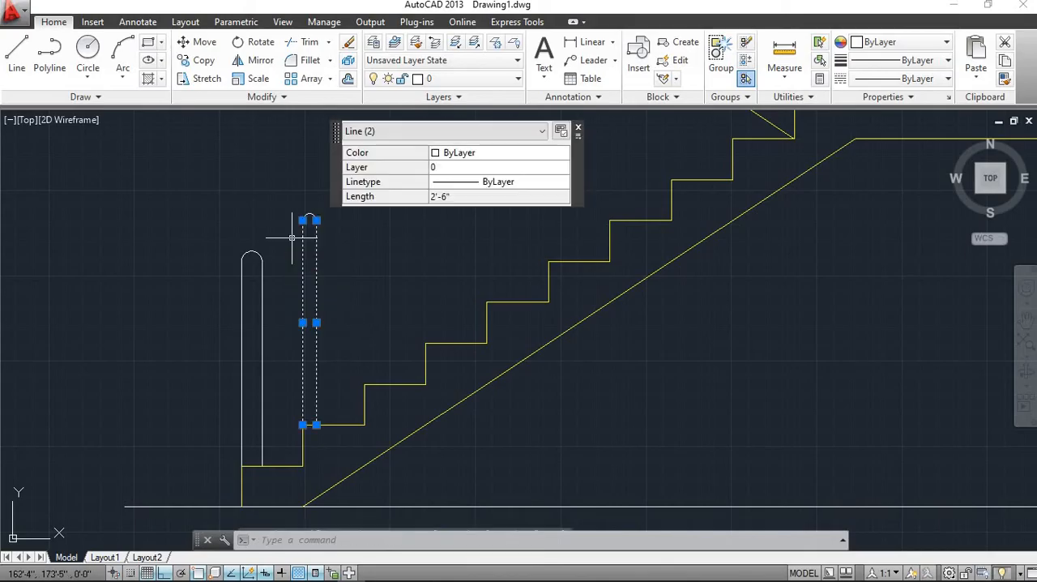
click(203, 61)
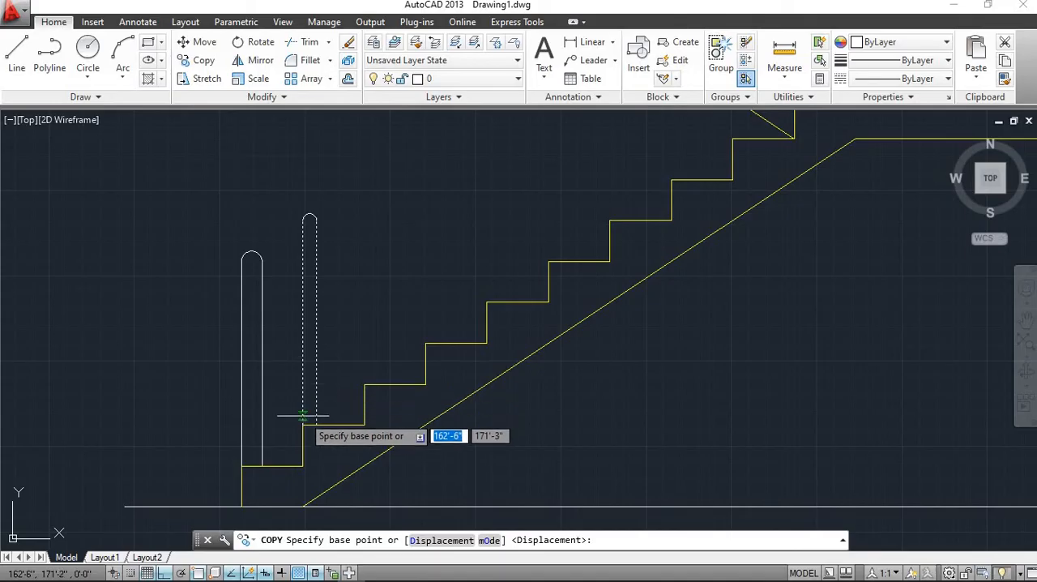
scroll(302, 416, up, 2)
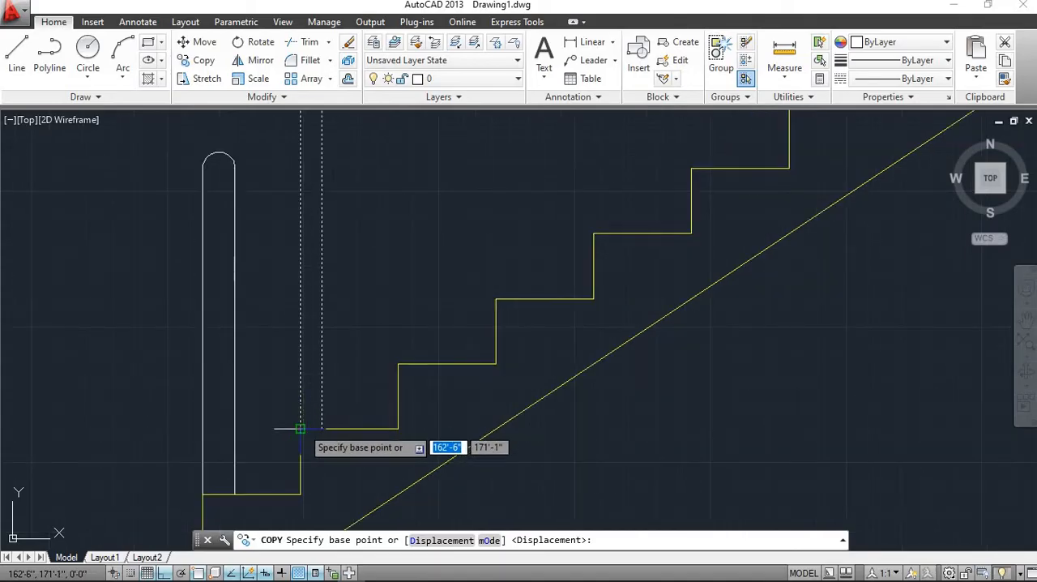
scroll(300, 429, up, 2)
click(296, 430)
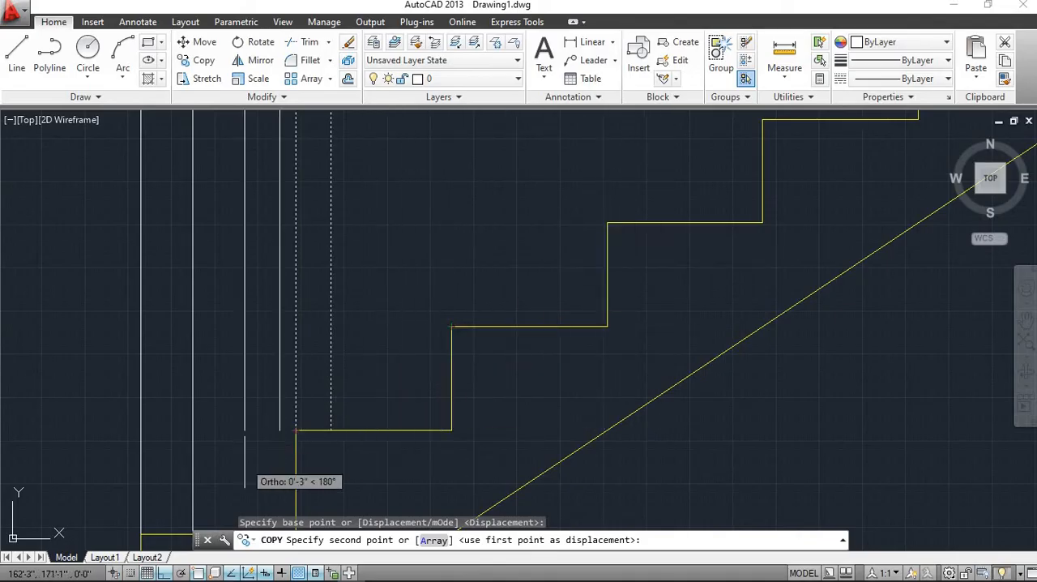
click(164, 574)
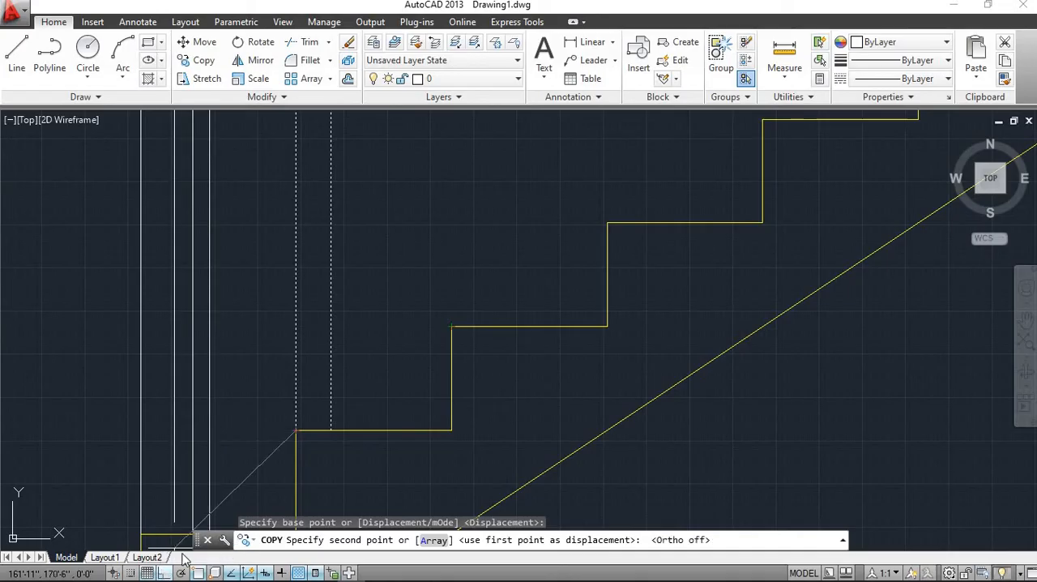
click(452, 325)
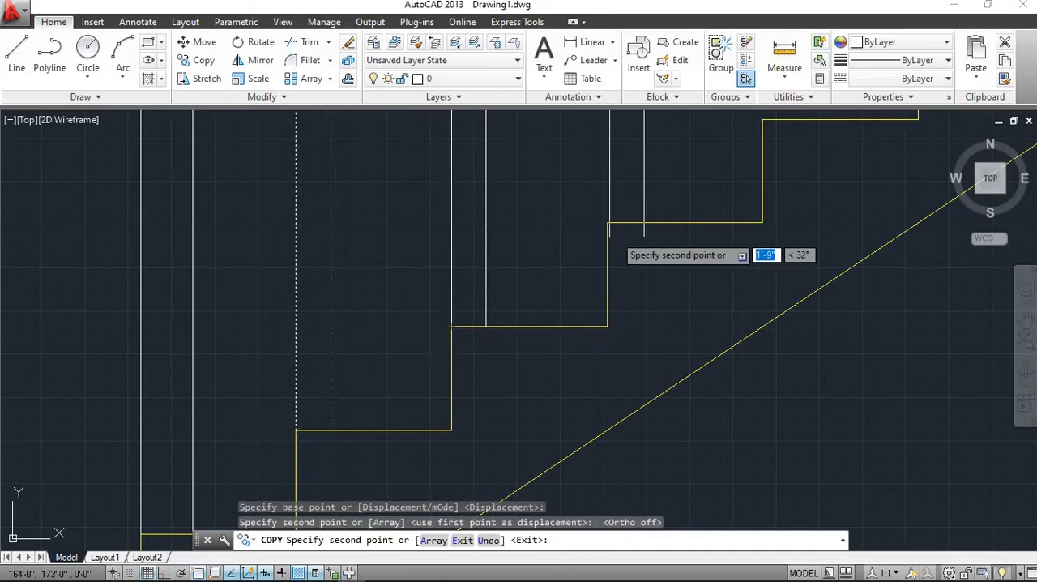
Place further copies of the baluster line pair at the front corners of the fourth and fifth steps
click(607, 222)
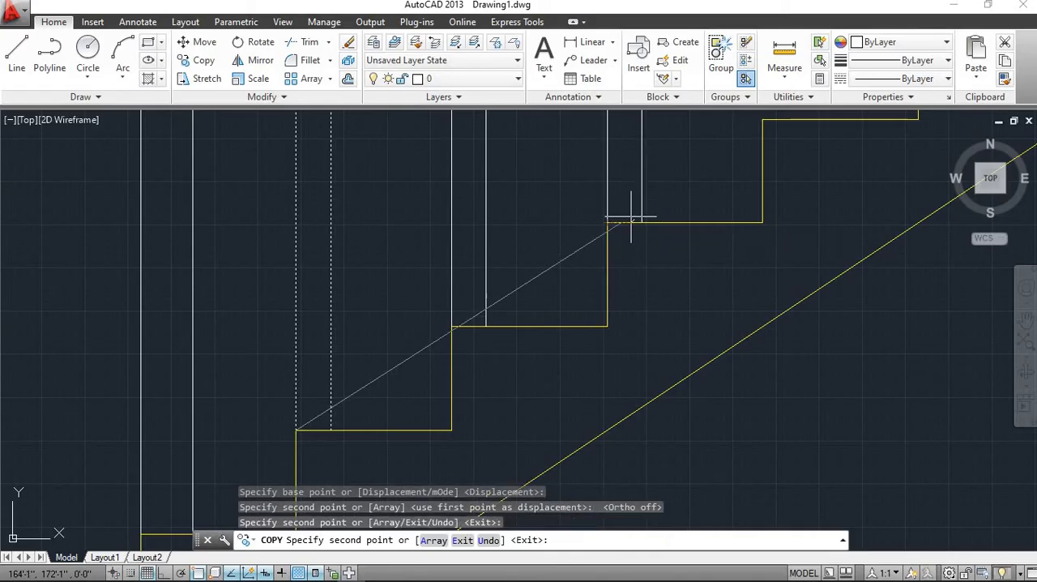
scroll(632, 219, down, 4)
scroll(421, 389, up, 4)
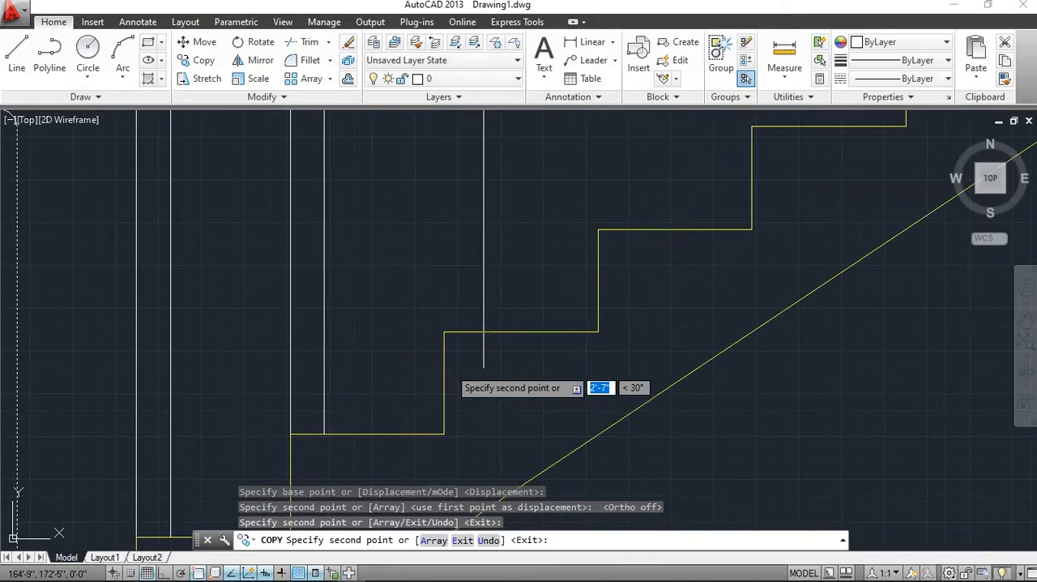
click(444, 332)
scroll(443, 368, down, 5)
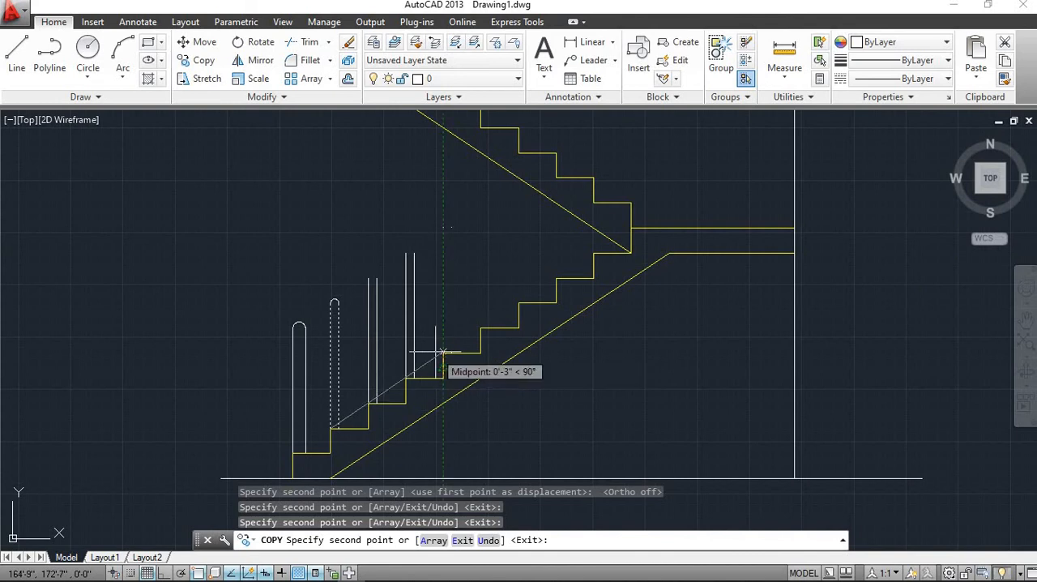
scroll(443, 353, up, 5)
scroll(442, 353, down, 3)
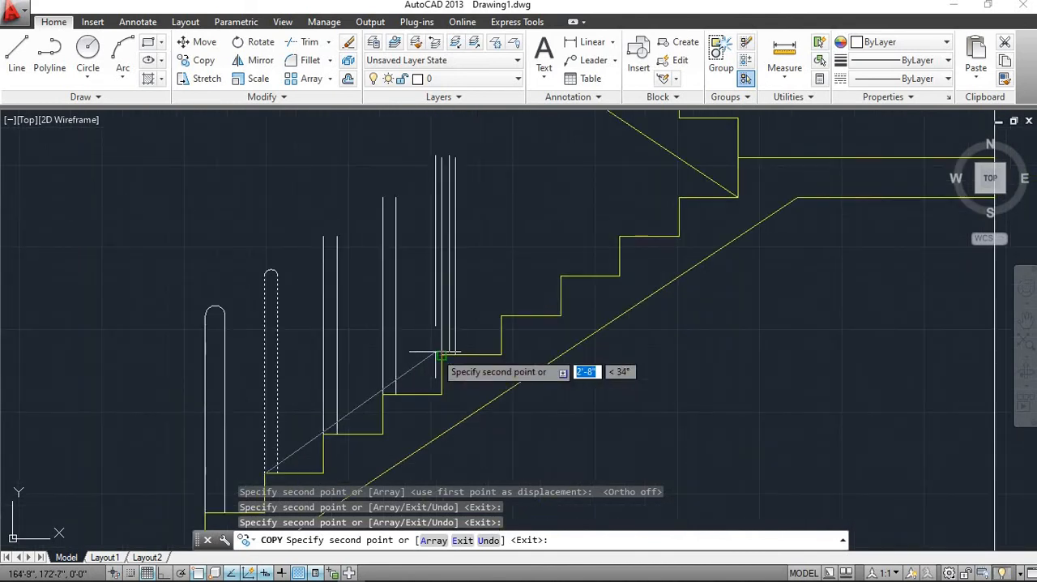
key(Escape)
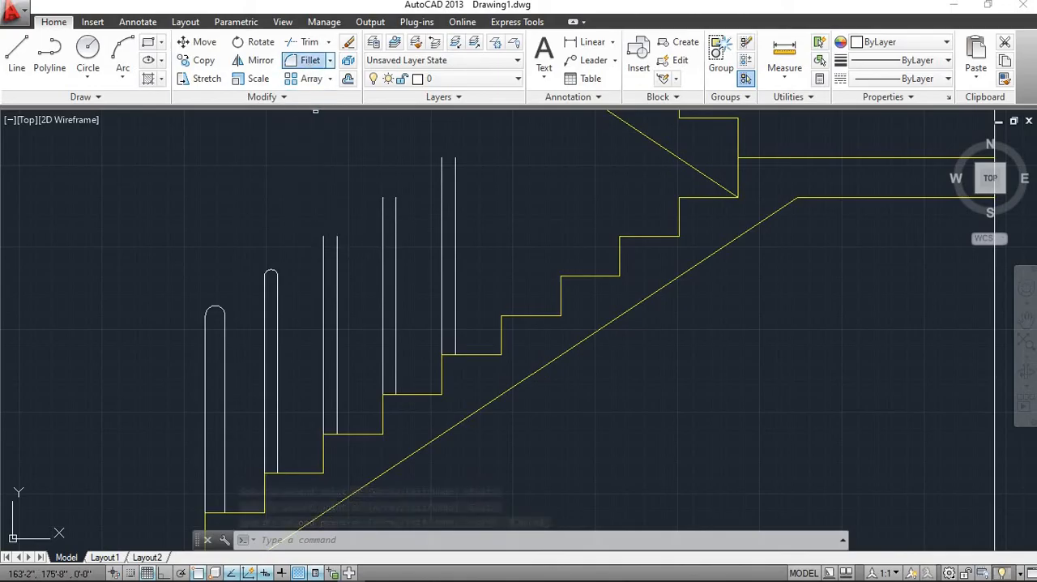
Fillet the upper ends of the line pairs on the third, fourth and fifth steps into rounded baluster caps
click(310, 60)
click(337, 275)
click(323, 284)
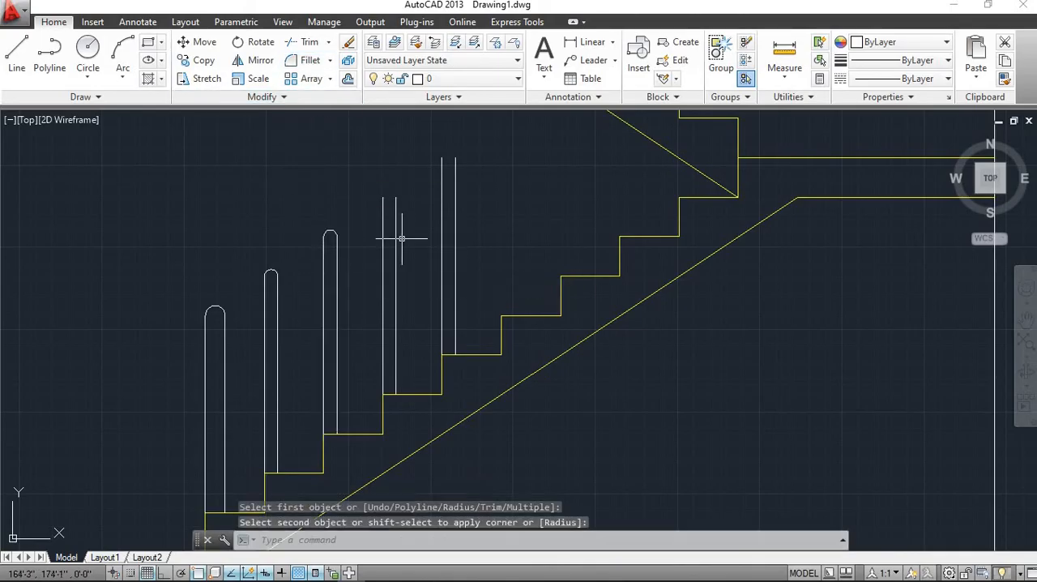
click(310, 60)
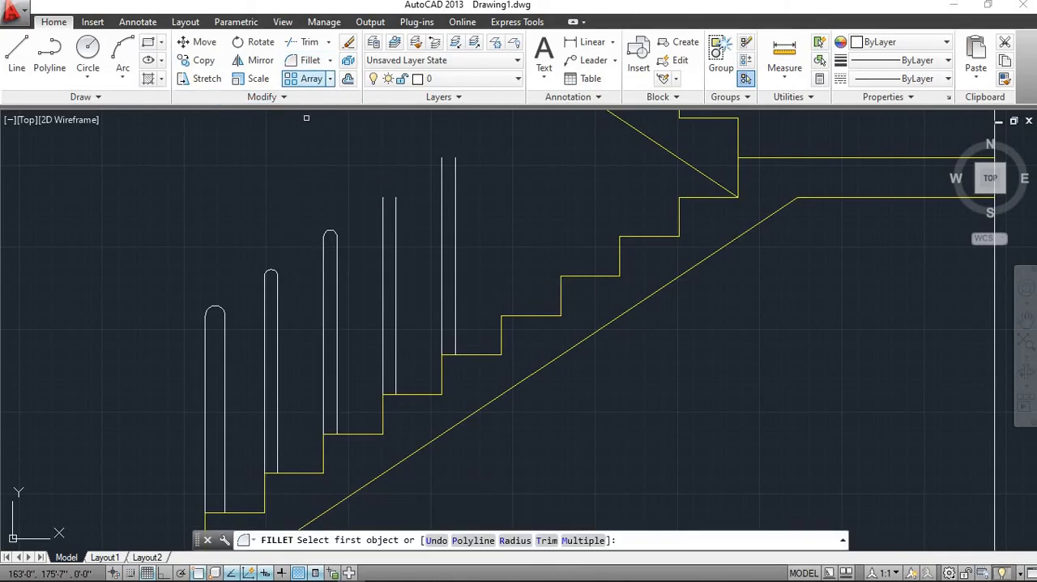
click(395, 240)
click(383, 242)
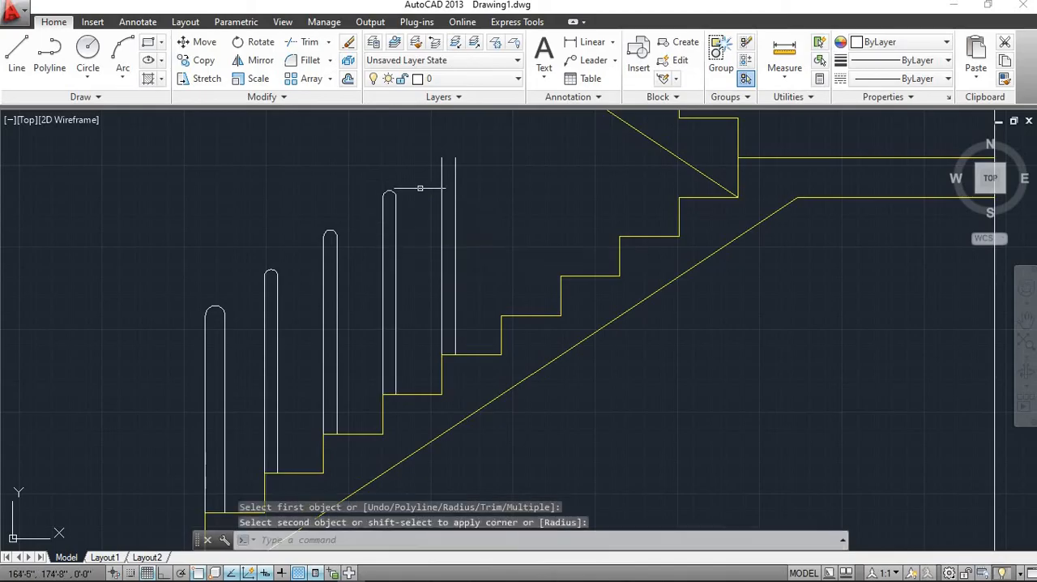
click(311, 60)
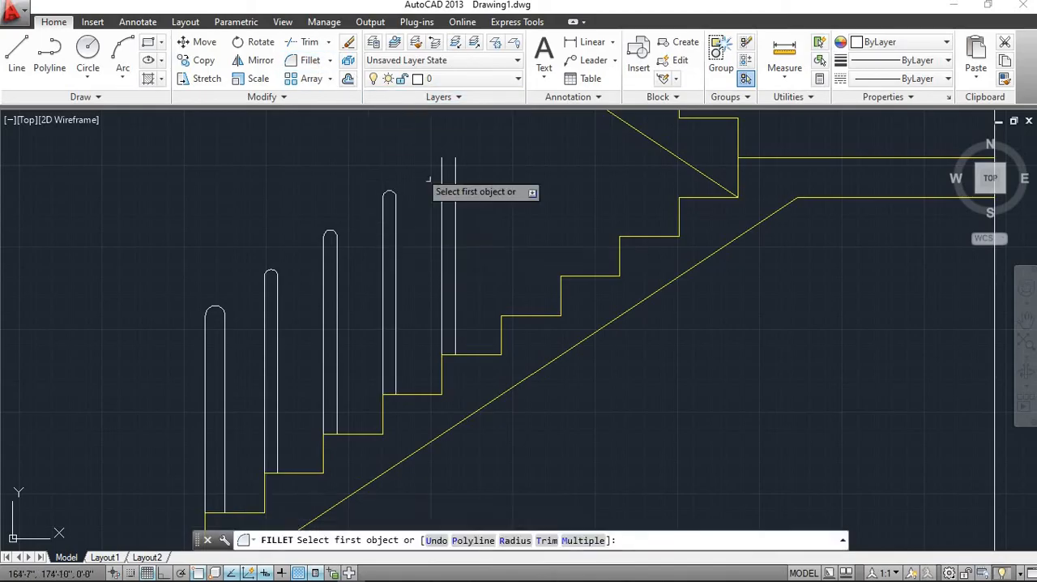
click(456, 215)
click(444, 216)
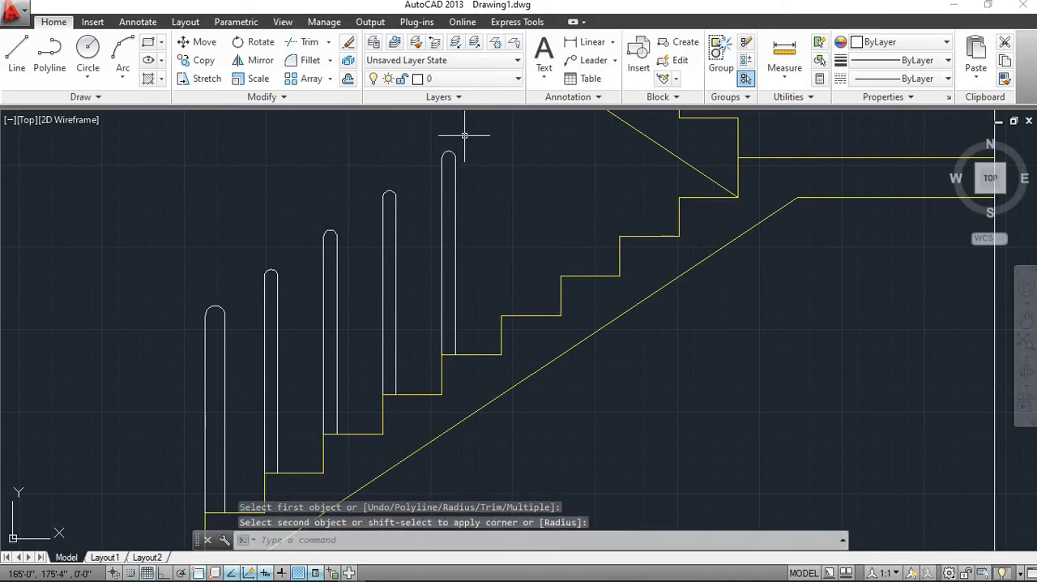
Copy the fourth step's complete baluster, including its rounded cap, from its lower west end onto the sixth step's front corner
click(410, 324)
click(360, 220)
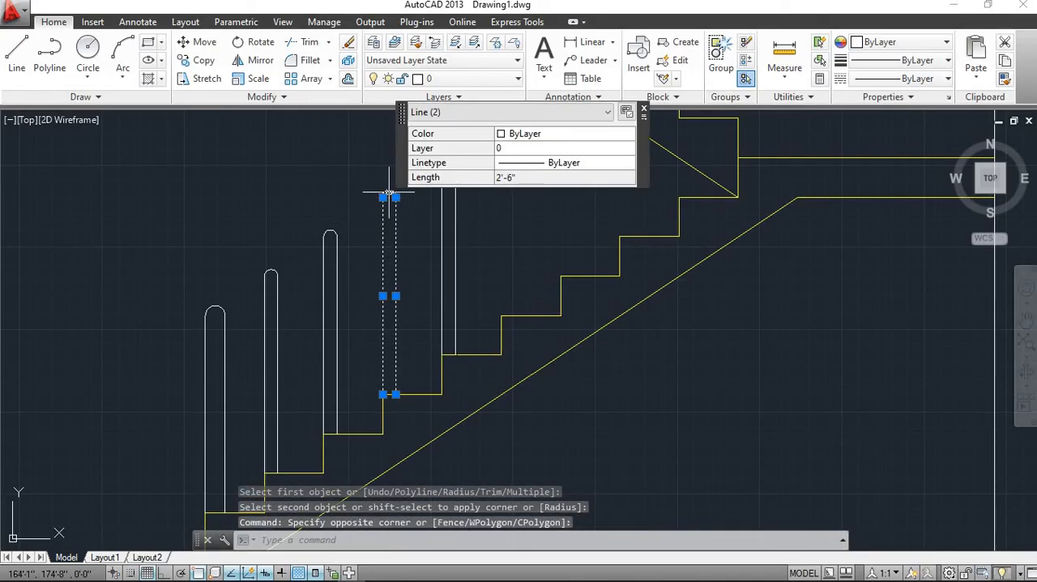
scroll(389, 194, up, 4)
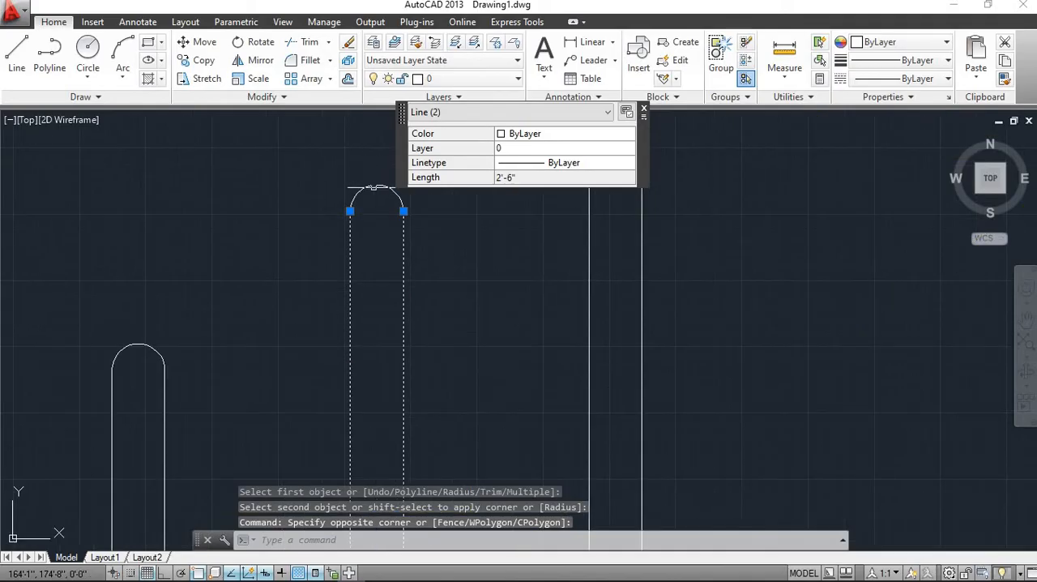
click(376, 187)
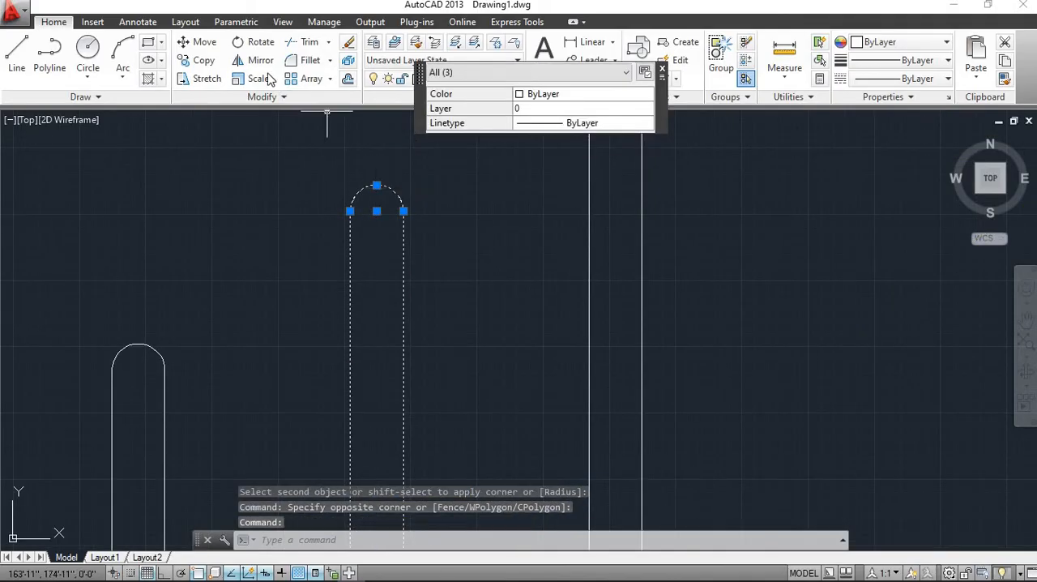
click(206, 65)
scroll(366, 121, down, 4)
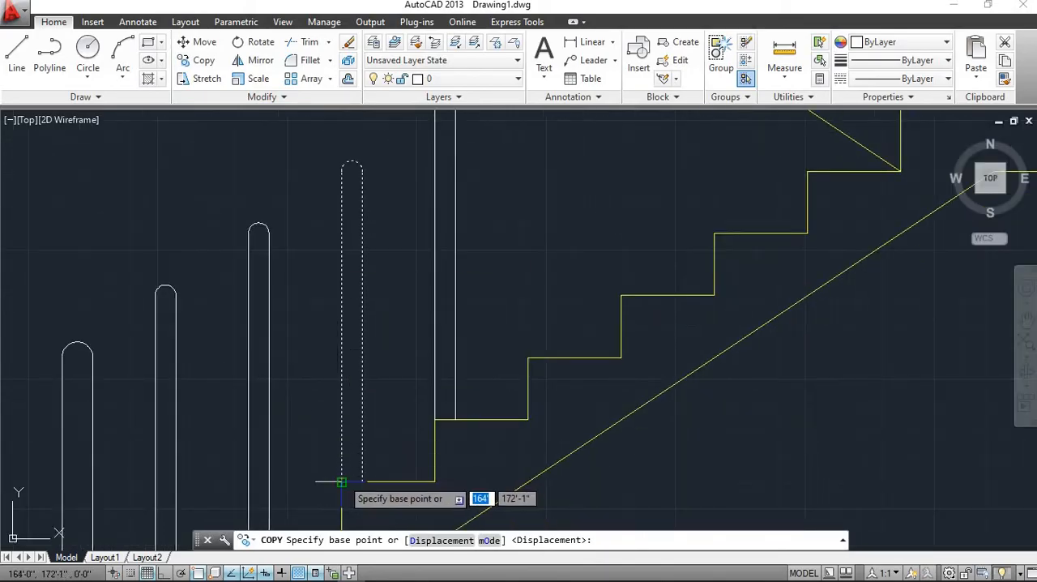
click(342, 481)
scroll(528, 360, up, 4)
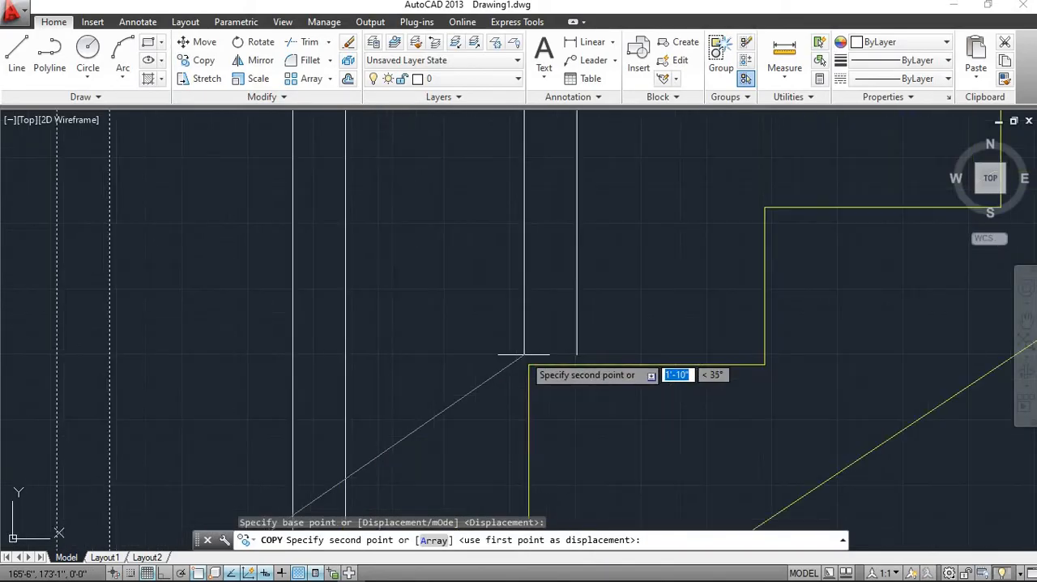
click(528, 364)
scroll(556, 351, down, 6)
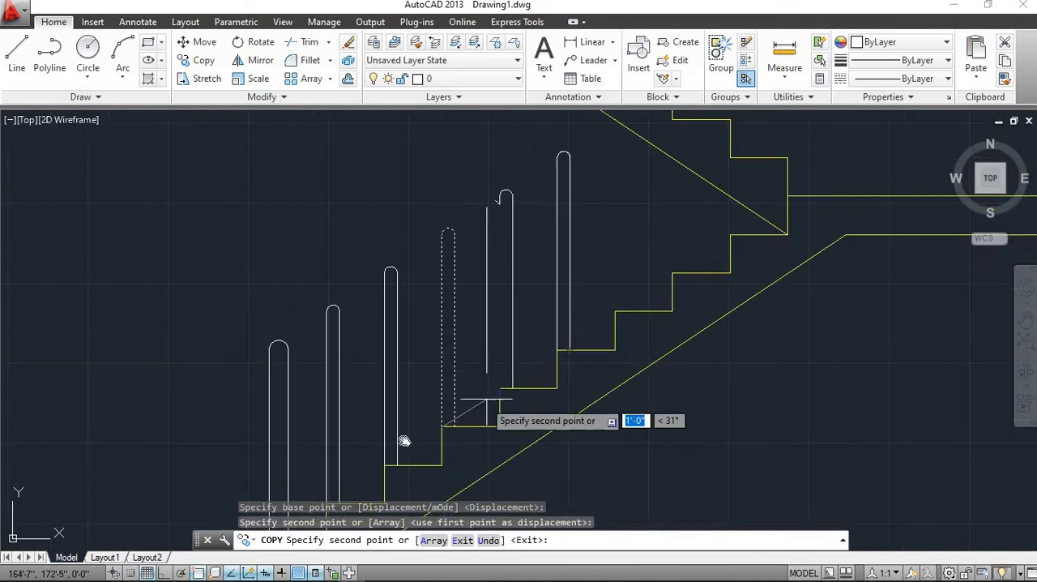
Place further copies of the capped baluster at the front corners of the seventh, eighth and ninth steps
middle_drag(405, 440, 235, 486)
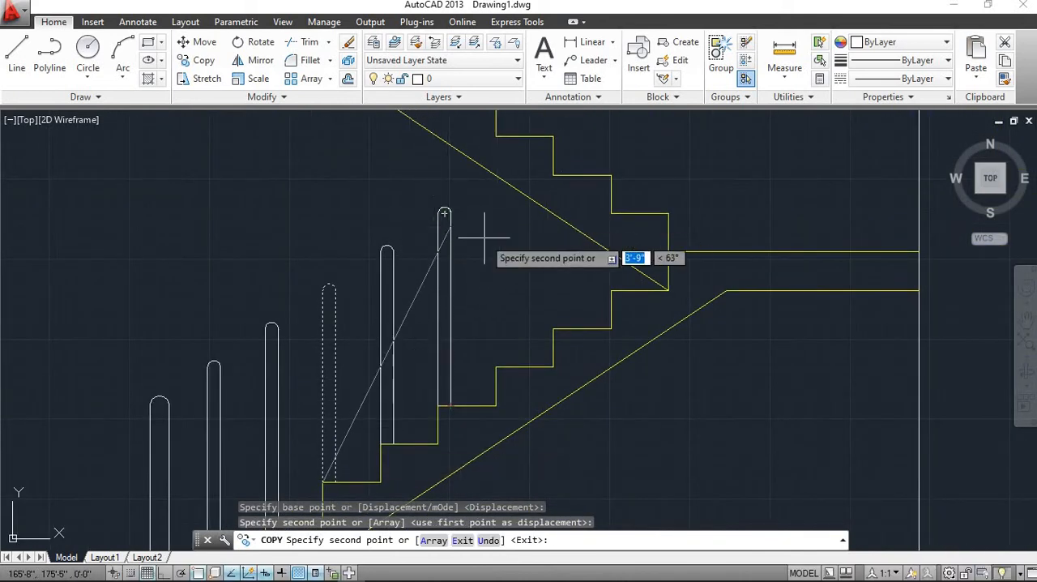
scroll(514, 365, up, 4)
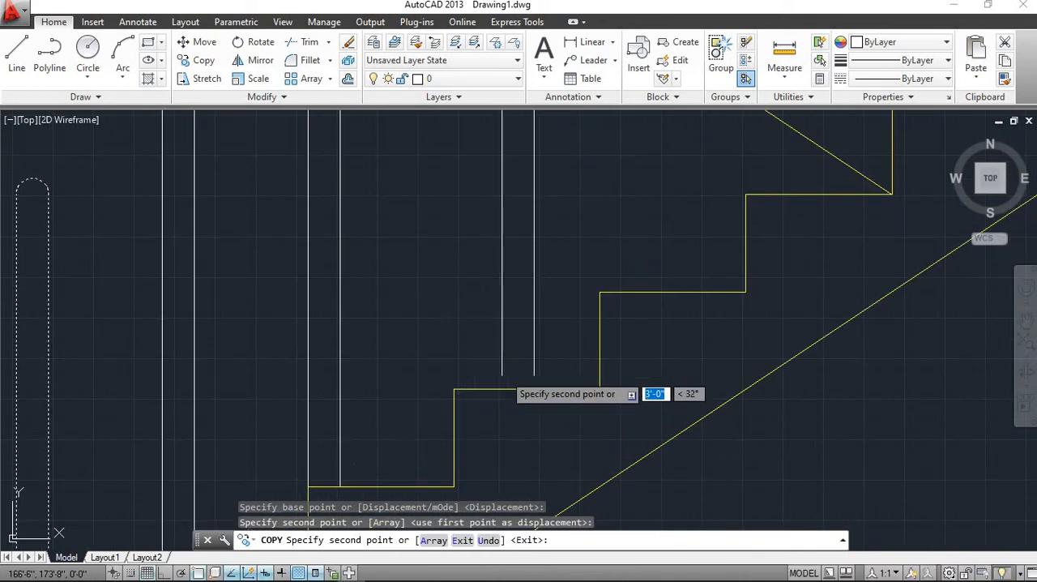
click(454, 389)
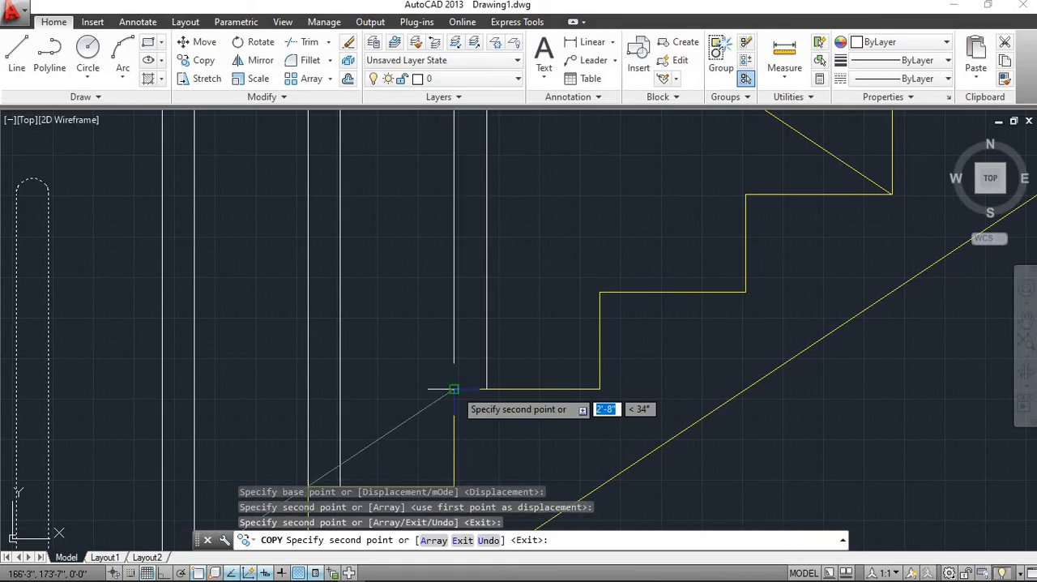
click(599, 291)
scroll(703, 288, down, 4)
mouse_move(465, 404)
middle_down()
mouse_move(440, 427)
mouse_move(200, 543)
middle_up()
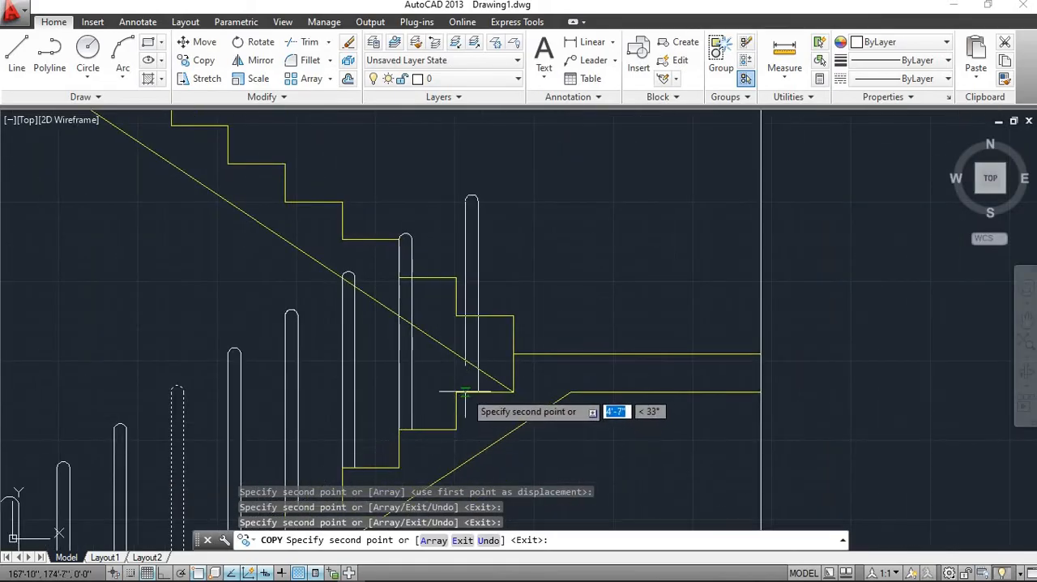
click(456, 392)
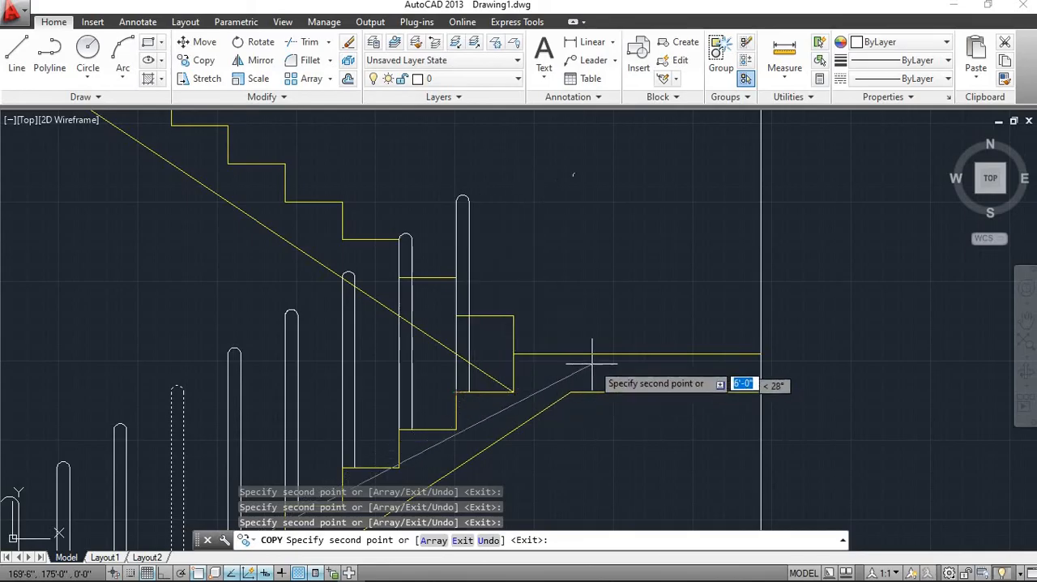
key(Escape)
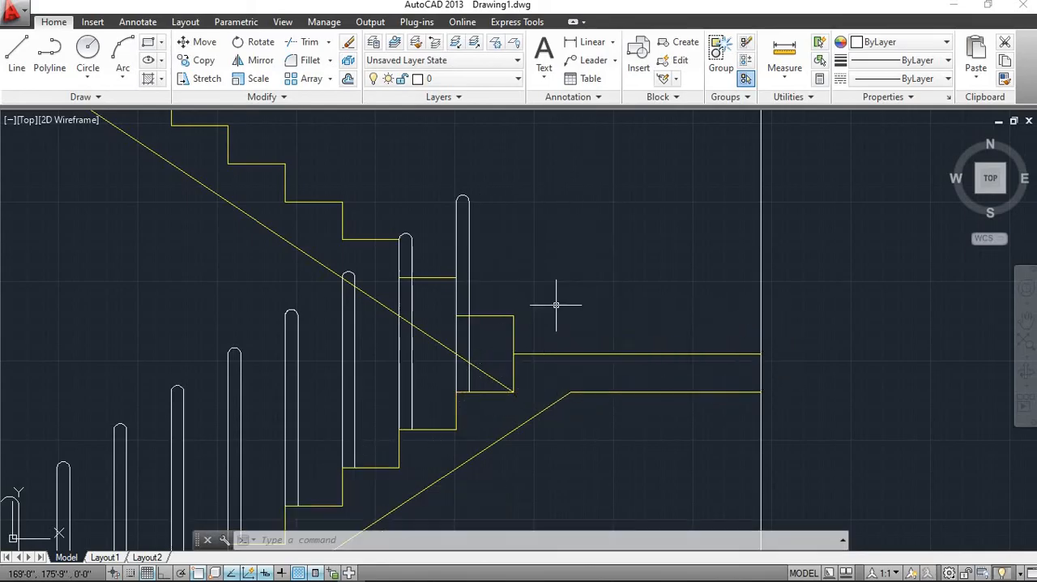
Copy the sixth baluster of the lower flight, with its cap, from its lower east end onto the upper flight's lowest step corner
scroll(567, 356, down, 5)
scroll(569, 374, up, 5)
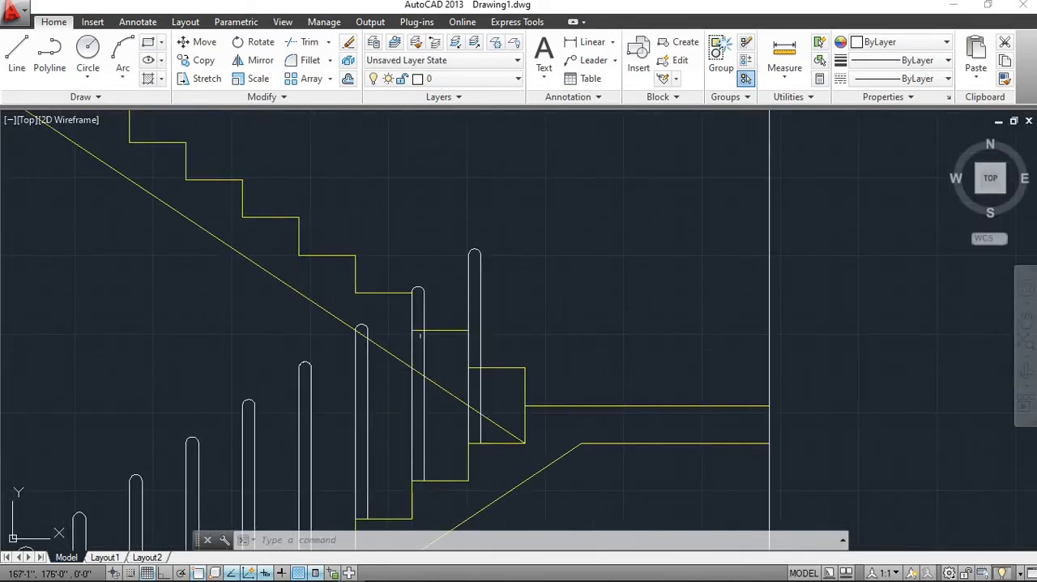
scroll(490, 351, down, 1)
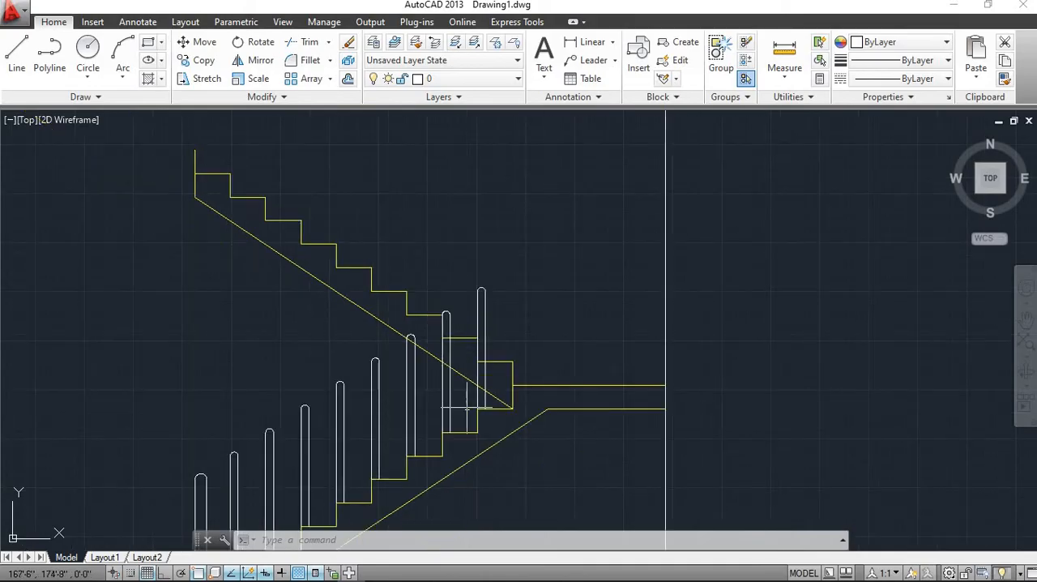
click(385, 454)
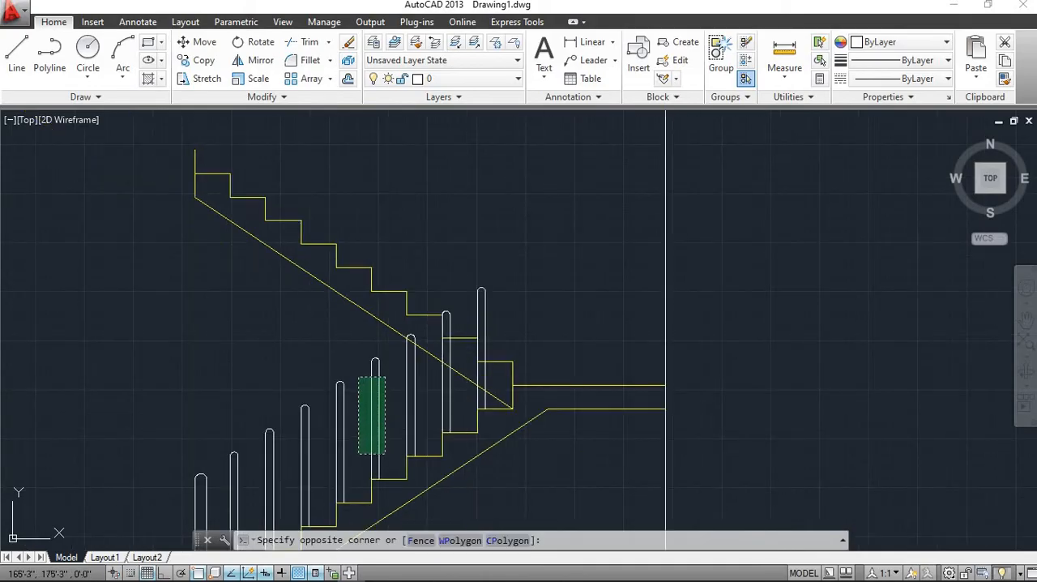
click(358, 375)
scroll(369, 372, up, 2)
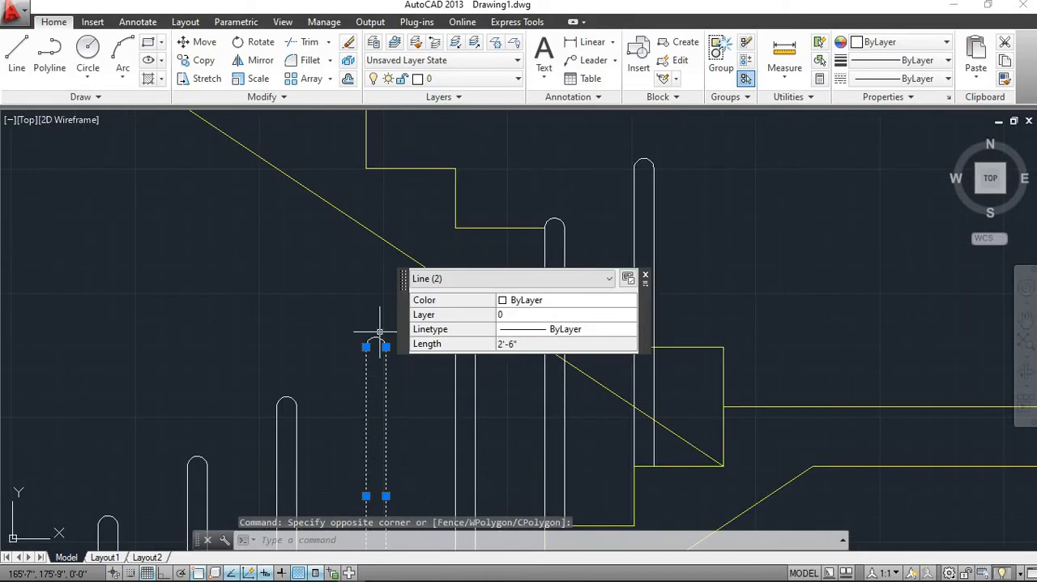
click(375, 338)
scroll(340, 381, down, 3)
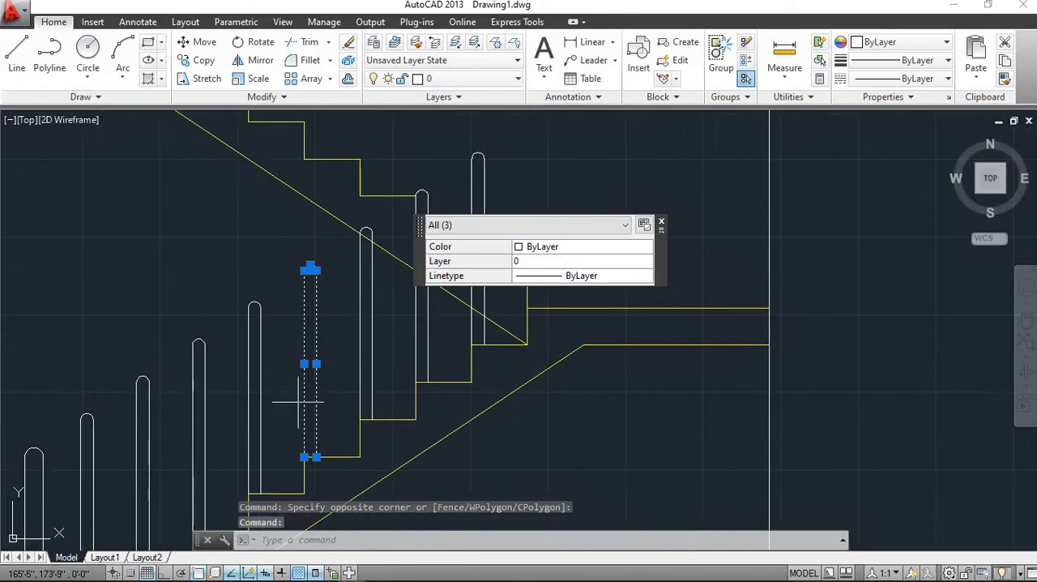
click(215, 61)
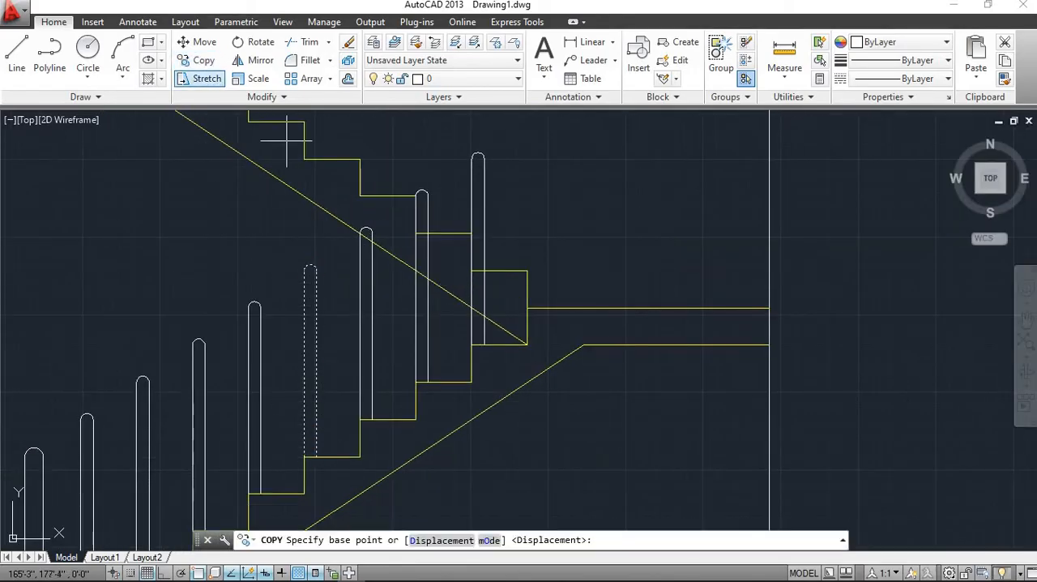
scroll(316, 437, up, 2)
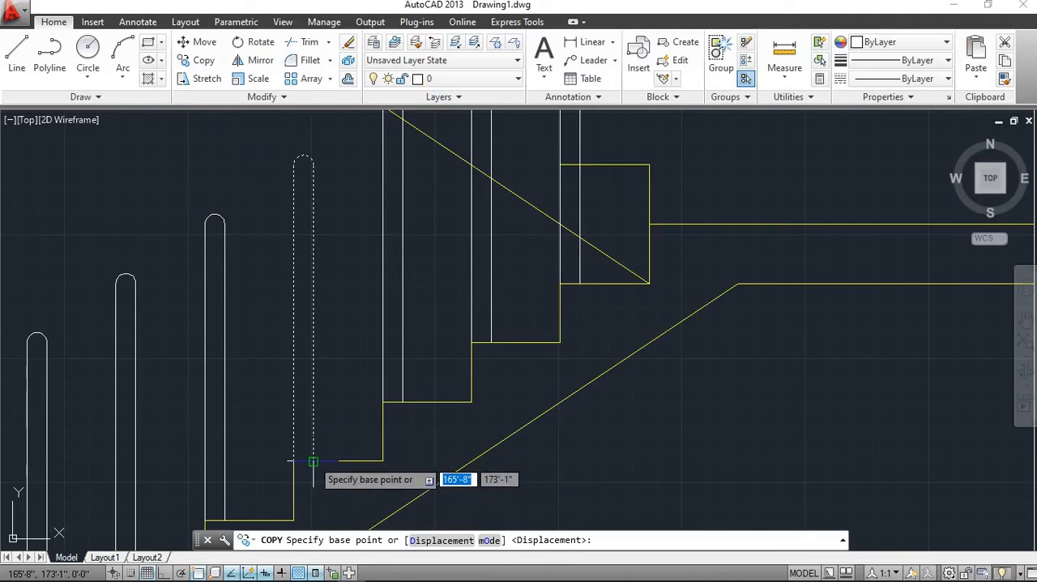
scroll(300, 462, up, 2)
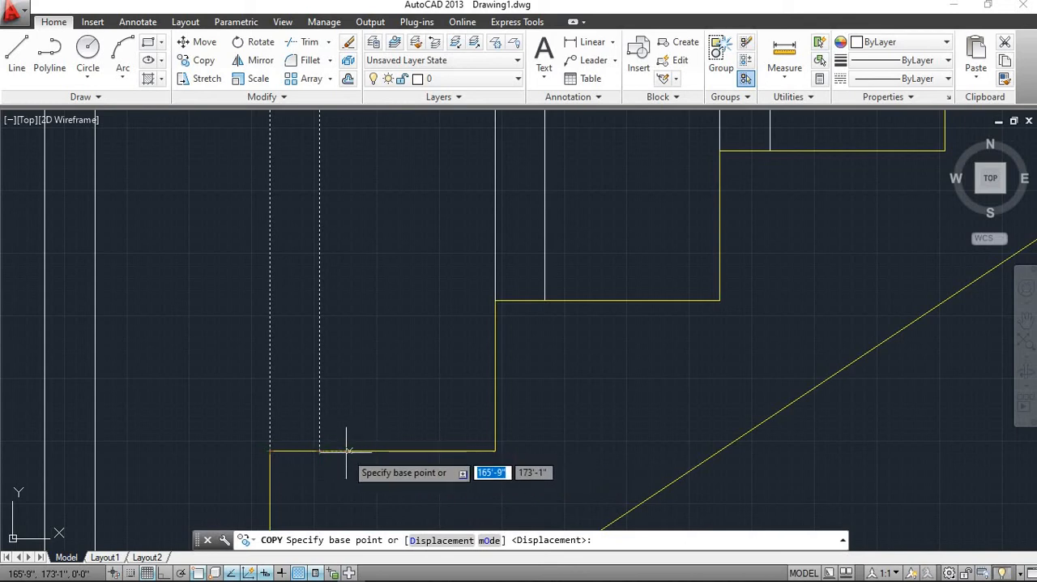
click(319, 450)
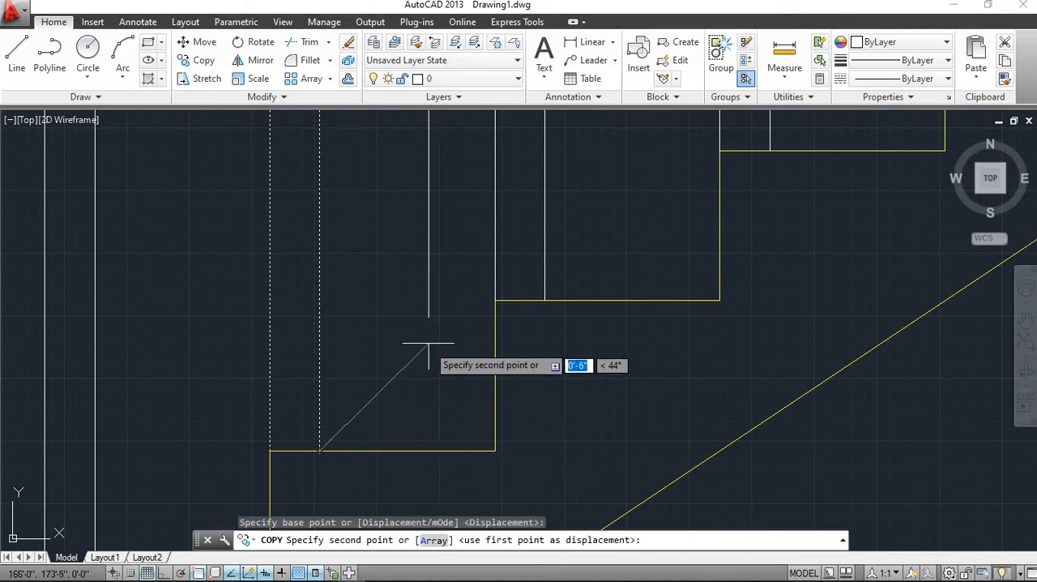
scroll(475, 308, down, 2)
middle_drag(724, 127, 518, 358)
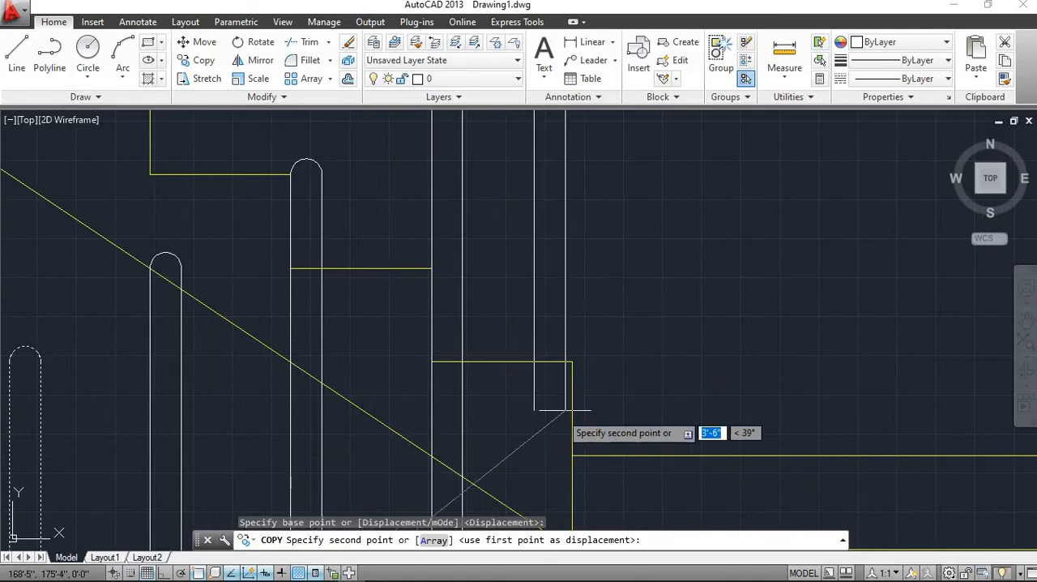
scroll(584, 390, up, 2)
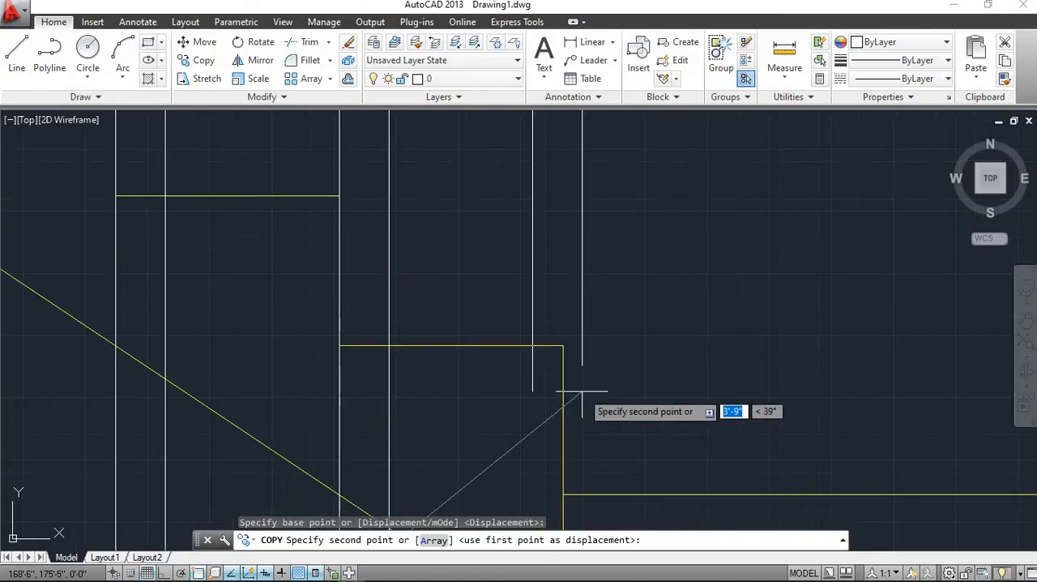
click(563, 346)
Place further copies of the capped baluster at the outer corners of the upper flight's second to fifth steps
scroll(567, 421, down, 3)
scroll(545, 438, up, 4)
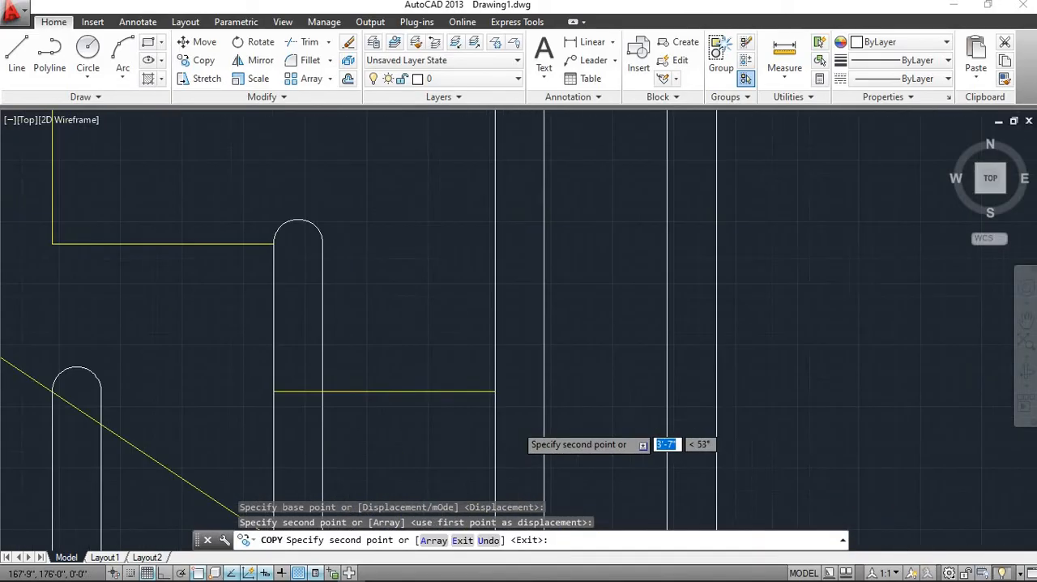
click(489, 391)
scroll(489, 392, down, 3)
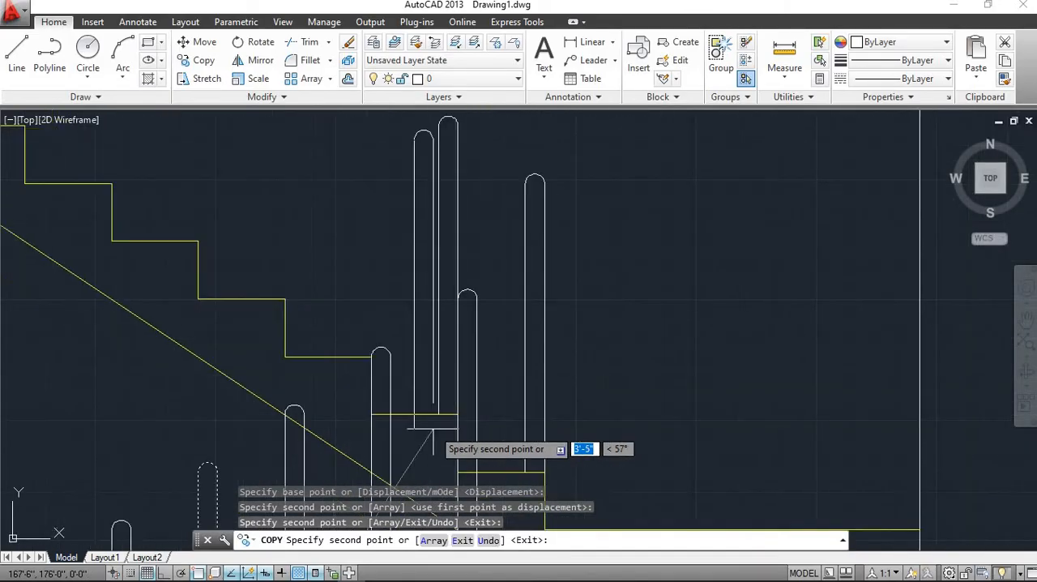
scroll(423, 404, up, 4)
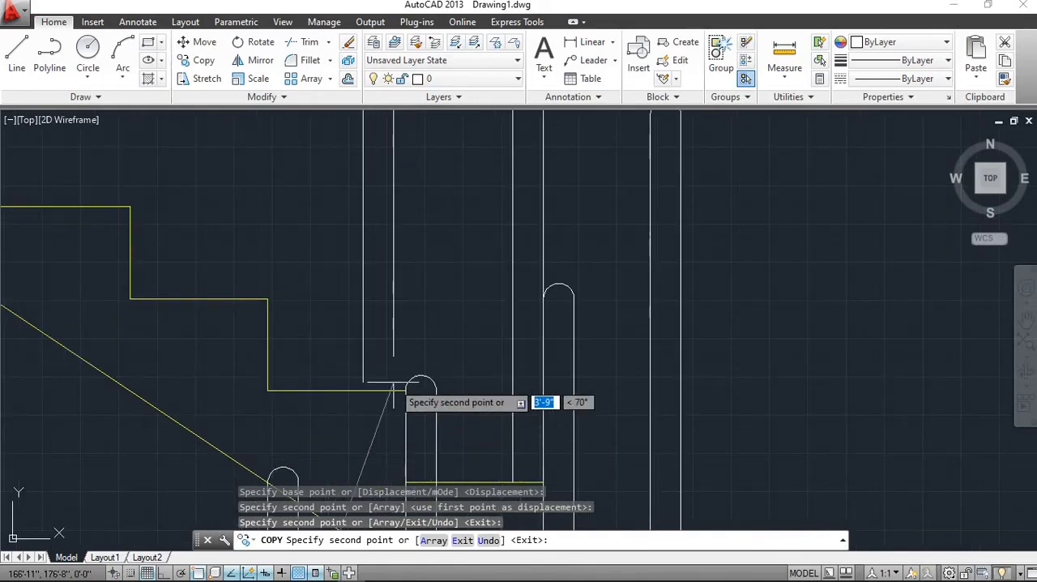
click(406, 391)
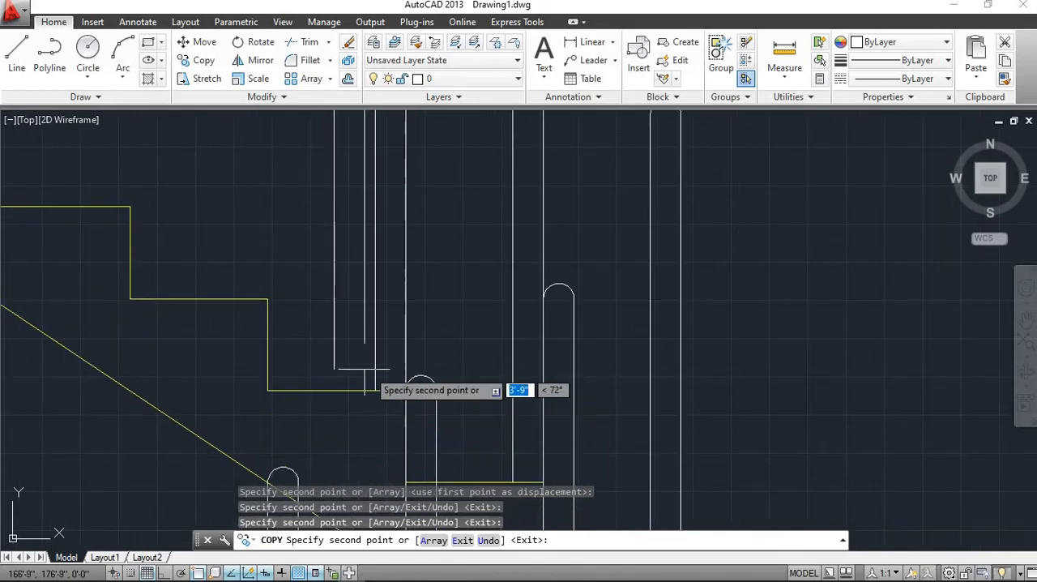
scroll(351, 364, down, 3)
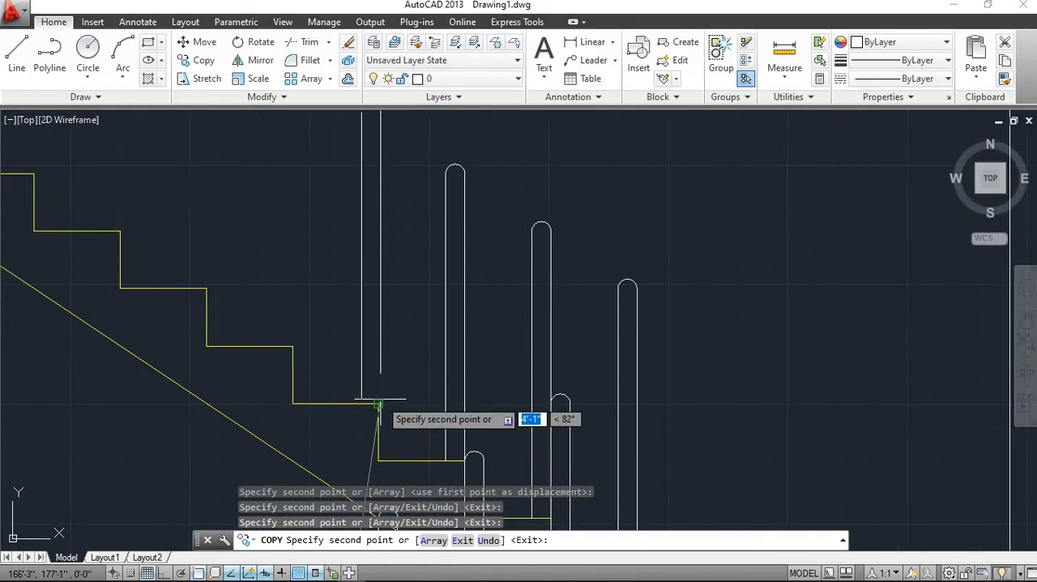
click(378, 404)
scroll(373, 423, down, 3)
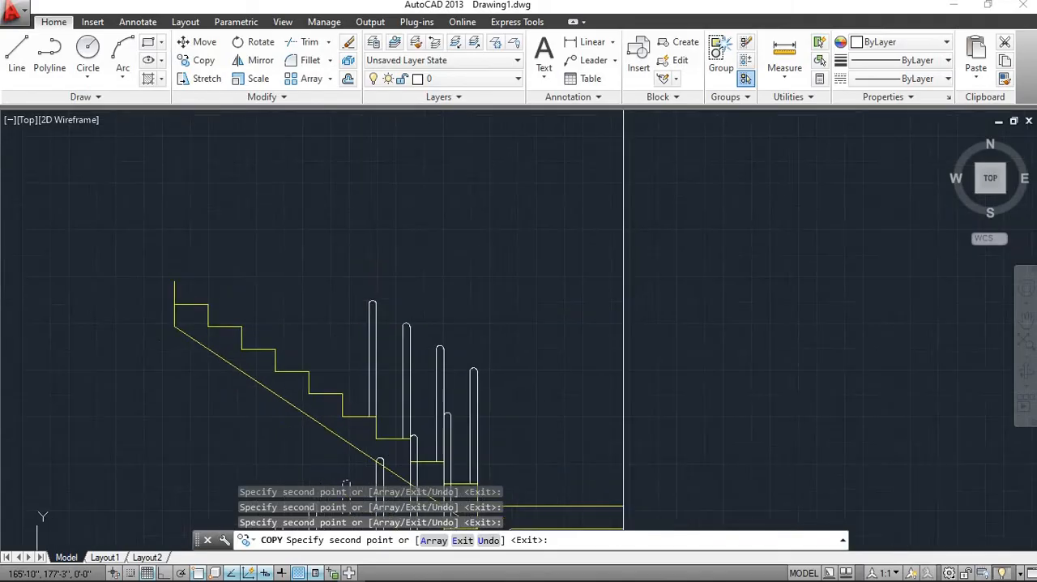
scroll(355, 416, up, 3)
click(355, 415)
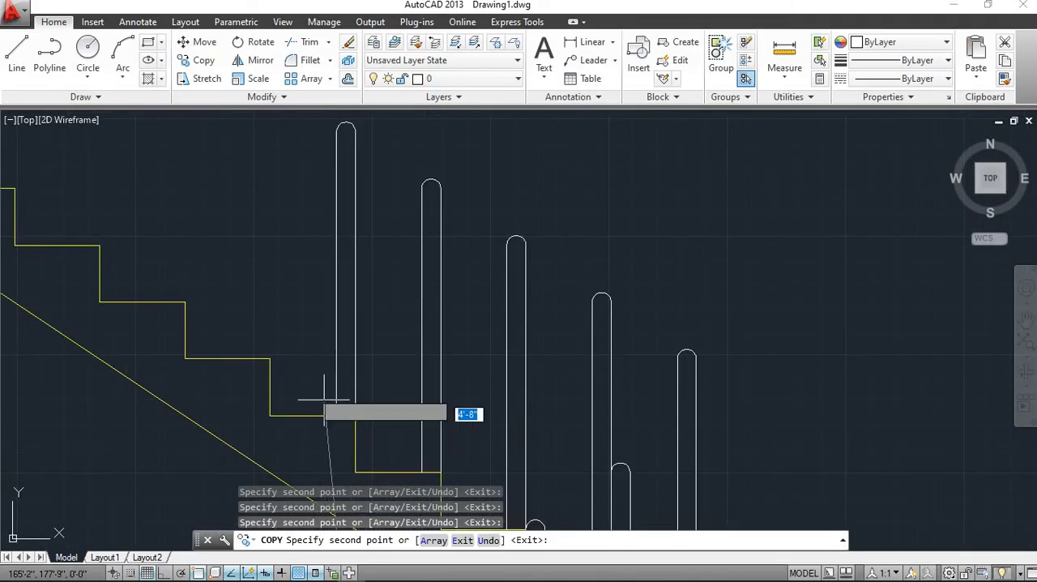
Place the remaining baluster copies at the outer corners of the upper flight's sixth to ninth steps and end the copying
scroll(298, 373, down, 2)
middle_drag(297, 373, 366, 465)
scroll(354, 459, up, 2)
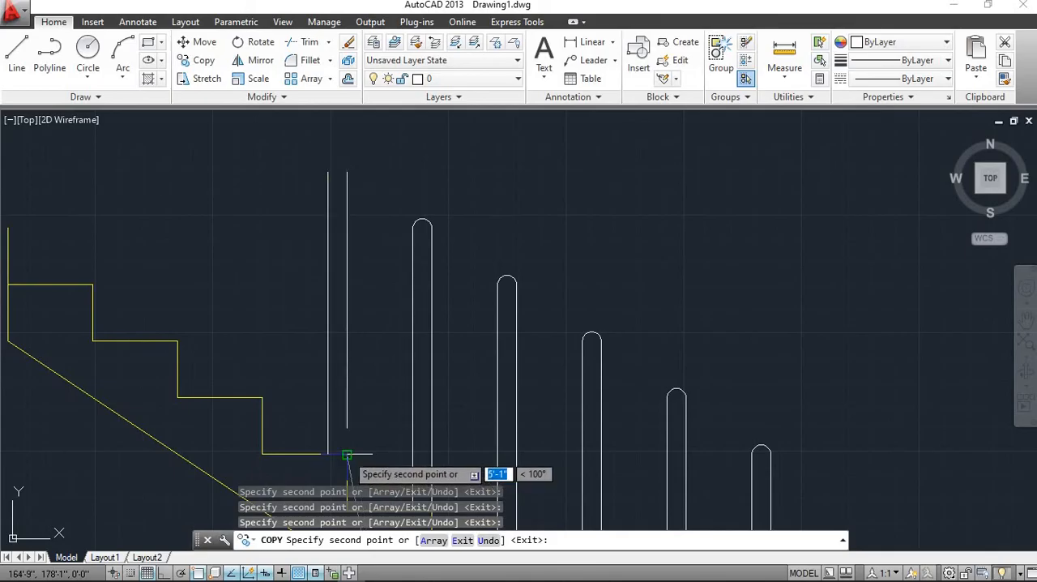
click(347, 455)
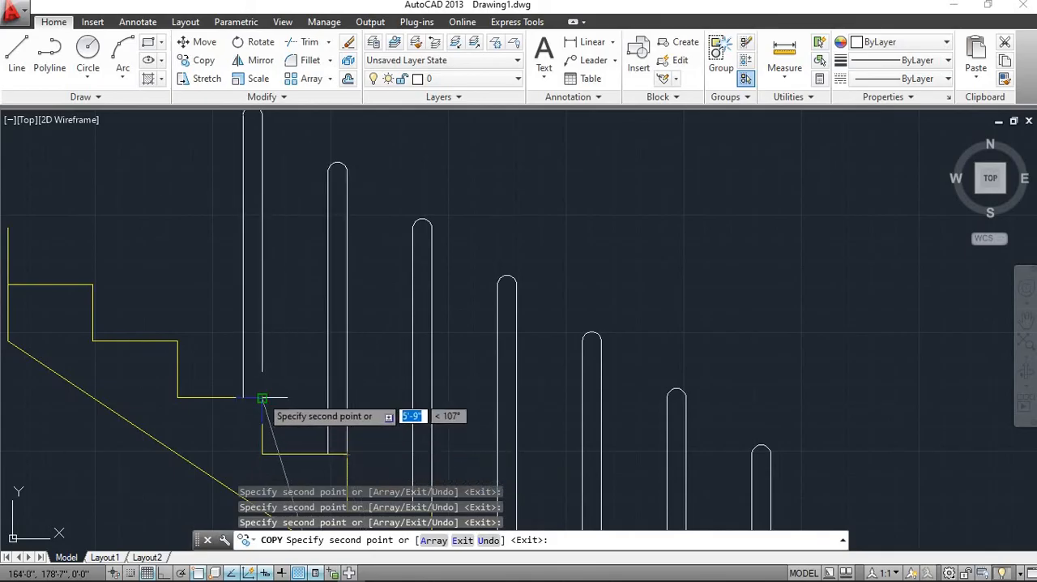
click(262, 396)
click(176, 341)
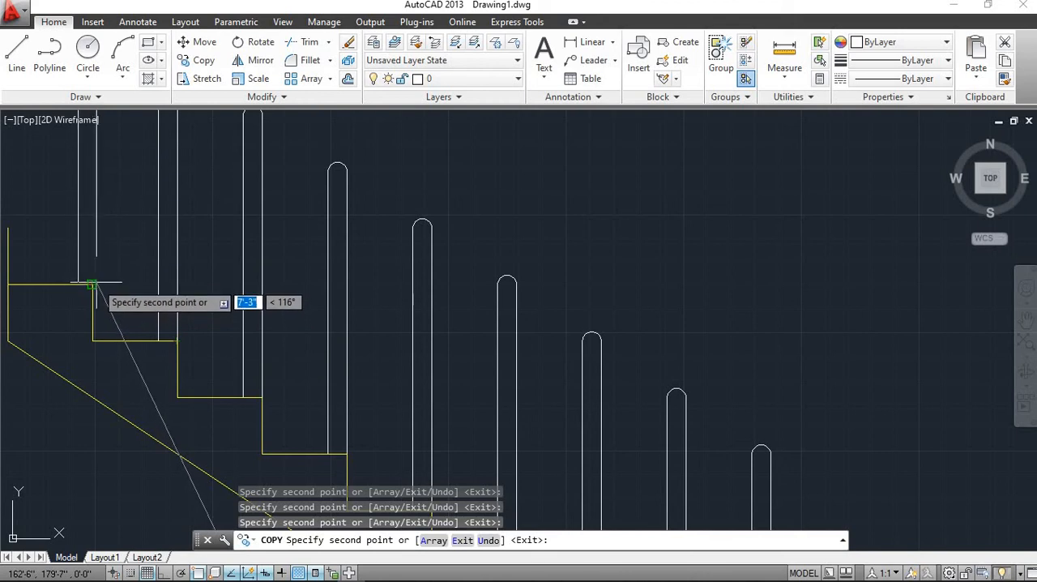
click(92, 284)
scroll(324, 316, down, 5)
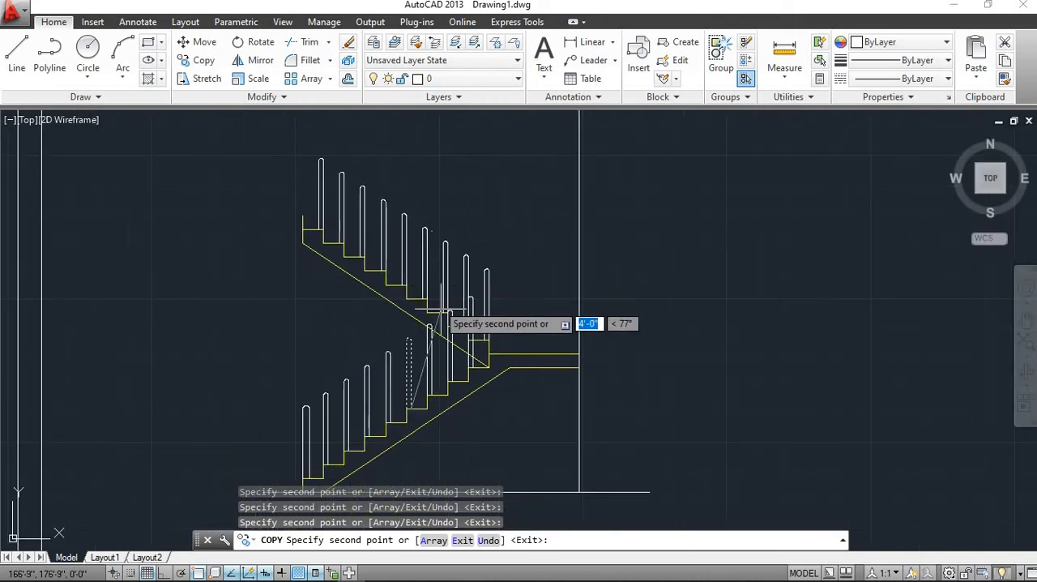
scroll(440, 310, down, 5)
scroll(454, 341, up, 7)
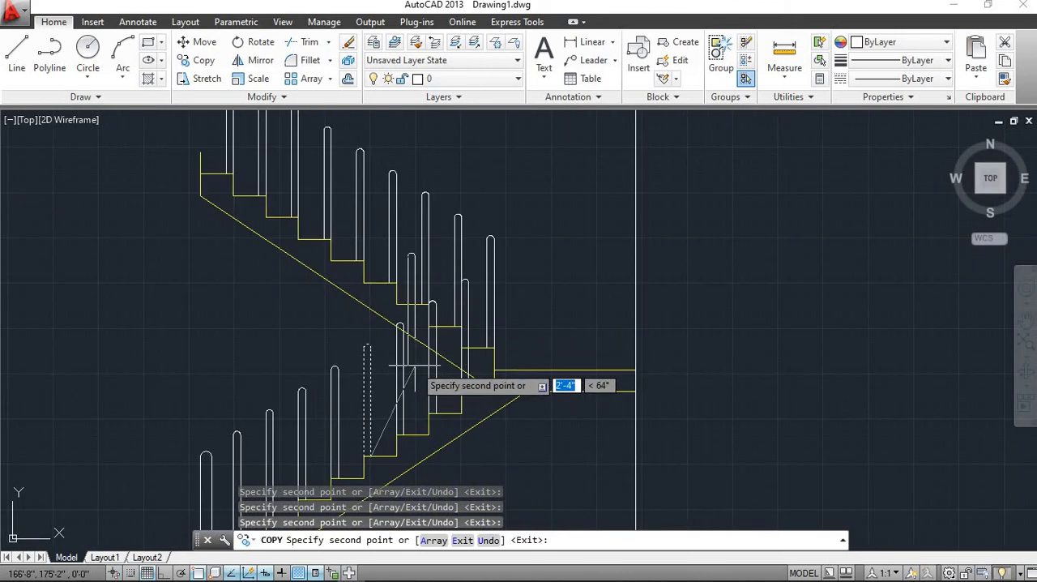
key(Escape)
Examine the balusters along both flights, including where they overlap near the landing
scroll(412, 357, down, 3)
scroll(412, 359, up, 3)
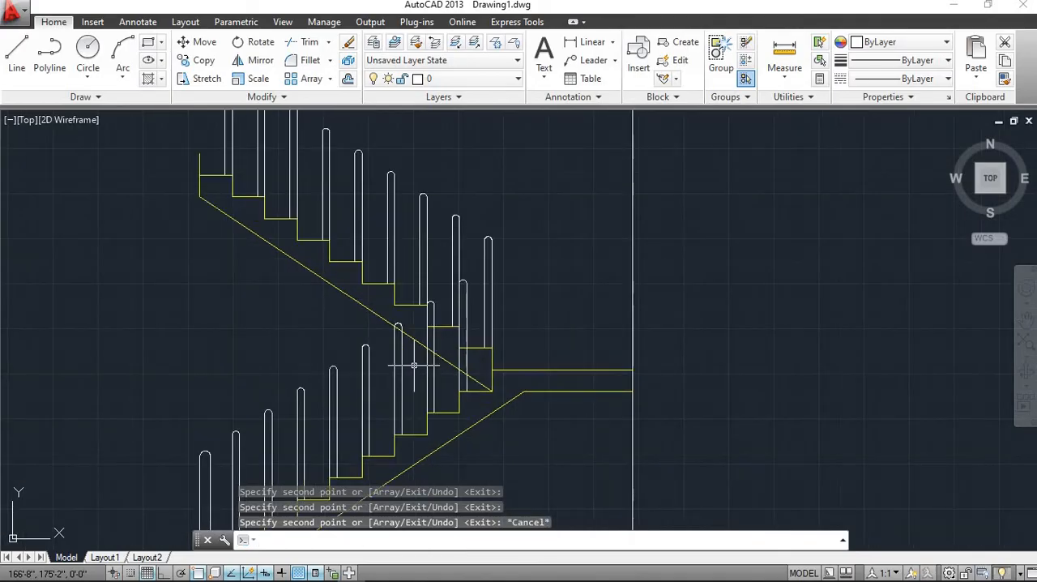
middle_drag(324, 280, 373, 352)
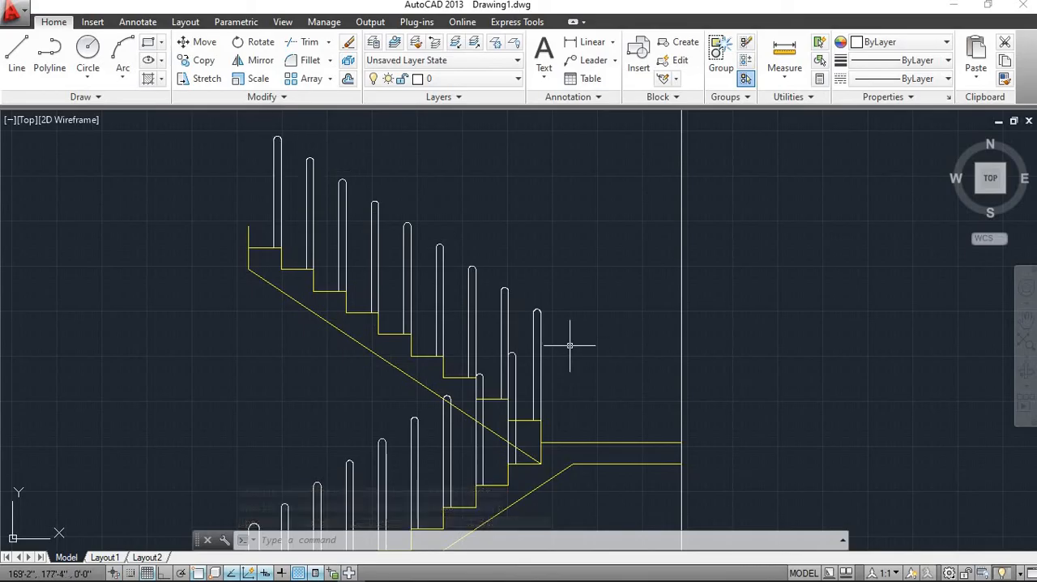
middle_drag(568, 323, 566, 276)
scroll(570, 269, down, 2)
scroll(512, 345, up, 4)
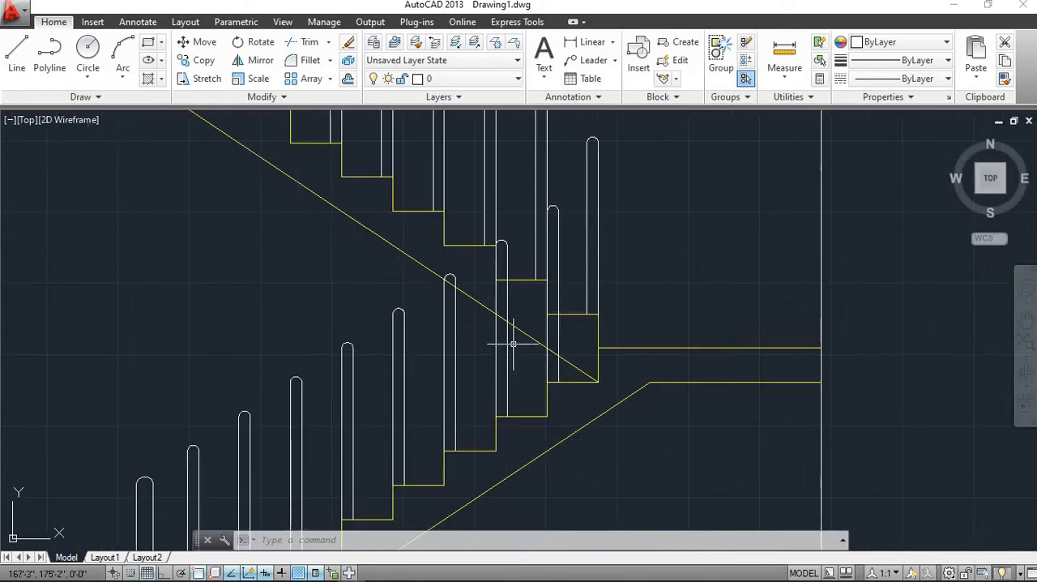
scroll(405, 359, down, 3)
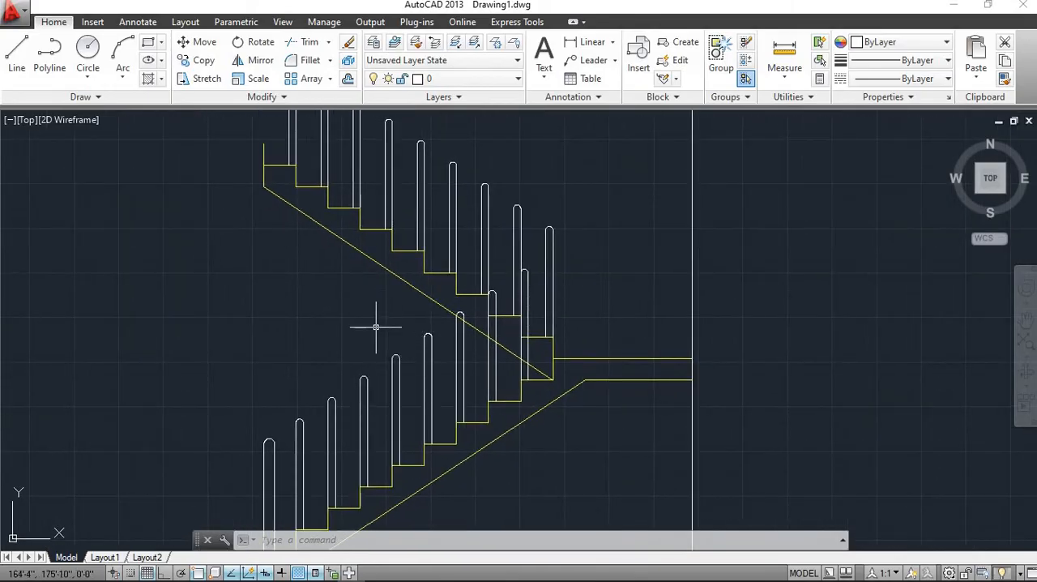
scroll(375, 326, up, 2)
scroll(322, 397, down, 2)
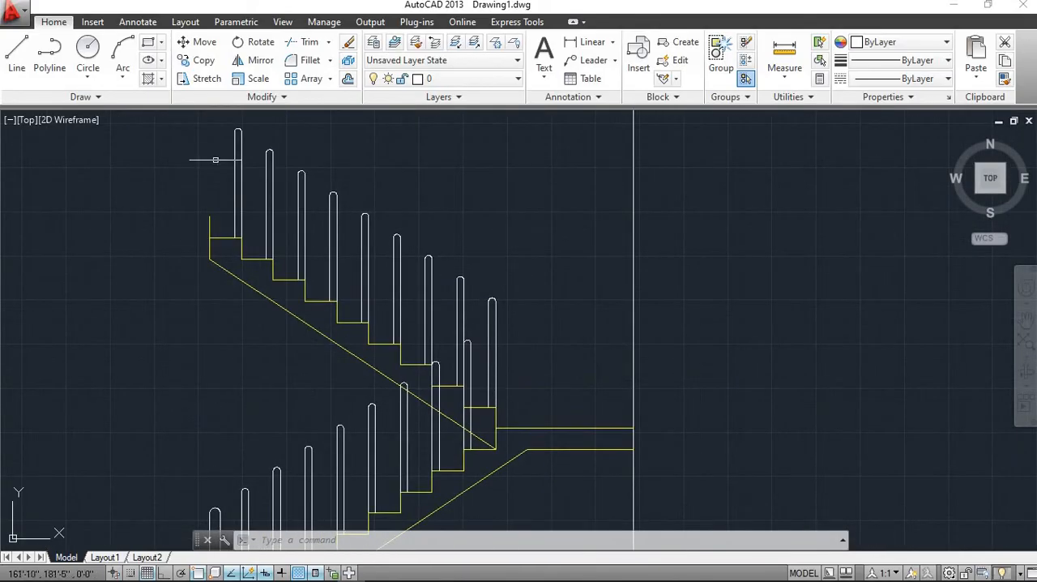
Draw a straight handrail line at about 32° along the lower flight's baluster caps, extending past the first and last balusters
click(50, 63)
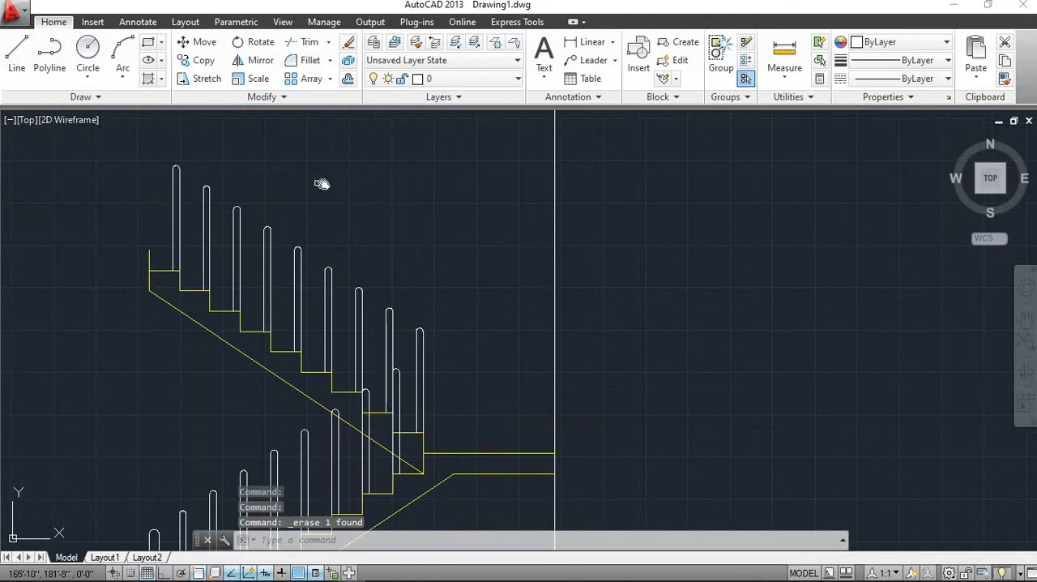
middle_drag(321, 183, 417, 206)
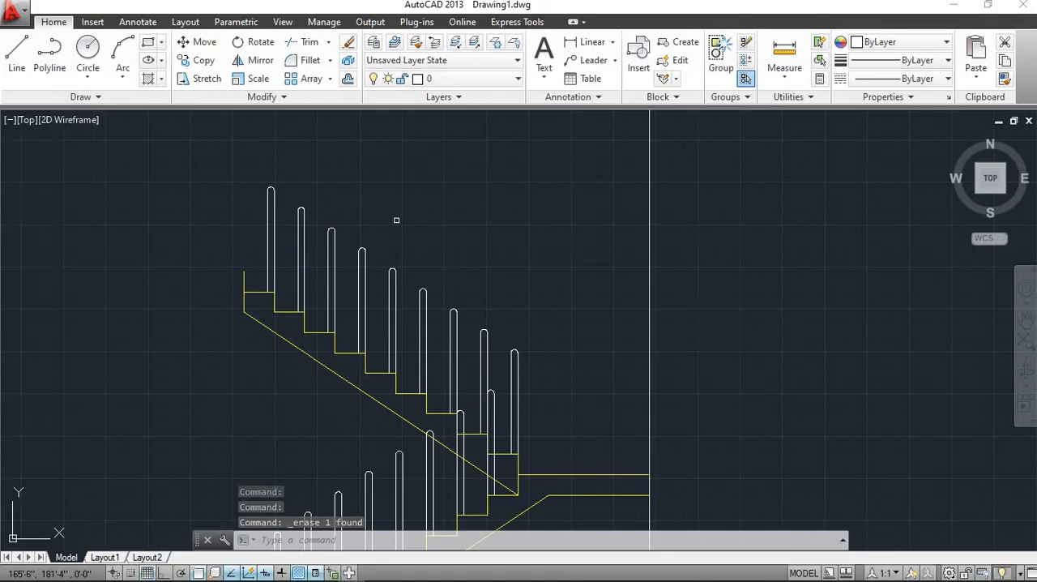
click(23, 69)
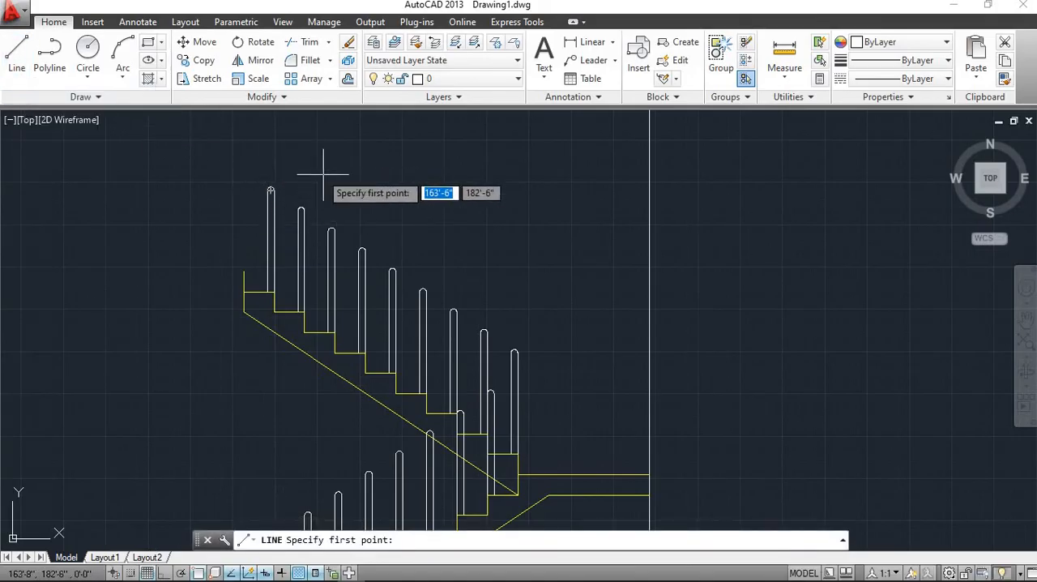
middle_drag(358, 289, 416, 106)
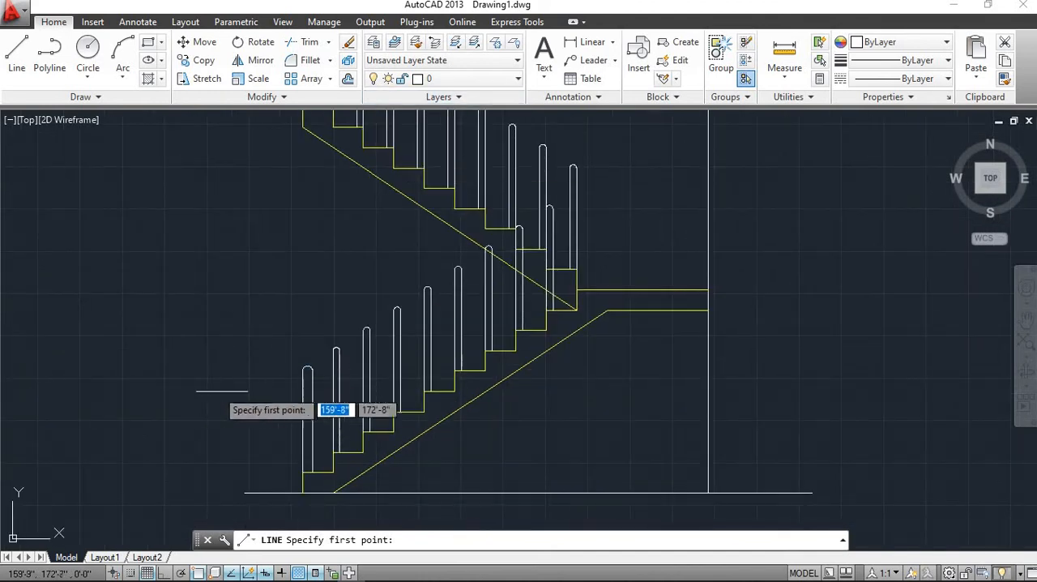
click(247, 398)
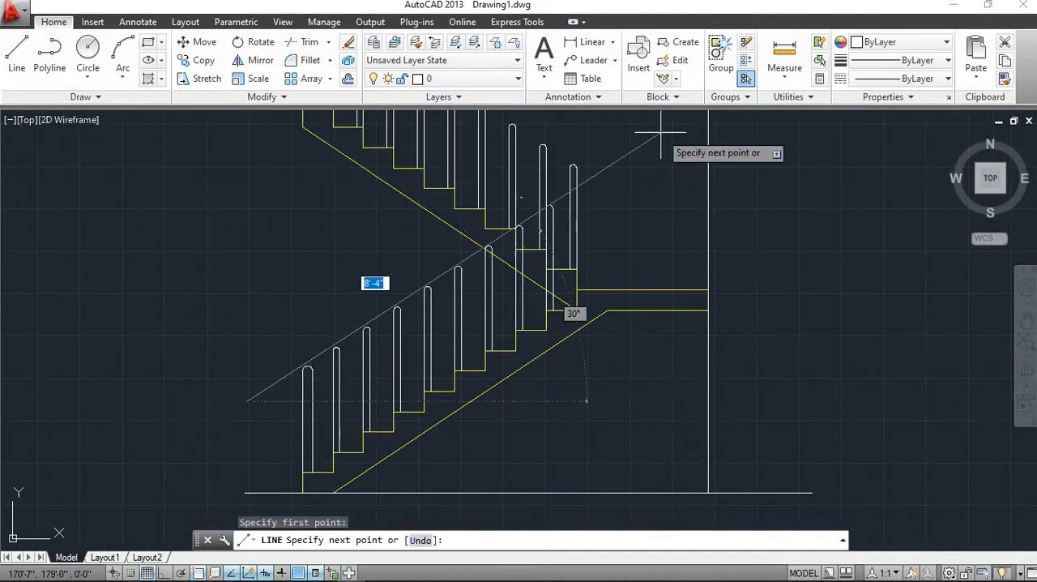
middle_drag(597, 167, 530, 235)
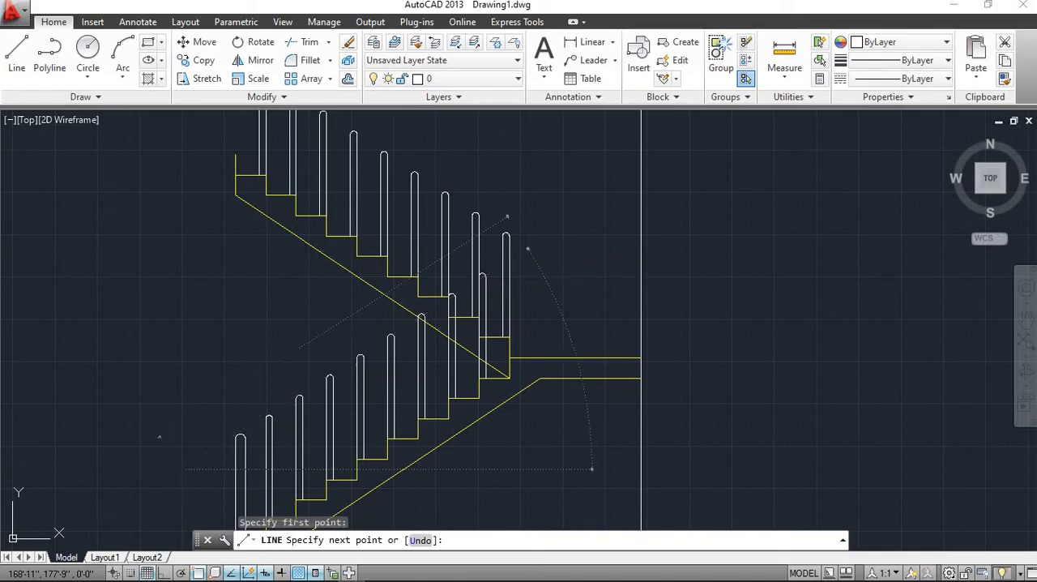
click(528, 248)
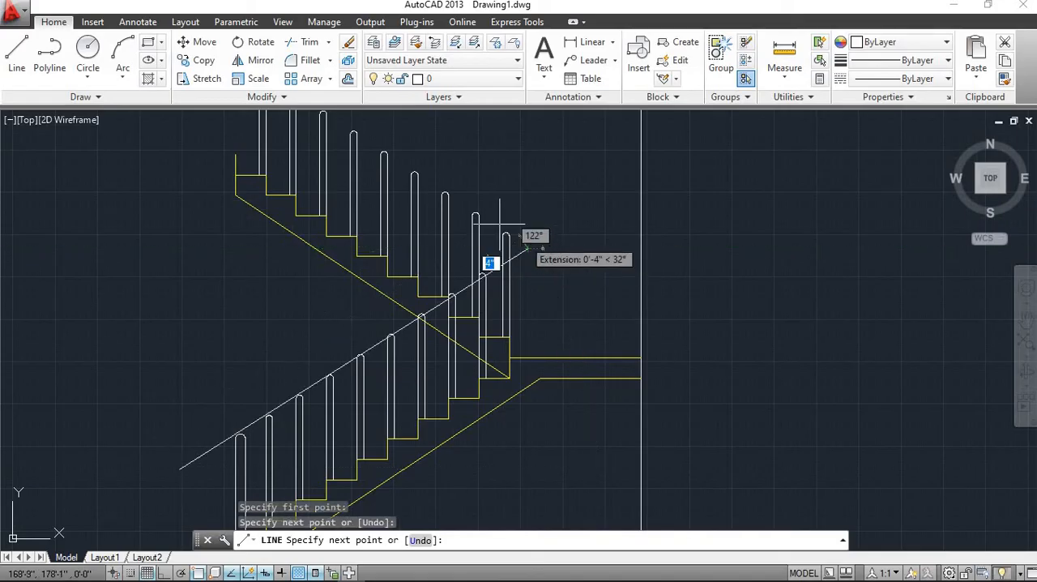
Continue the handrail line along the upper flight's baluster caps, about 9'-5" long at about 145°, past the topmost baluster, and end the line
mouse_move(411, 247)
middle_down()
mouse_move(431, 292)
mouse_move(426, 355)
middle_up()
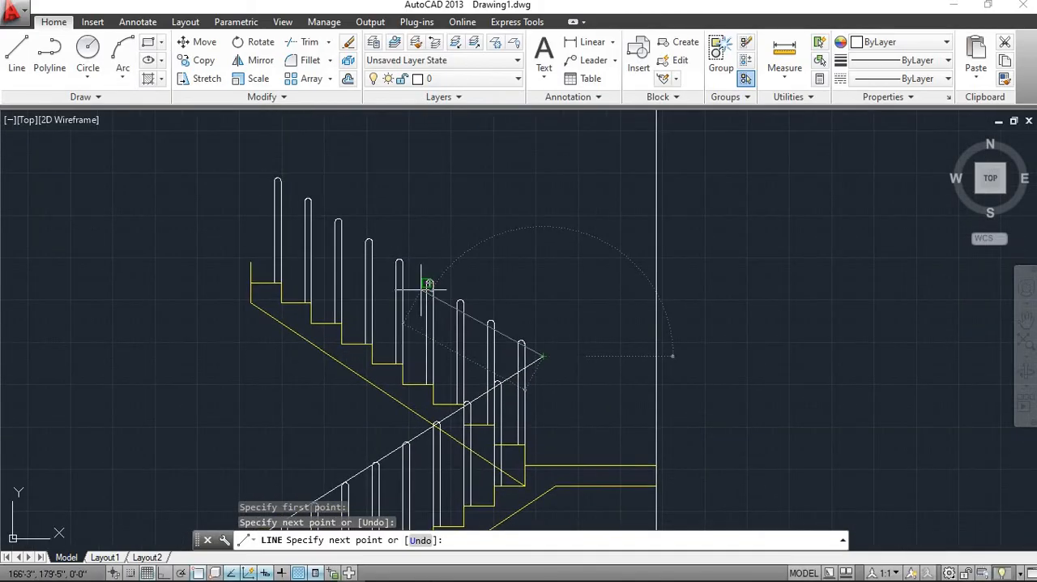
click(228, 137)
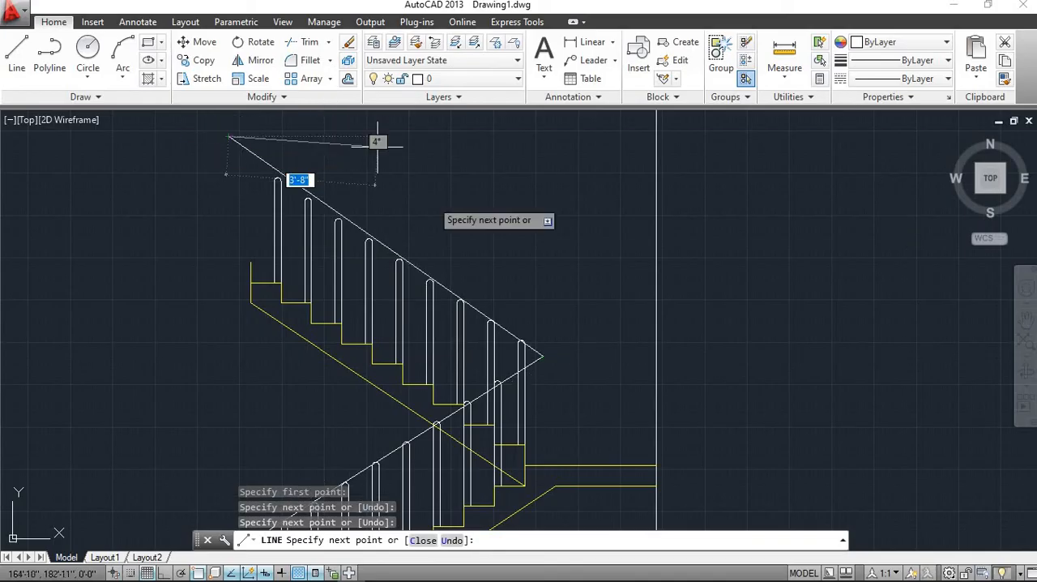
key(Escape)
Offset the lower flight's handrail line 2" upward, away from the balusters
scroll(394, 180, down, 2)
scroll(394, 180, up, 3)
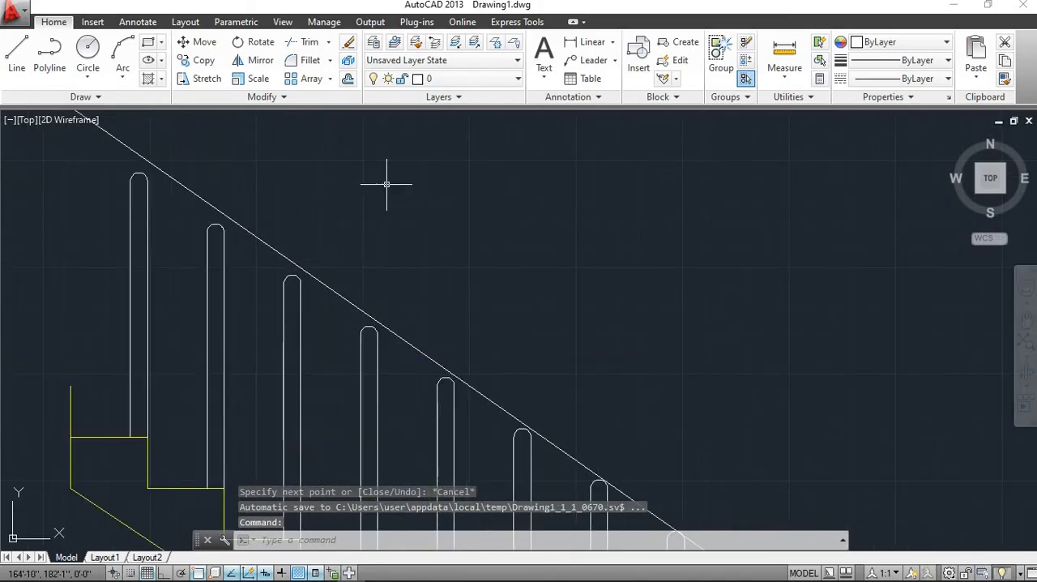
scroll(398, 197, down, 4)
scroll(439, 238, down, 1)
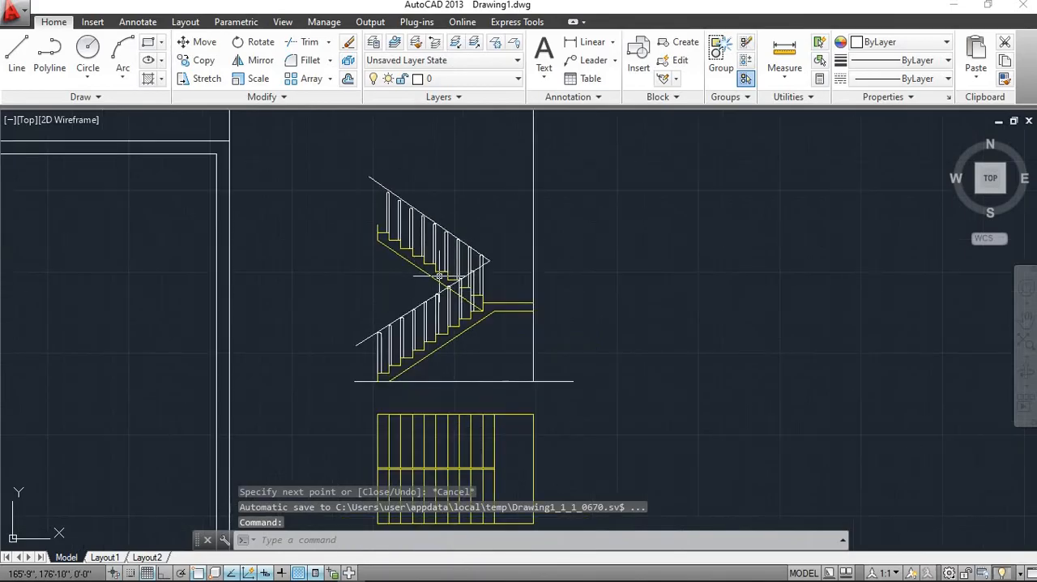
scroll(439, 267, up, 5)
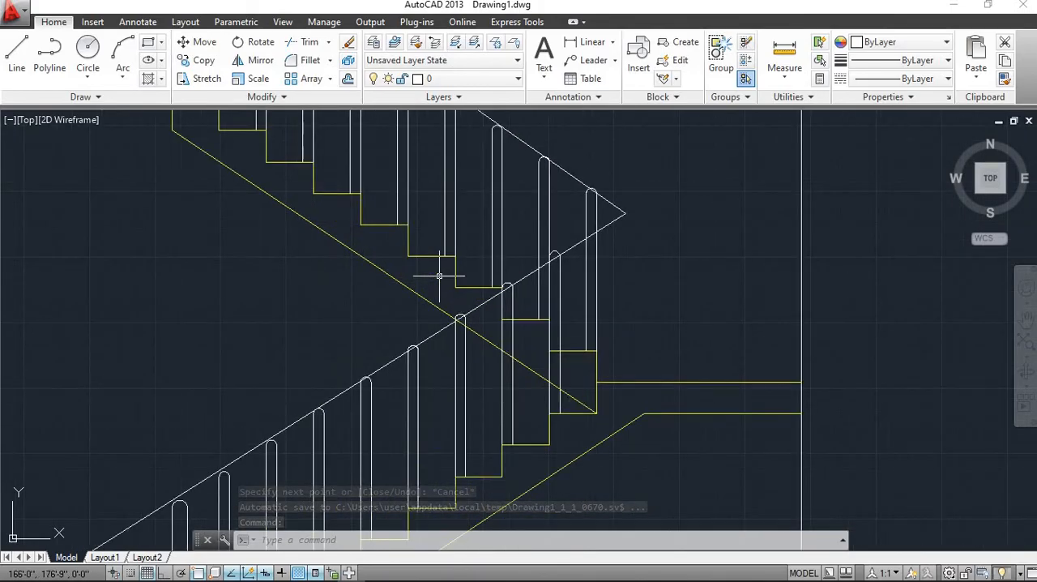
scroll(439, 277, down, 2)
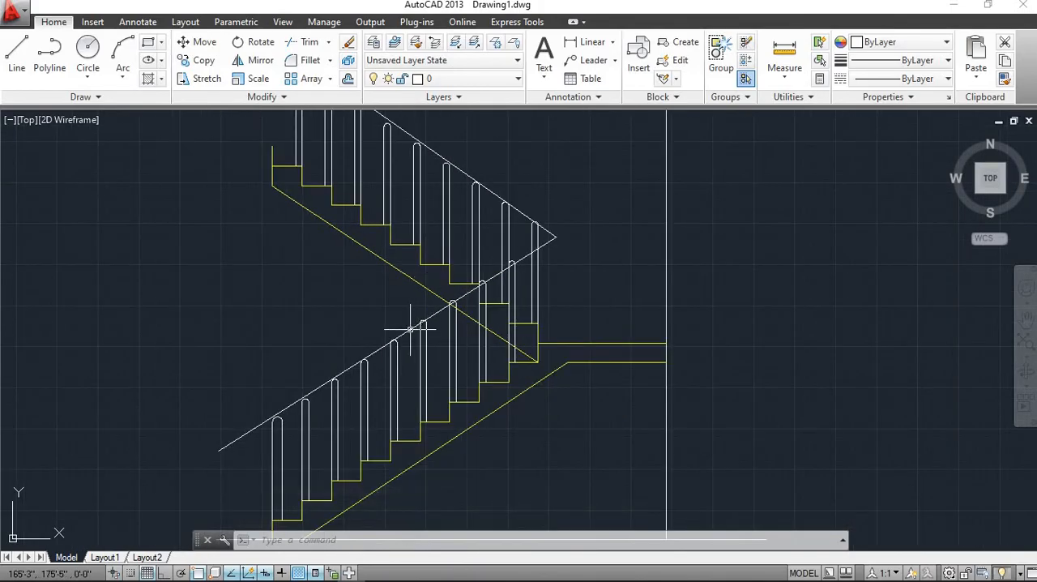
key(Escape)
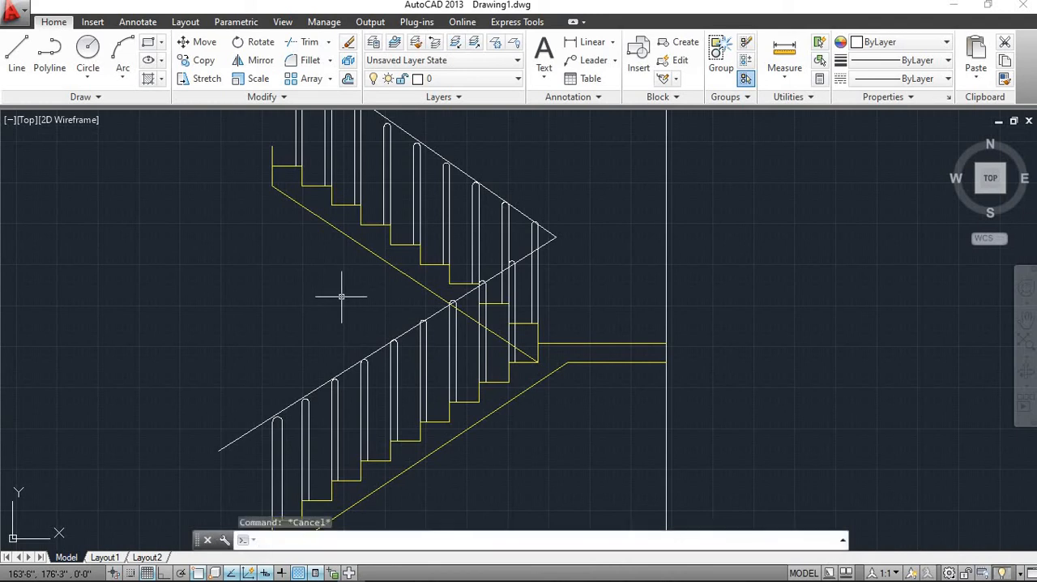
text(o)
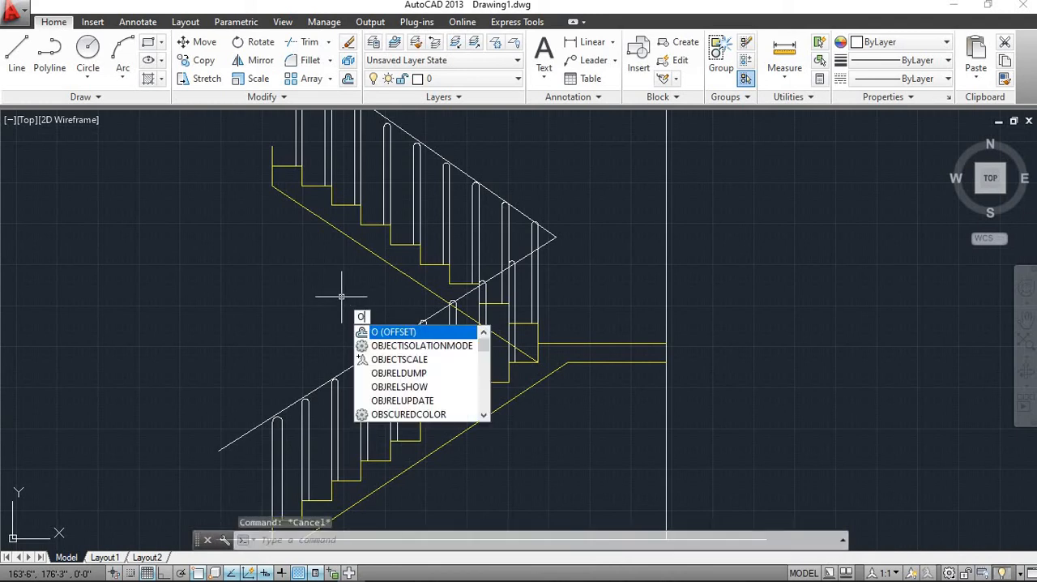
key(Return)
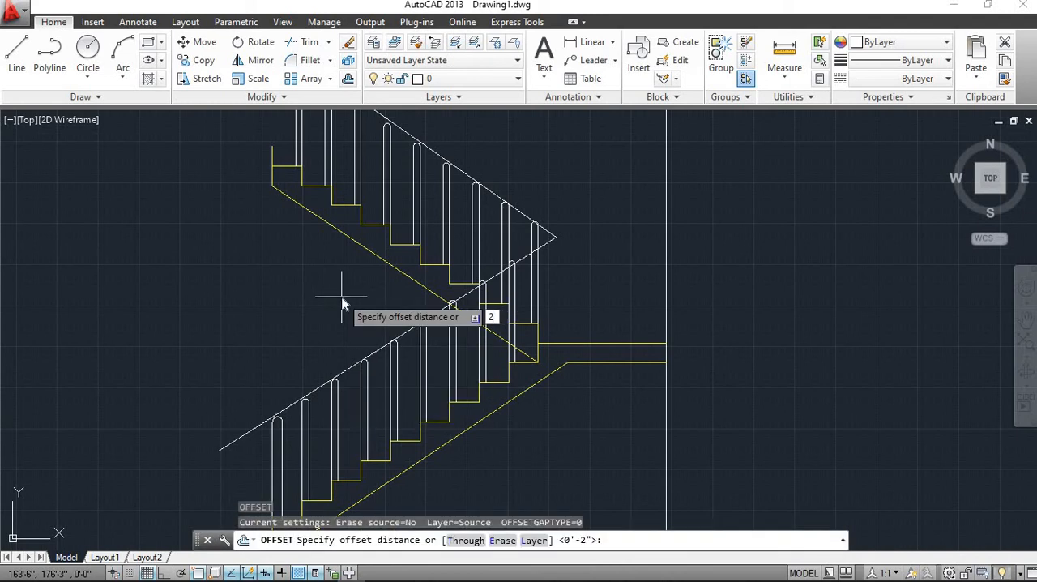
key(Return)
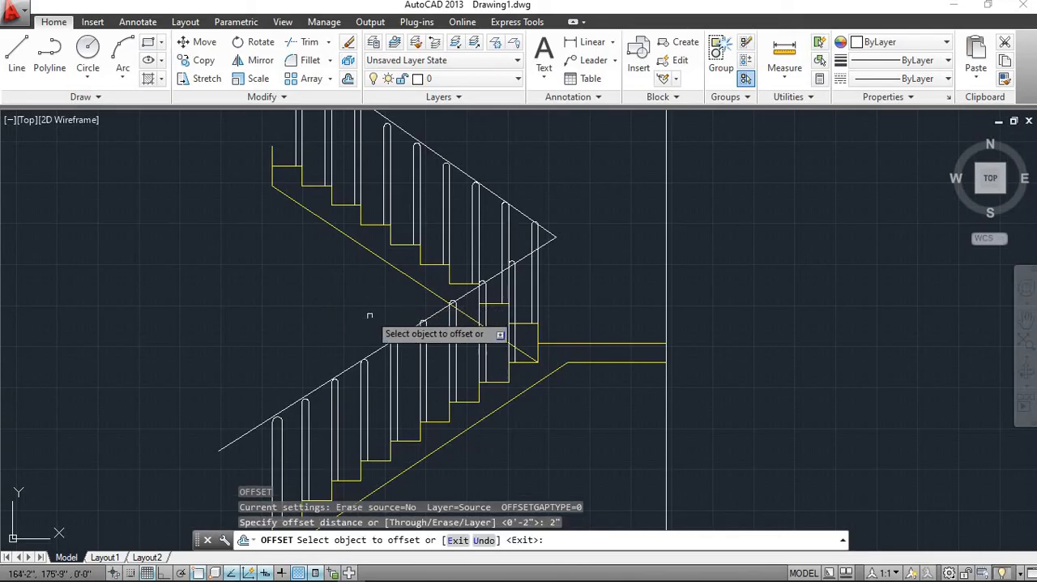
click(380, 350)
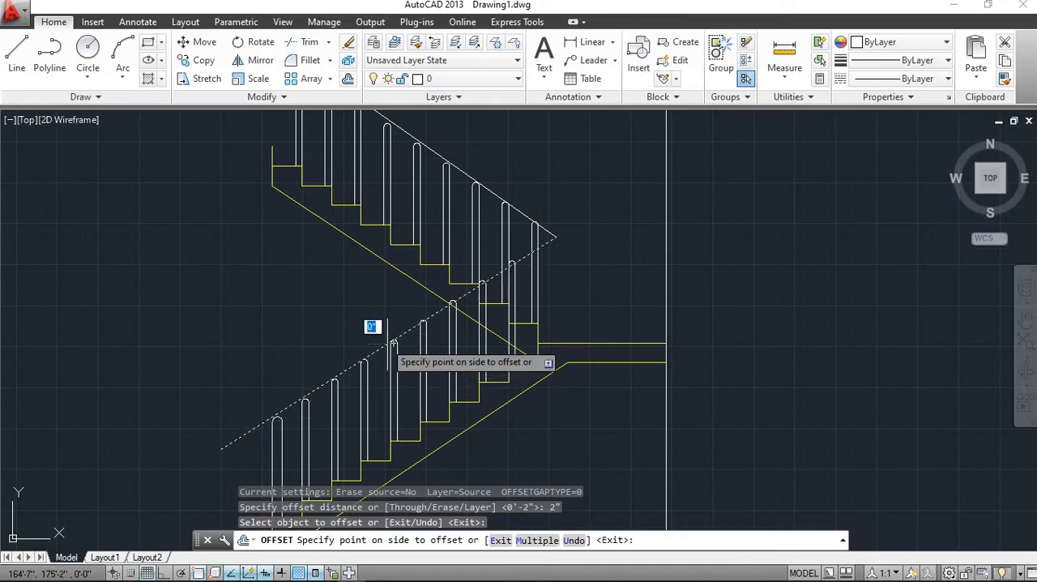
scroll(385, 349, up, 3)
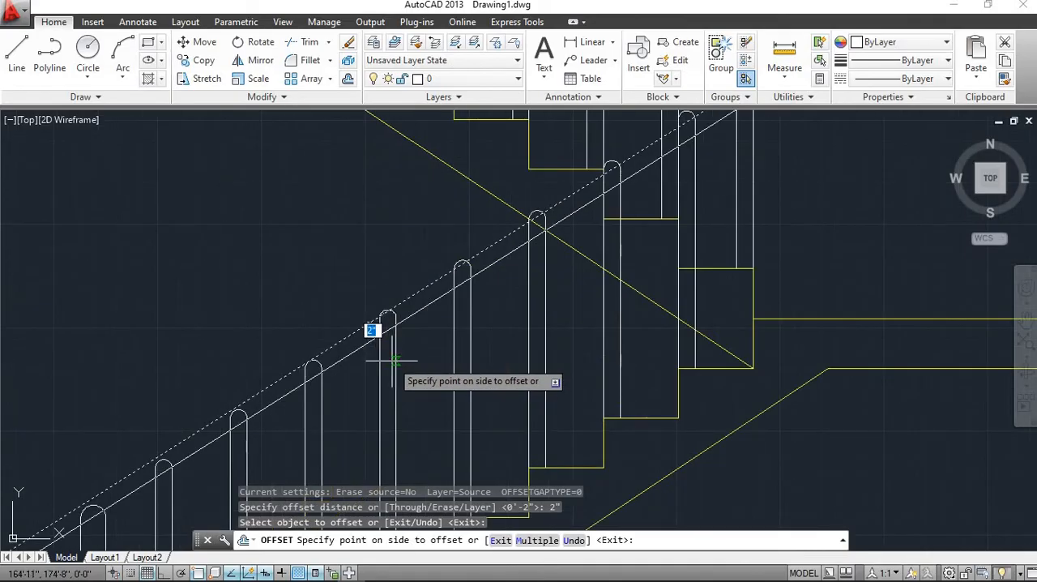
click(348, 309)
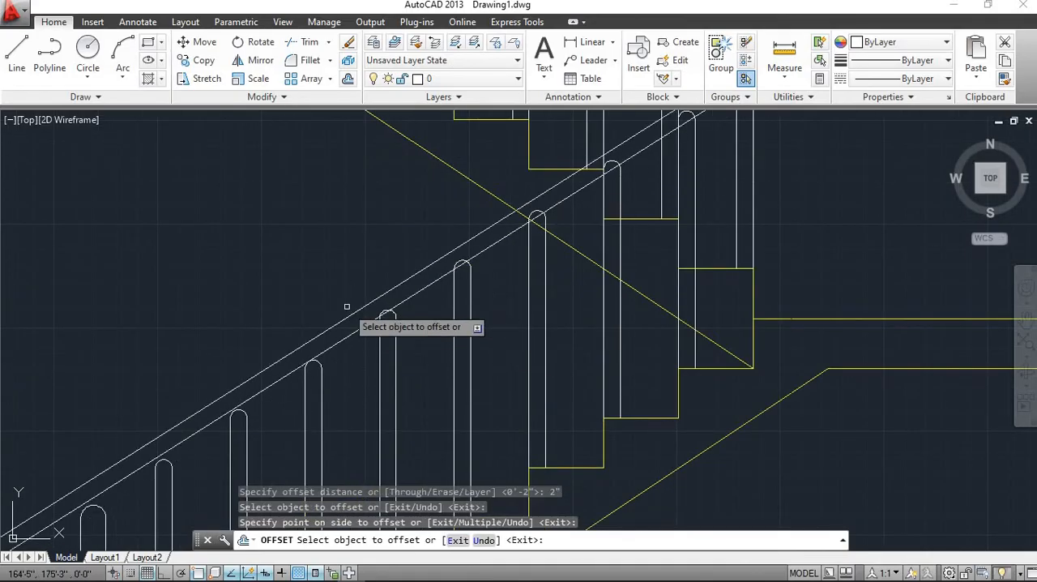
Offset the upper flight's handrail line 2" to its outer side, above the balusters, and end the offsetting
scroll(398, 246, down, 2)
middle_drag(398, 236, 370, 393)
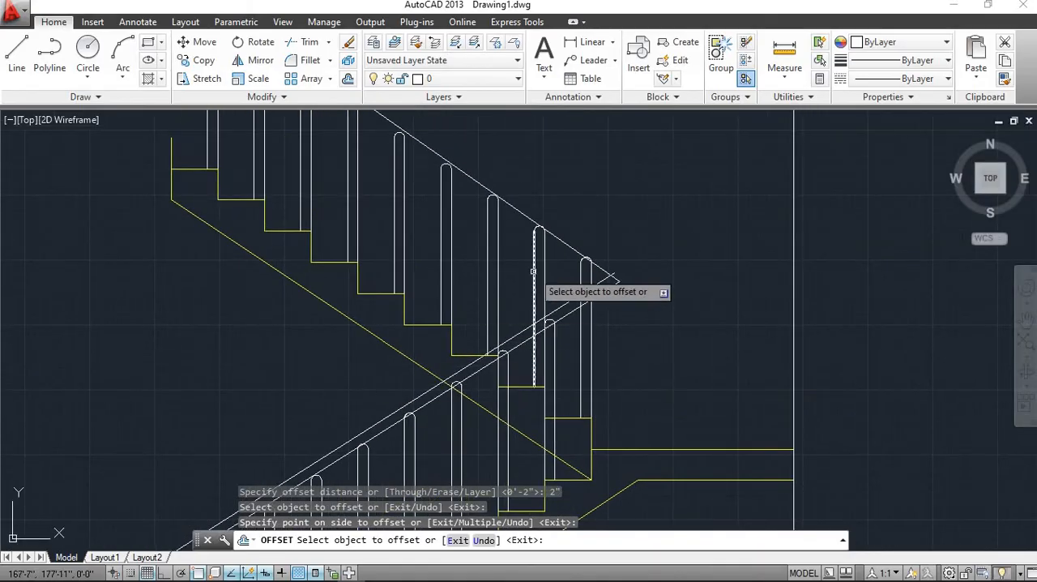
click(567, 242)
click(596, 226)
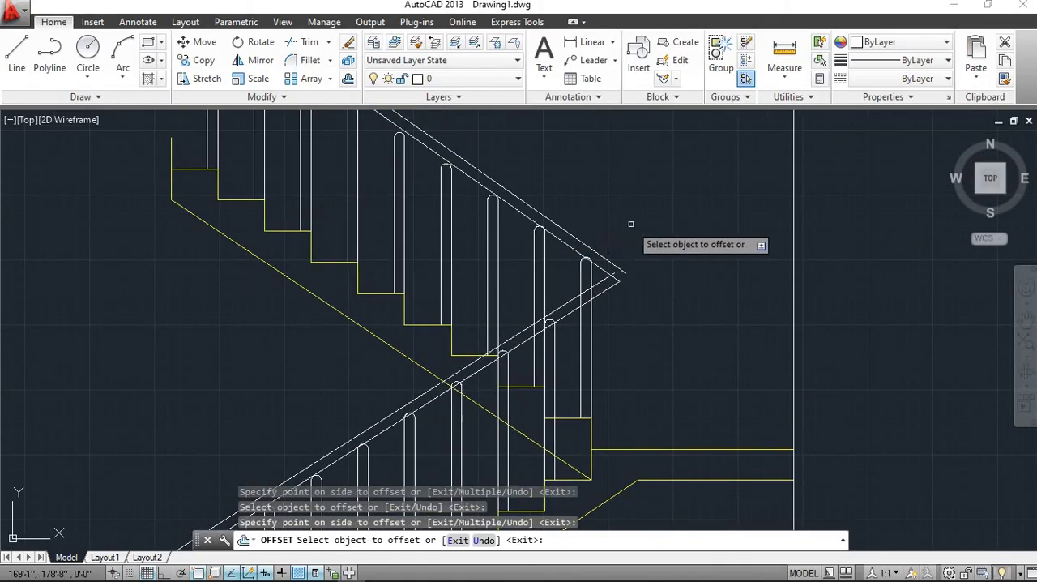
scroll(678, 277, down, 2)
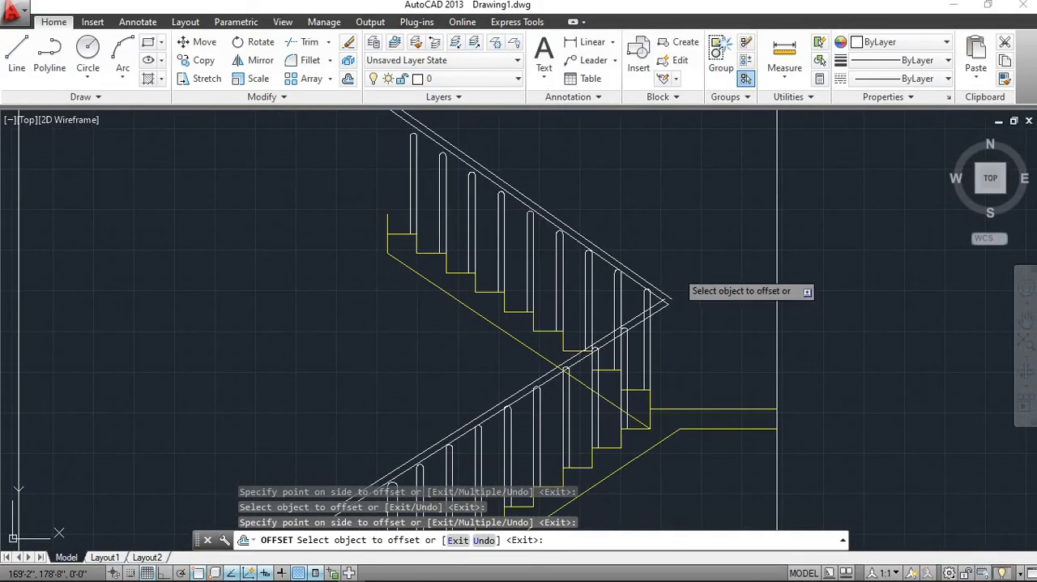
key(Escape)
Fillet the two parallel handrail lines at the upper flight's top end into a rounded cap
scroll(509, 151, up, 2)
scroll(441, 268, up, 3)
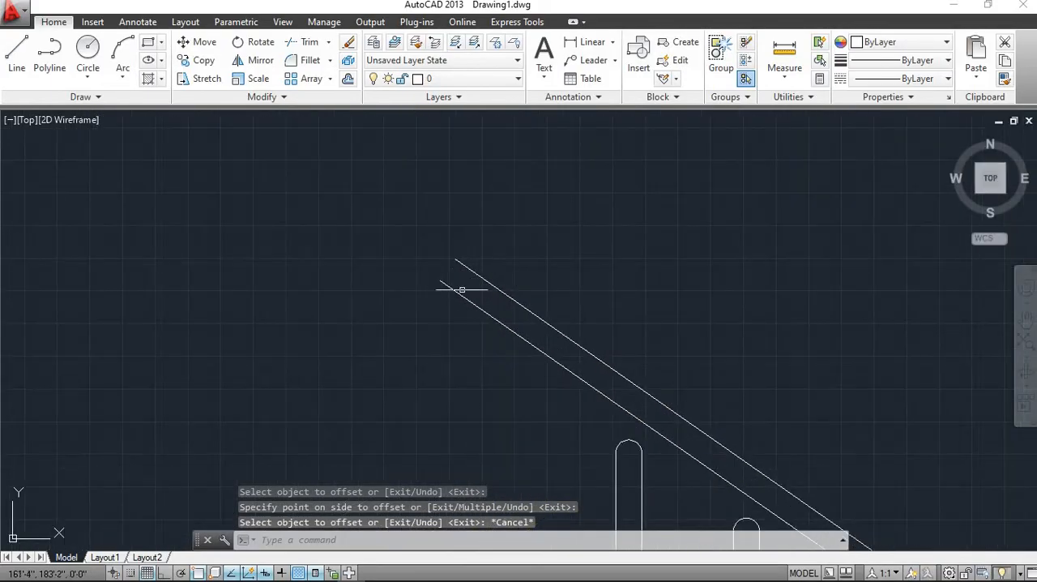
click(308, 60)
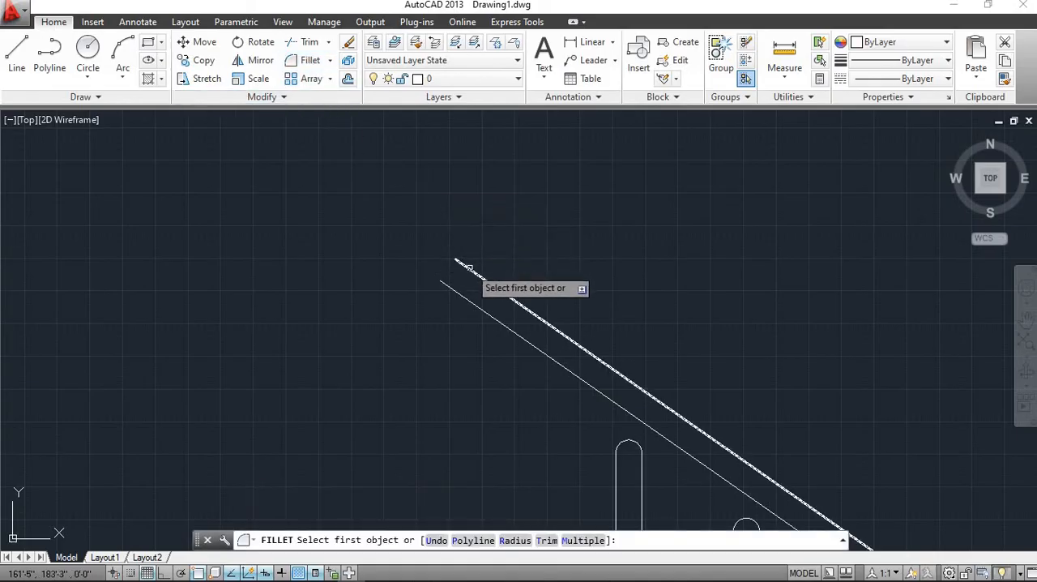
click(458, 264)
click(450, 288)
scroll(451, 288, down, 5)
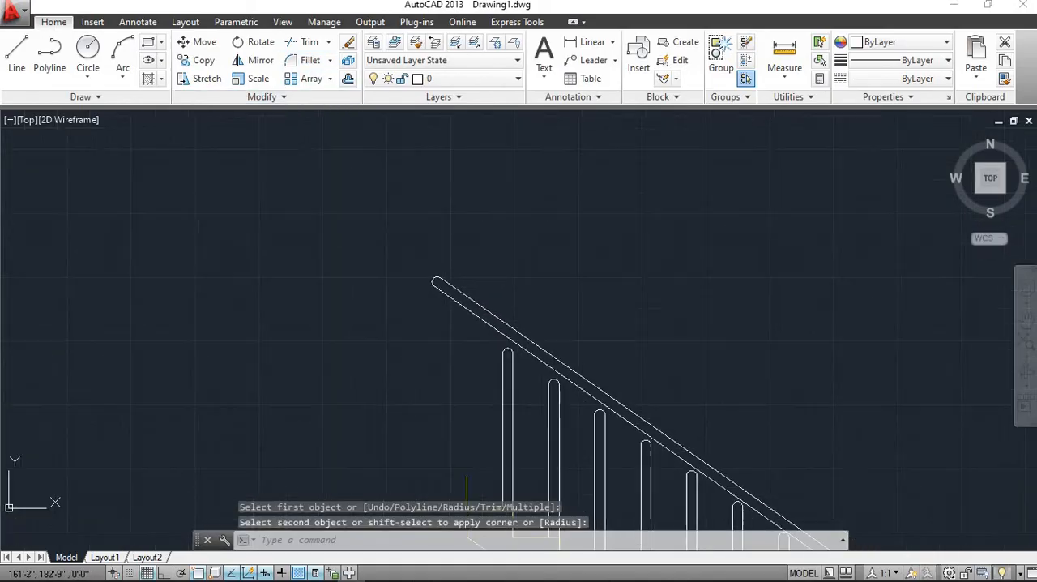
Fillet the two parallel handrail lines at the lower flight's bottom end into a rounded cap
click(309, 60)
middle_drag(357, 289, 359, 155)
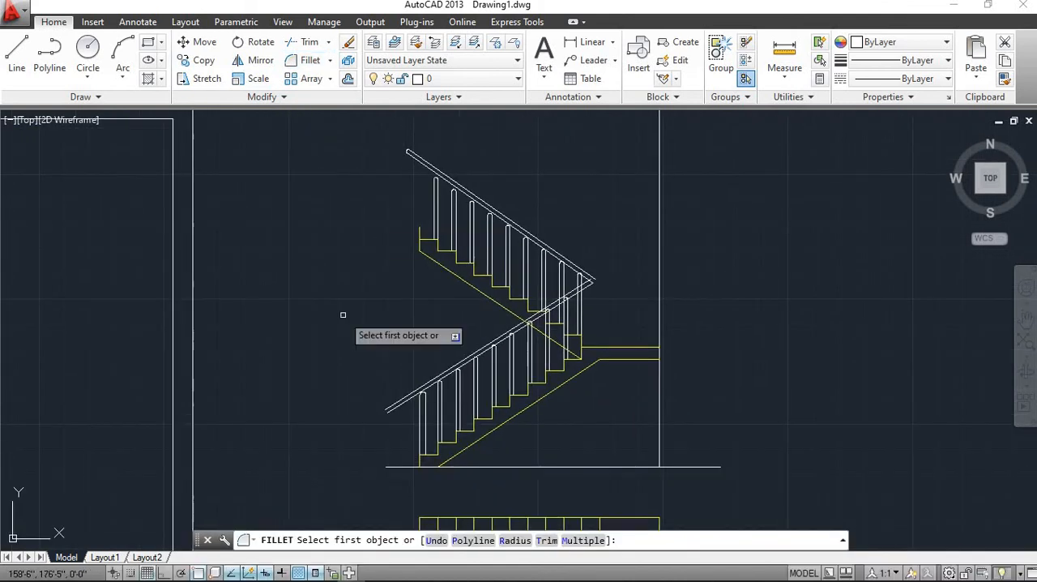
scroll(377, 410, up, 6)
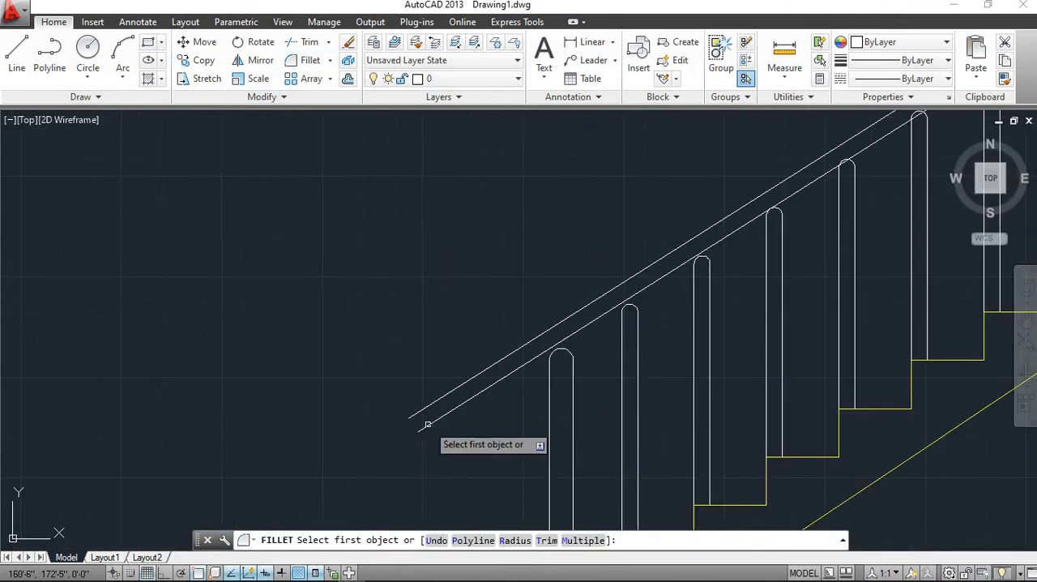
scroll(427, 428, up, 6)
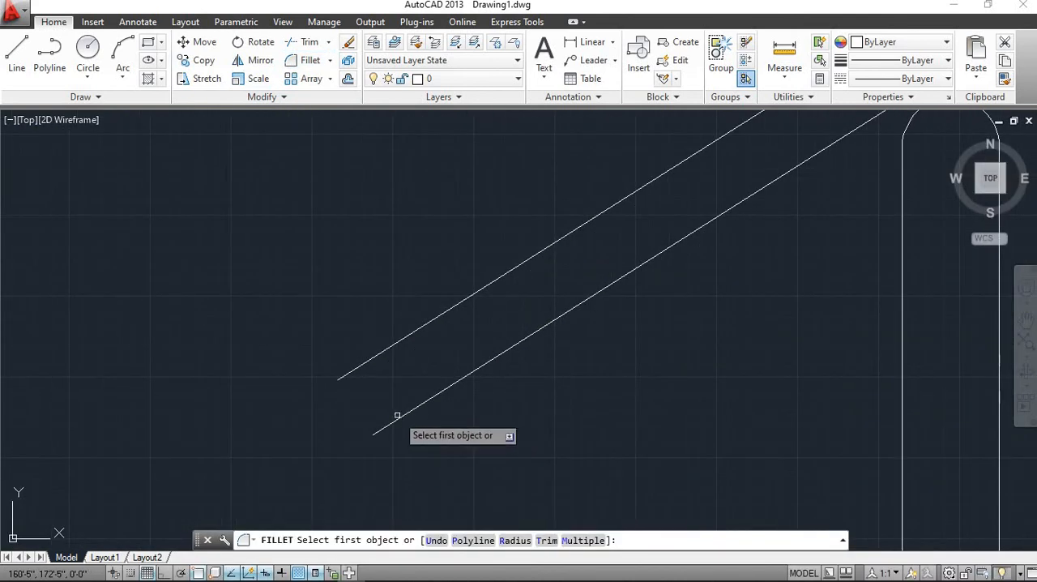
click(349, 371)
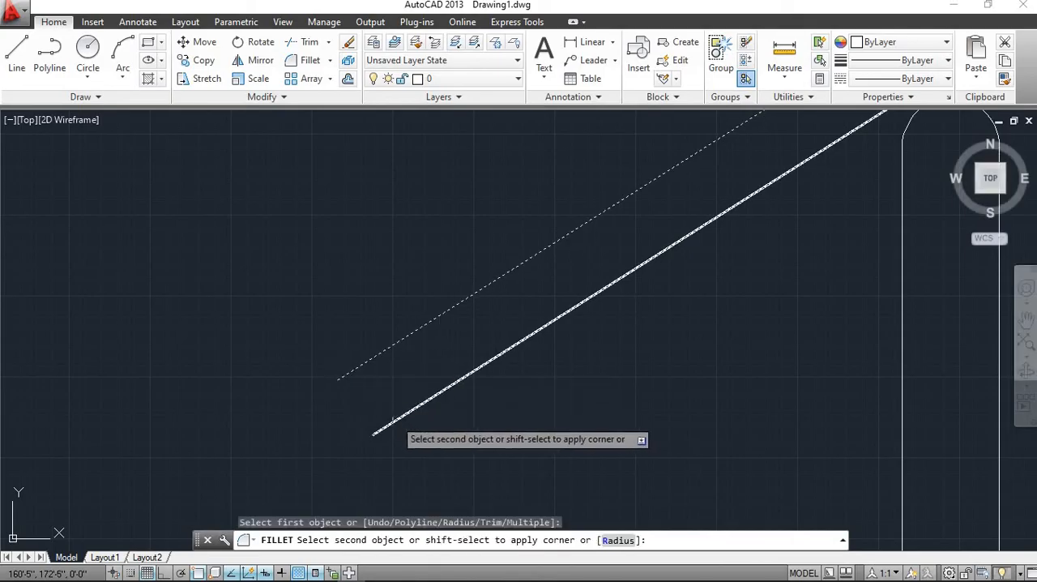
click(393, 420)
scroll(526, 397, down, 6)
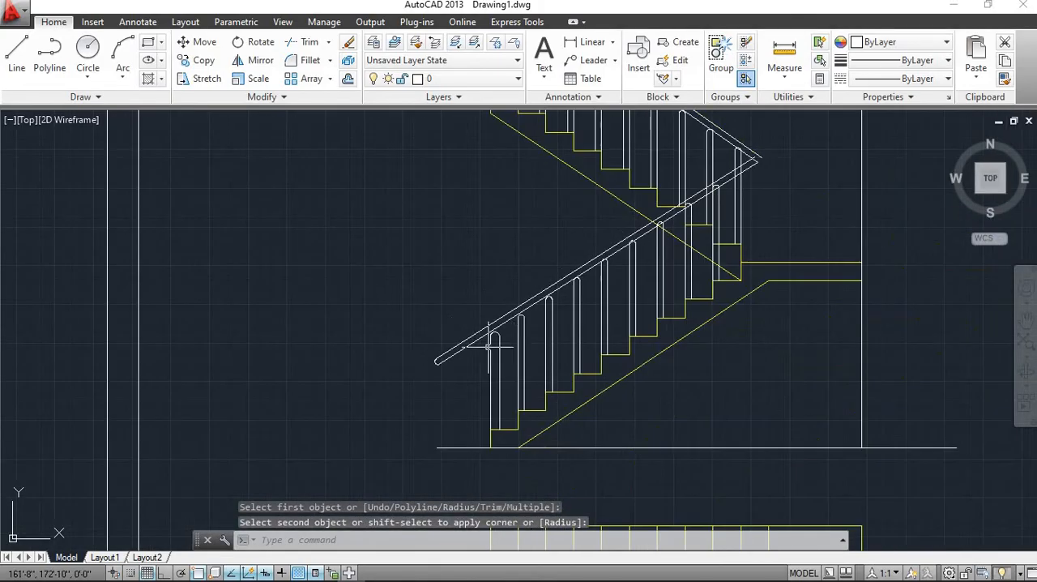
Trim the inner handrail lines' overshooting ends beyond their crossing at the landing turn
mouse_move(559, 342)
middle_down()
mouse_move(378, 393)
mouse_move(366, 409)
middle_up()
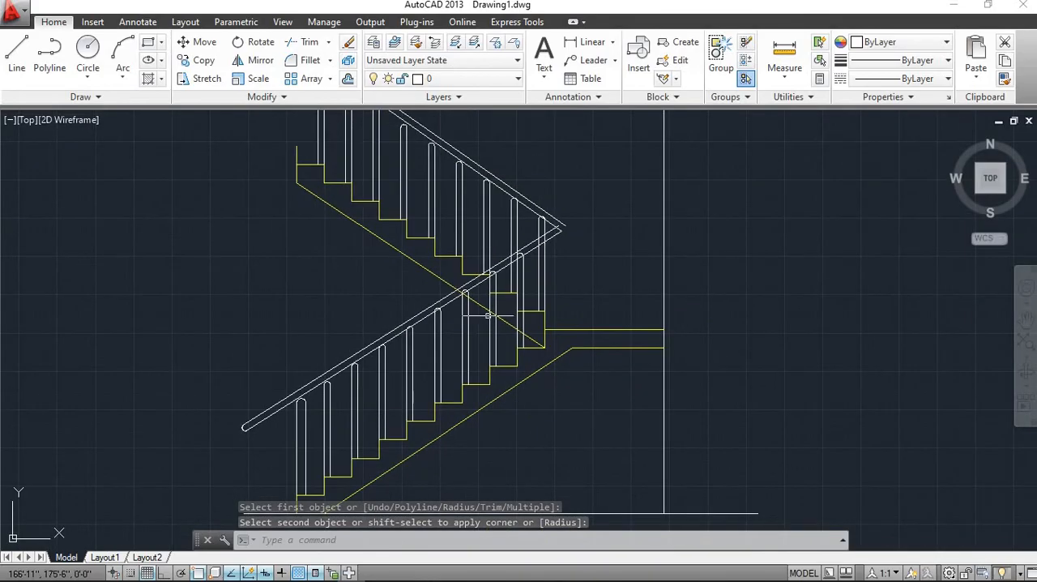
scroll(608, 214, up, 4)
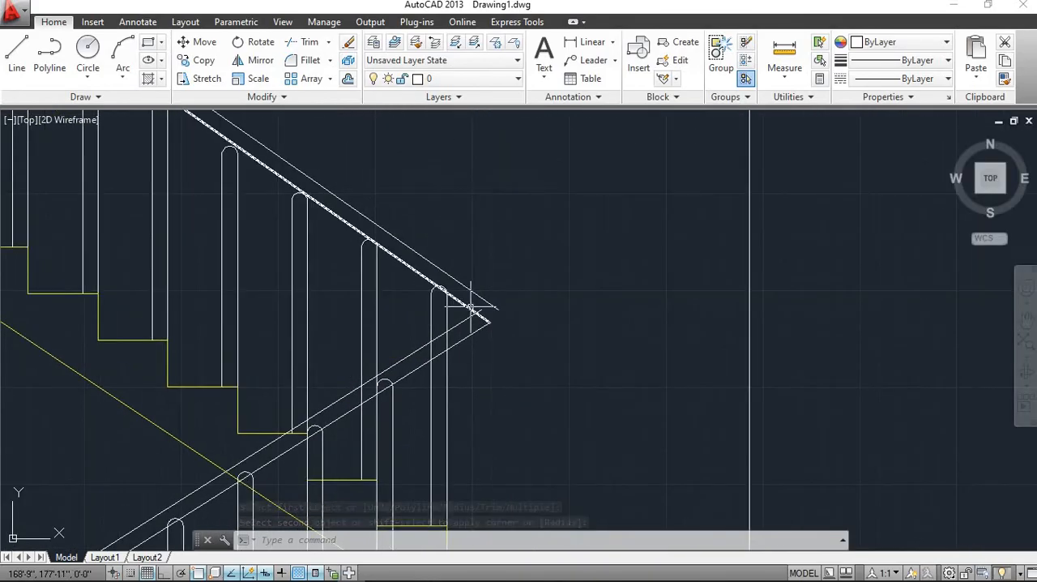
scroll(470, 308, up, 4)
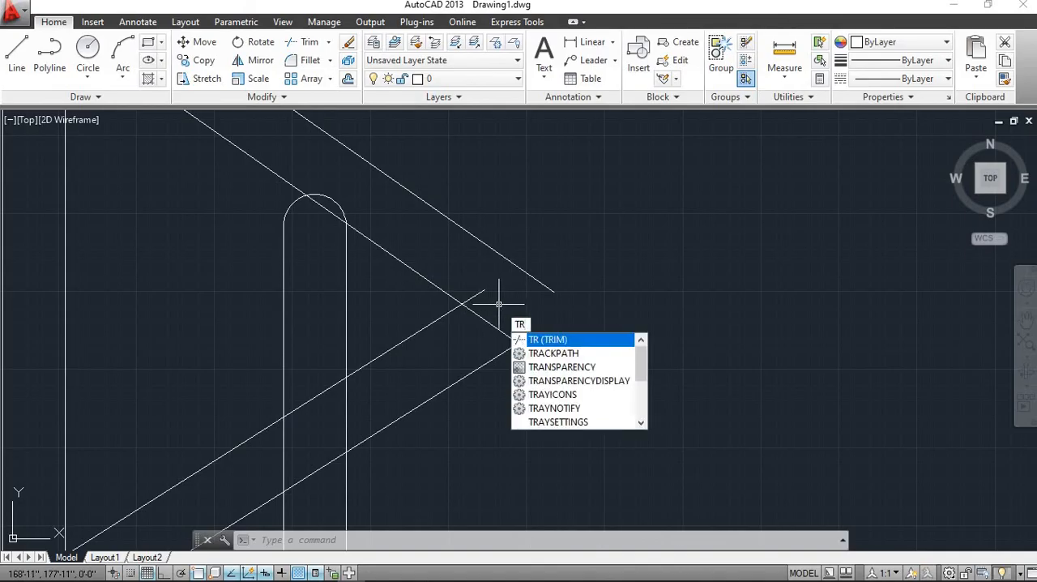
key(Return)
key(Return)
click(484, 280)
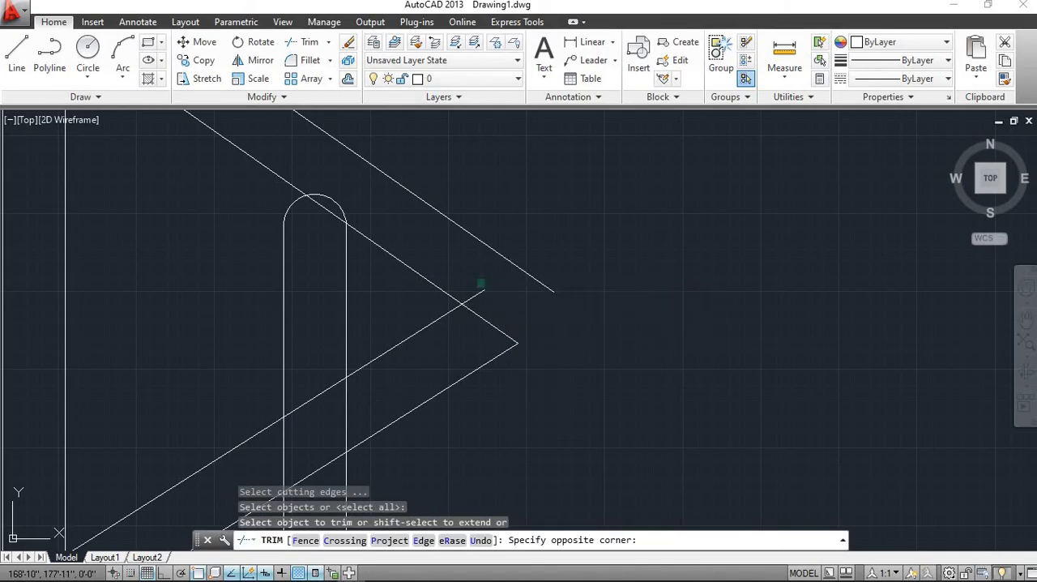
click(473, 300)
click(500, 306)
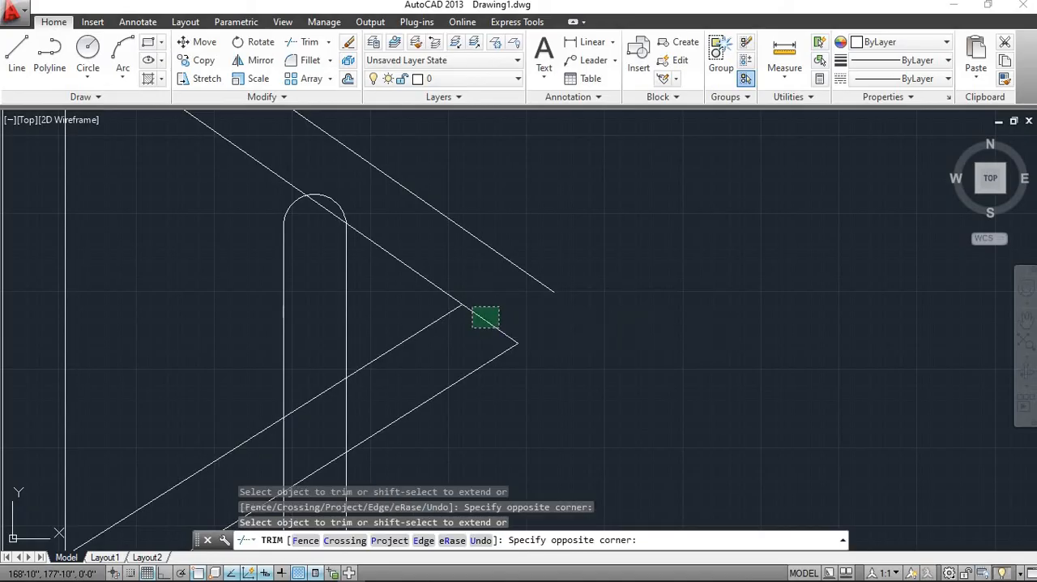
click(499, 335)
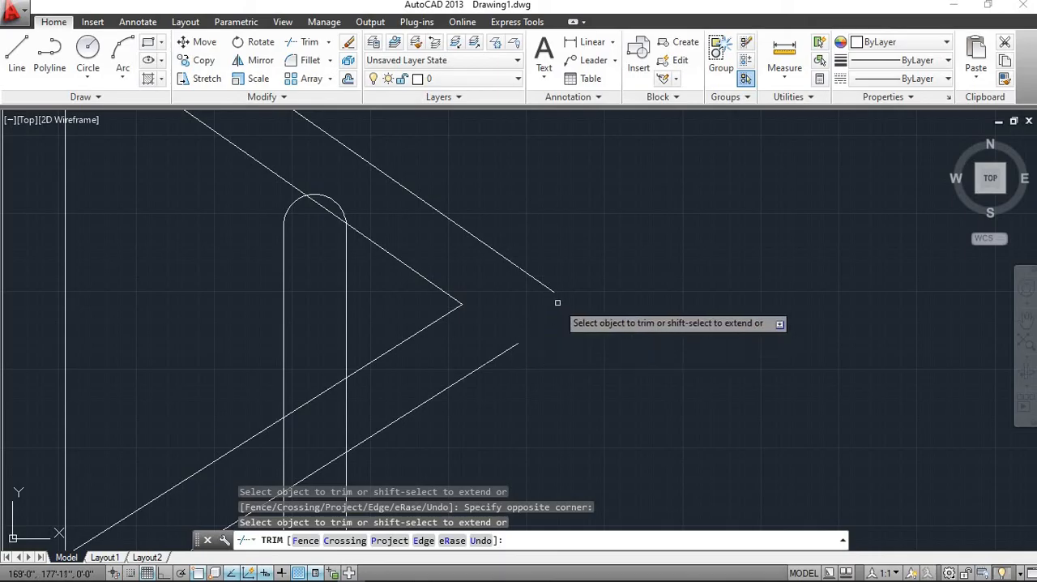
key(Escape)
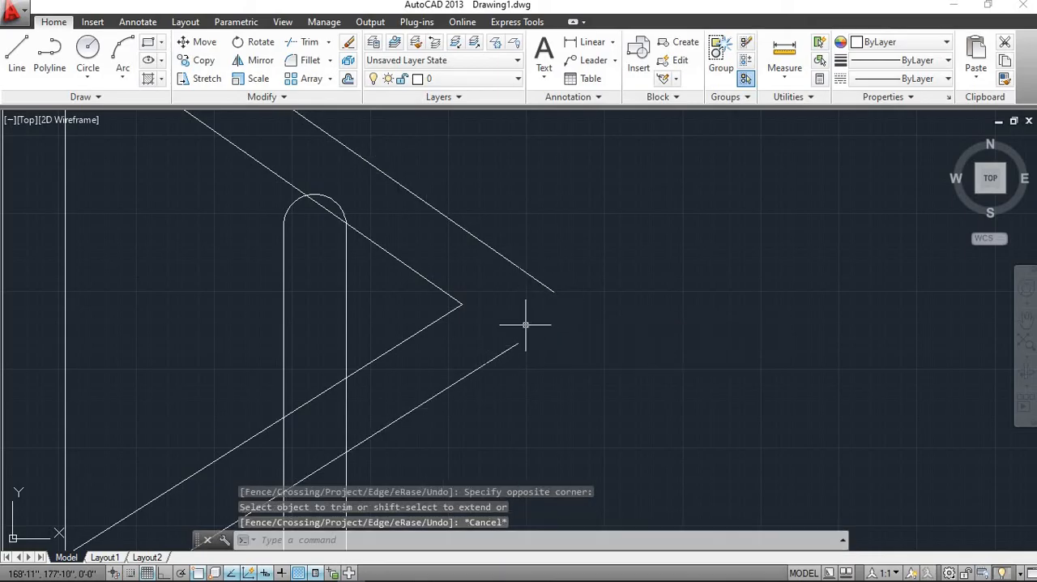
Fillet the outer handrail lines of both flights together to close the corner at the landing turn
click(310, 60)
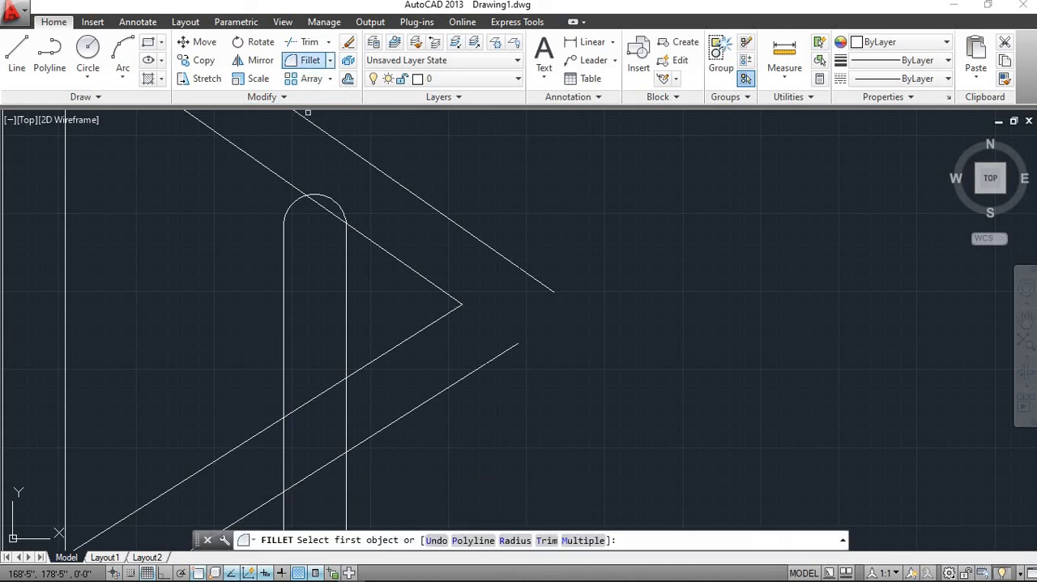
click(543, 280)
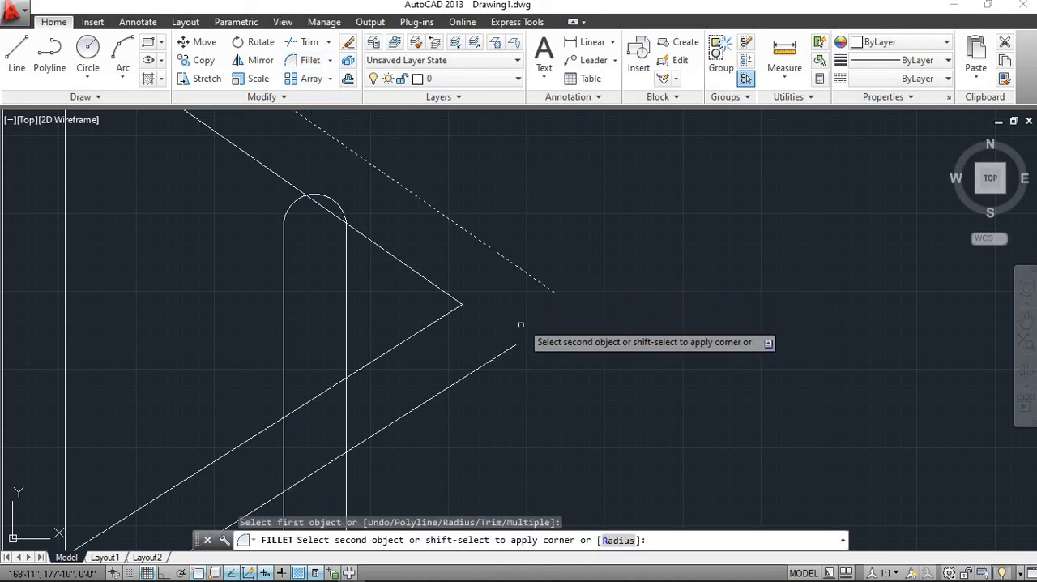
click(513, 347)
scroll(572, 332, down, 5)
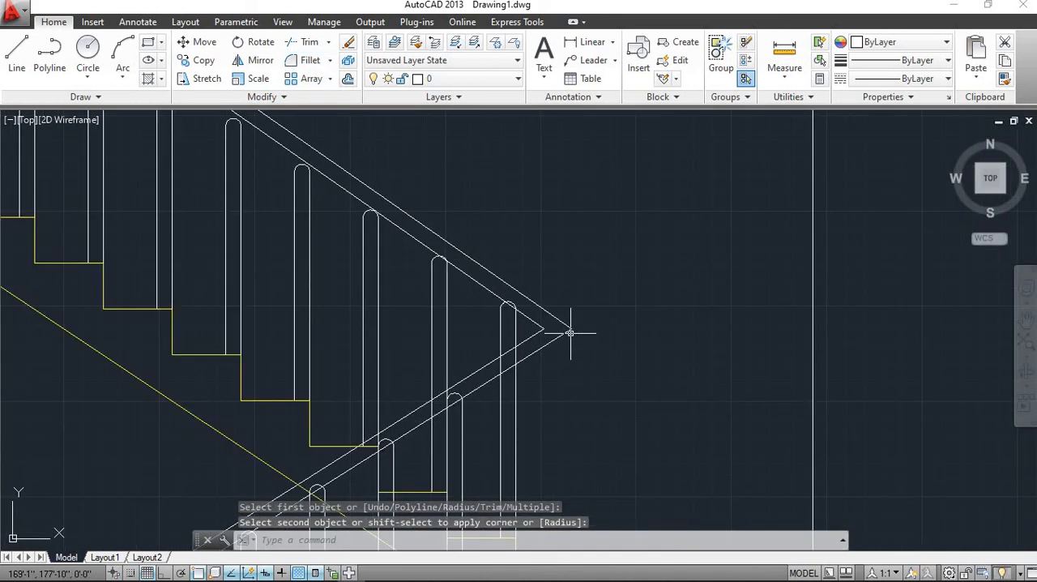
scroll(581, 266, down, 2)
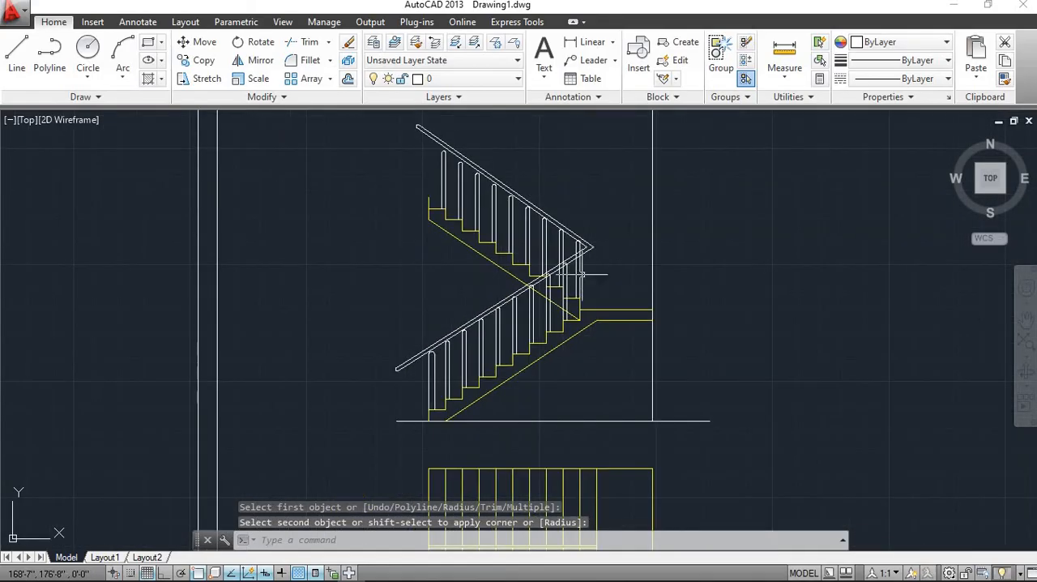
Review the handrail joint at the landing turn and the whole staircase elevation above its plan
scroll(581, 276, up, 2)
scroll(603, 258, down, 2)
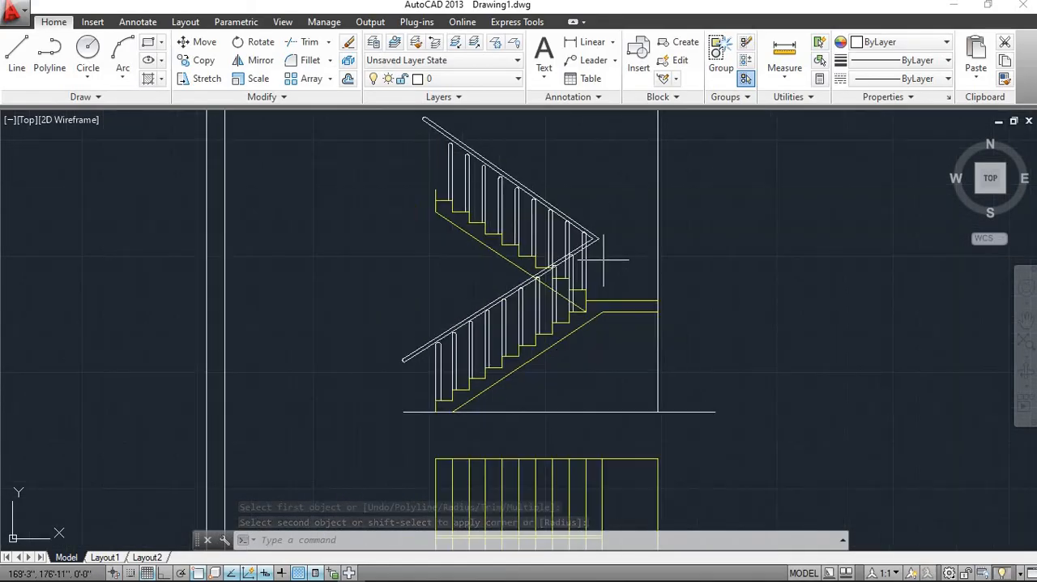
middle_drag(506, 276, 407, 289)
scroll(487, 300, up, 2)
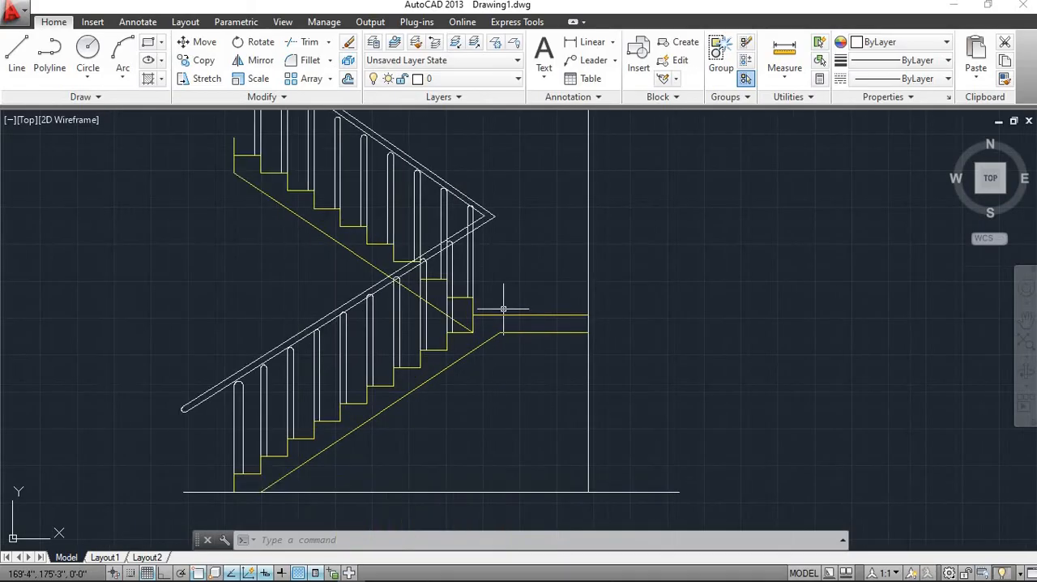
scroll(503, 308, down, 2)
scroll(509, 324, down, 3)
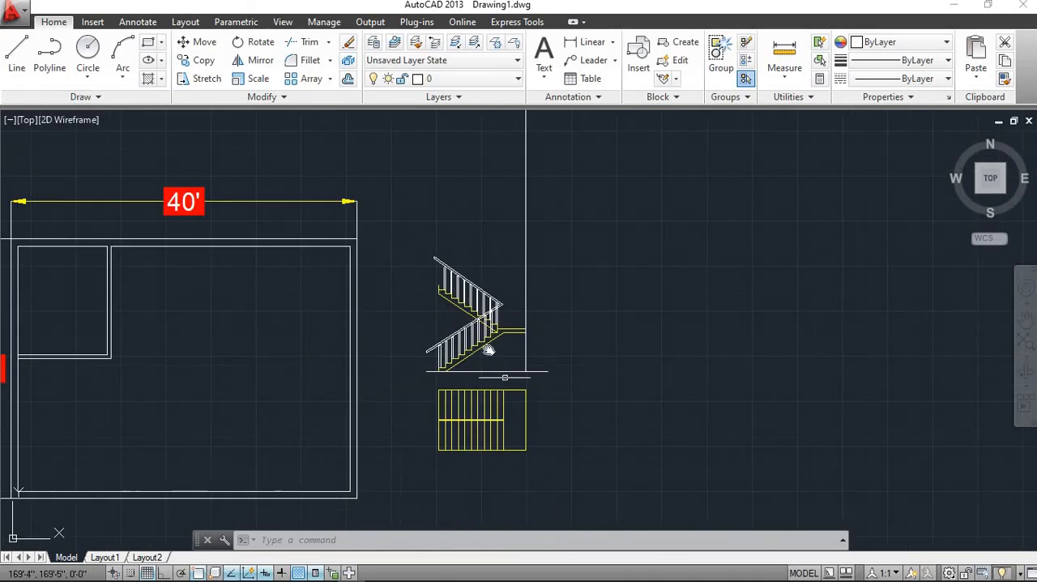
scroll(474, 308, up, 3)
scroll(489, 346, down, 2)
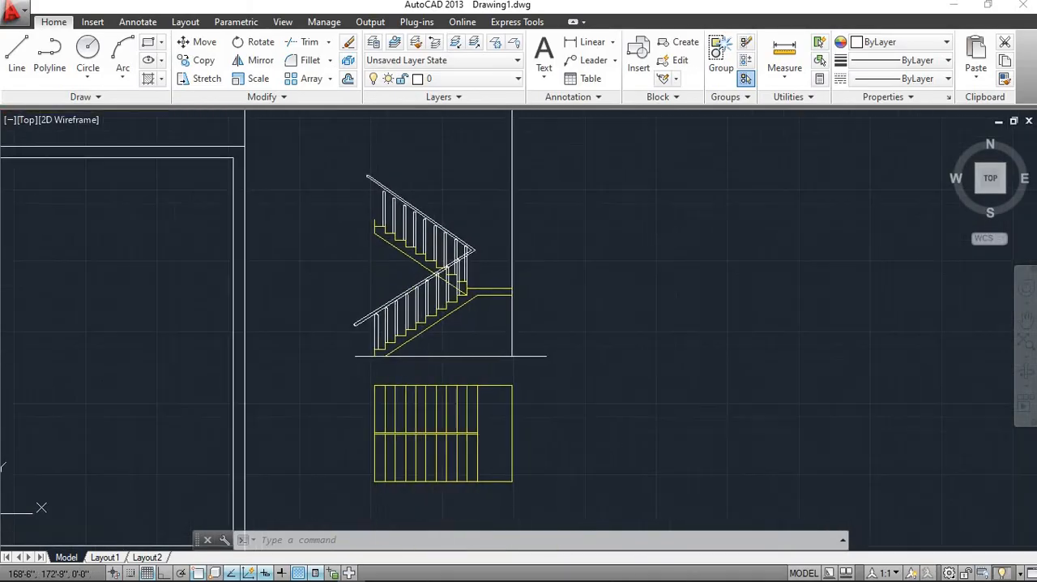
Highlight the whole staircase plan and the whole elevation one after the other to compare them, clearing each selection
click(529, 468)
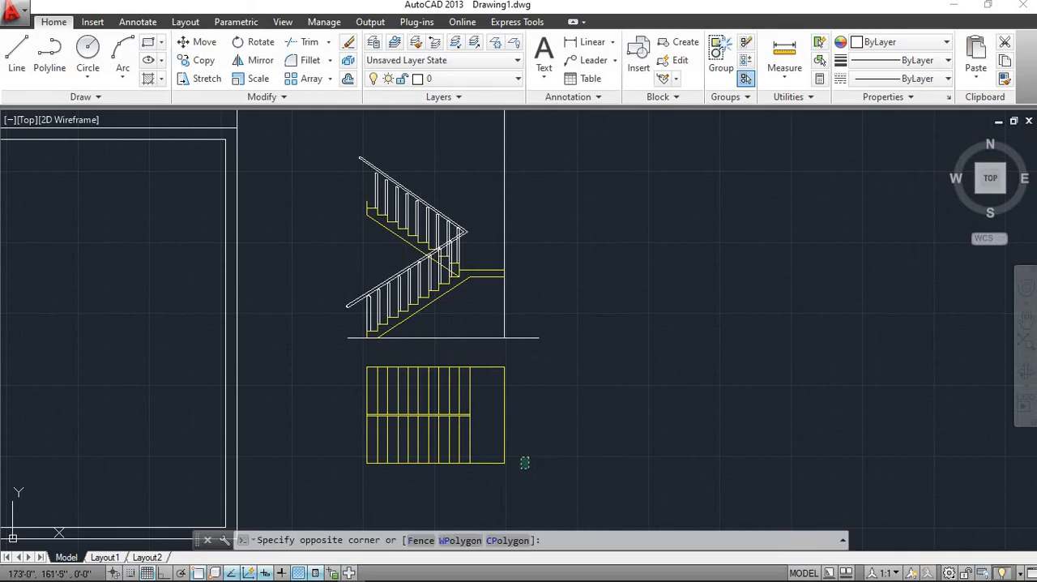
click(335, 363)
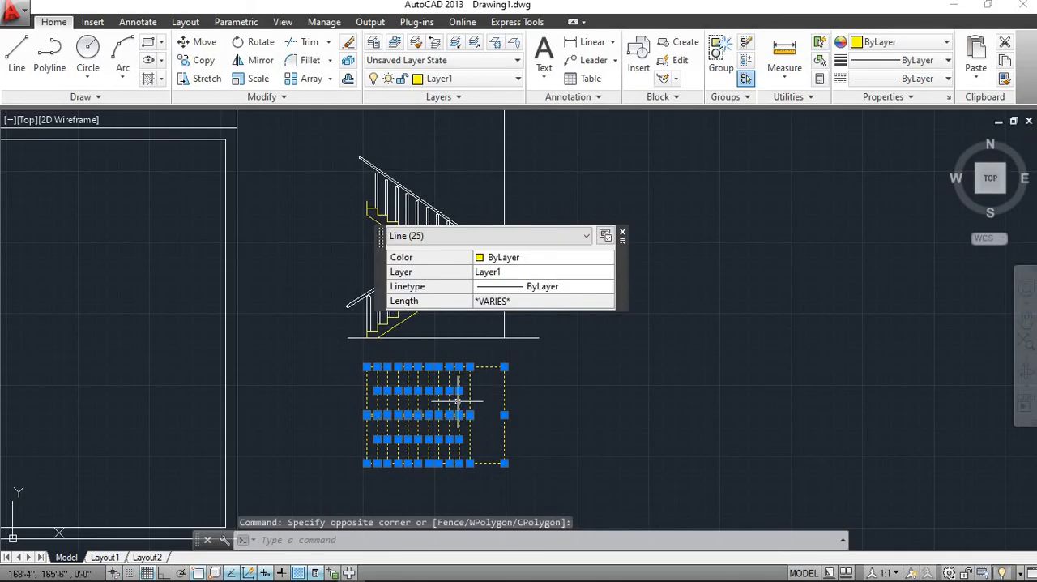
key(Escape)
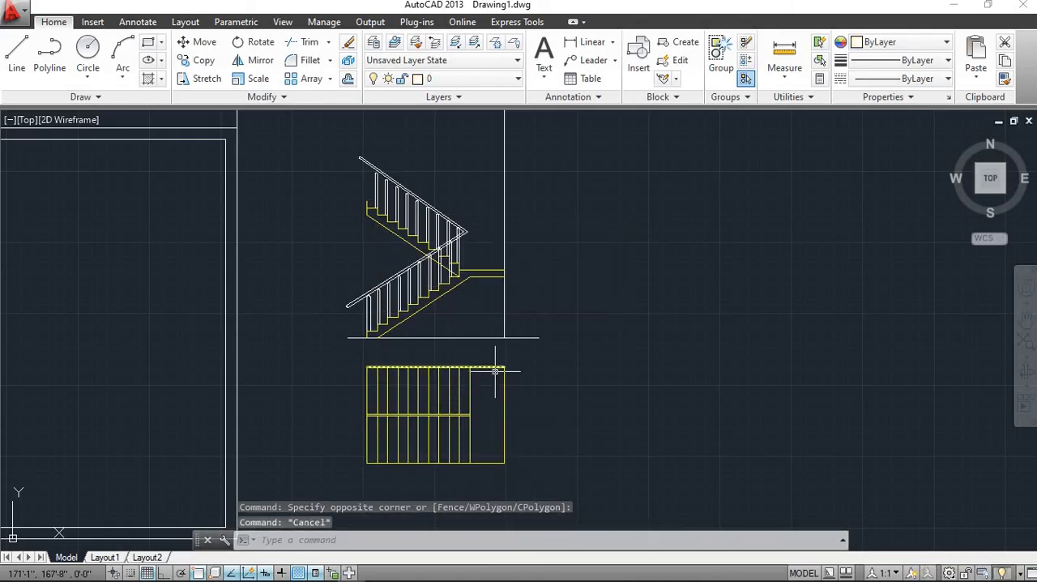
middle_drag(485, 396, 487, 420)
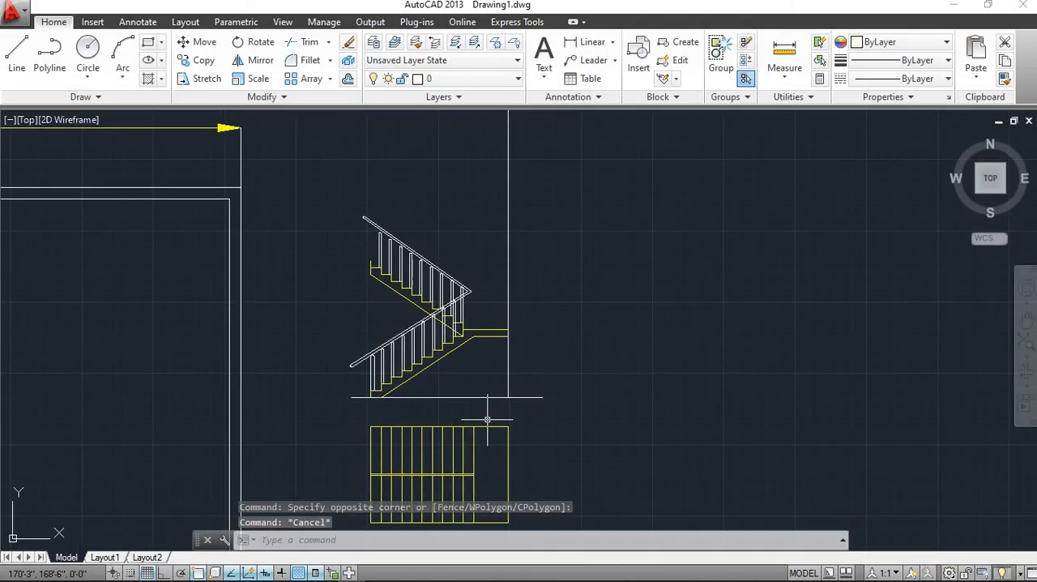
click(527, 414)
click(334, 216)
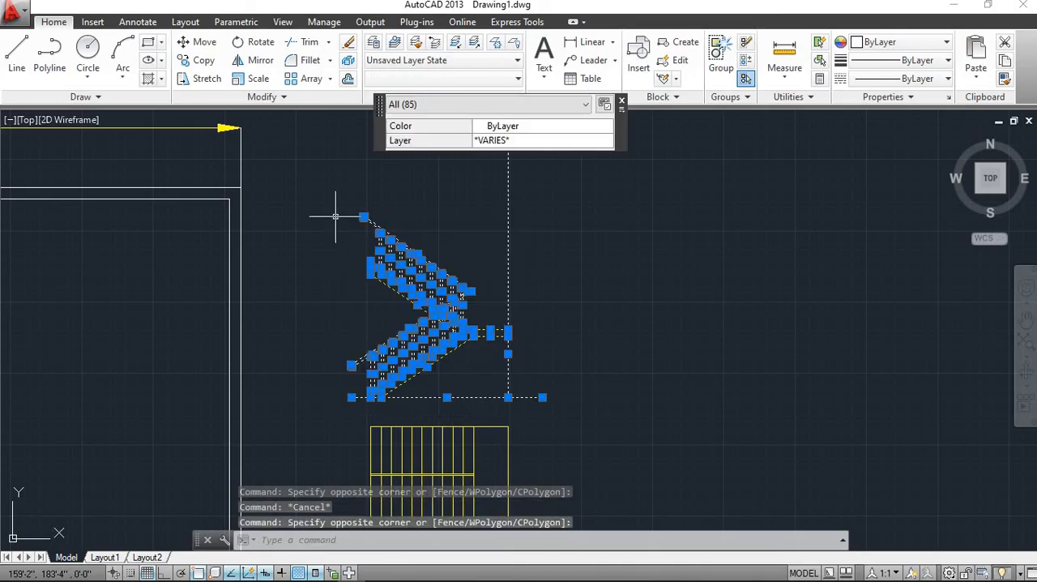
key(Escape)
scroll(454, 324, down, 5)
scroll(523, 248, up, 5)
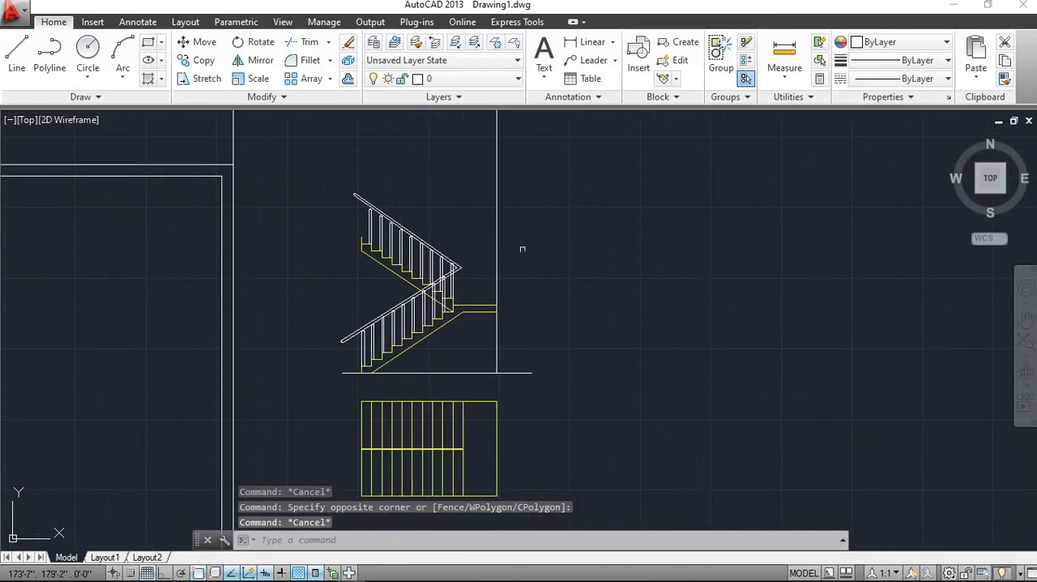
Inspect the lower flight's riser and tread polyline at the first step, and the sloping undersides up to the landing
scroll(498, 219, up, 2)
scroll(502, 248, down, 2)
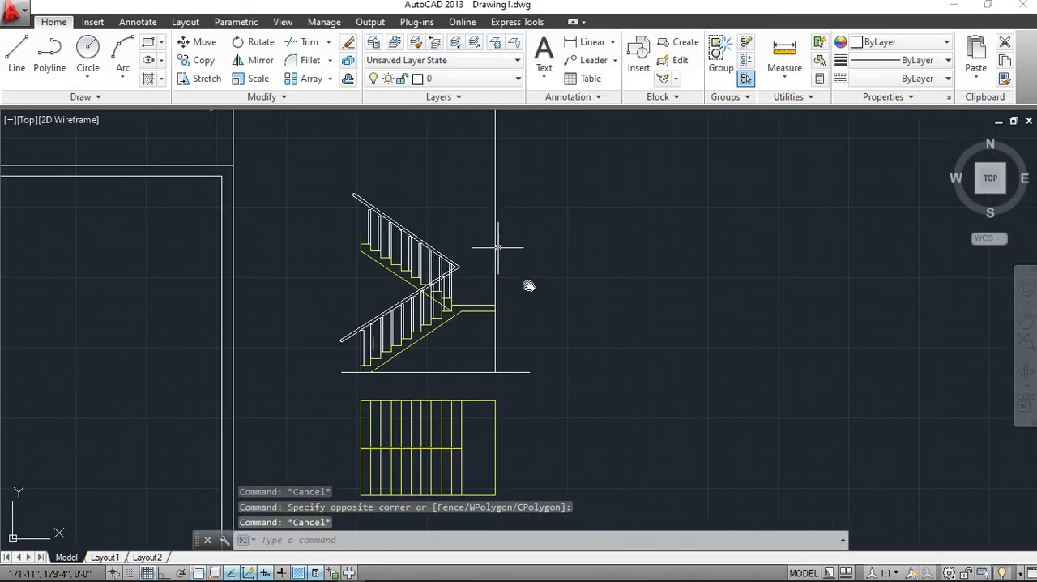
scroll(456, 375, up, 4)
scroll(318, 450, up, 5)
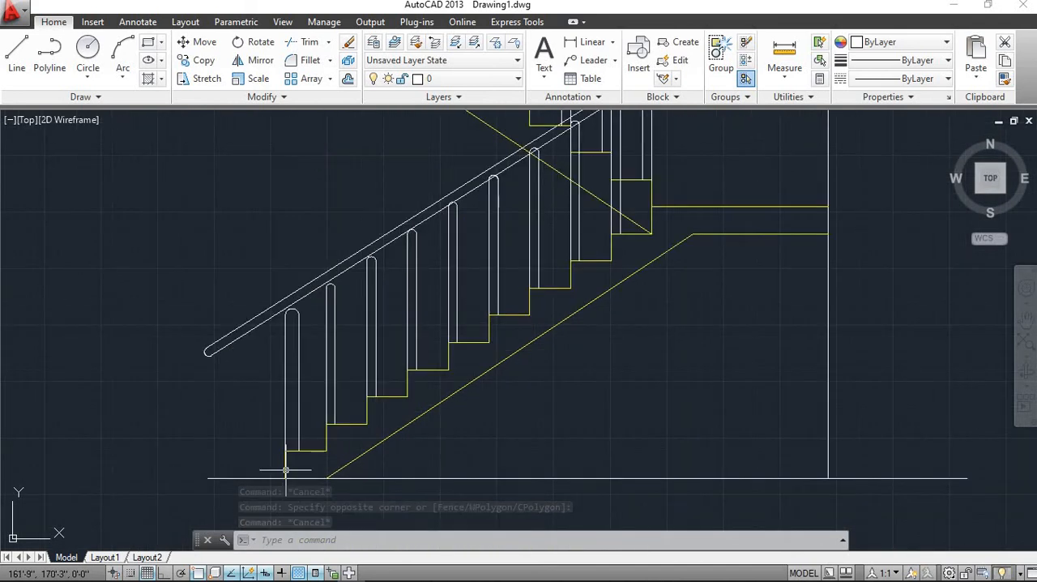
click(281, 463)
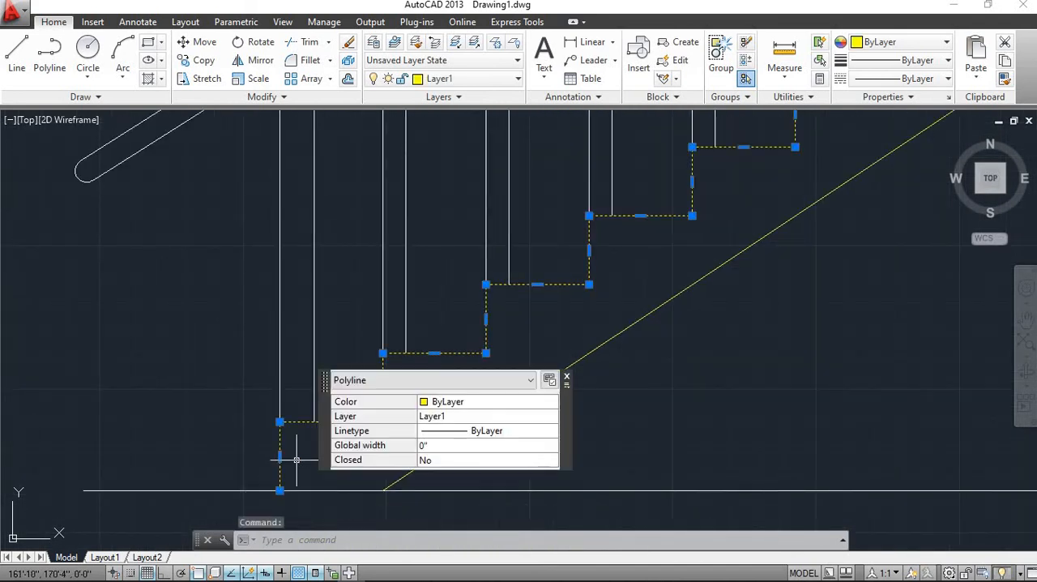
key(Escape)
click(347, 421)
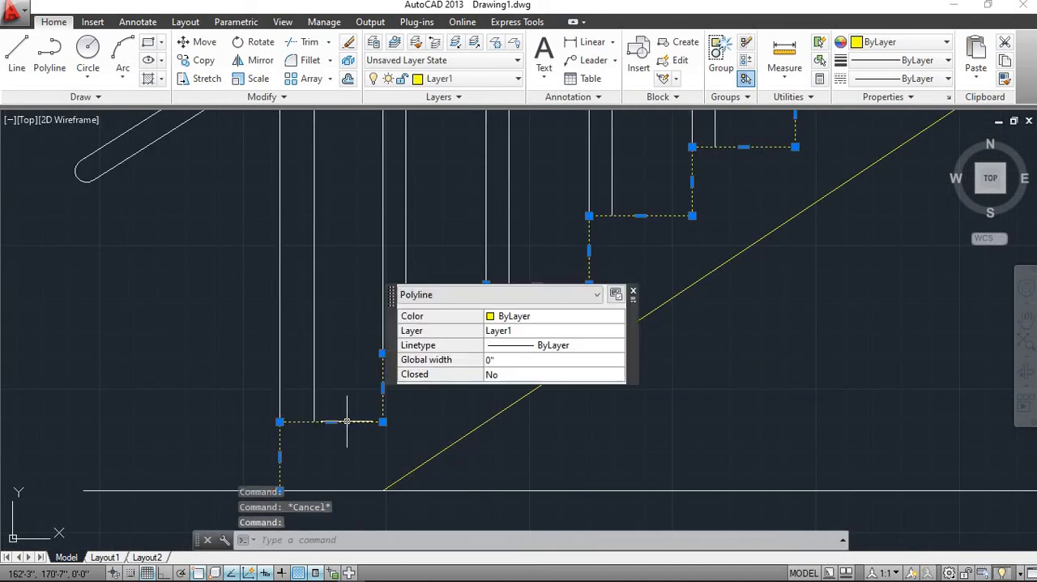
key(Escape)
scroll(527, 427, down, 4)
middle_drag(527, 427, 357, 434)
middle_drag(571, 332, 603, 419)
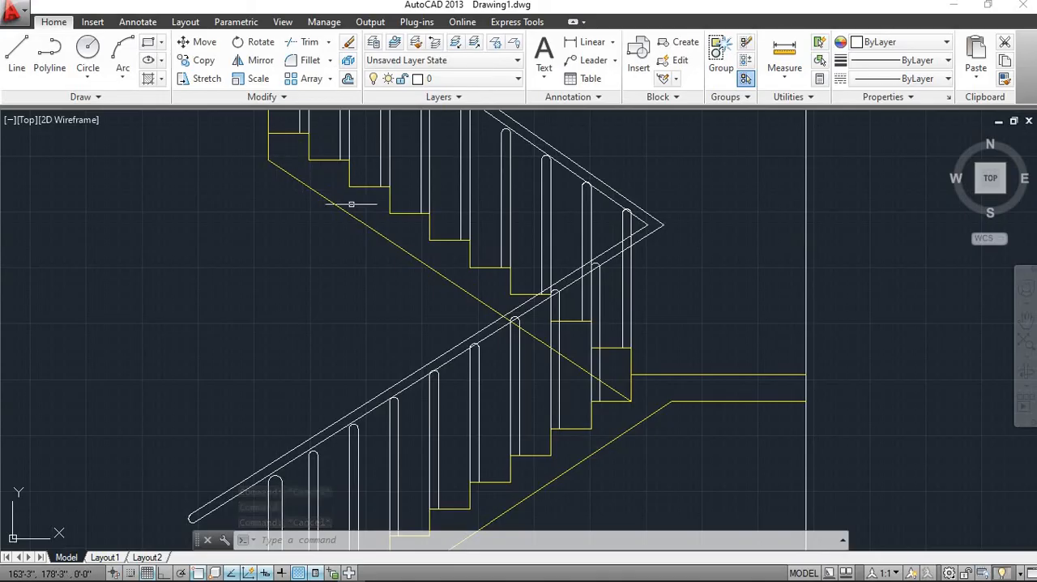
Examine the lower flight's round-capped balusters and the double-line handrail running above them to the landing turn
scroll(357, 219, down, 4)
scroll(395, 324, up, 6)
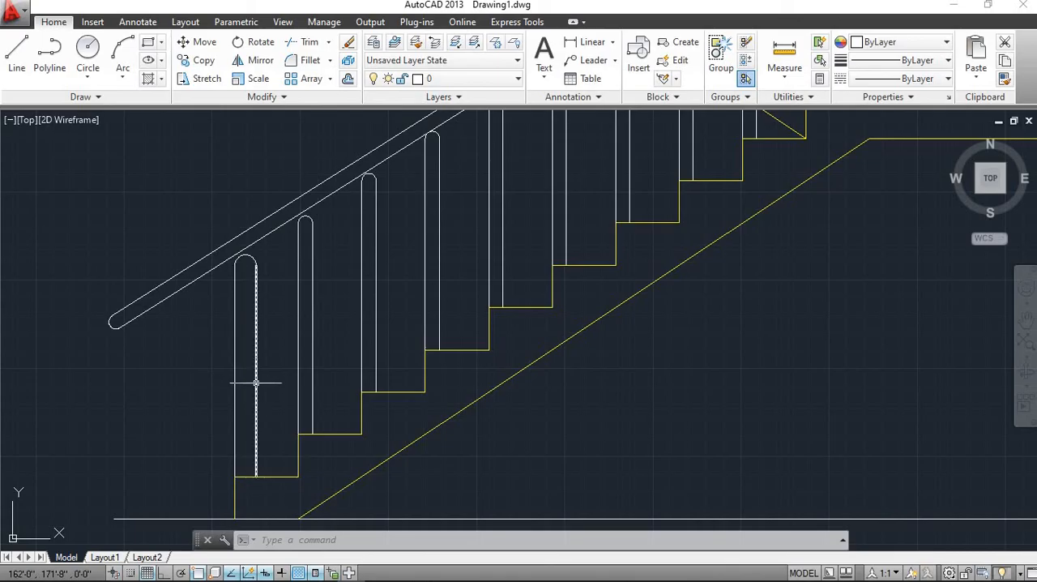
scroll(251, 286, up, 4)
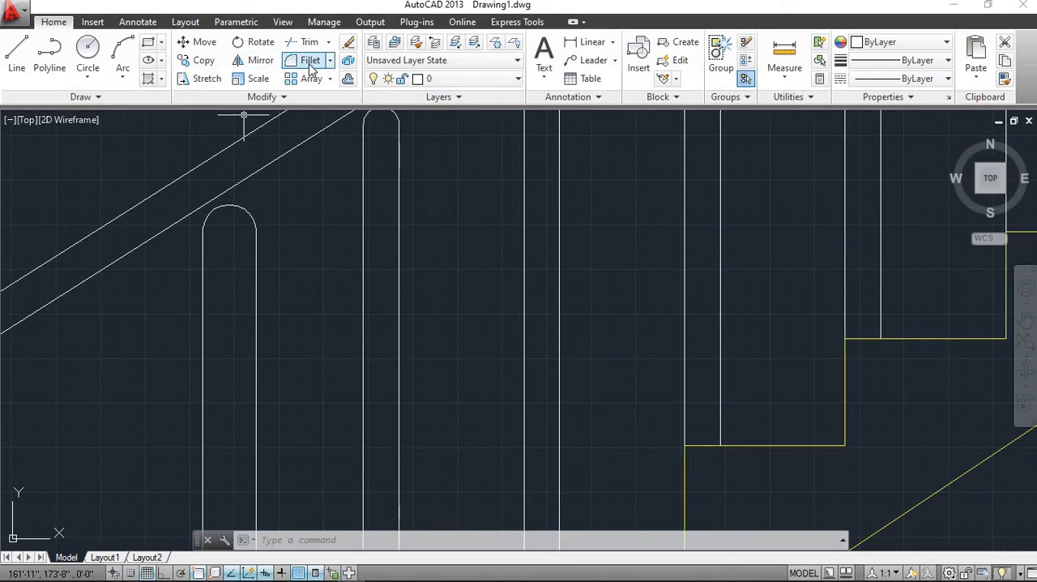
scroll(302, 217, down, 4)
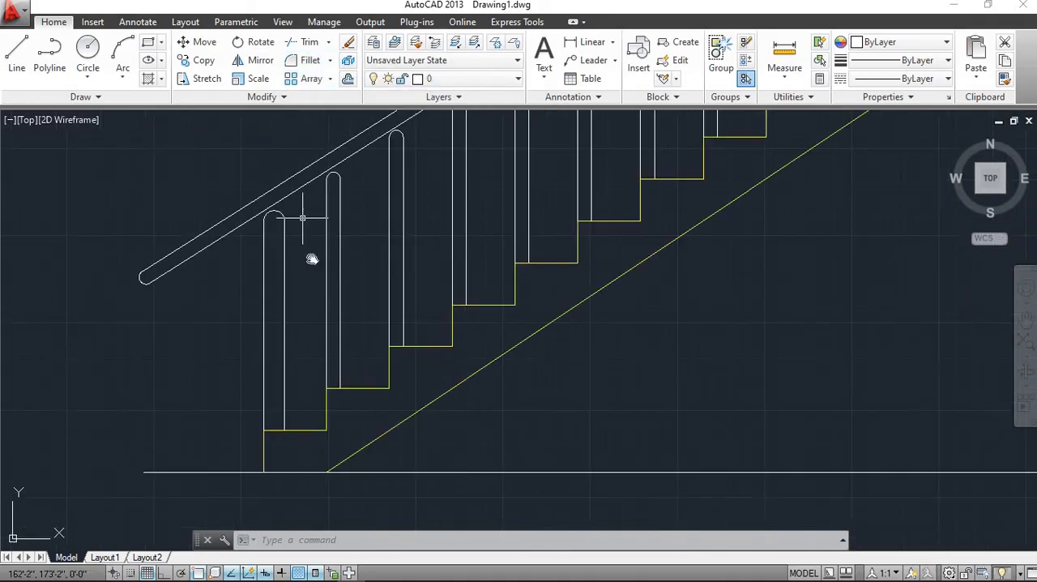
scroll(267, 348, down, 3)
scroll(326, 420, up, 2)
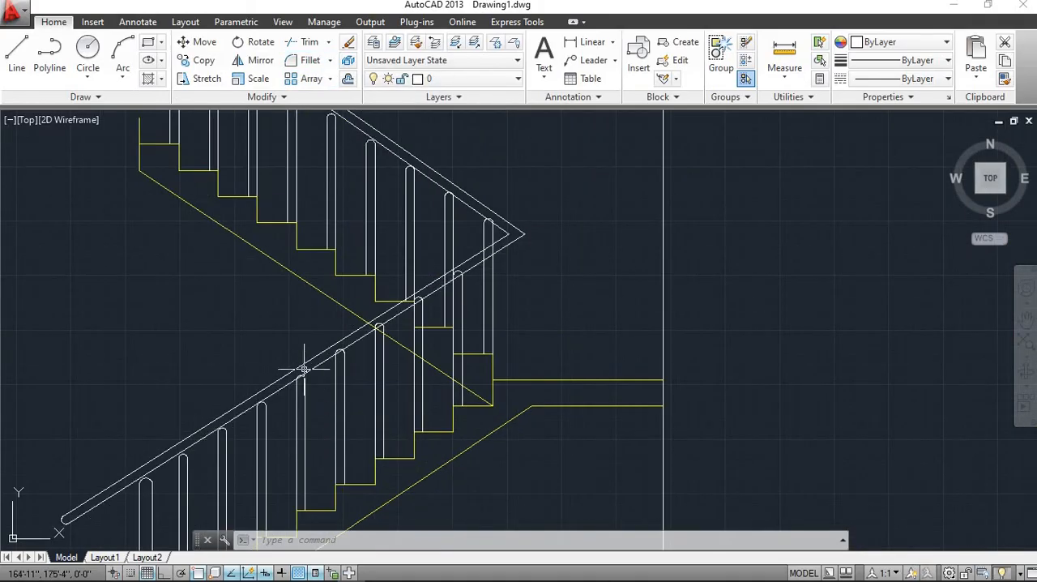
scroll(304, 369, up, 2)
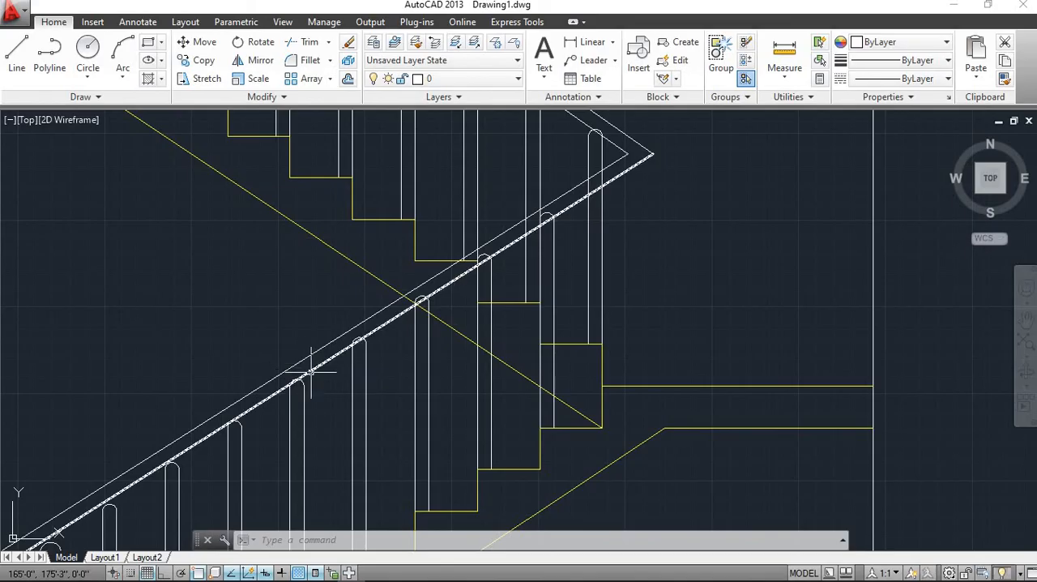
scroll(325, 312, down, 4)
scroll(363, 331, down, 2)
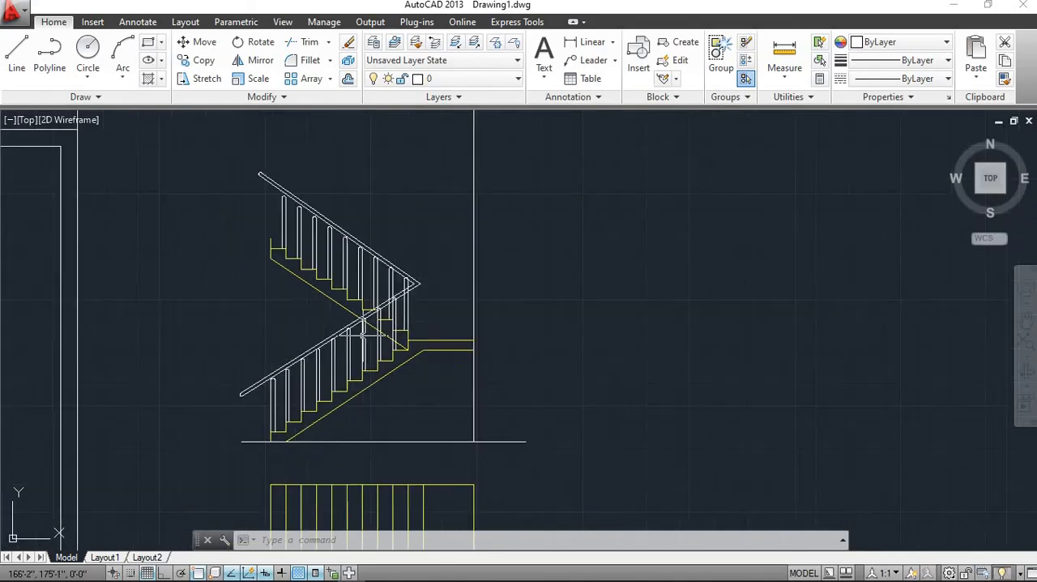
middle_drag(385, 353, 428, 294)
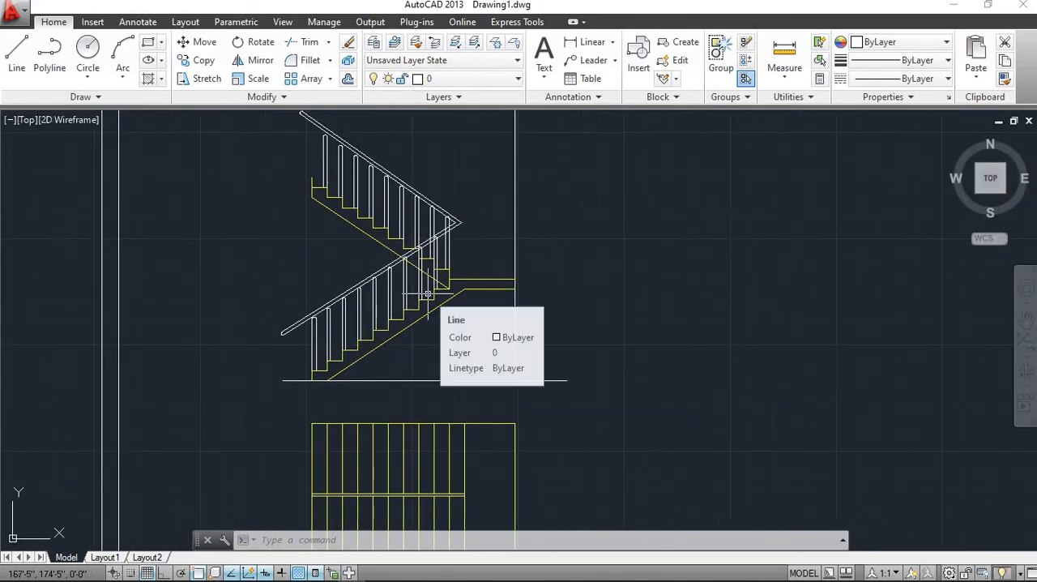
scroll(427, 294, down, 2)
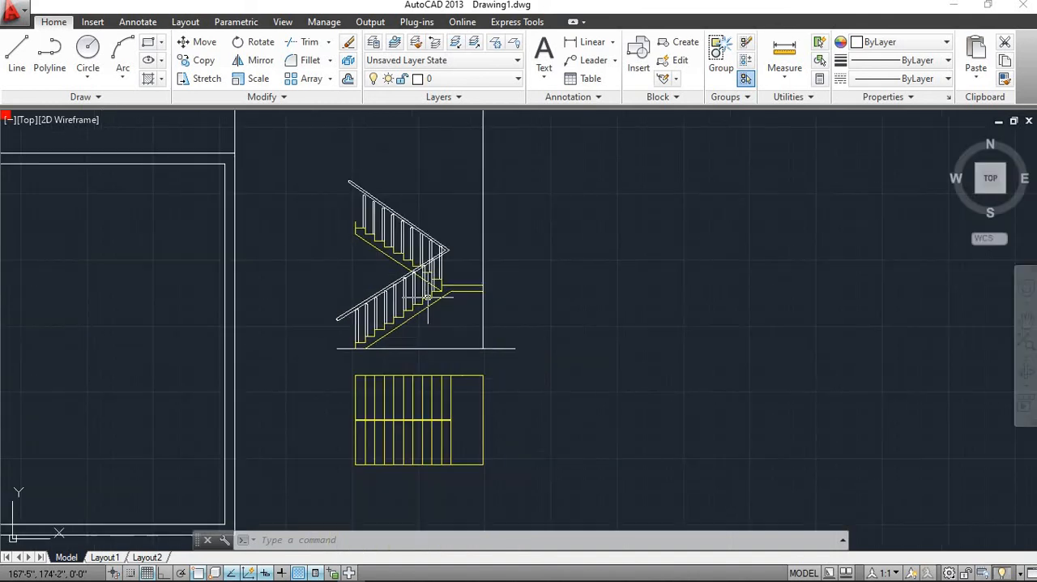
scroll(487, 355, up, 5)
middle_drag(413, 282, 403, 339)
scroll(415, 276, down, 2)
scroll(403, 339, up, 2)
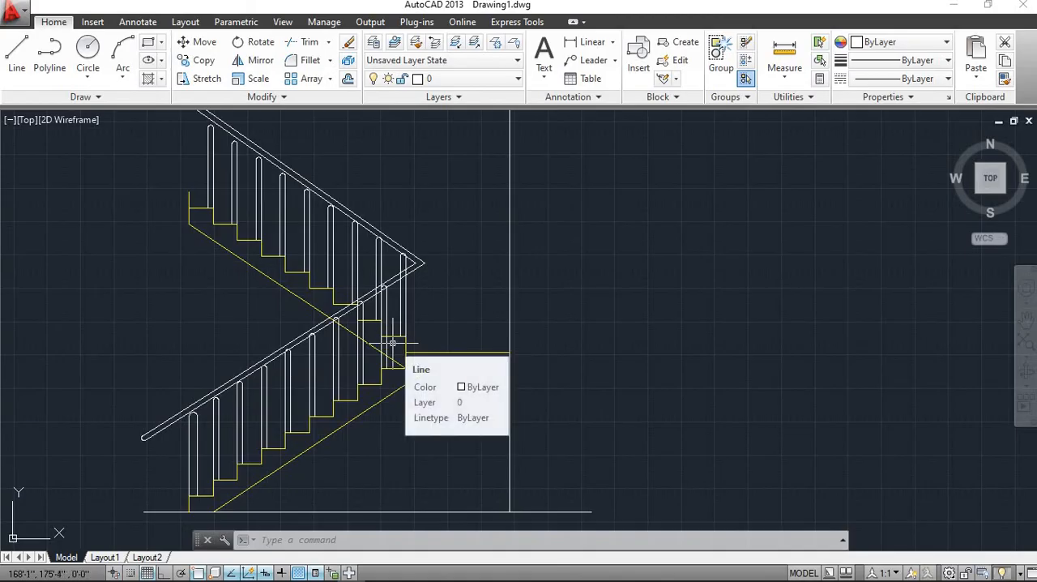
scroll(392, 344, down, 2)
scroll(392, 343, up, 4)
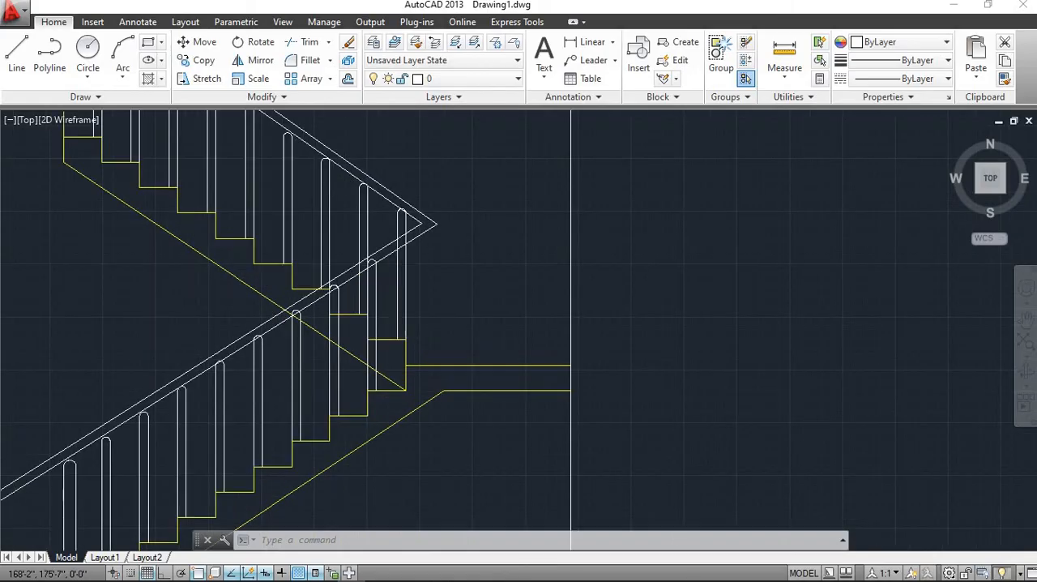
scroll(392, 339, down, 2)
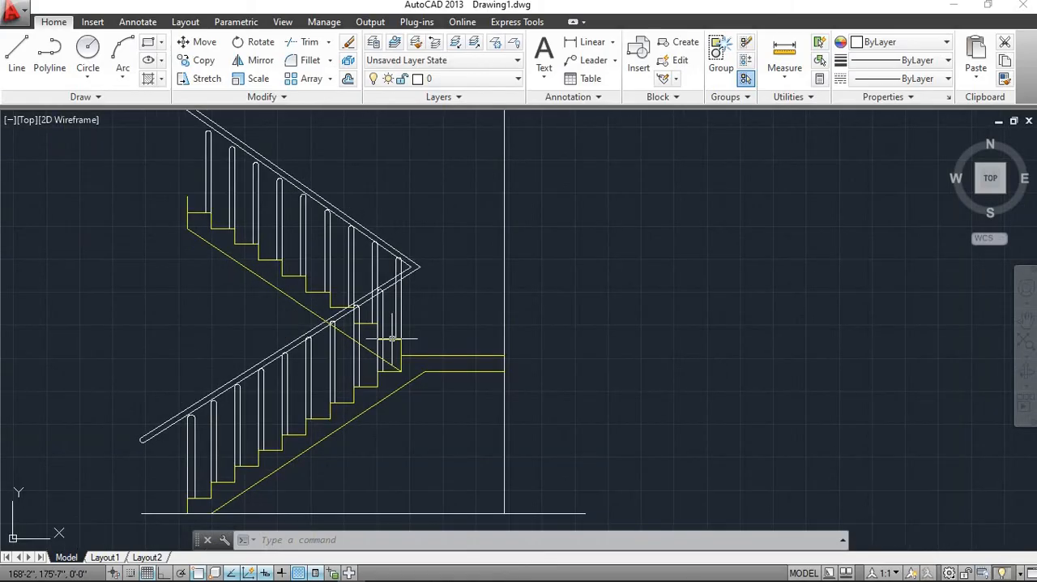
scroll(392, 338, down, 3)
scroll(393, 338, up, 3)
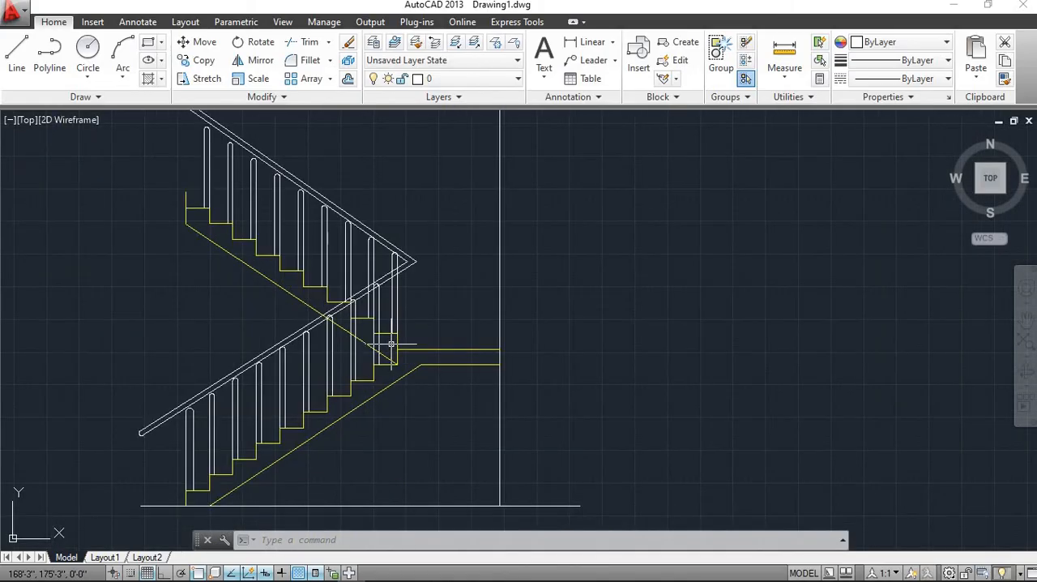